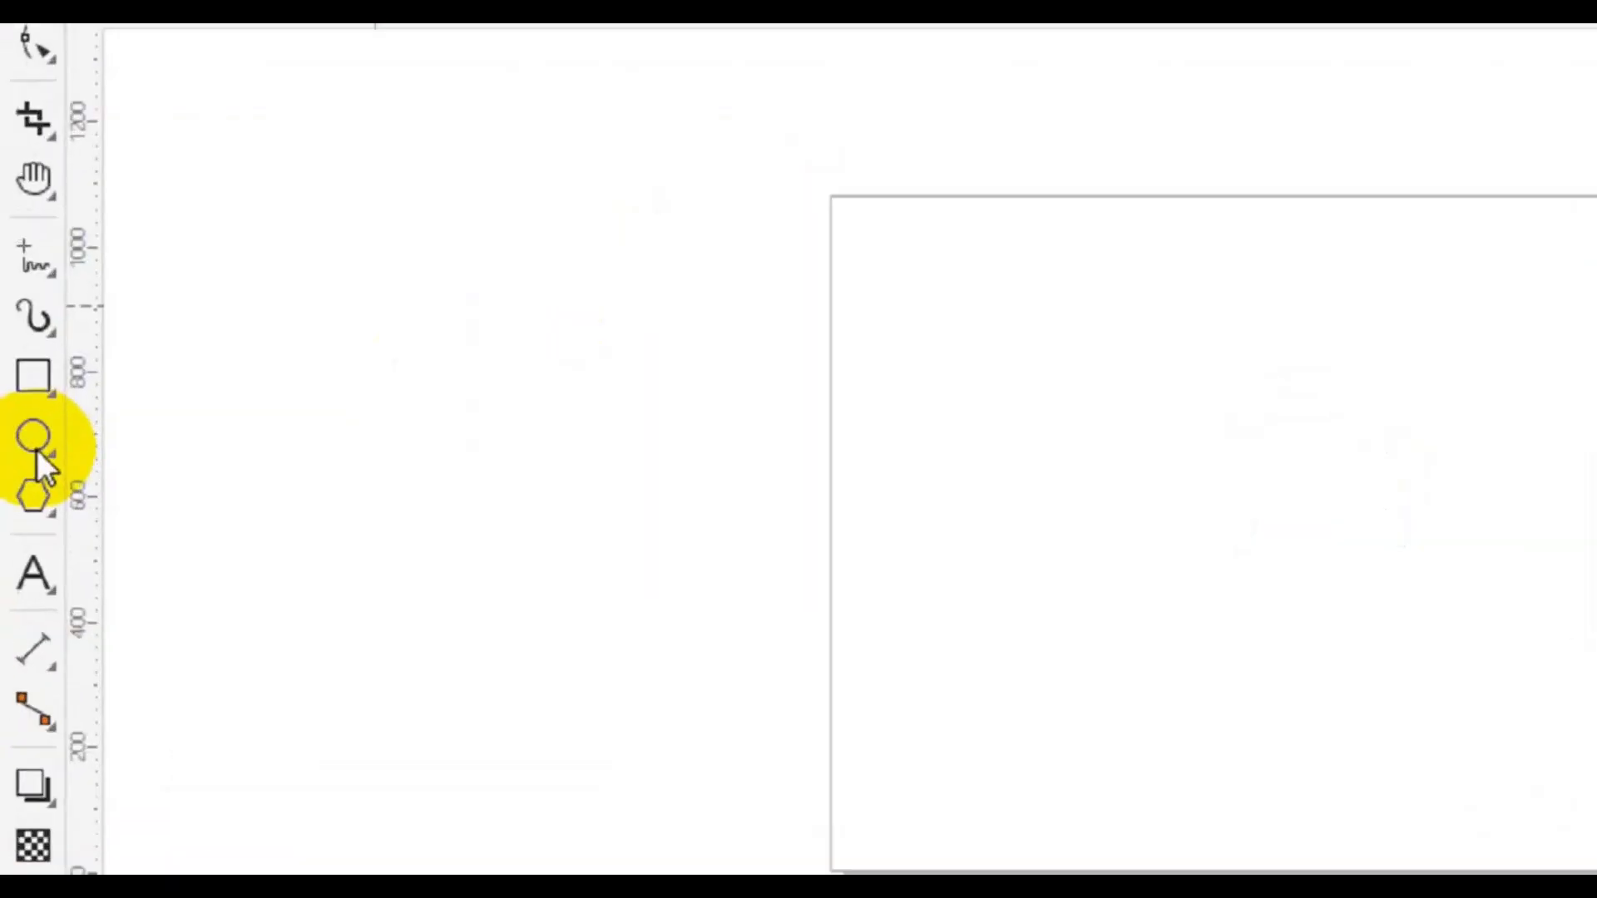
# - Draw a circle about 696 px in diameter on the page, left of its centre, with the Ellipse tool
pyautogui.click(19, 439)
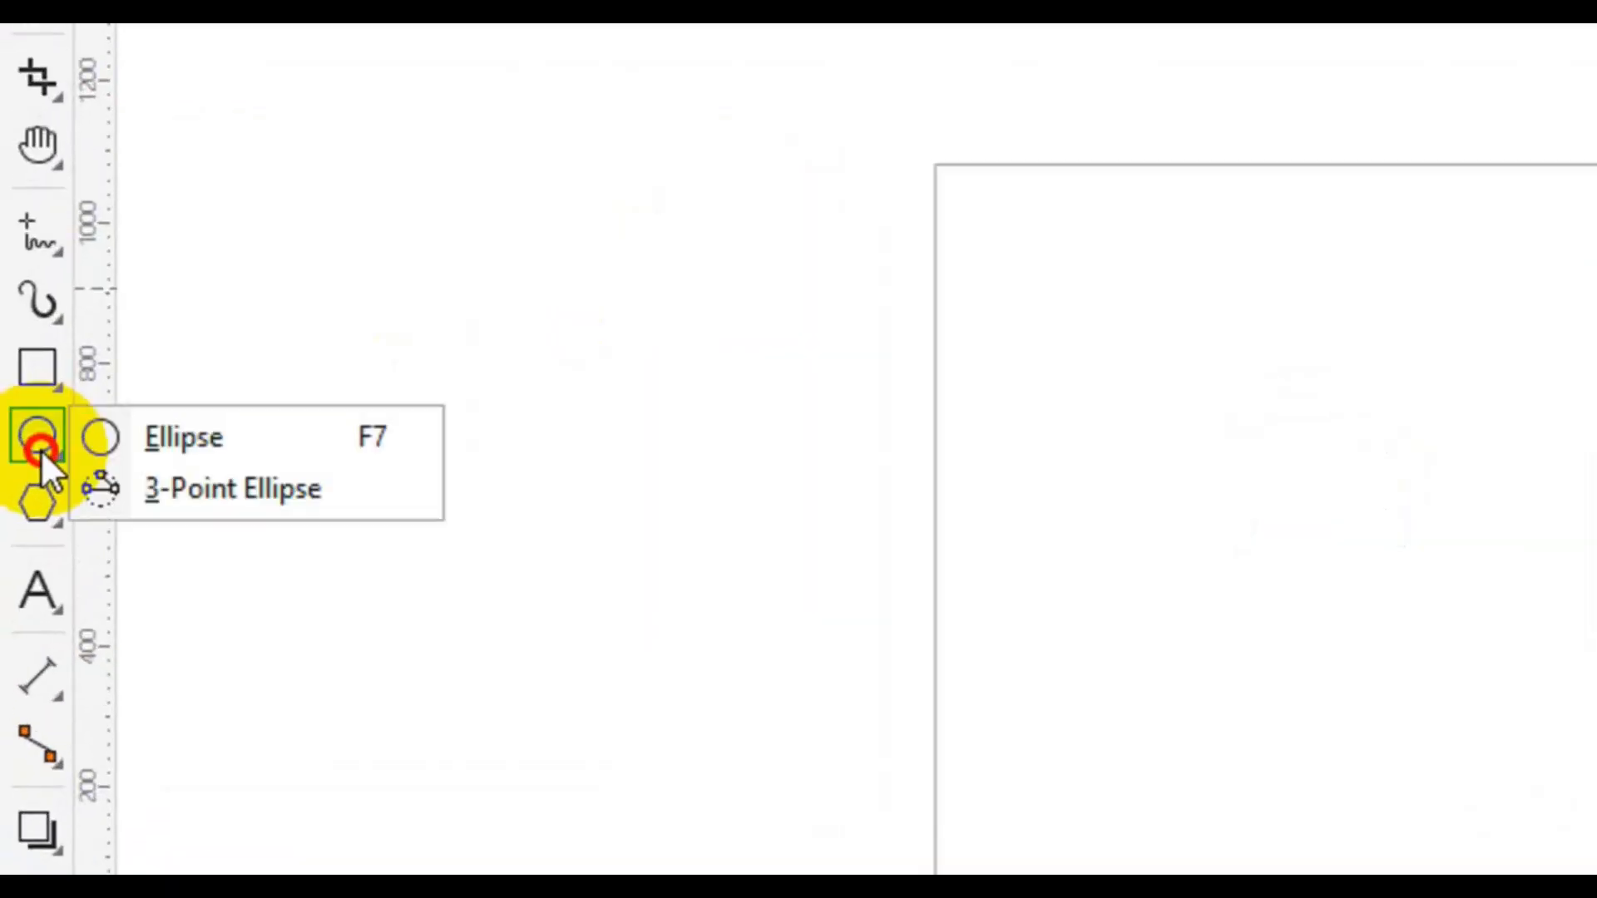
pyautogui.click(171, 444)
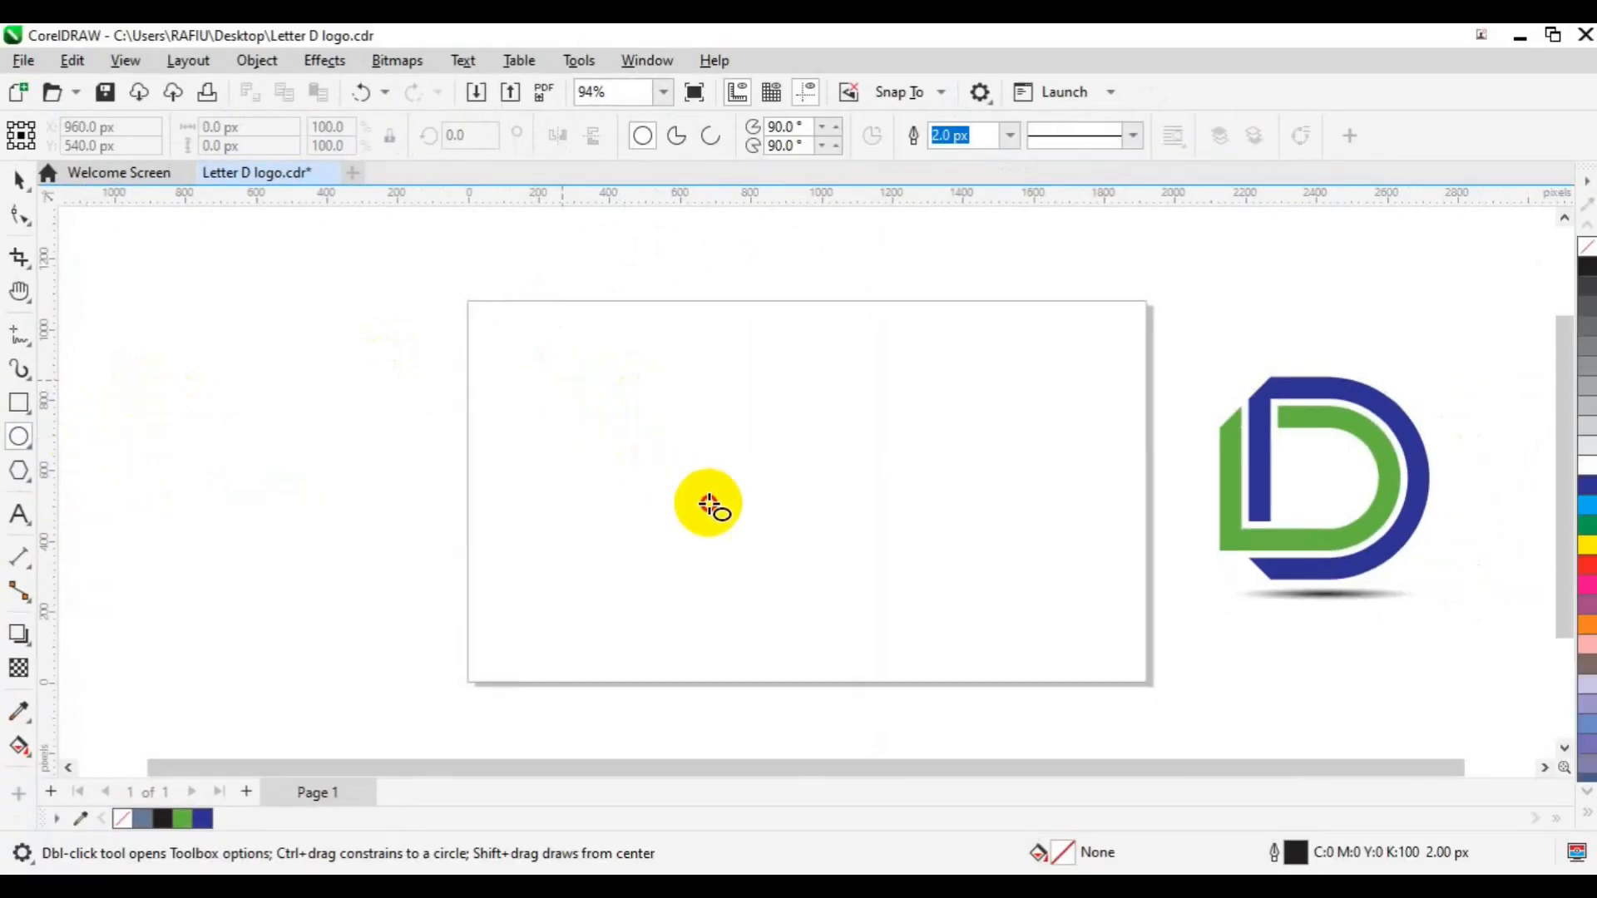
pyautogui.moveTo(805, 576); pyautogui.dragTo(806, 577)
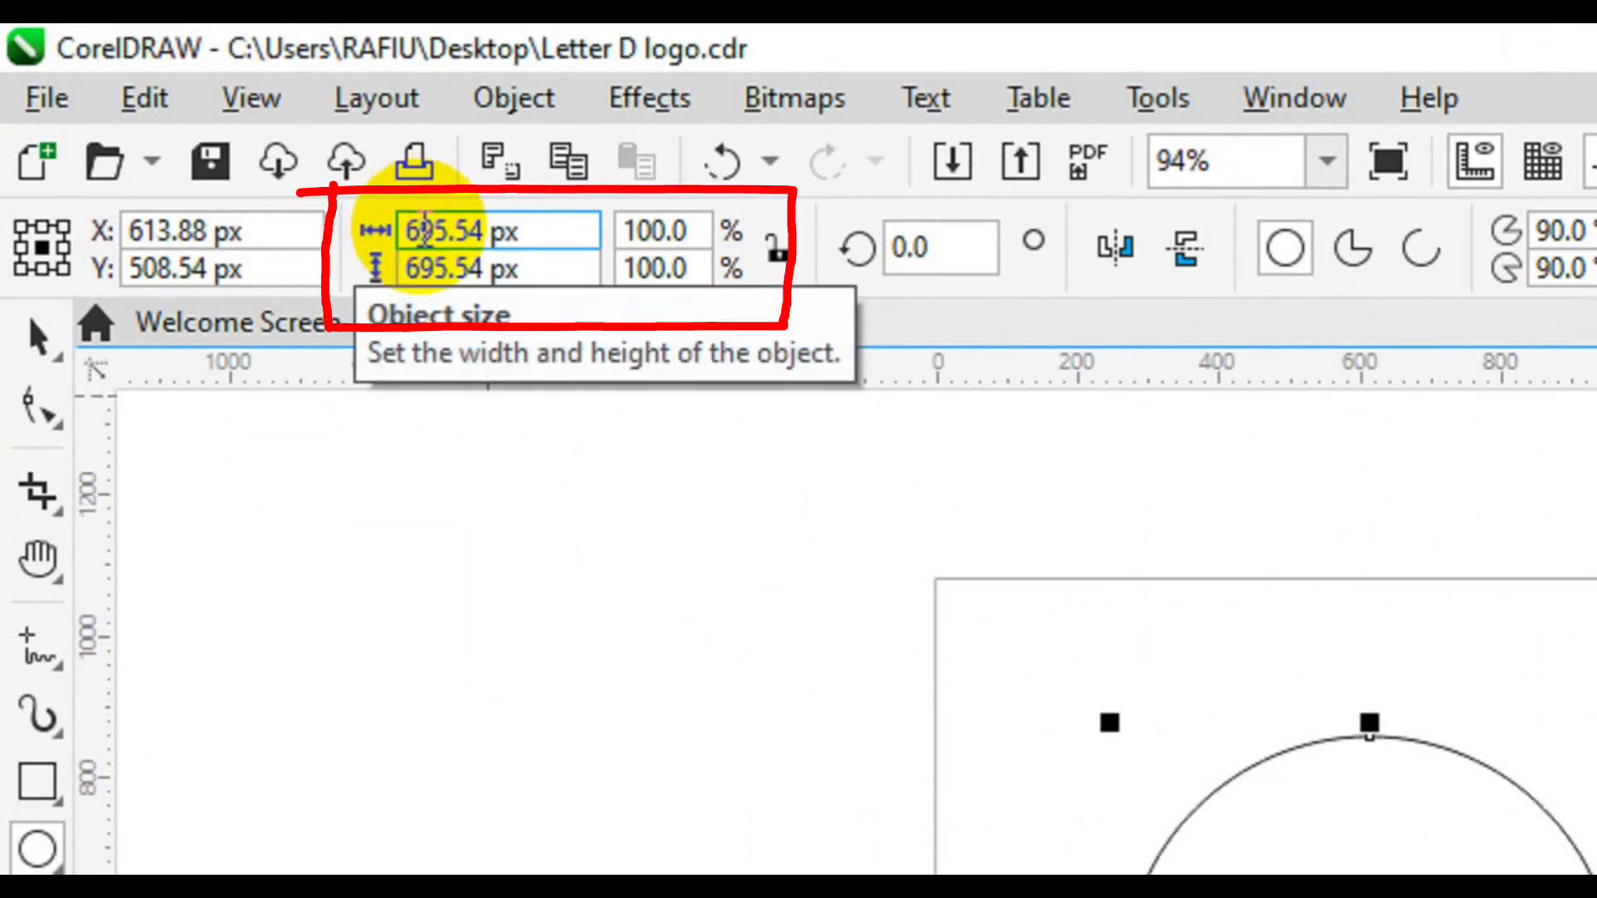
# - Set the circle's width and height to 700 px and centre it on the page
pyautogui.doubleClick(423, 230)
pyautogui.press('BackSpace')
pyautogui.write('700')
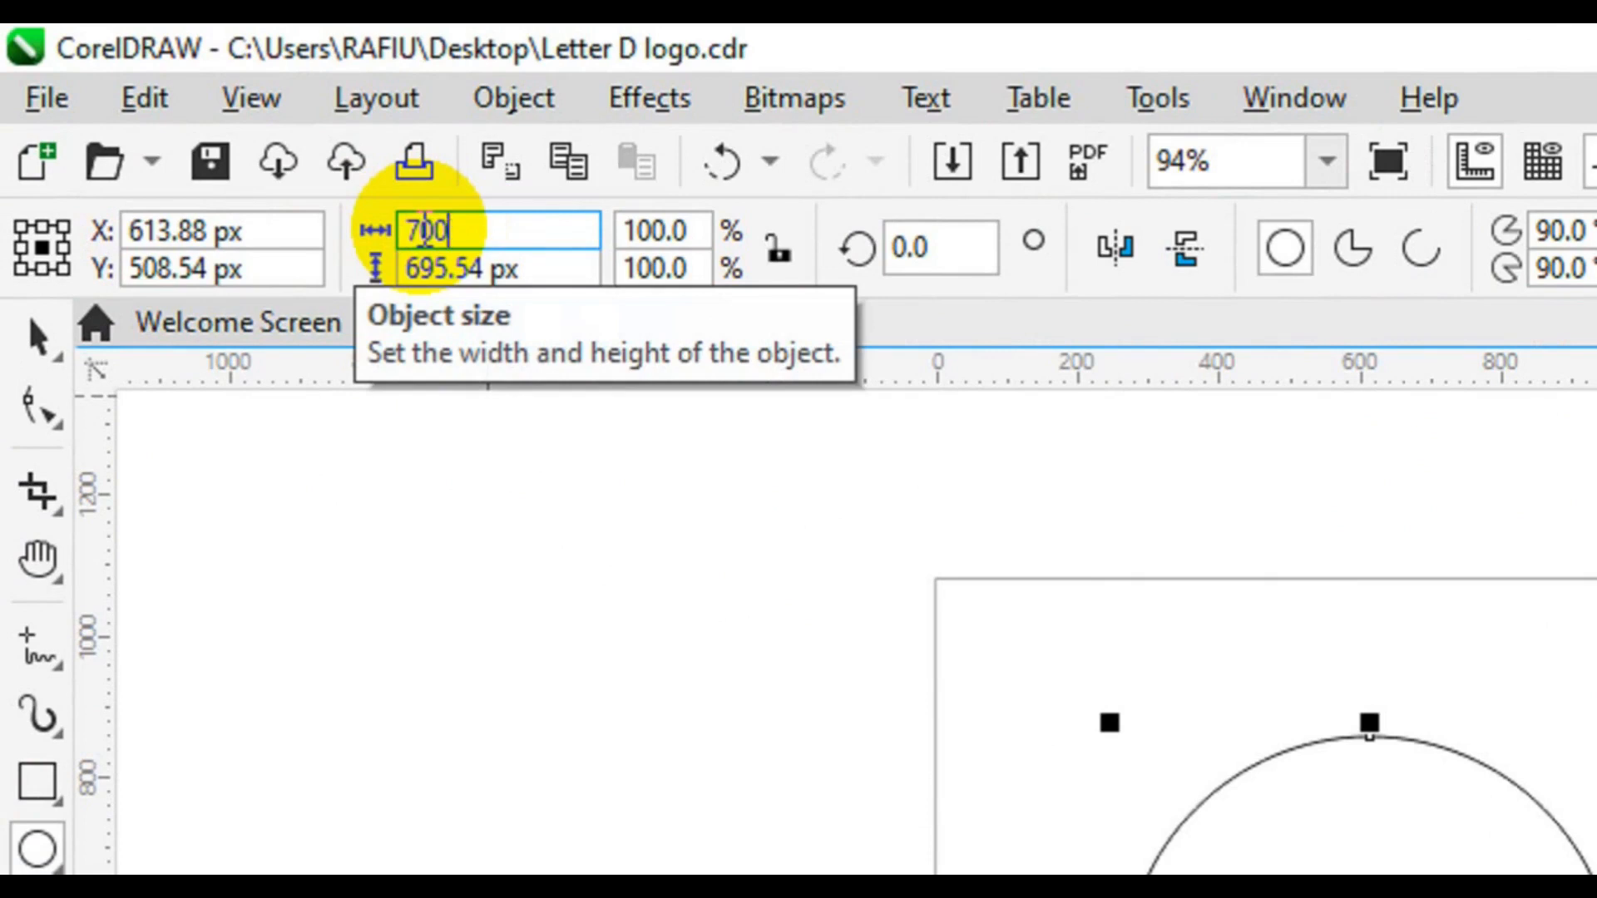
pyautogui.press('Tab')
pyautogui.press('BackSpace')
pyautogui.write('700')
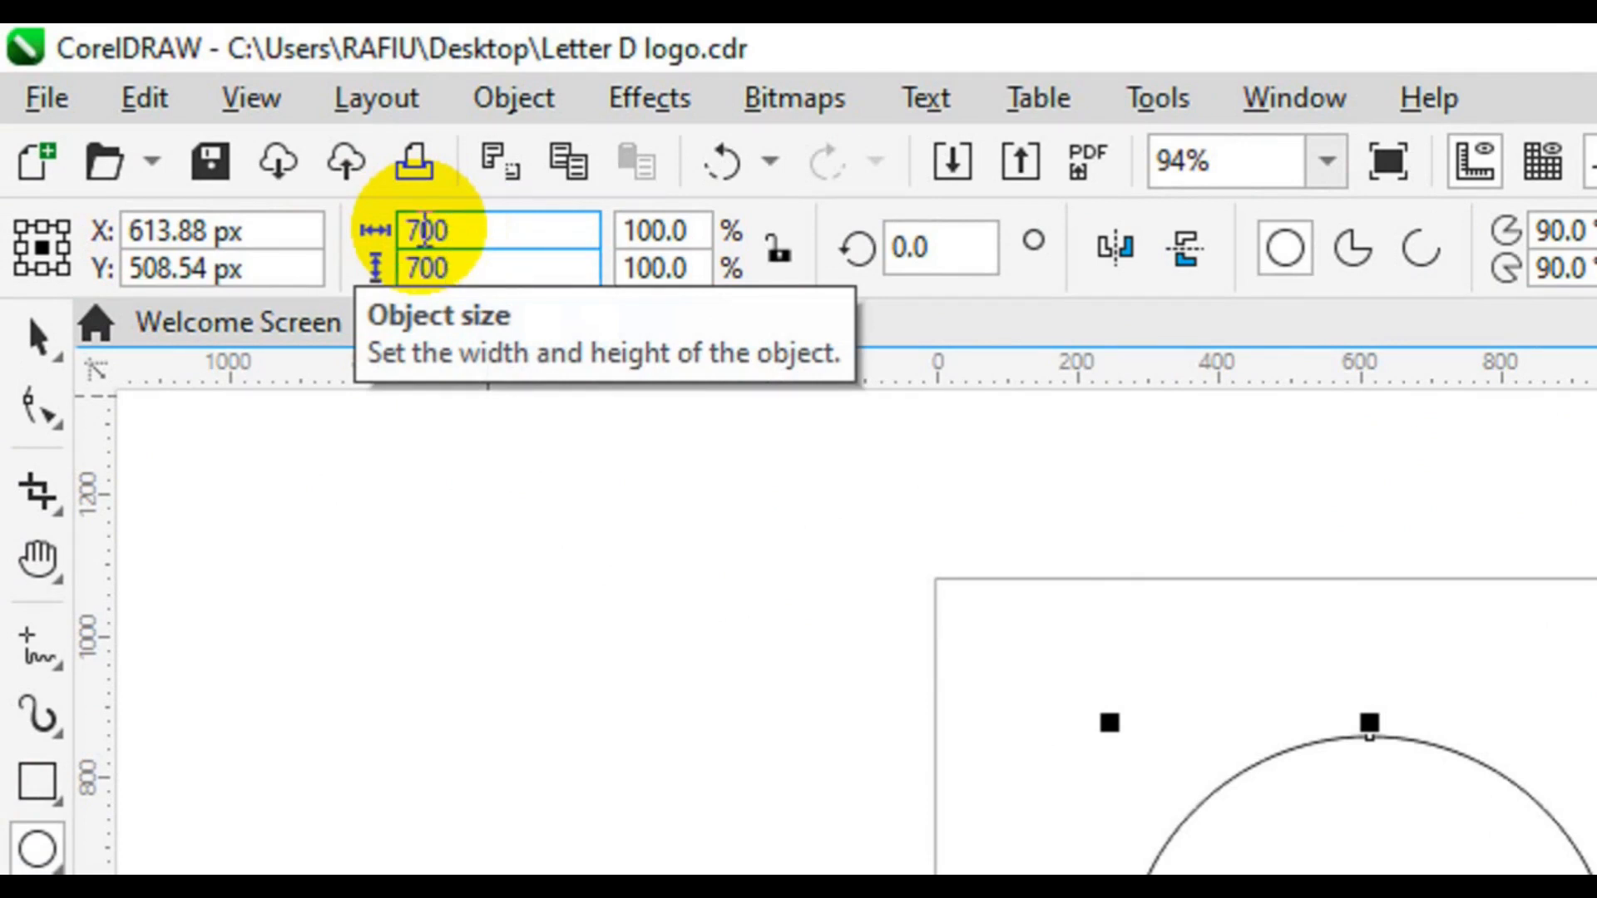
pyautogui.press('Return')
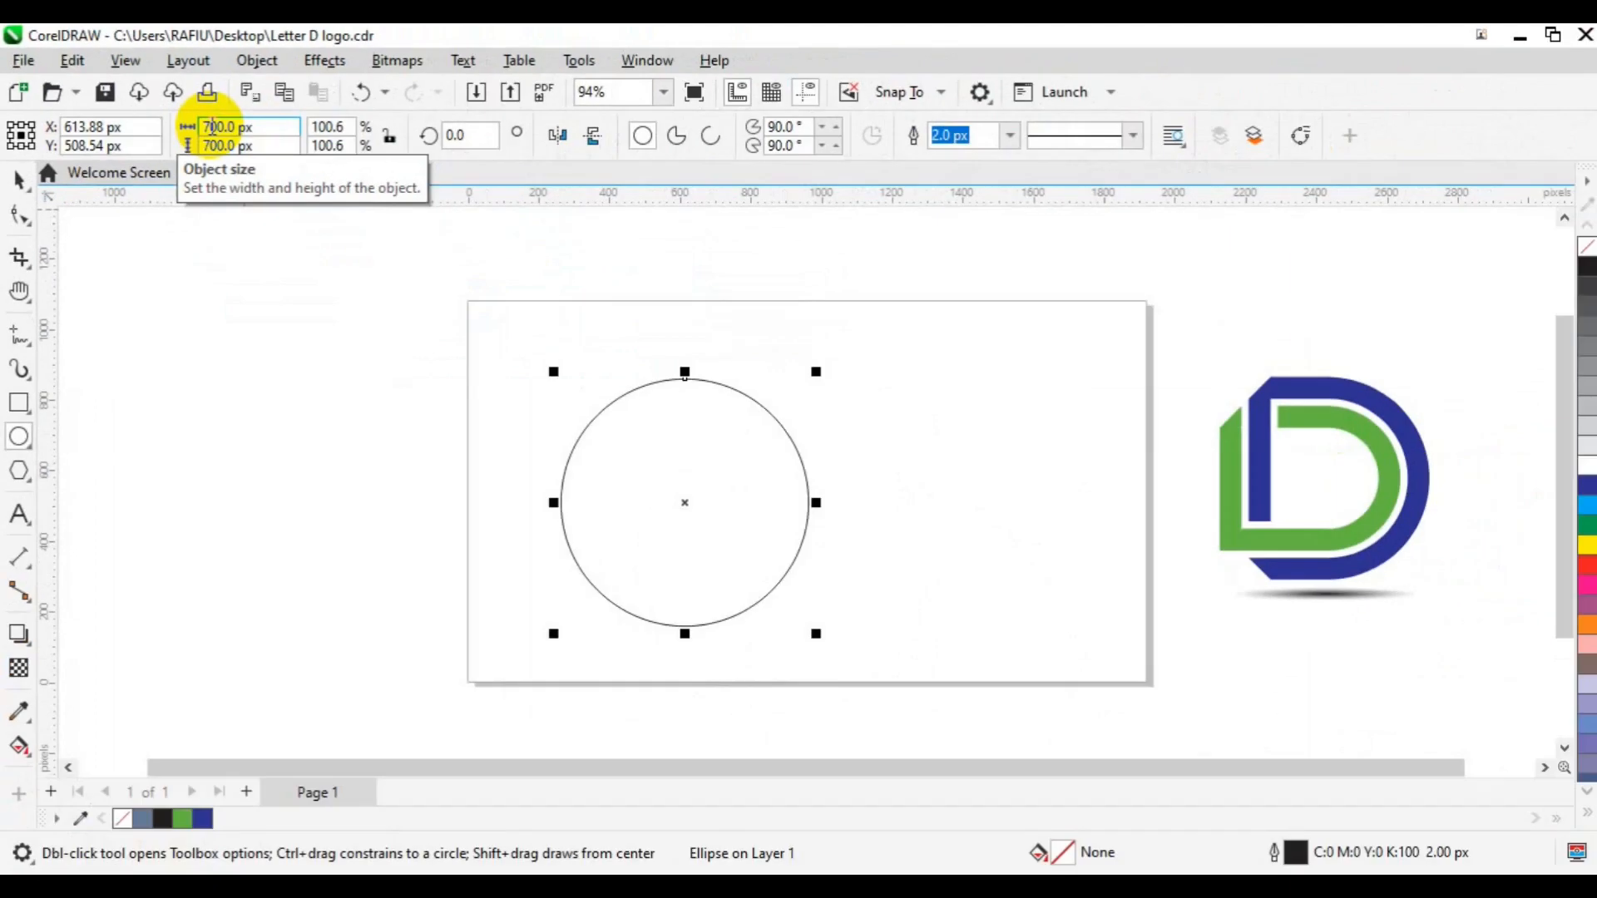
pyautogui.press('p')
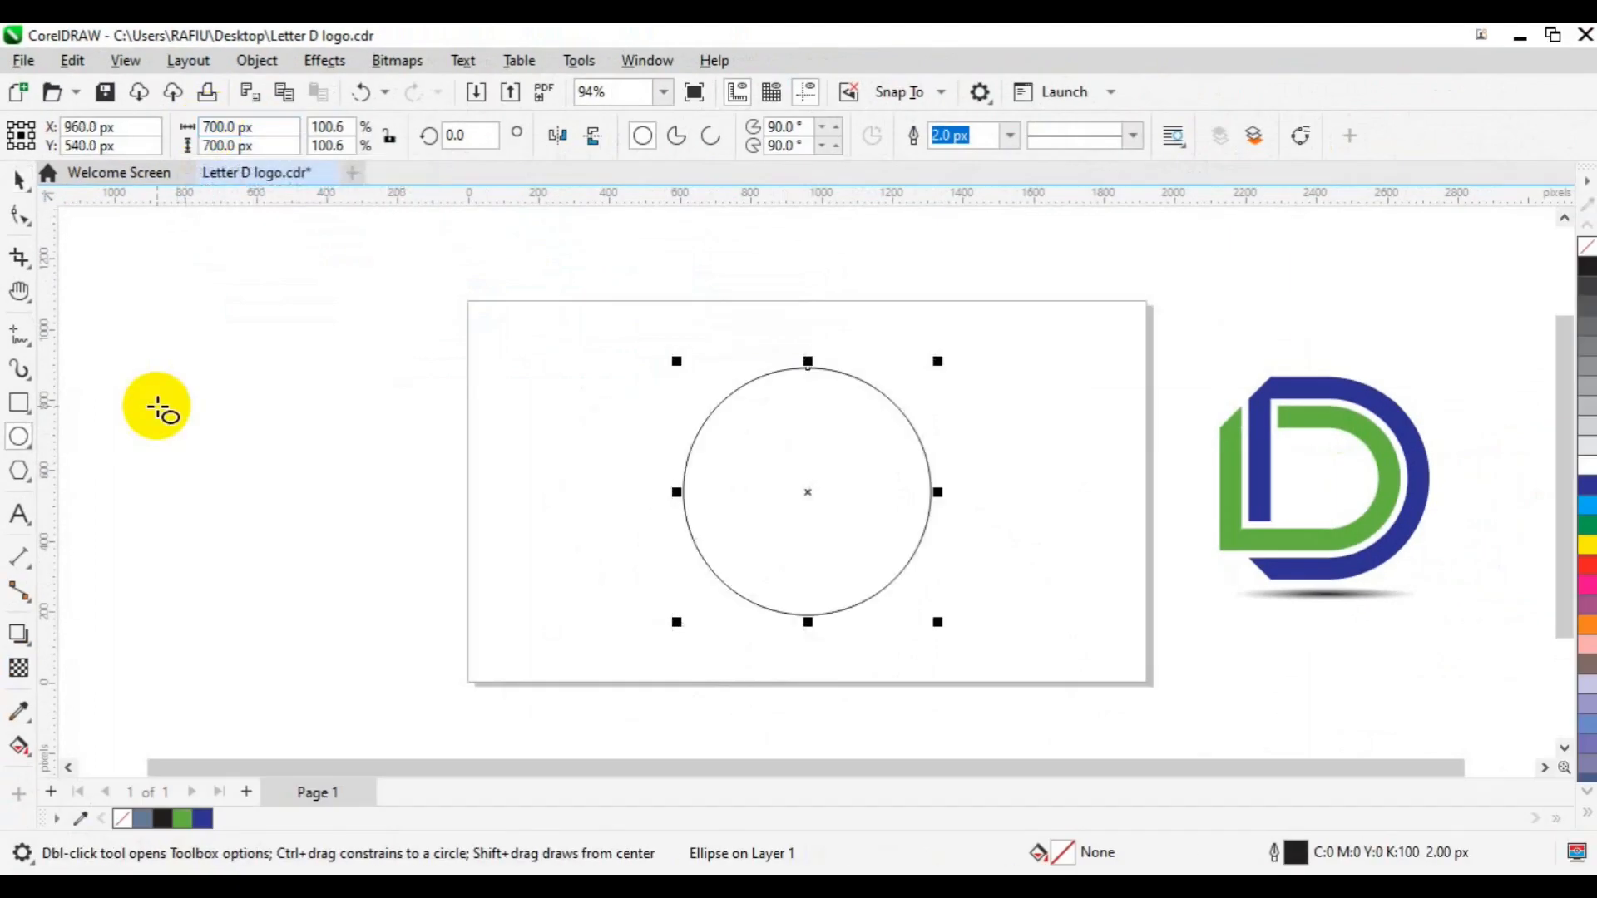
# - Duplicate the 700 px circle, resize the copy to 500 × 500 px and centre it on the page
pyautogui.hotkey('ctrl', 'd')
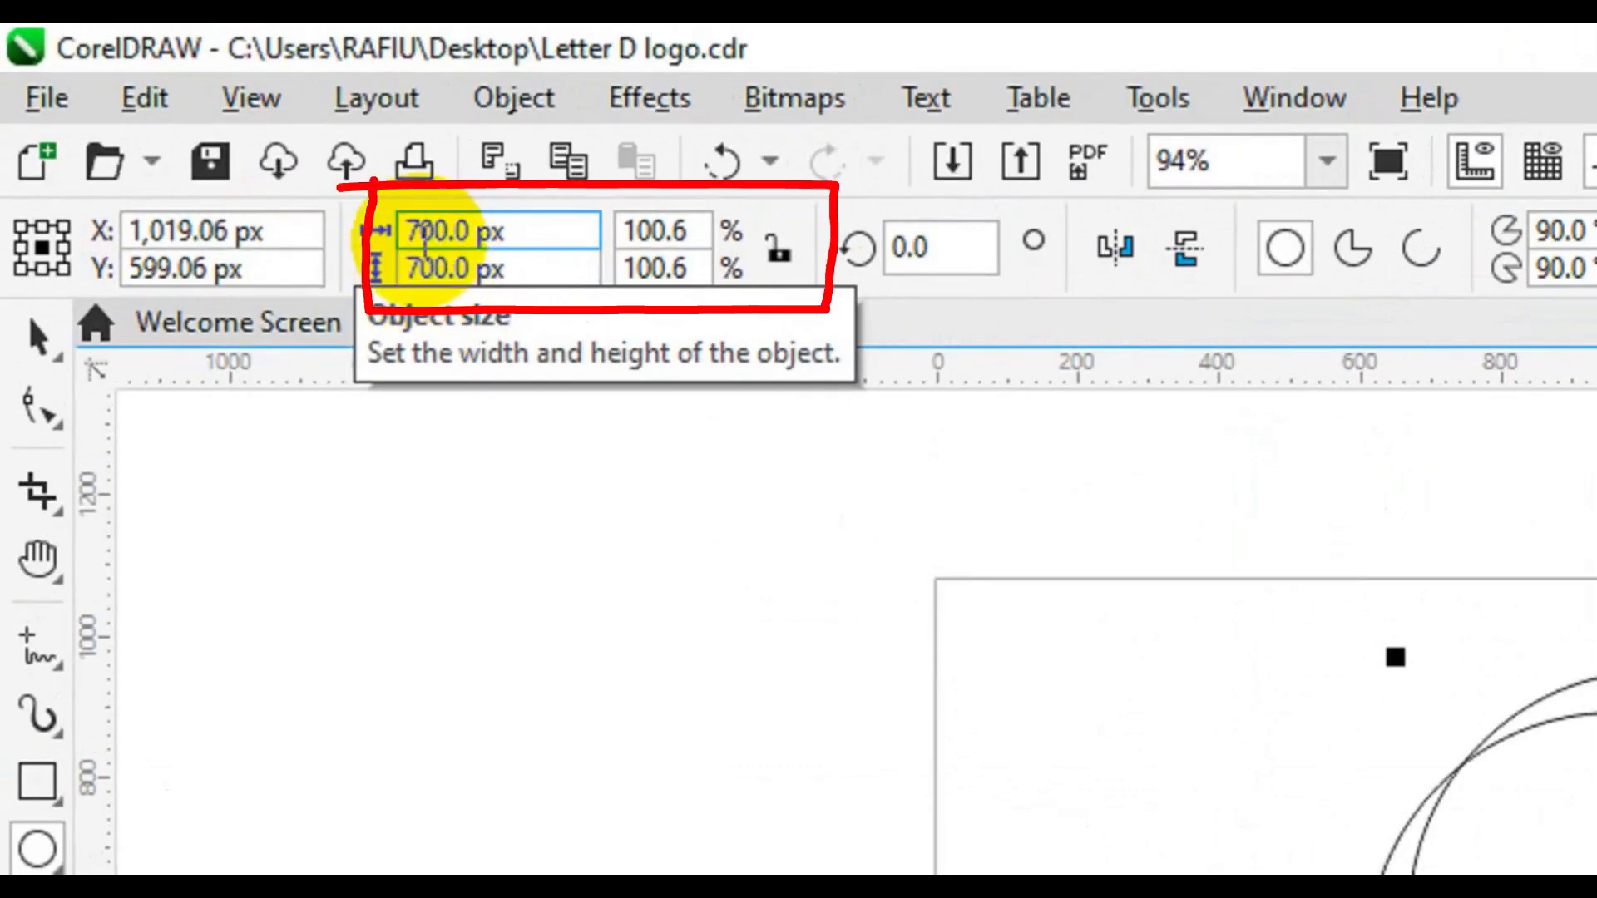
pyautogui.click(422, 233)
pyautogui.press('BackSpace')
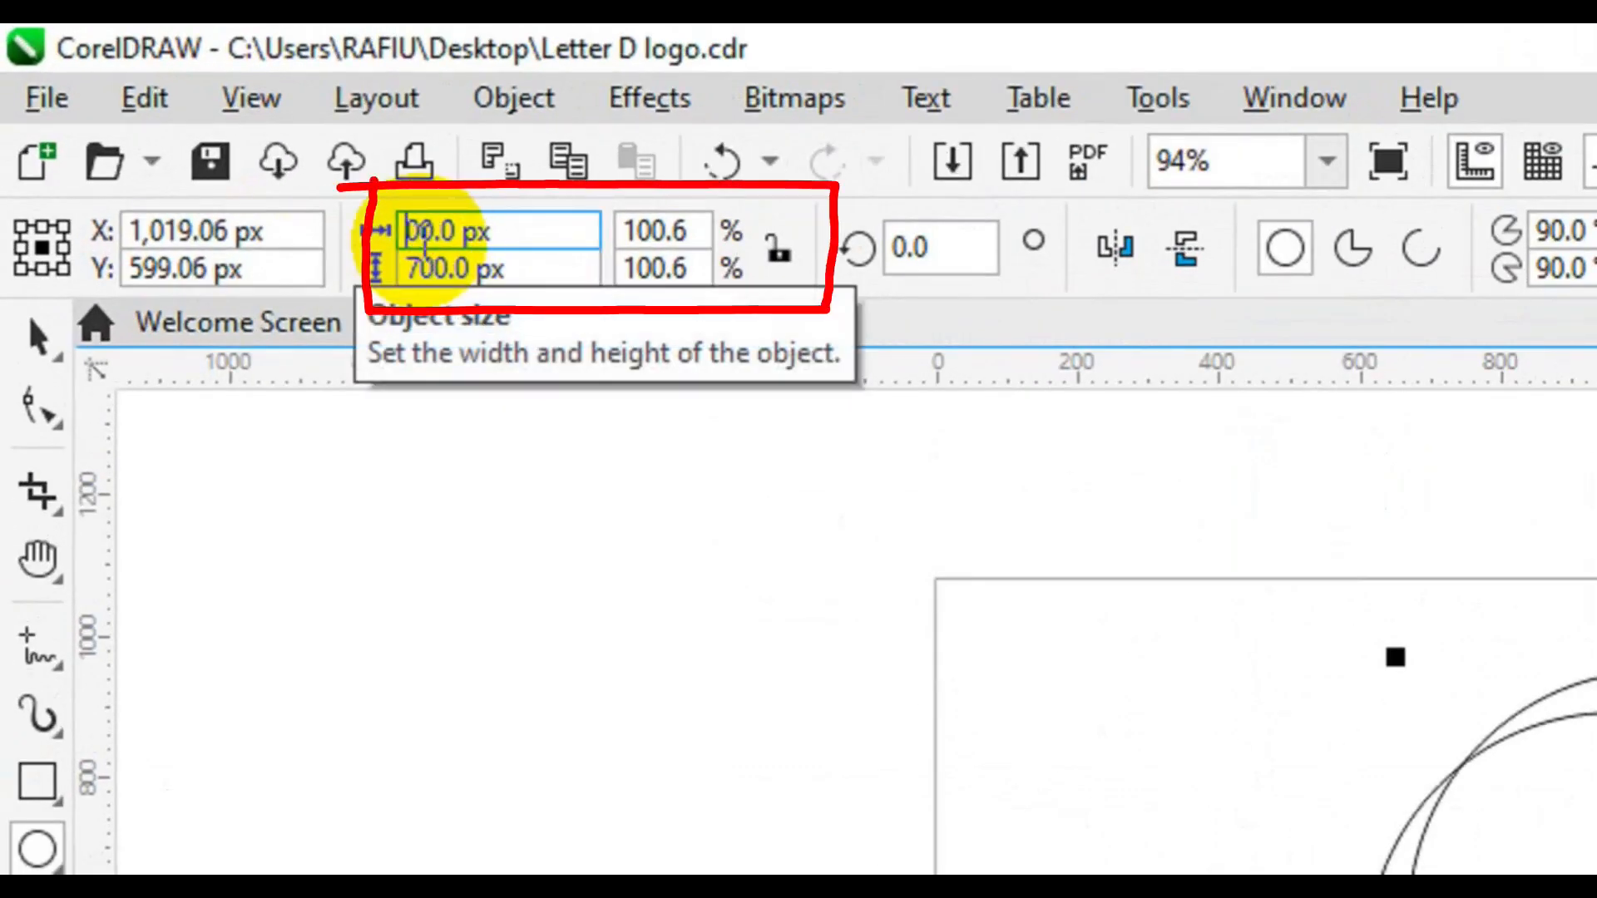
pyautogui.write('5')
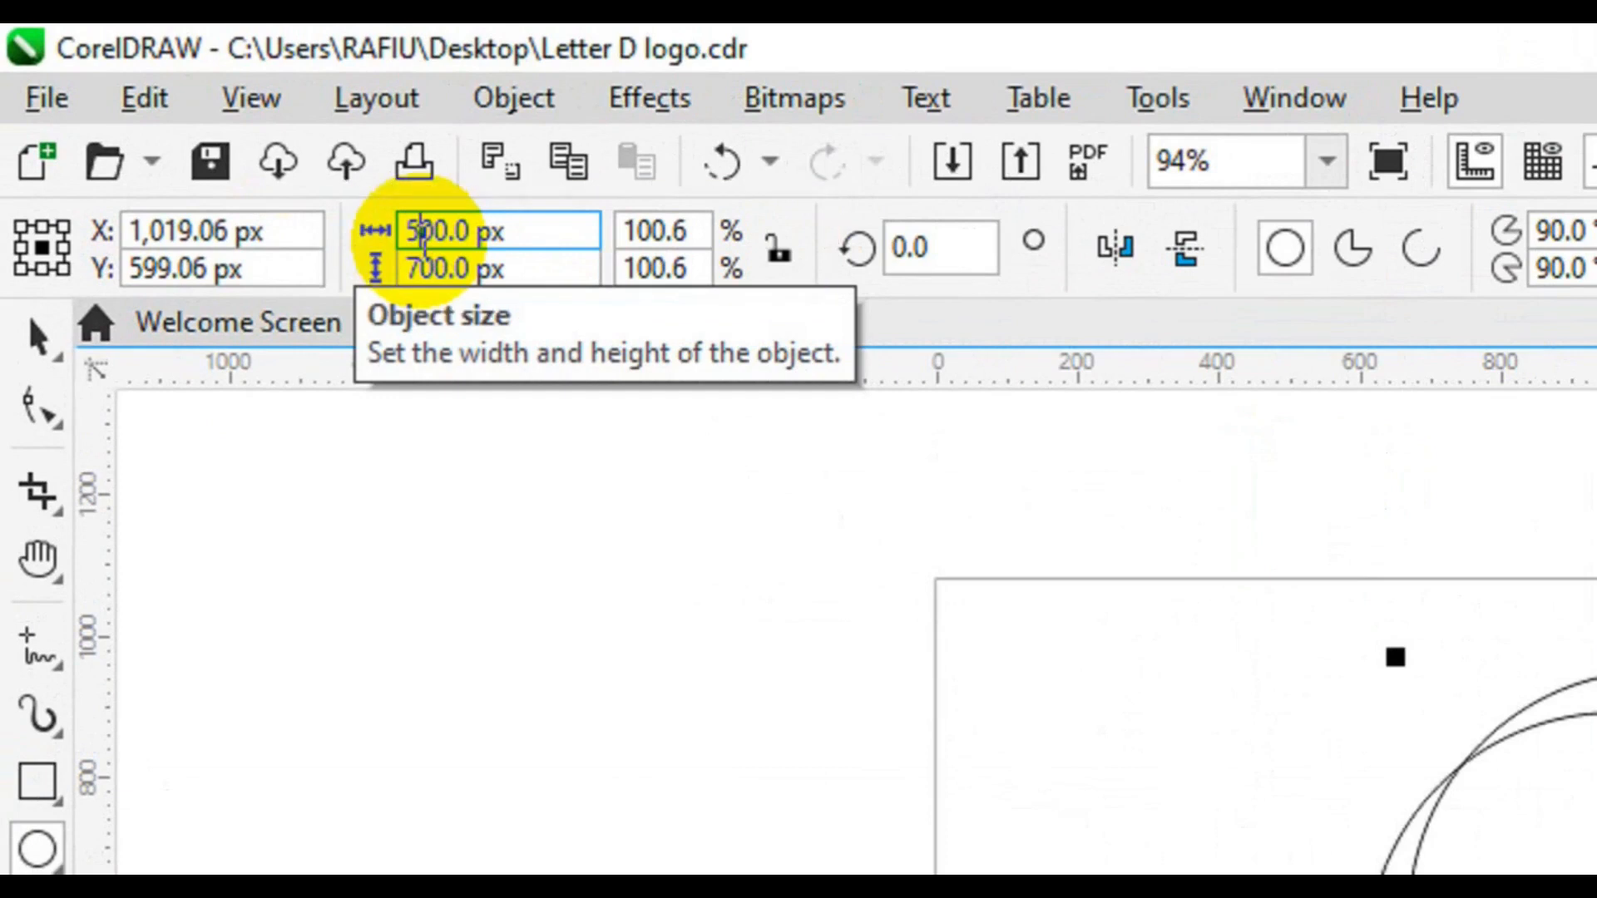
pyautogui.click(426, 272)
pyautogui.press('BackSpace')
pyautogui.write('5')
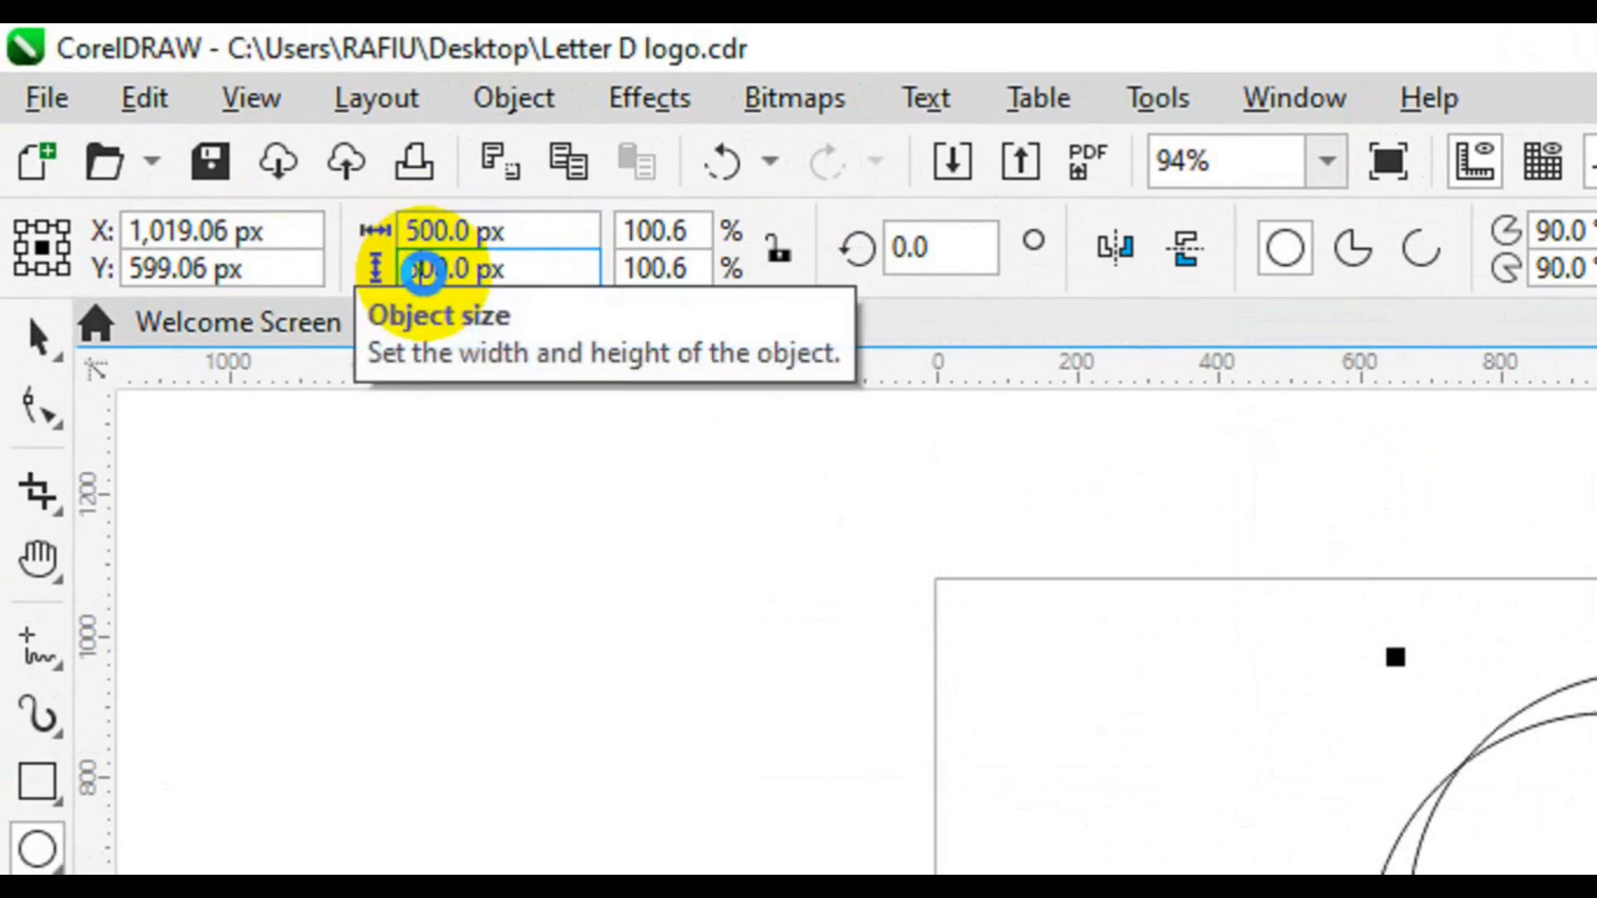
pyautogui.press('Return')
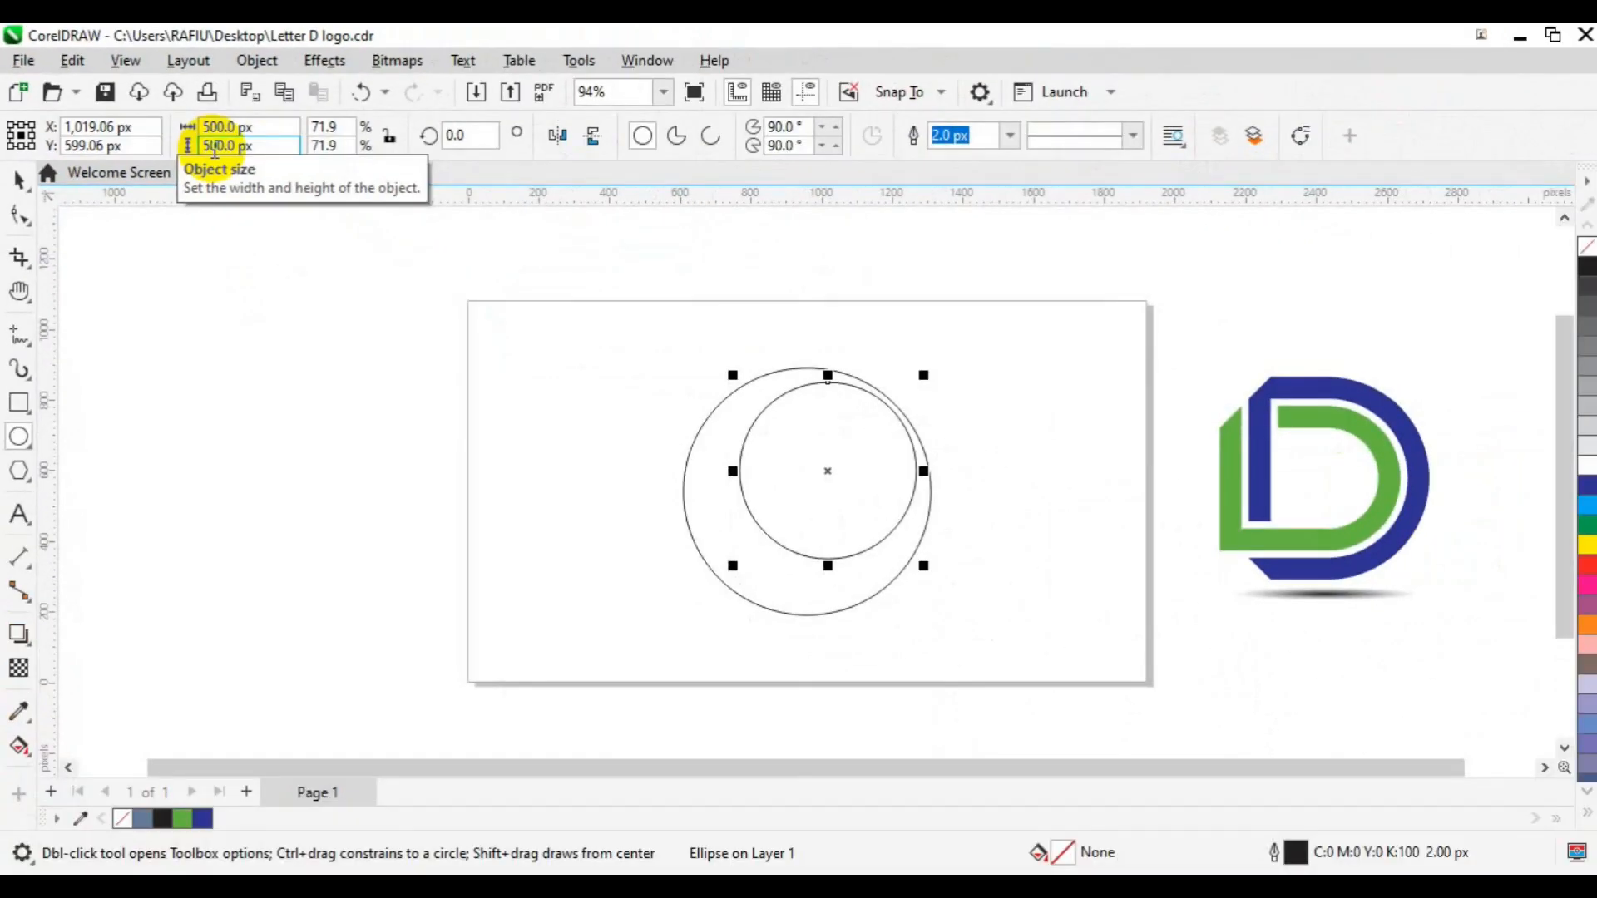
pyautogui.press('p')
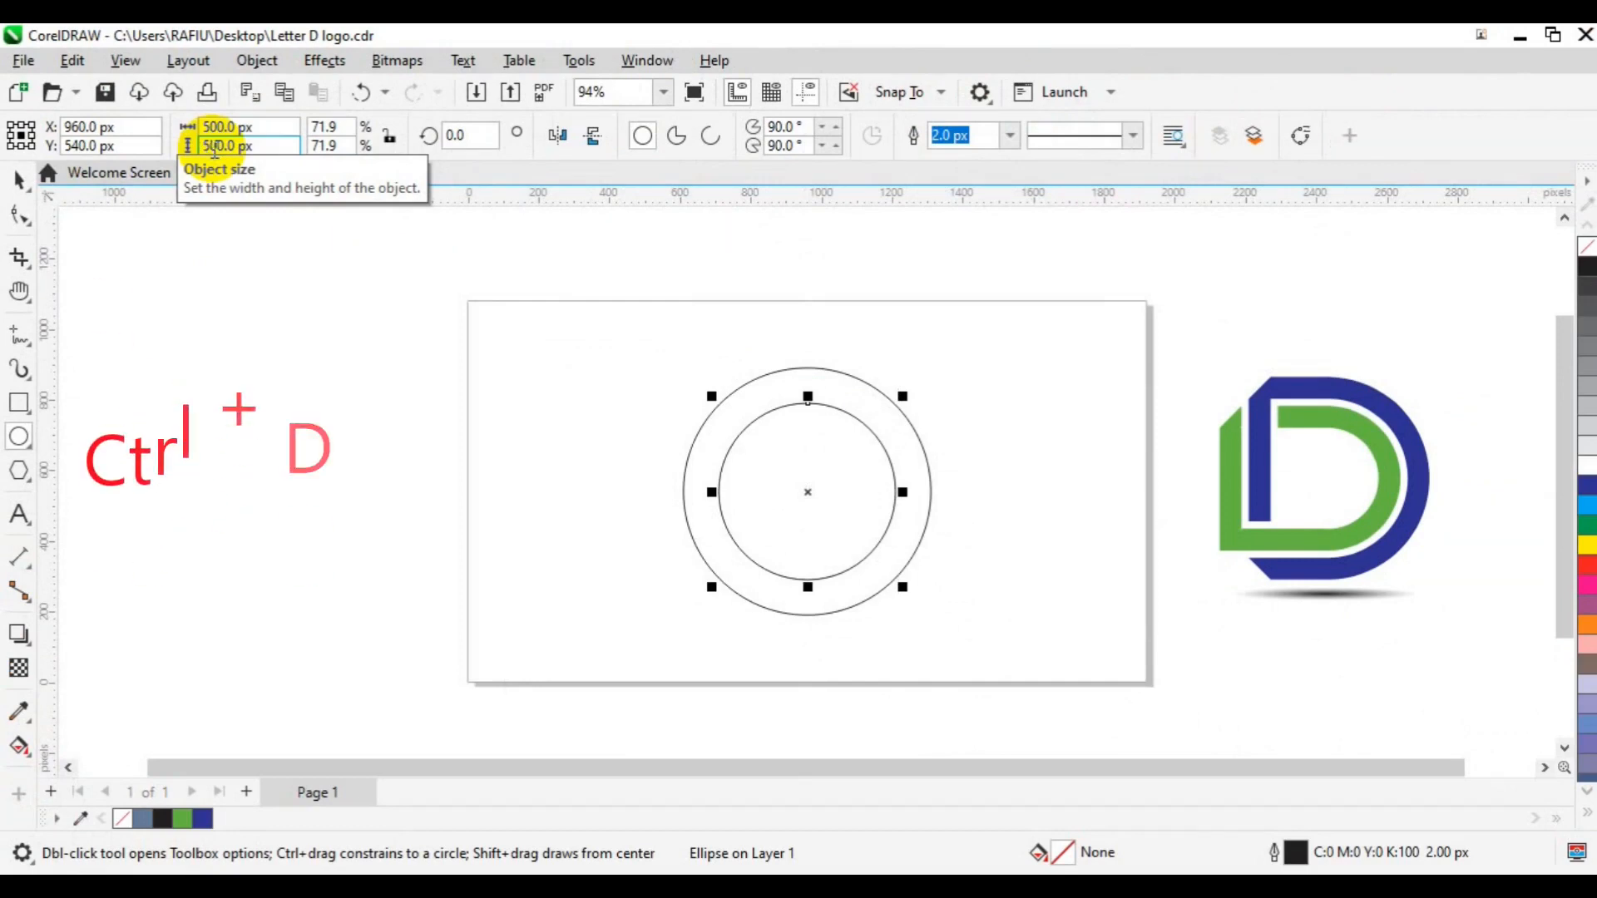
# - Duplicate the 500 px circle and set the copy's width and height to 550 px
pyautogui.hotkey('ctrl', 'd')
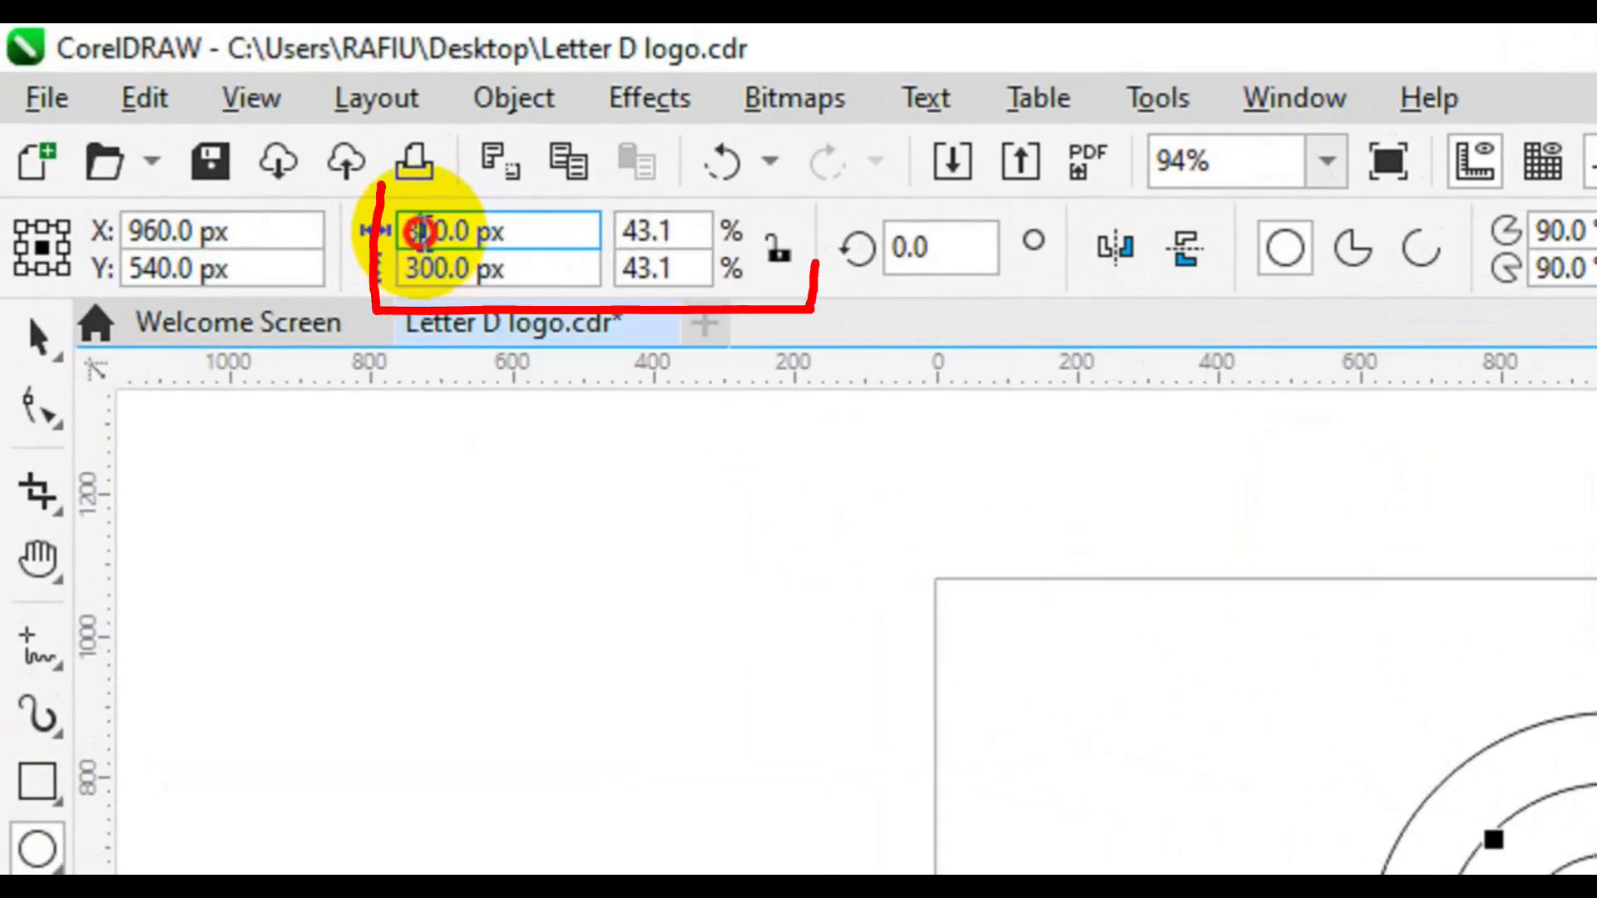
pyautogui.press('Right')
pyautogui.press('BackSpace')
pyautogui.press('BackSpace')
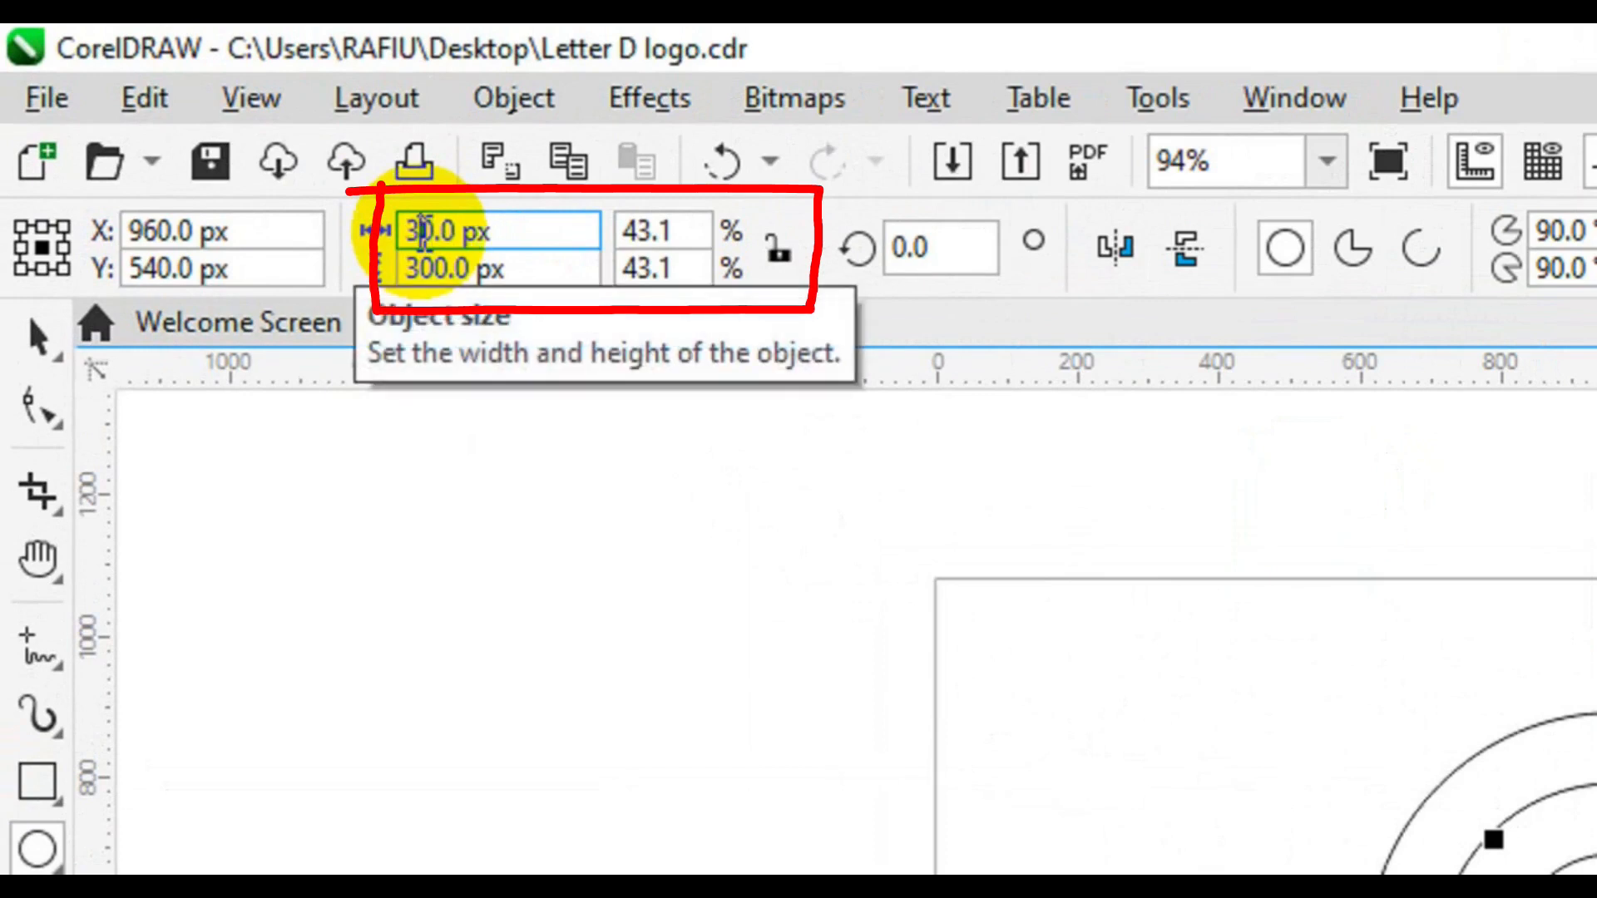
pyautogui.write('55')
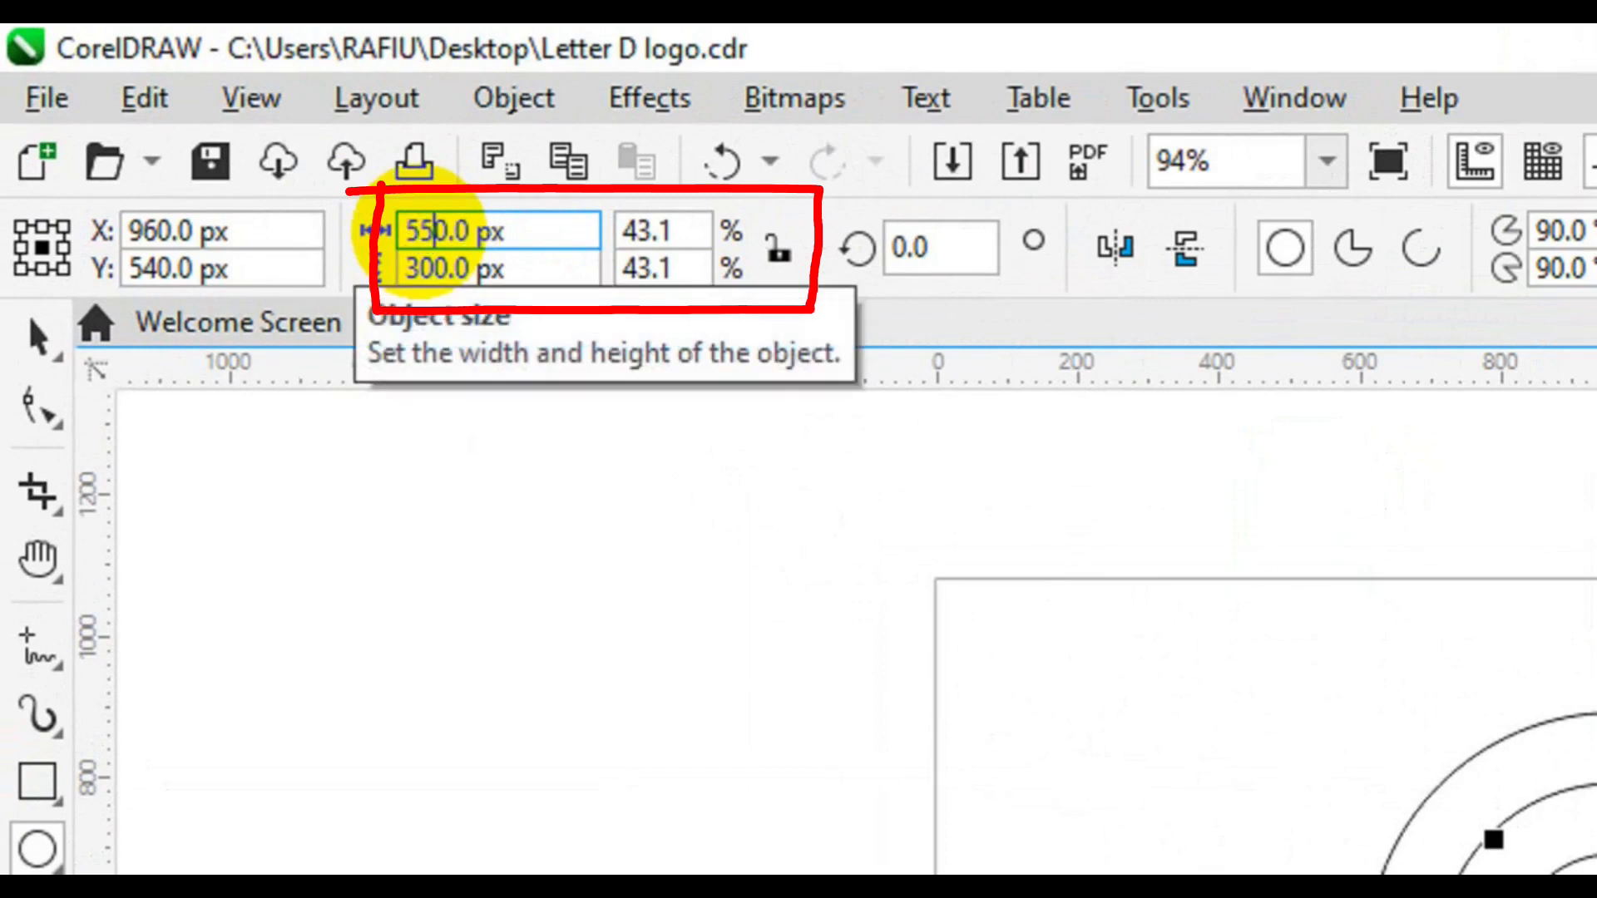
pyautogui.click(428, 270)
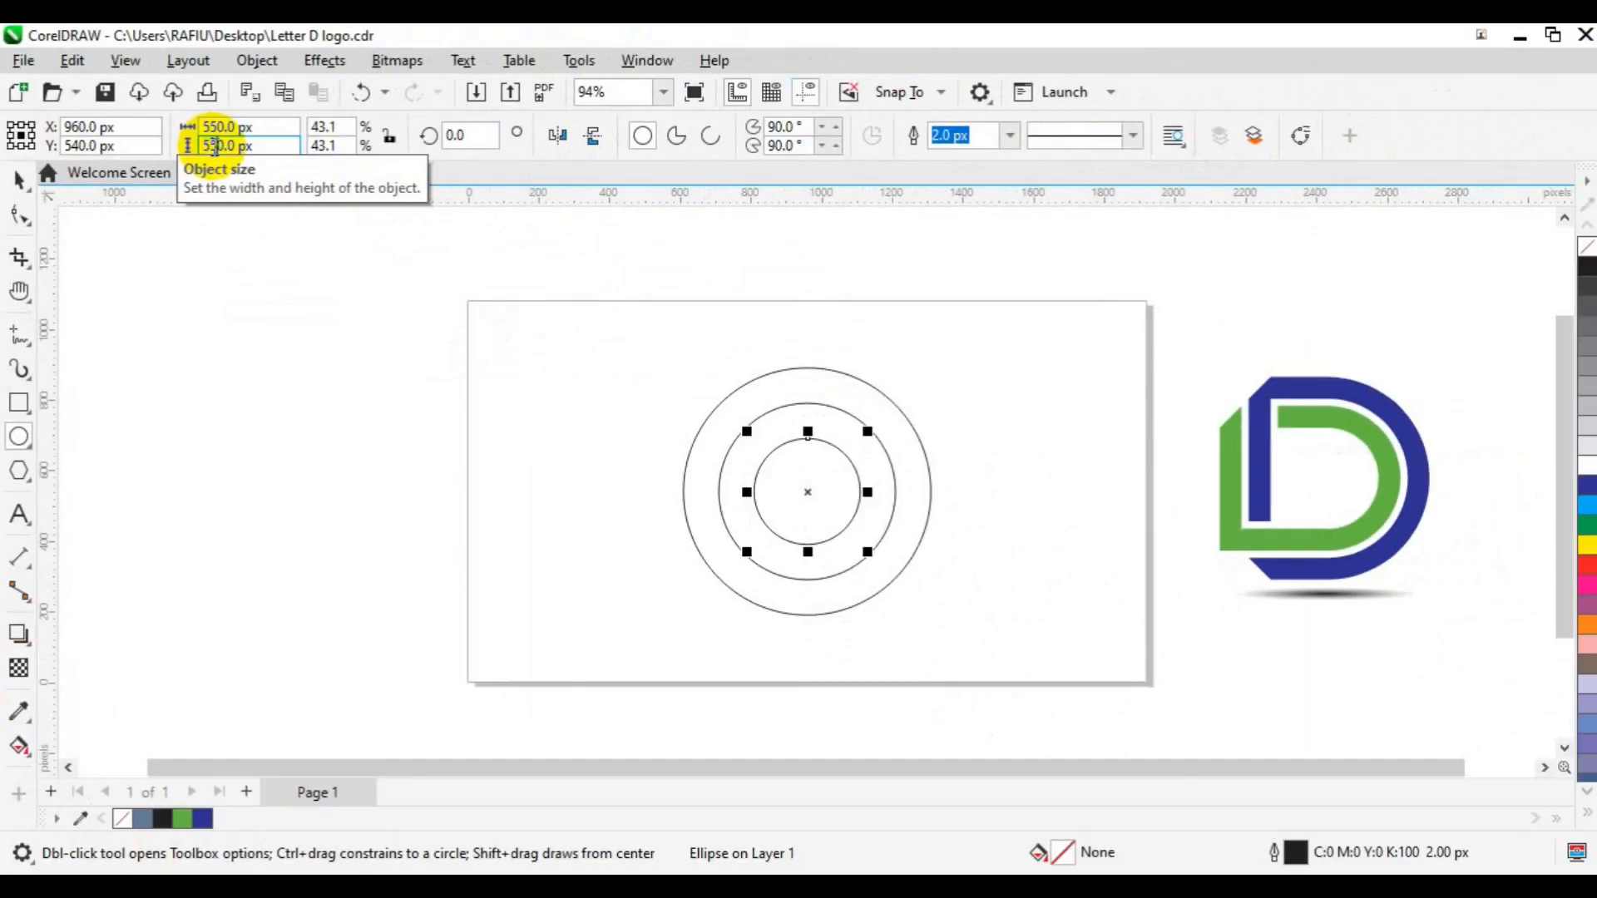
pyautogui.press('Return')
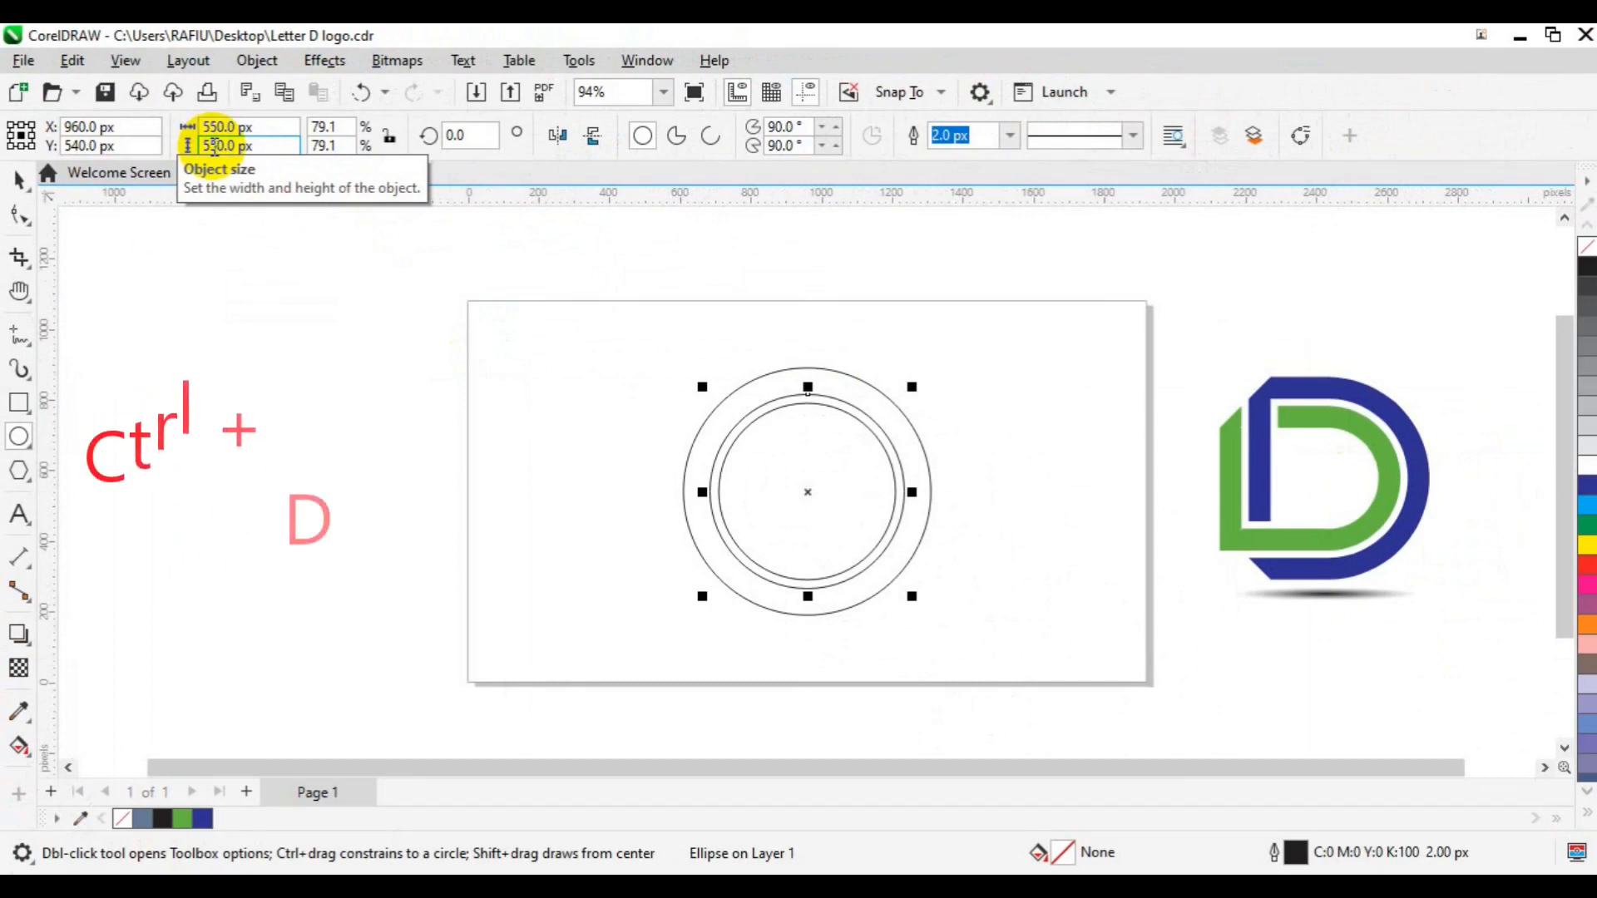
# - Duplicate the 550 px circle and set the copy's width and height to 350 px
pyautogui.hotkey('ctrl', 'd')
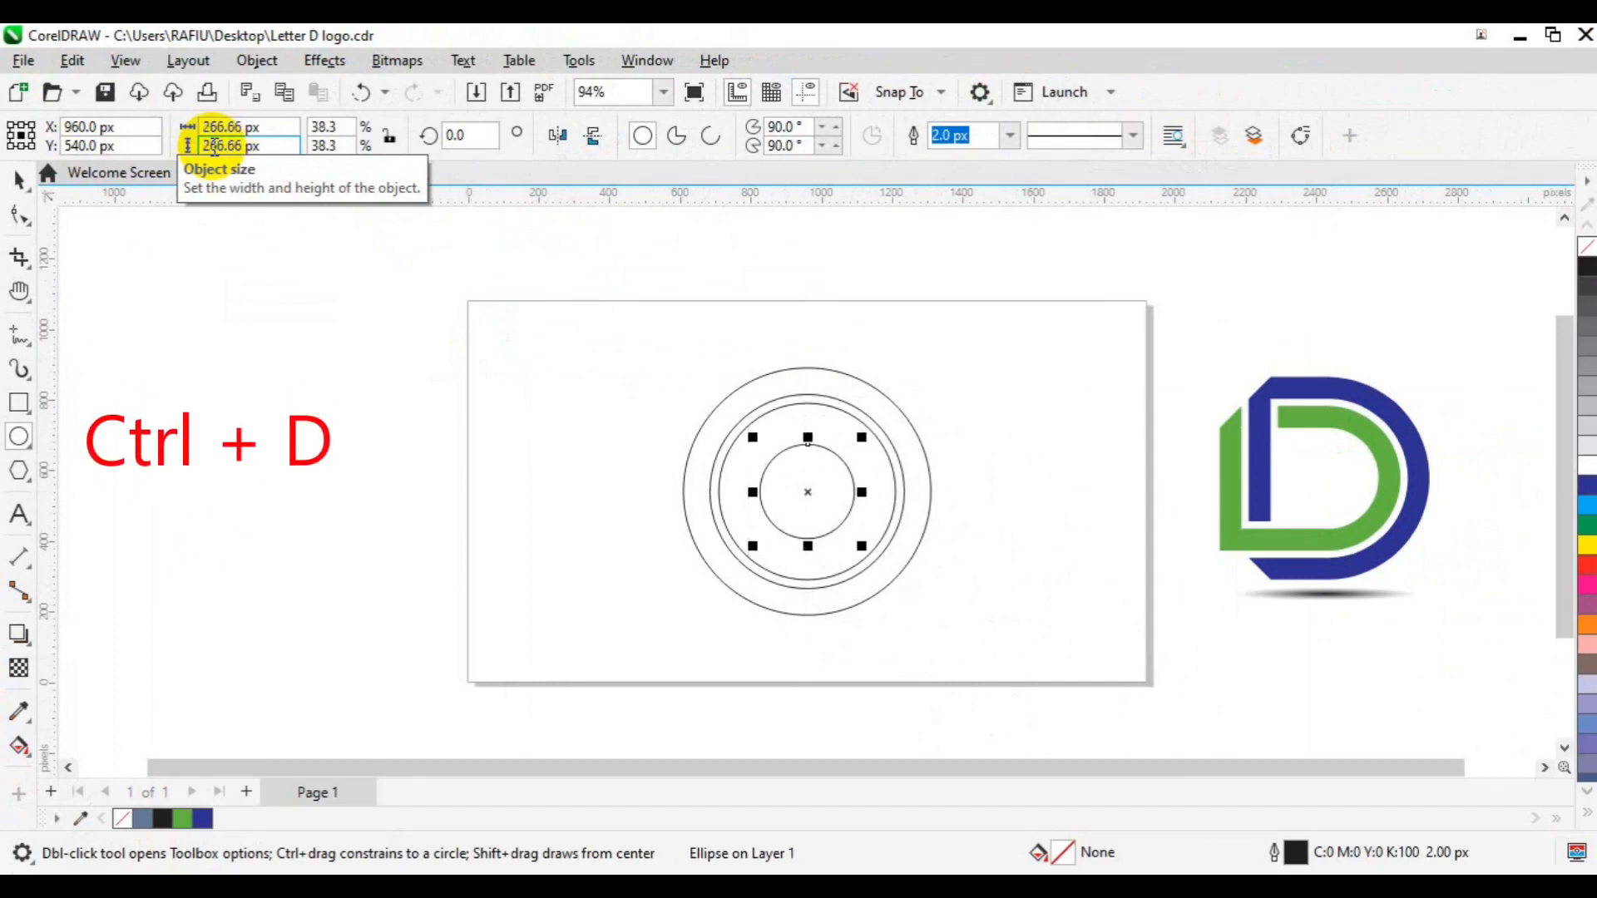
pyautogui.click(233, 133)
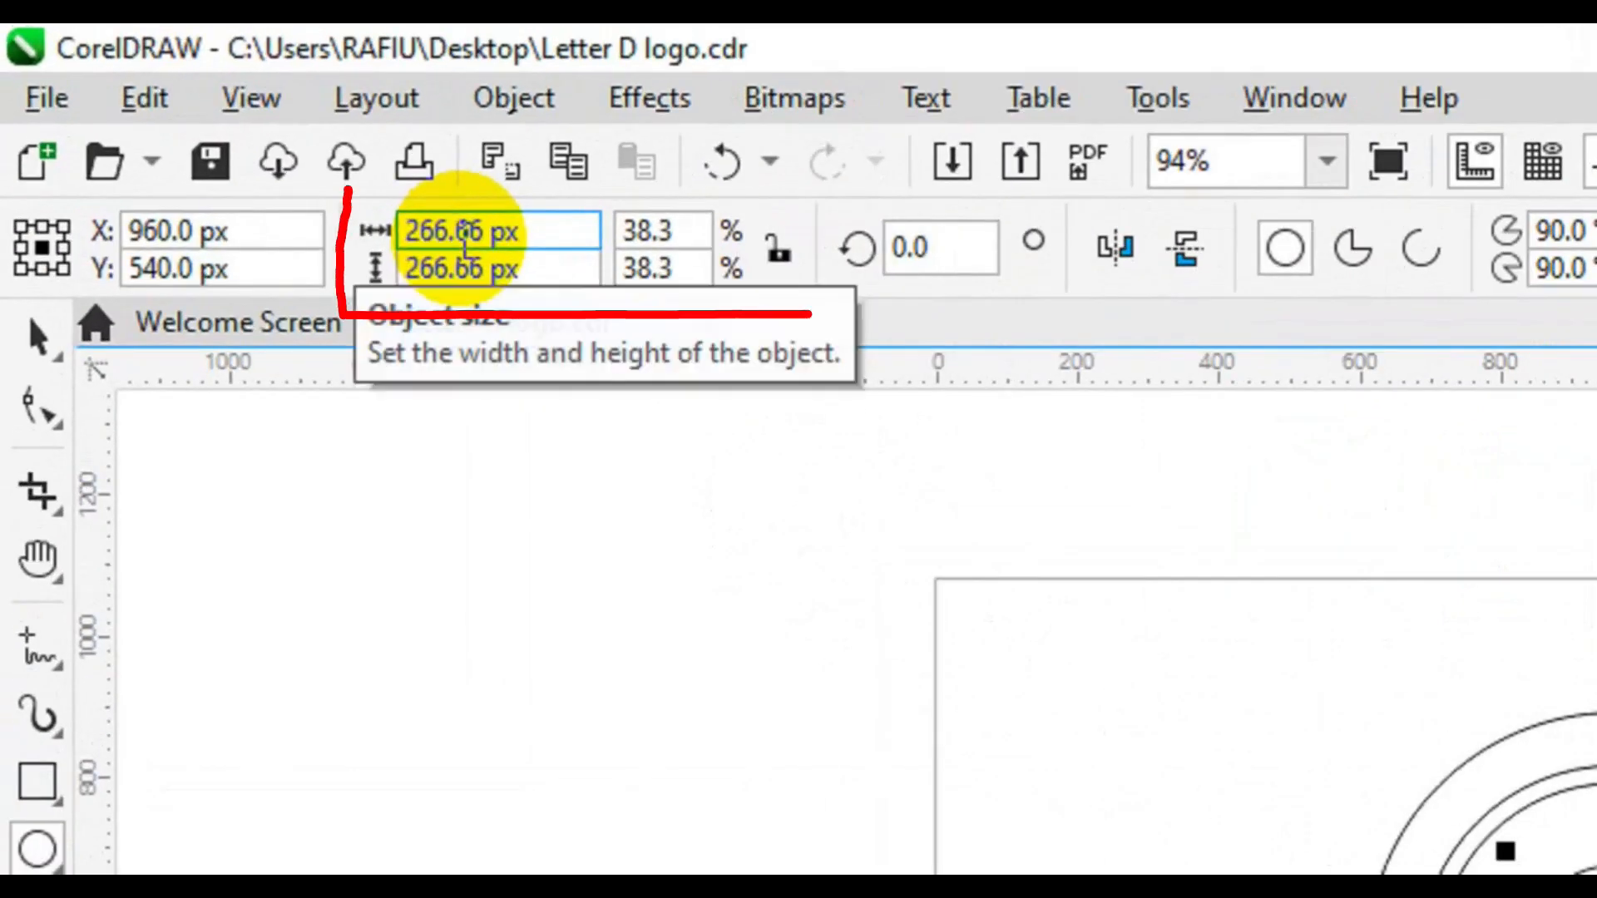
pyautogui.tripleClick(463, 241)
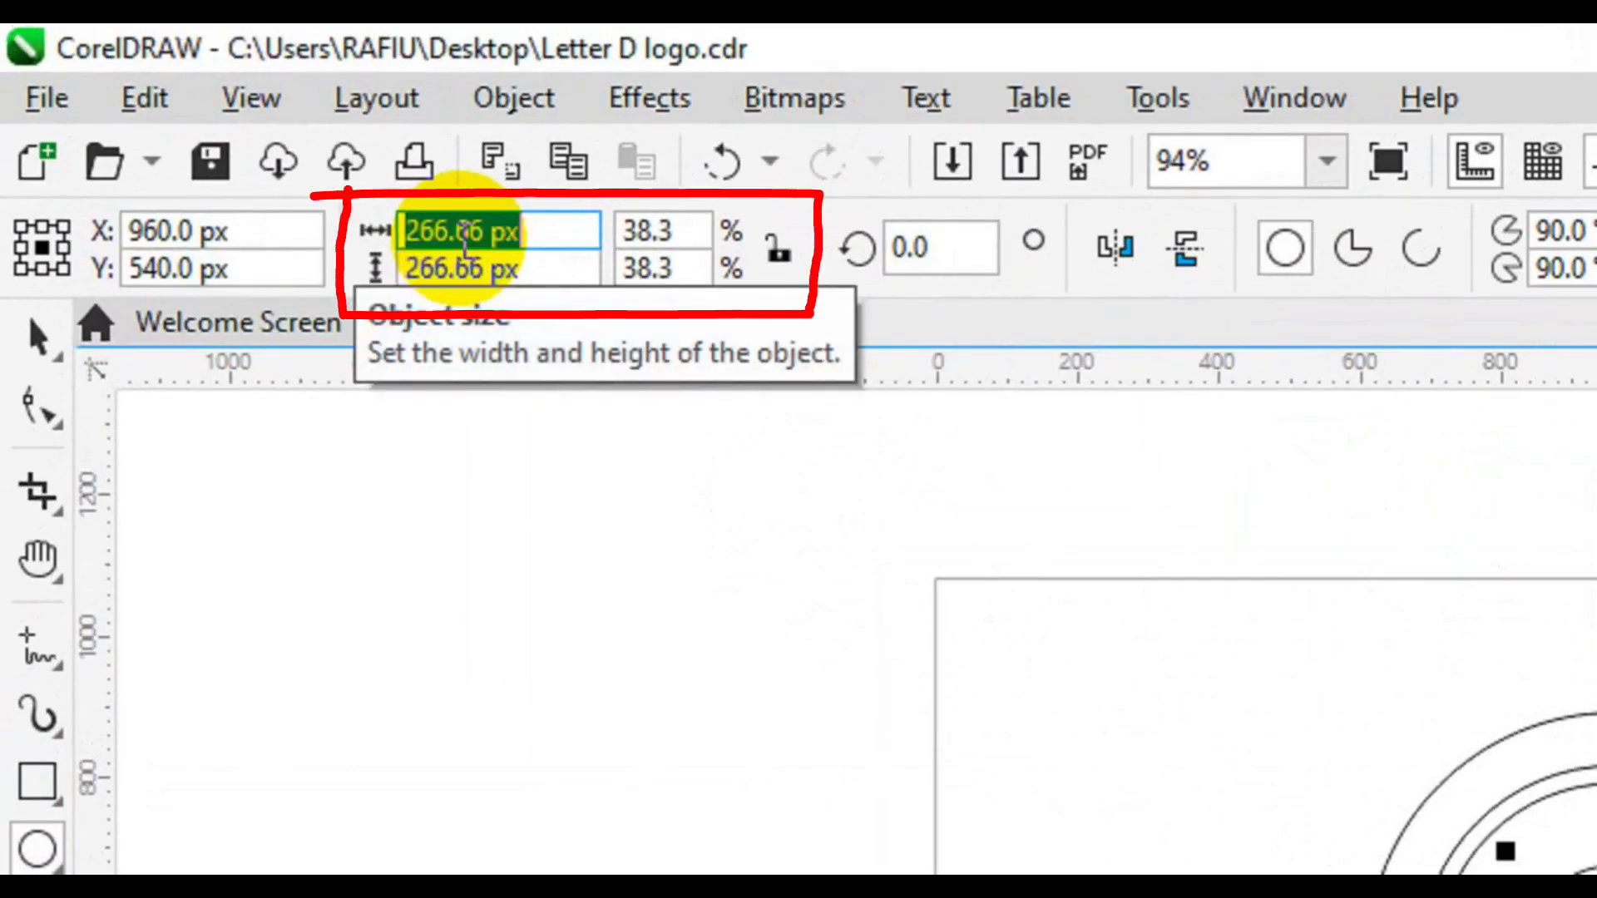
pyautogui.press('BackSpace')
pyautogui.write('350')
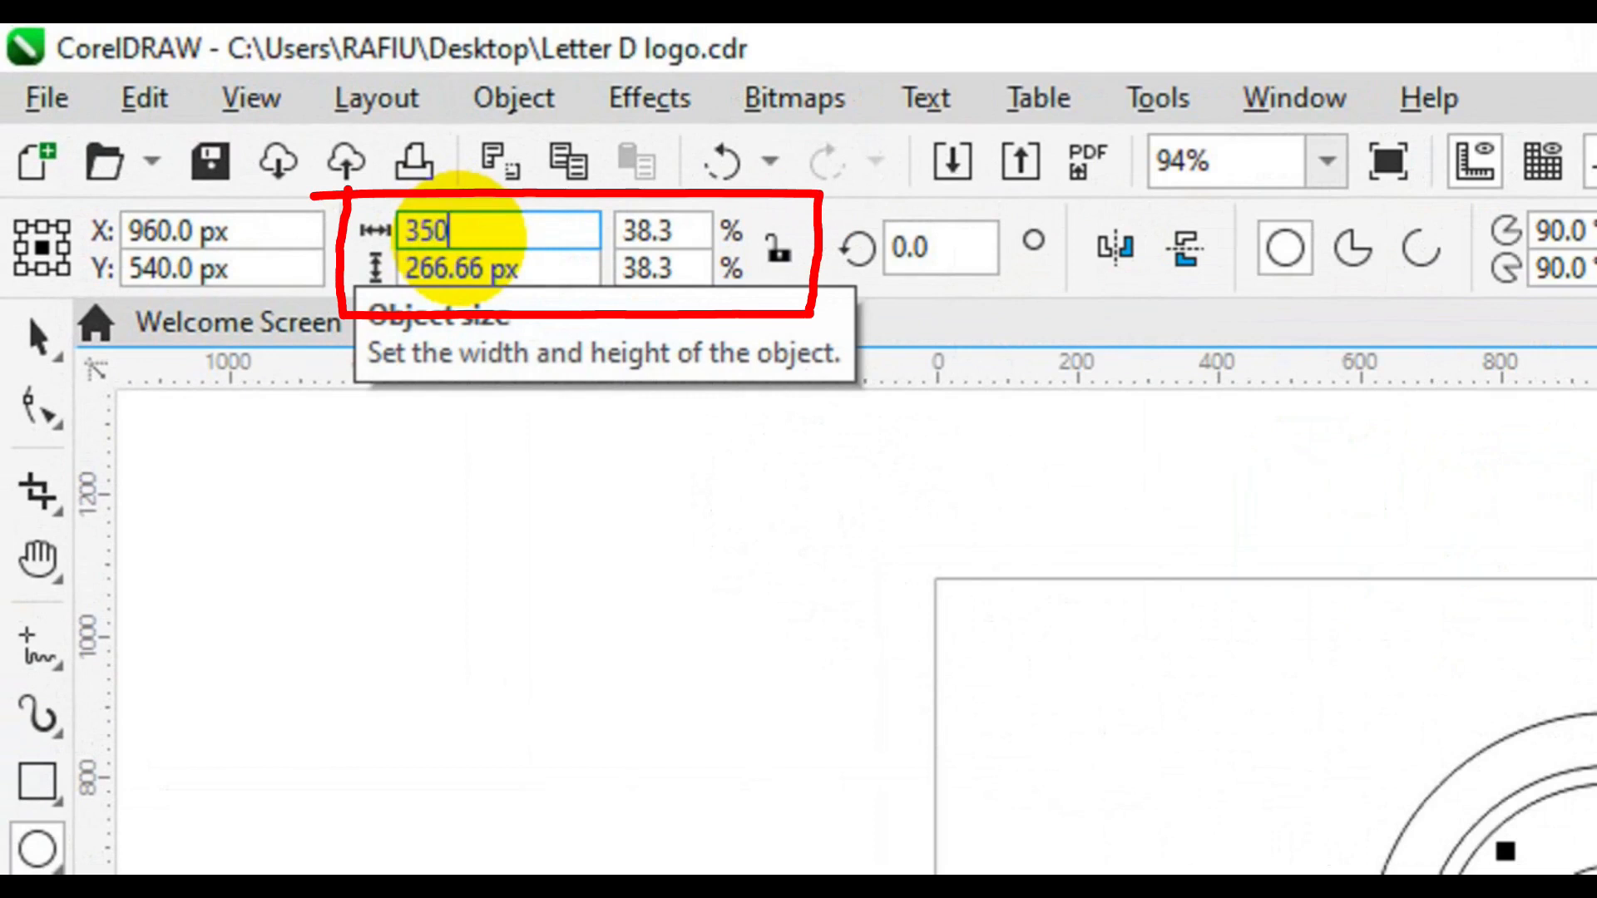
pyautogui.press('Tab')
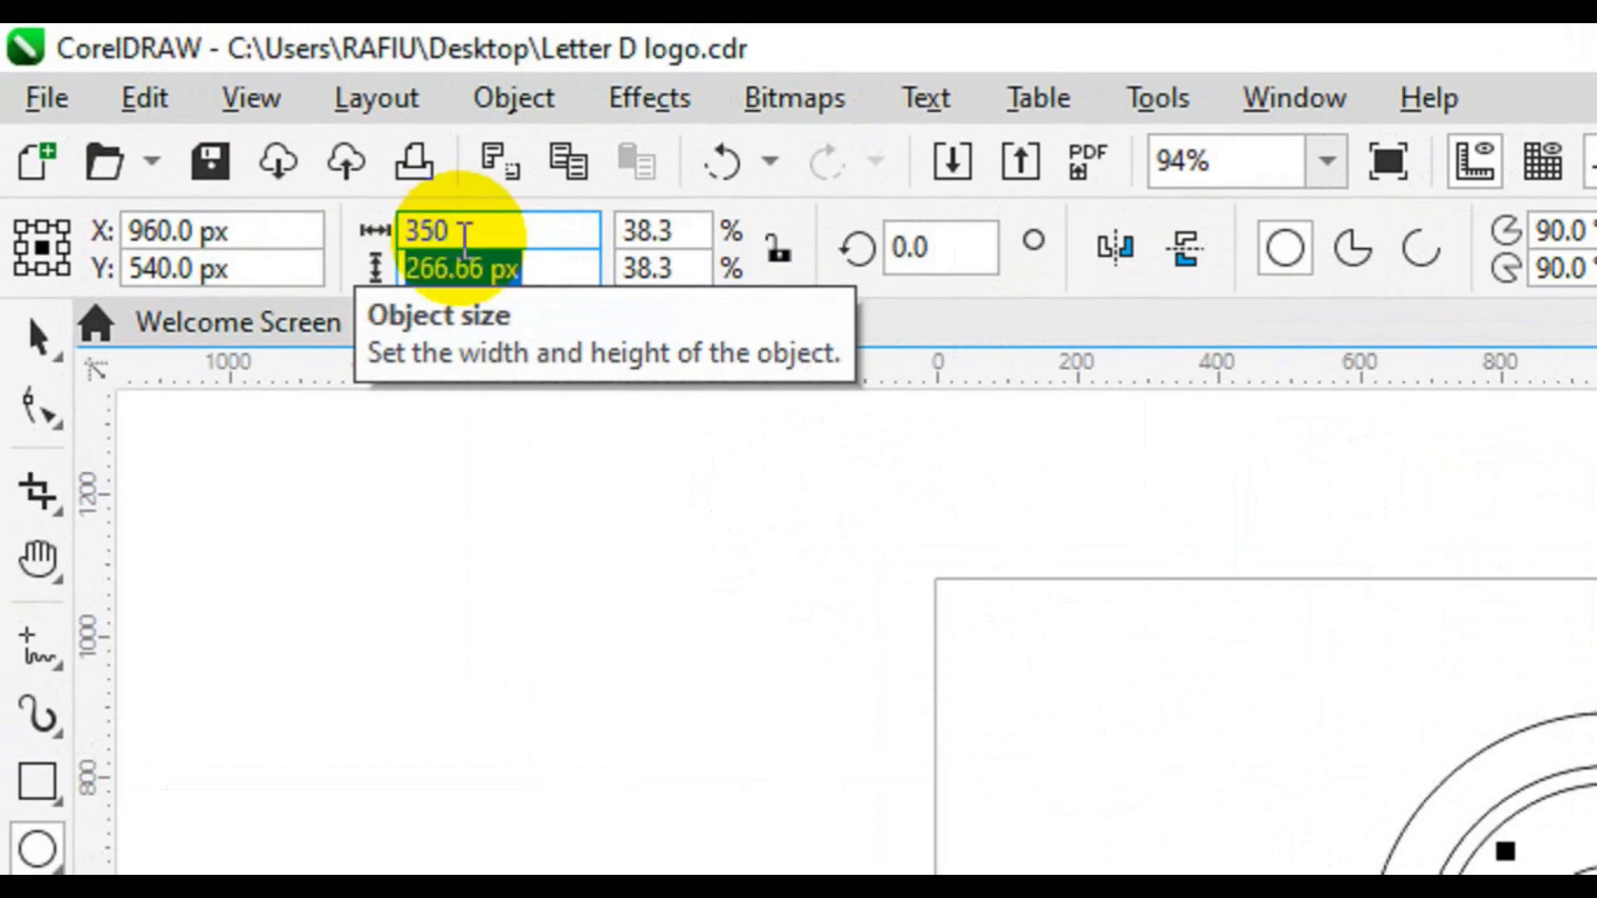
pyautogui.press('BackSpace')
pyautogui.write('350')
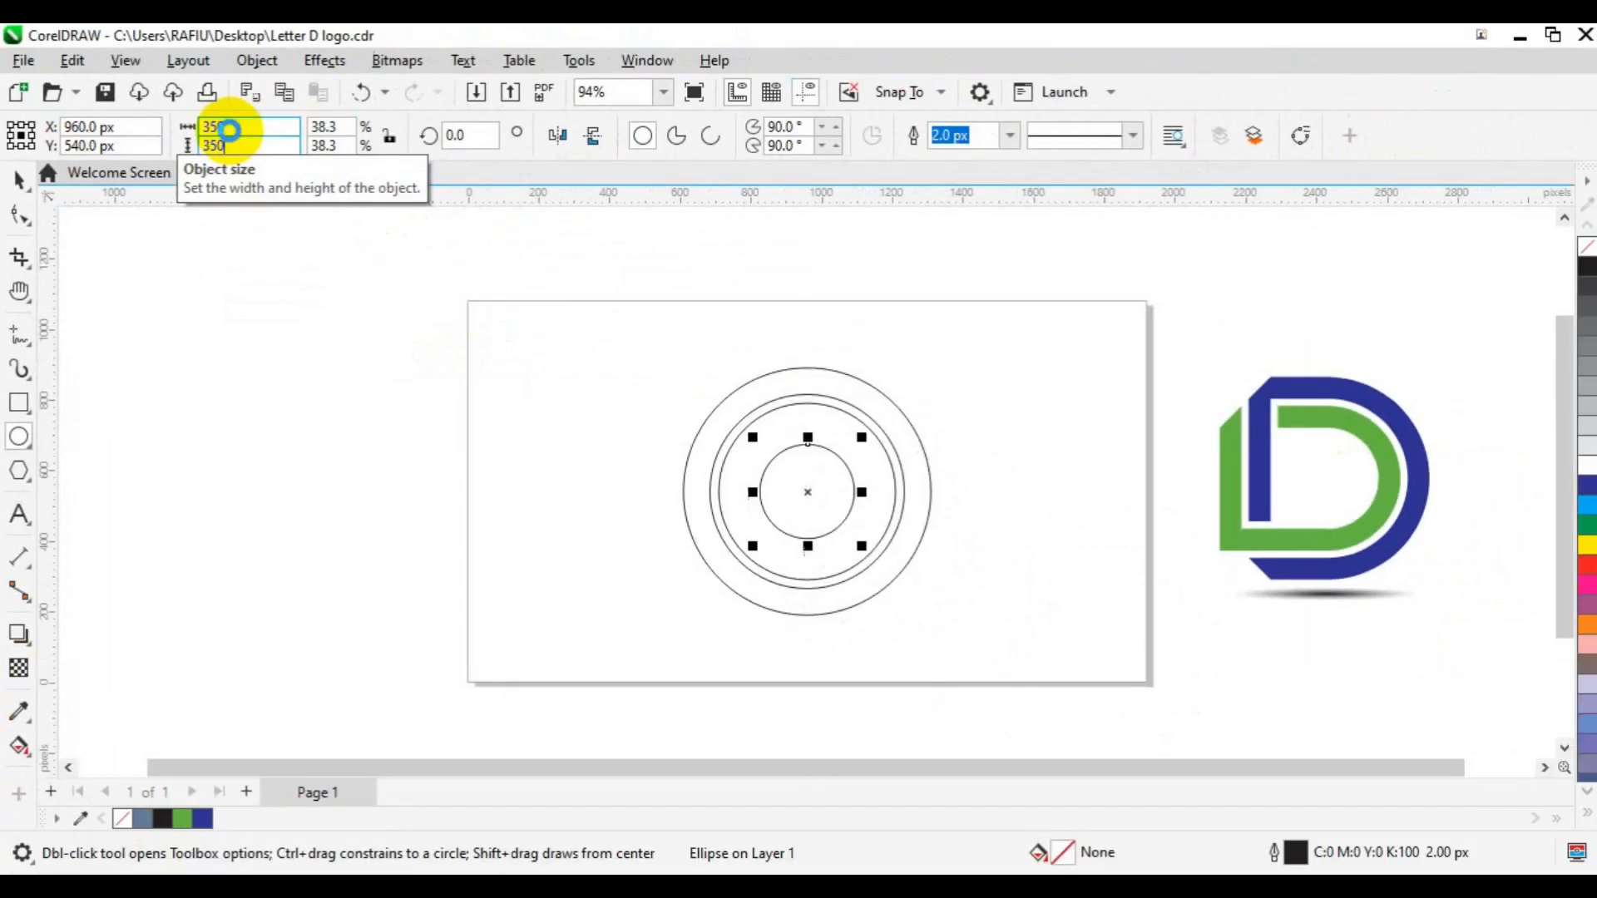
pyautogui.press('Return')
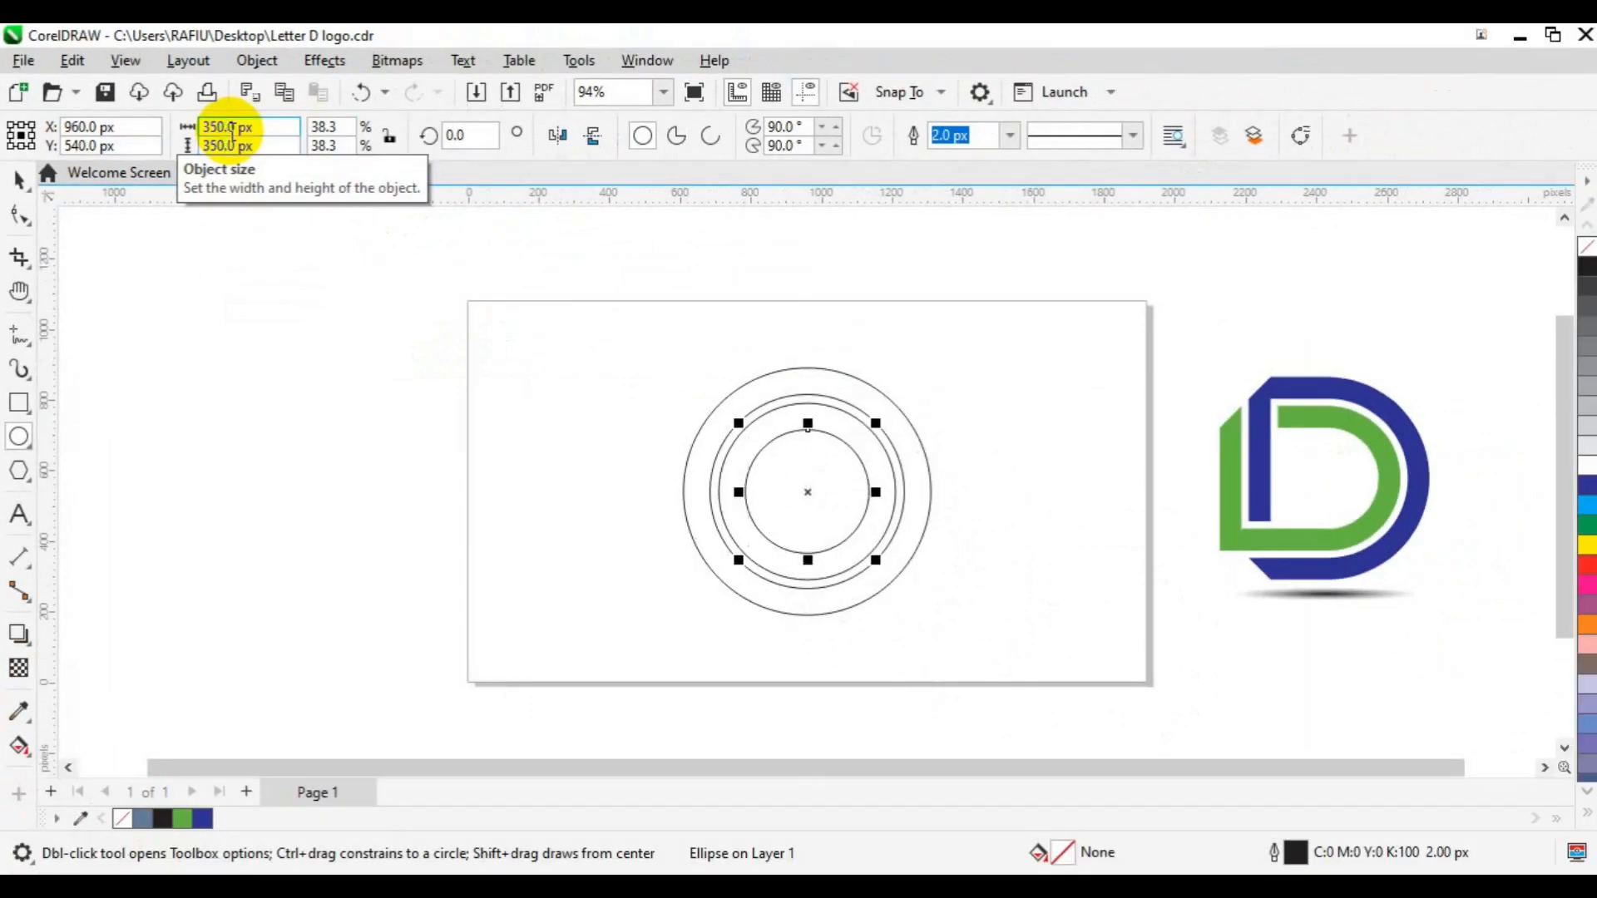
# - Draw a straight horizontal line about 1450 px long with the Pen tool, crossing just below the top of the largest circle
pyautogui.press('space')
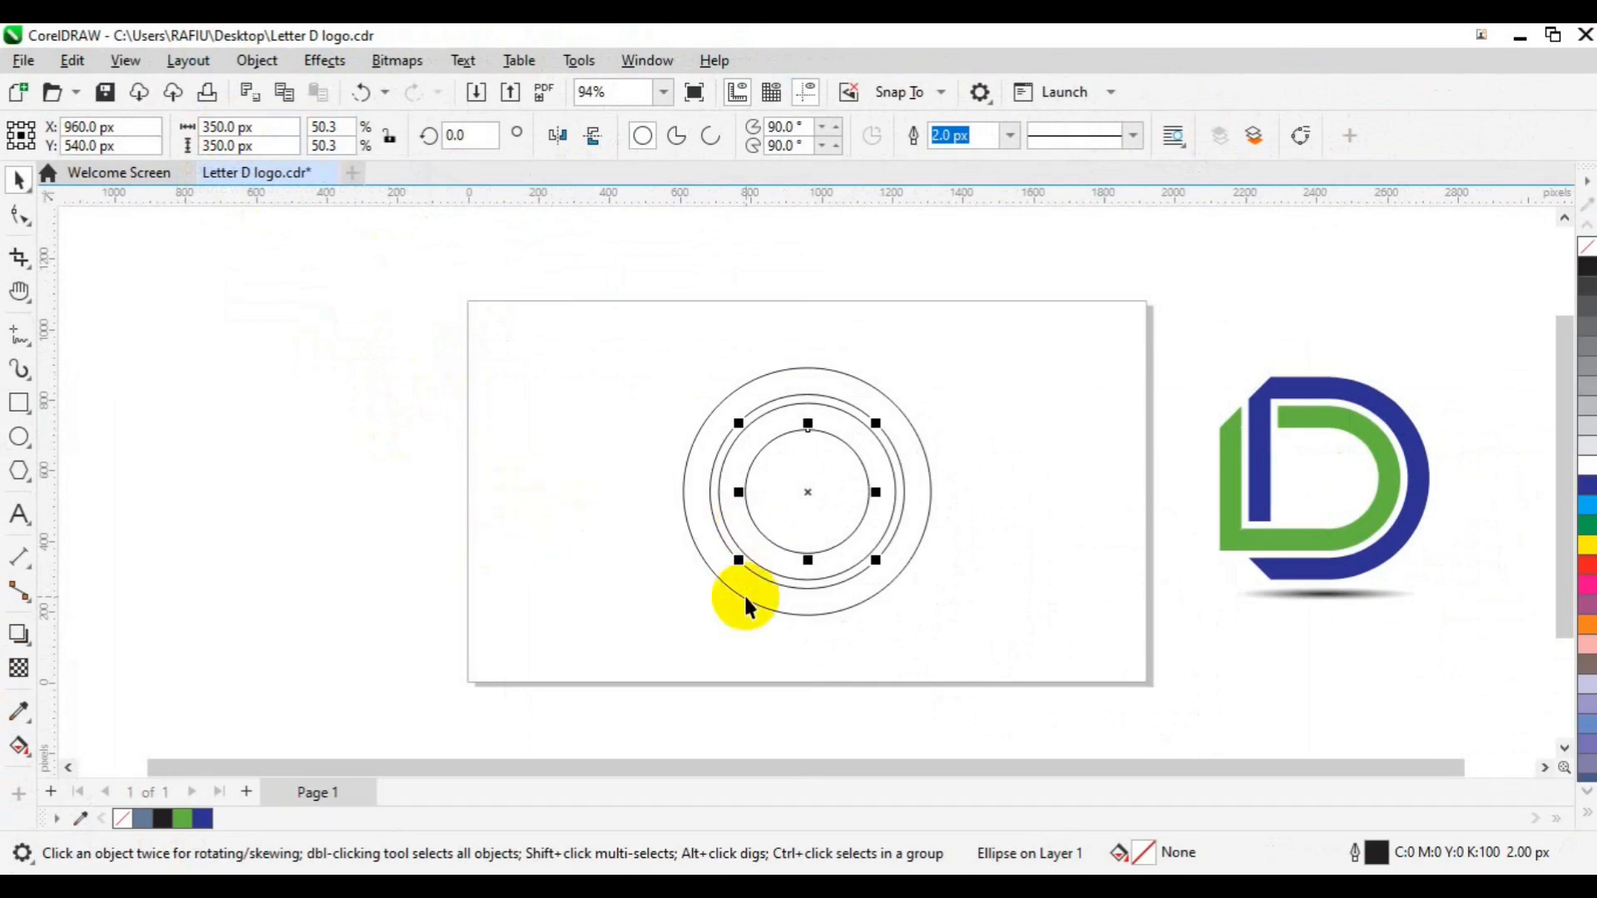
pyautogui.press('z')
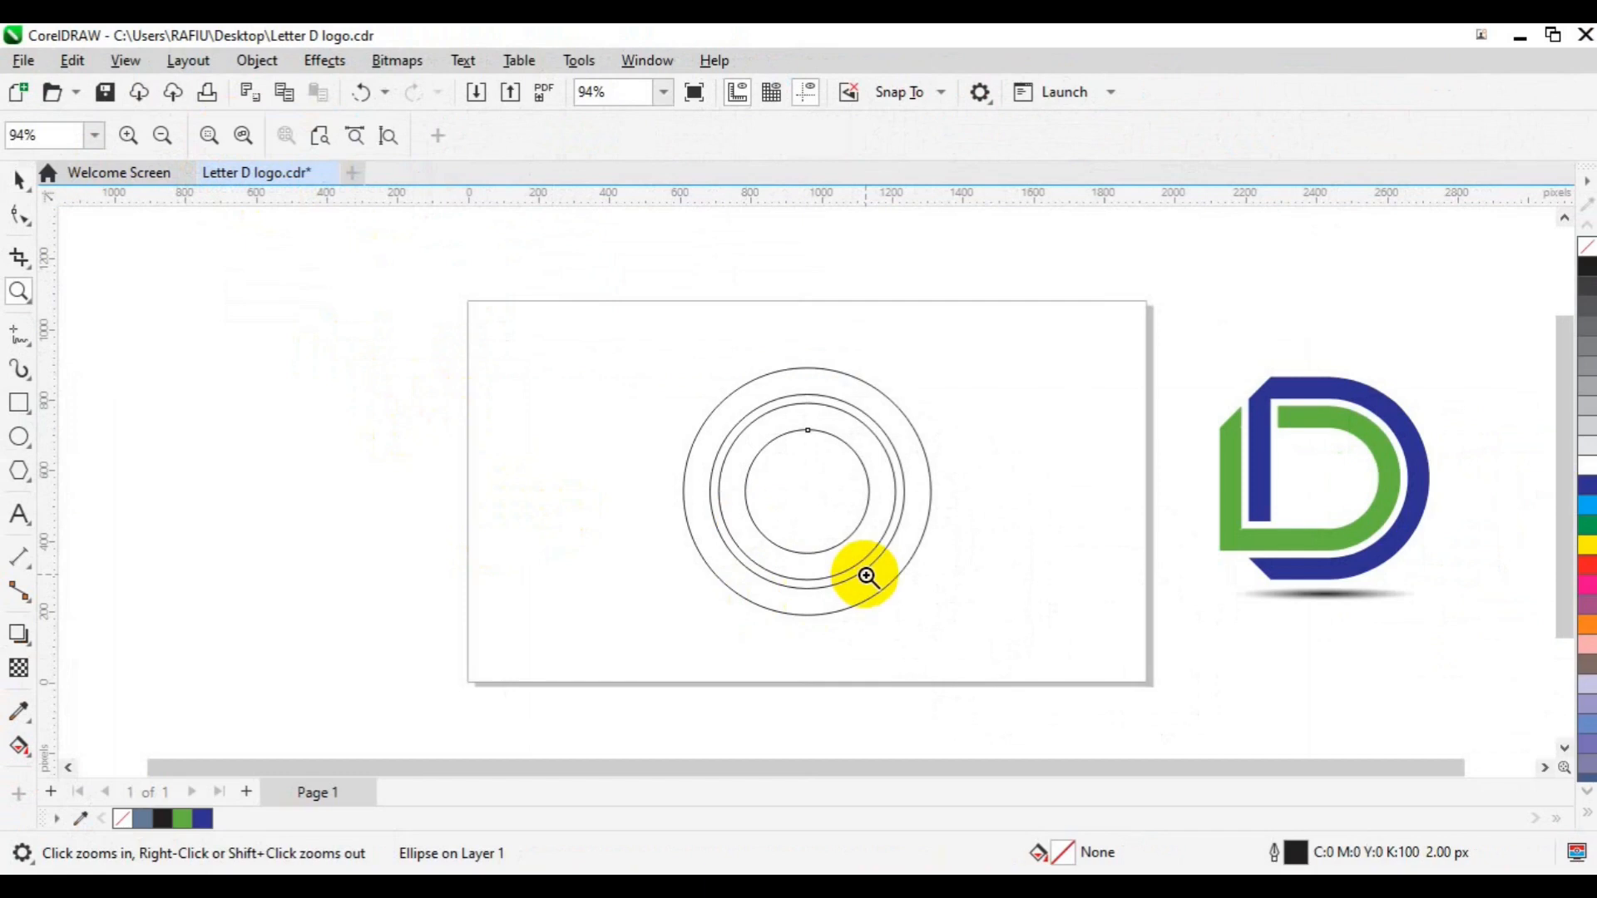
pyautogui.click(867, 576)
pyautogui.press('space')
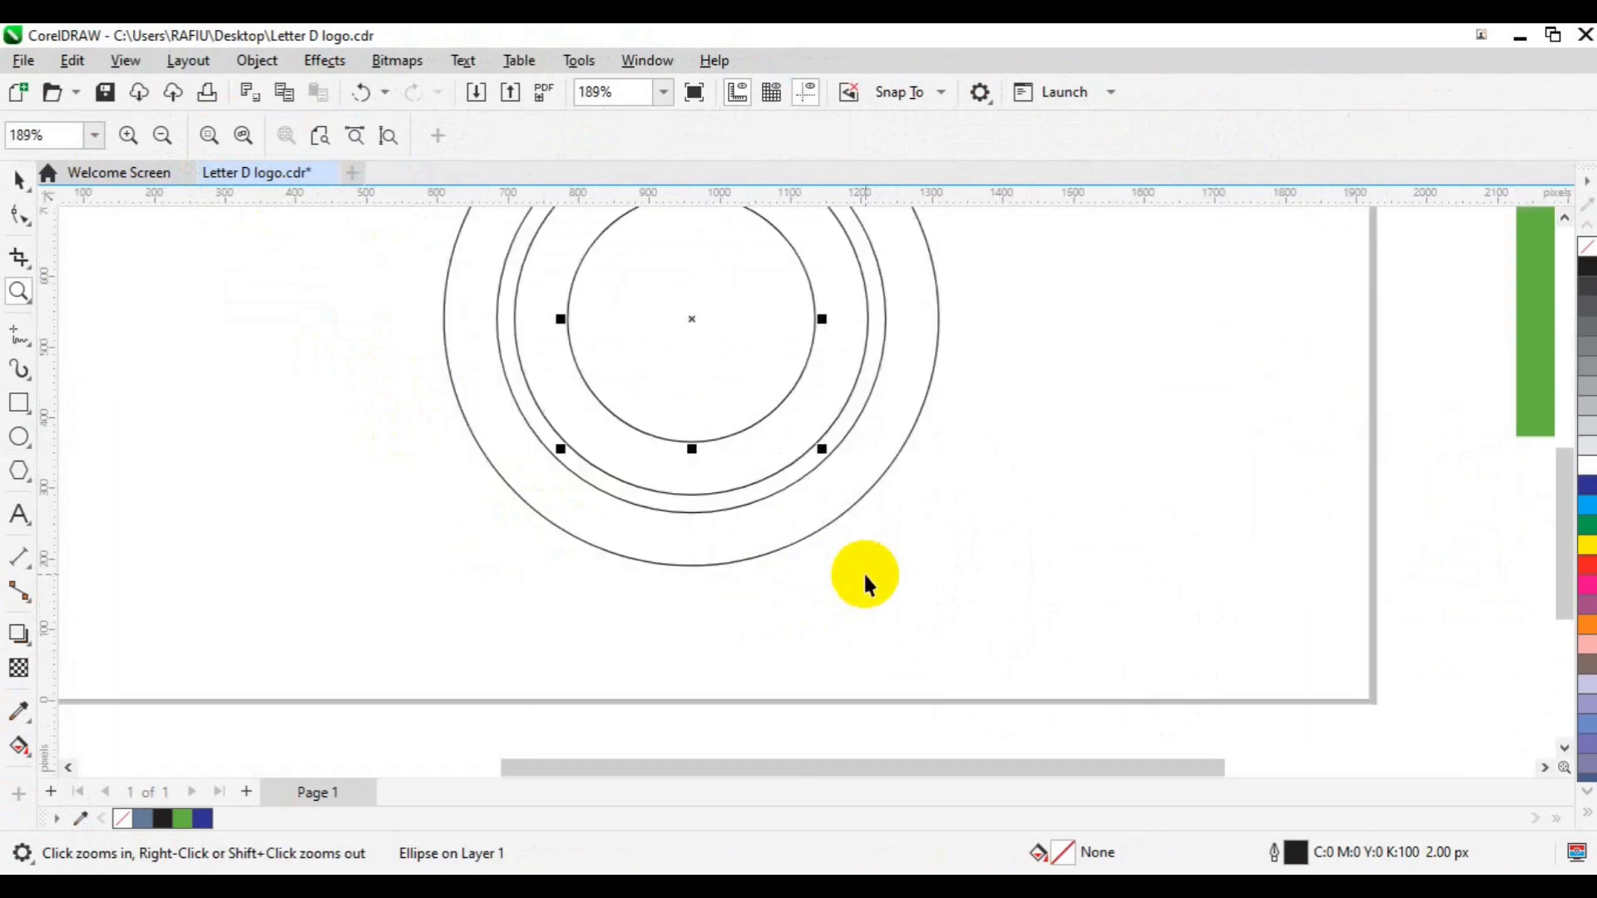
pyautogui.press('h')
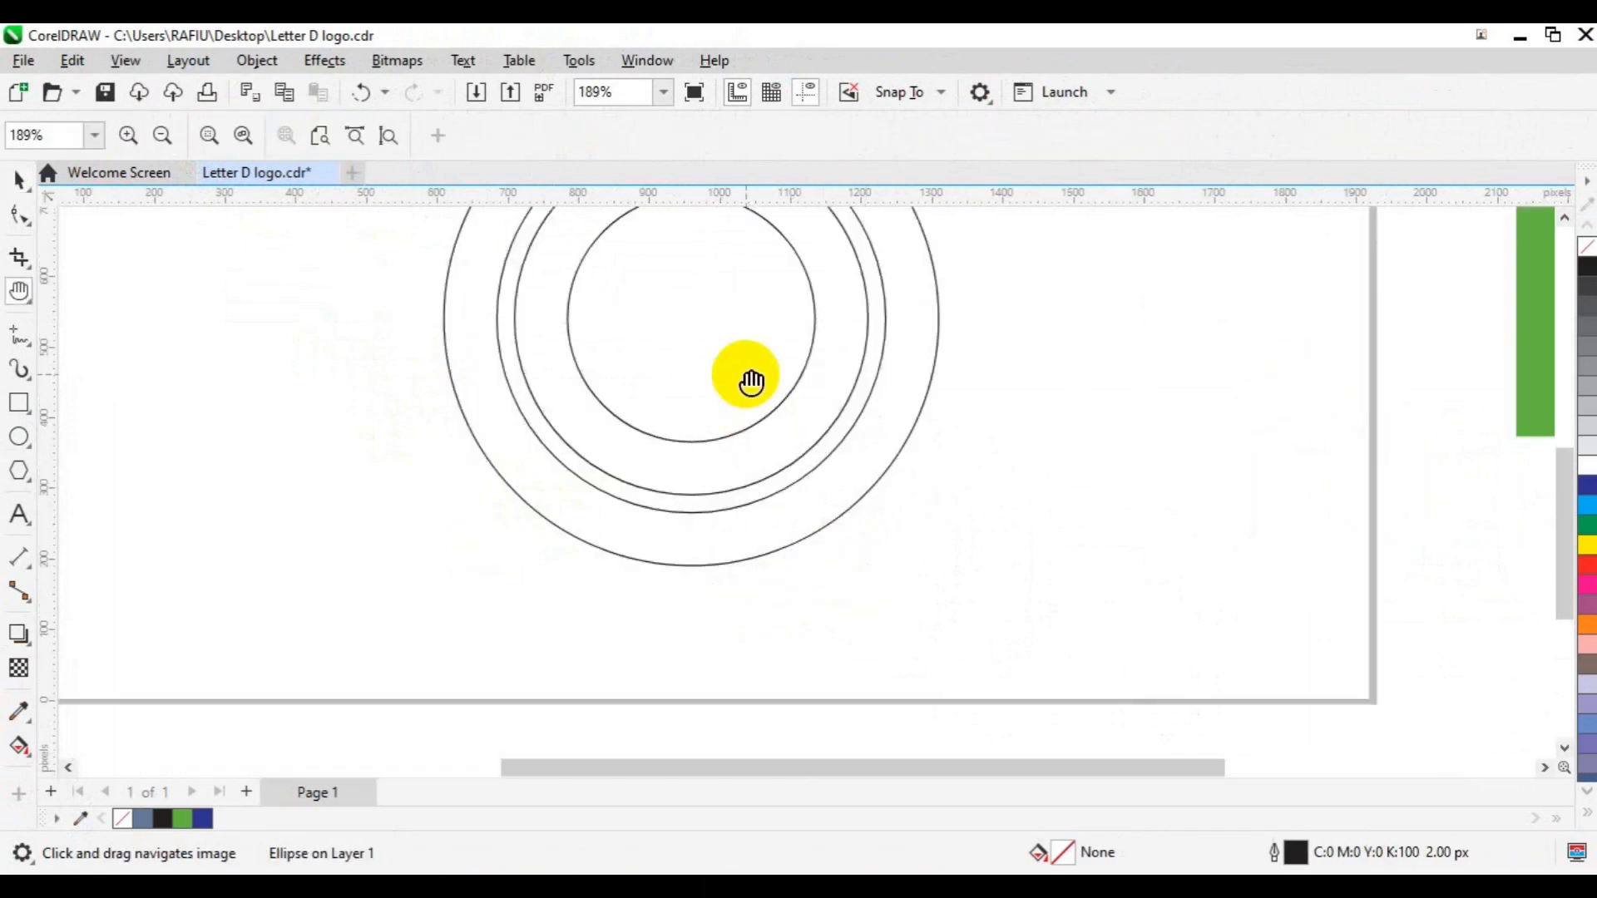
pyautogui.moveTo(749, 532); pyautogui.dragTo(752, 559)
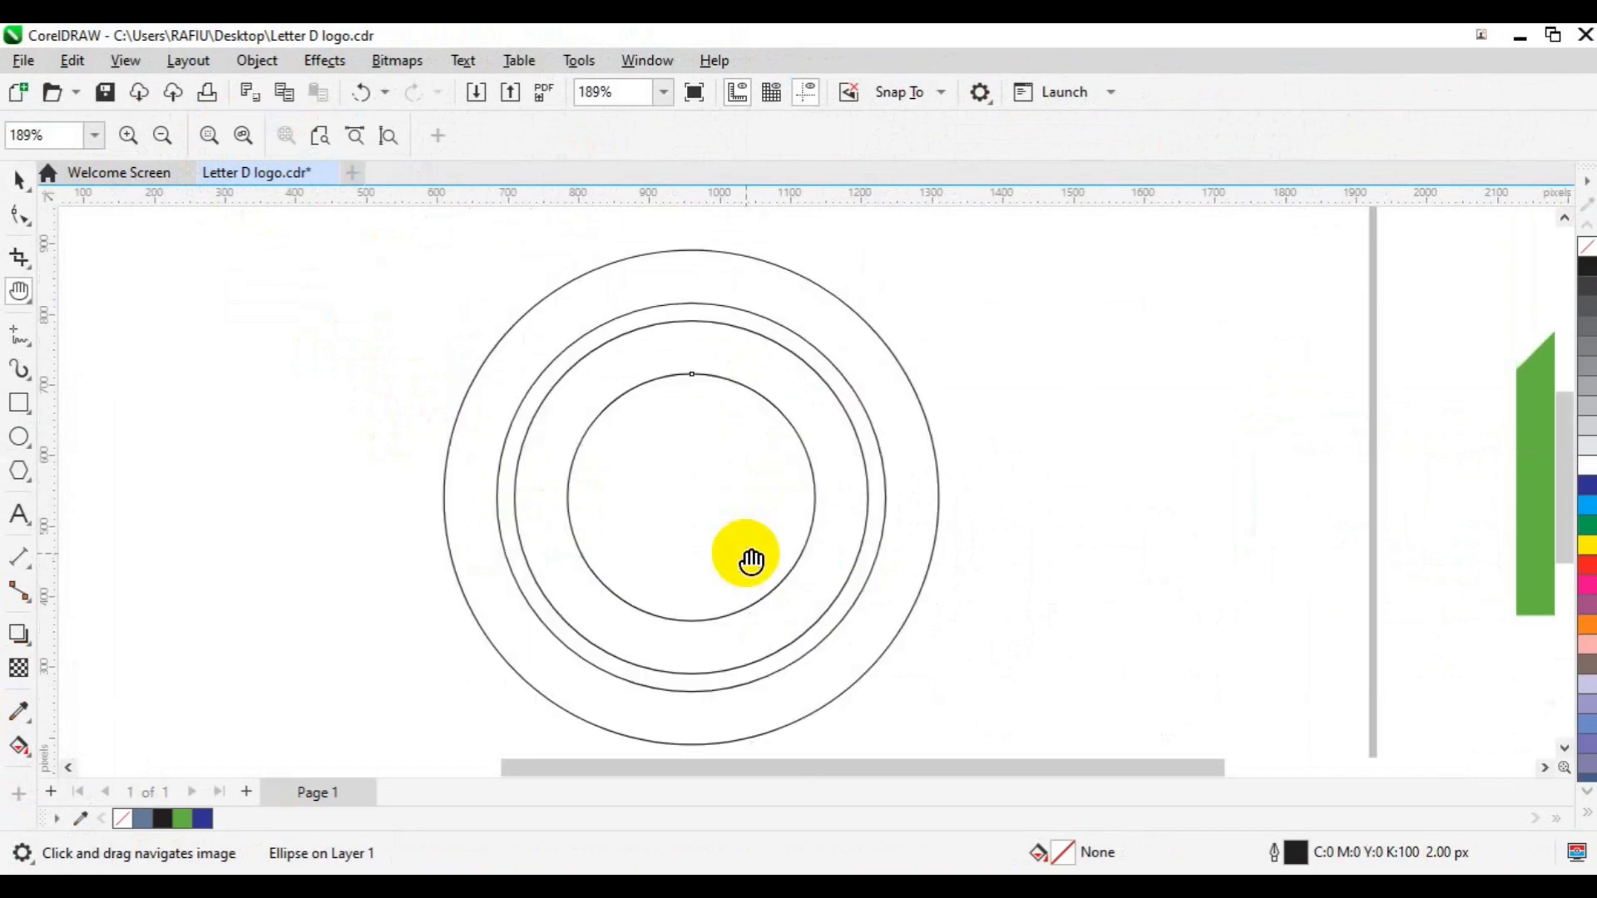
pyautogui.press('space')
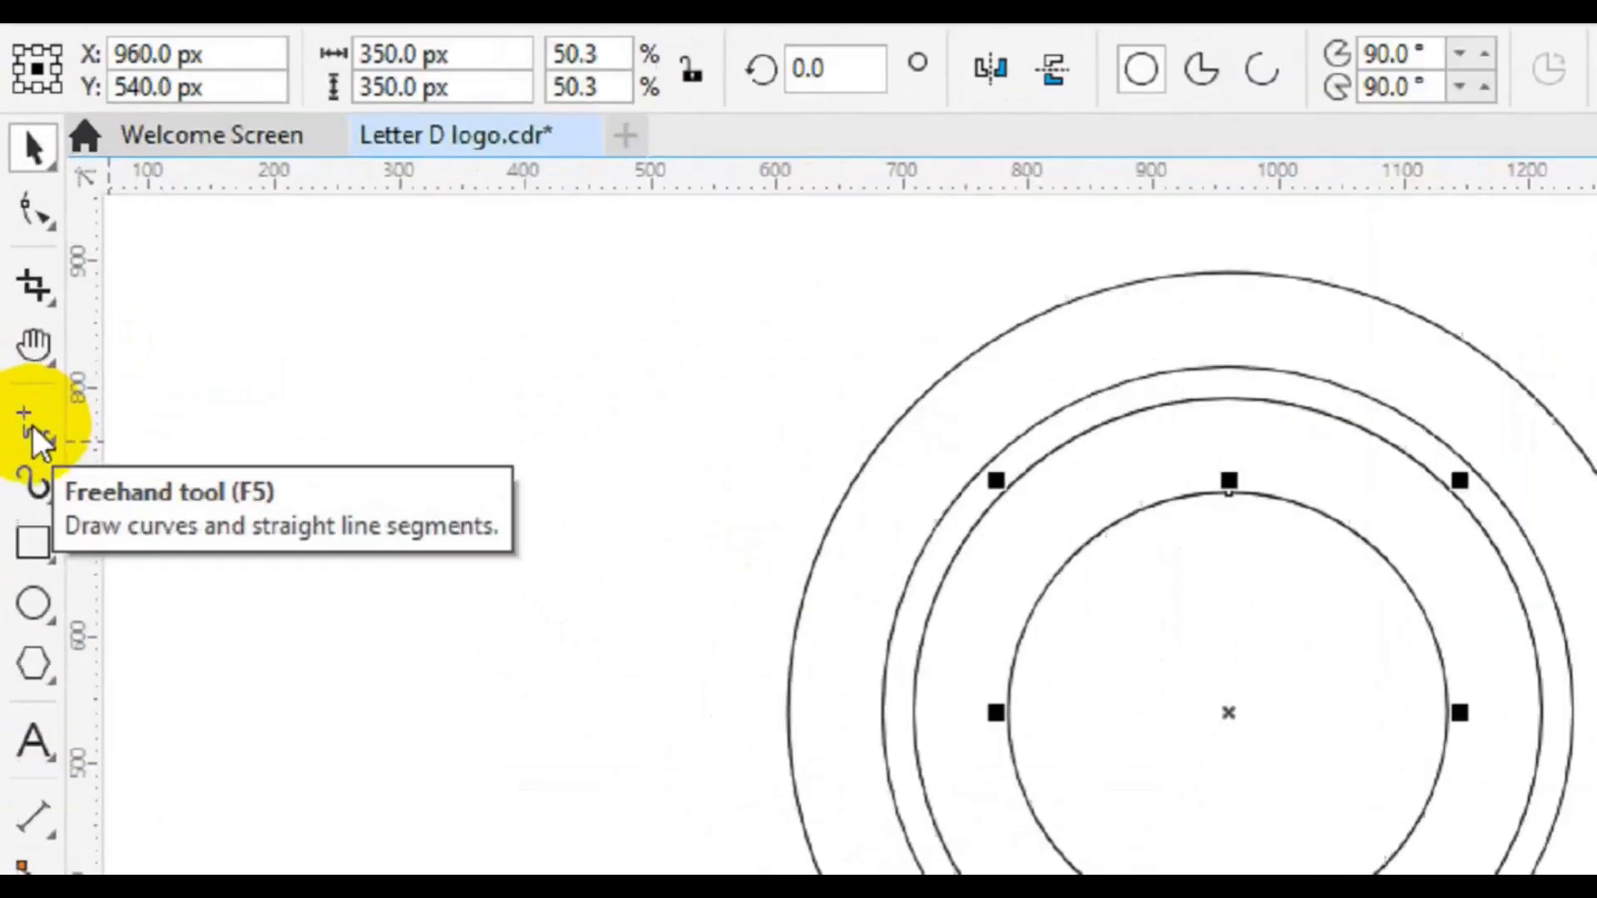
pyautogui.click(29, 437)
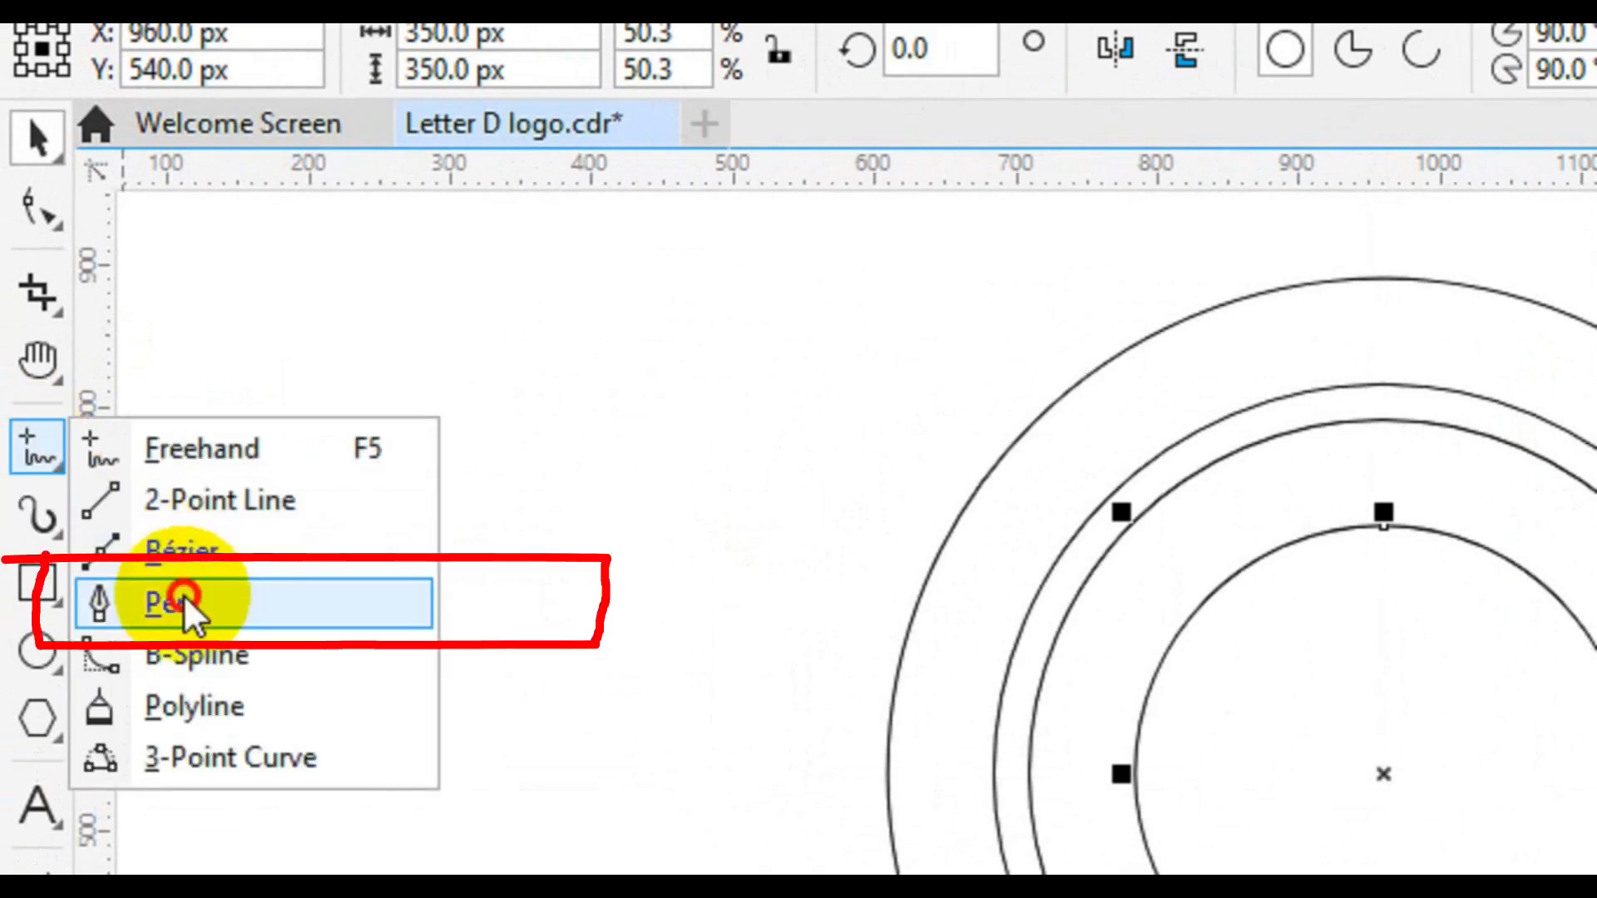
pyautogui.click(186, 607)
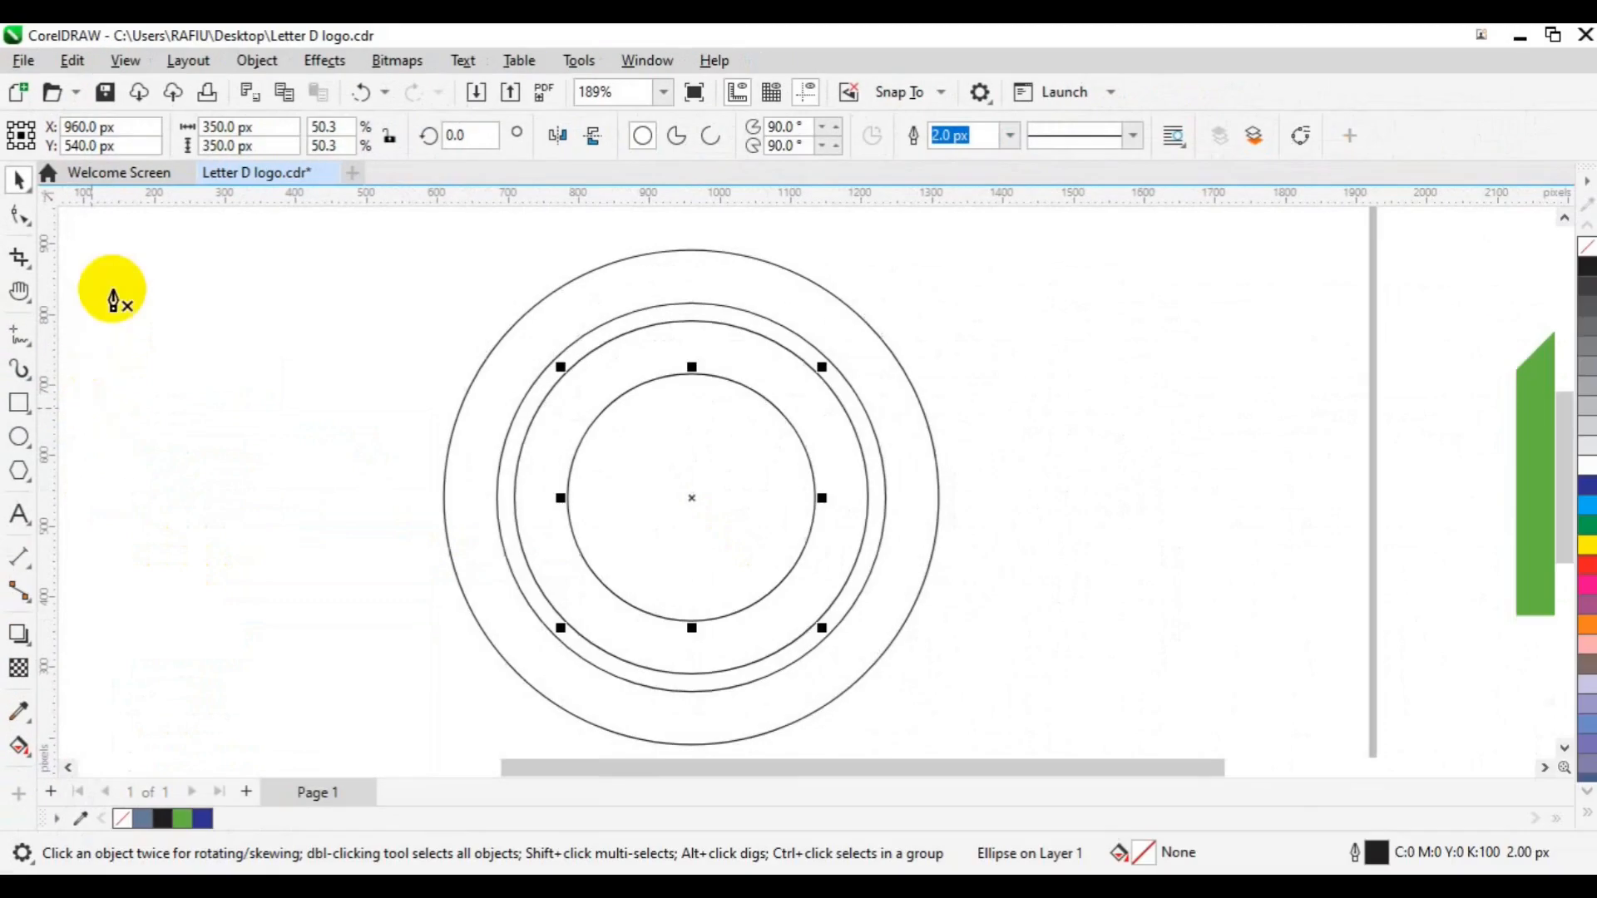
pyautogui.click(151, 268)
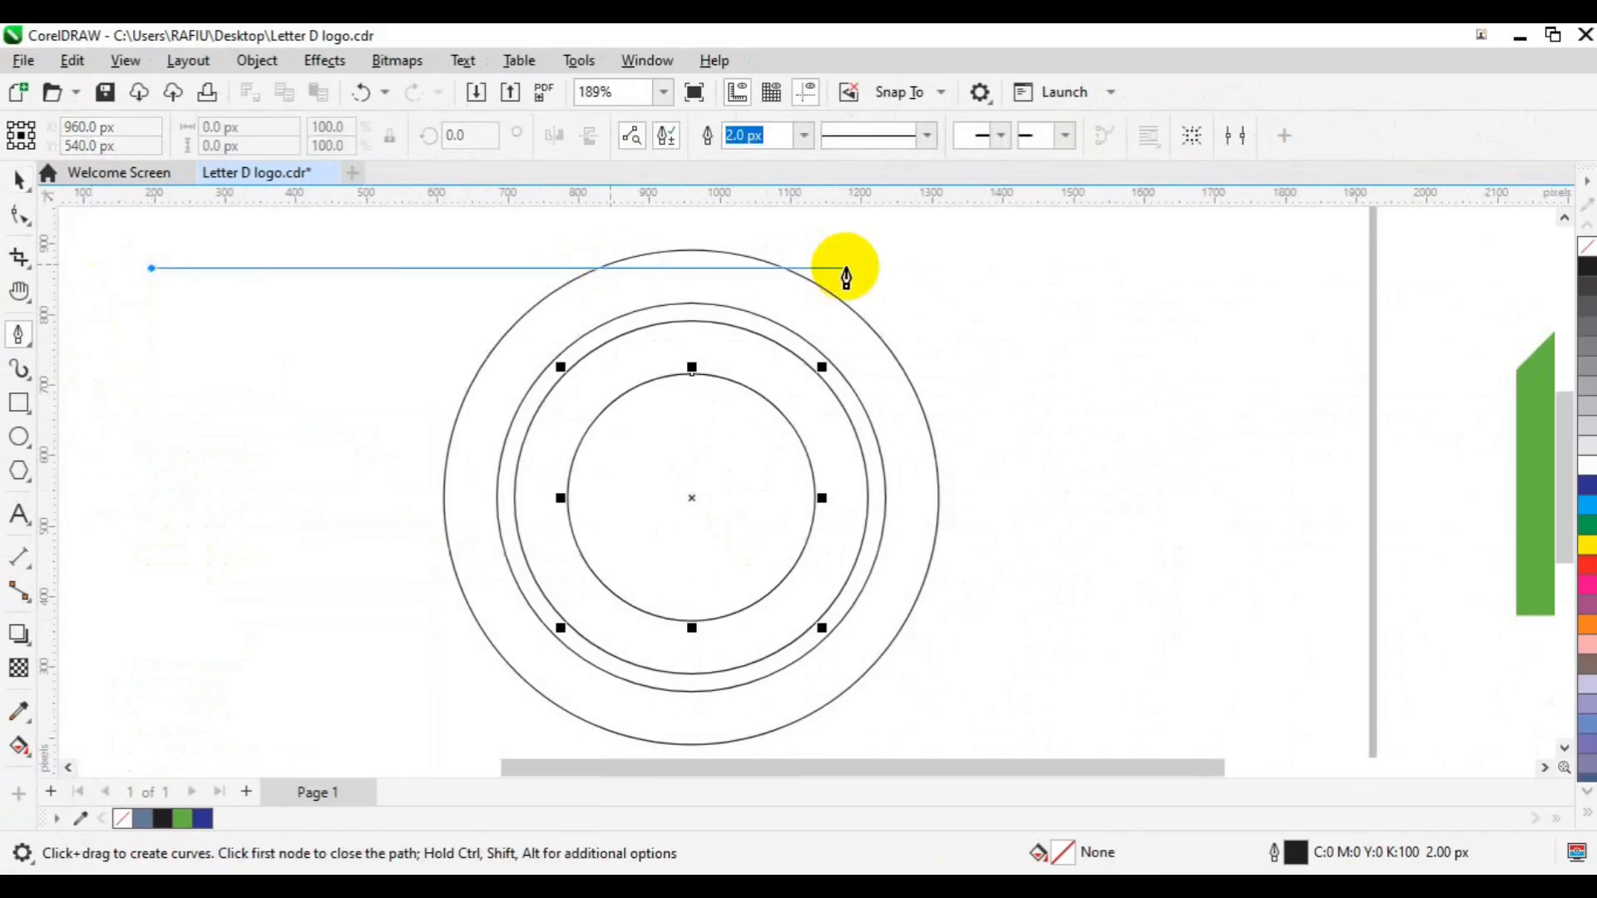
pyautogui.doubleClick(1177, 267)
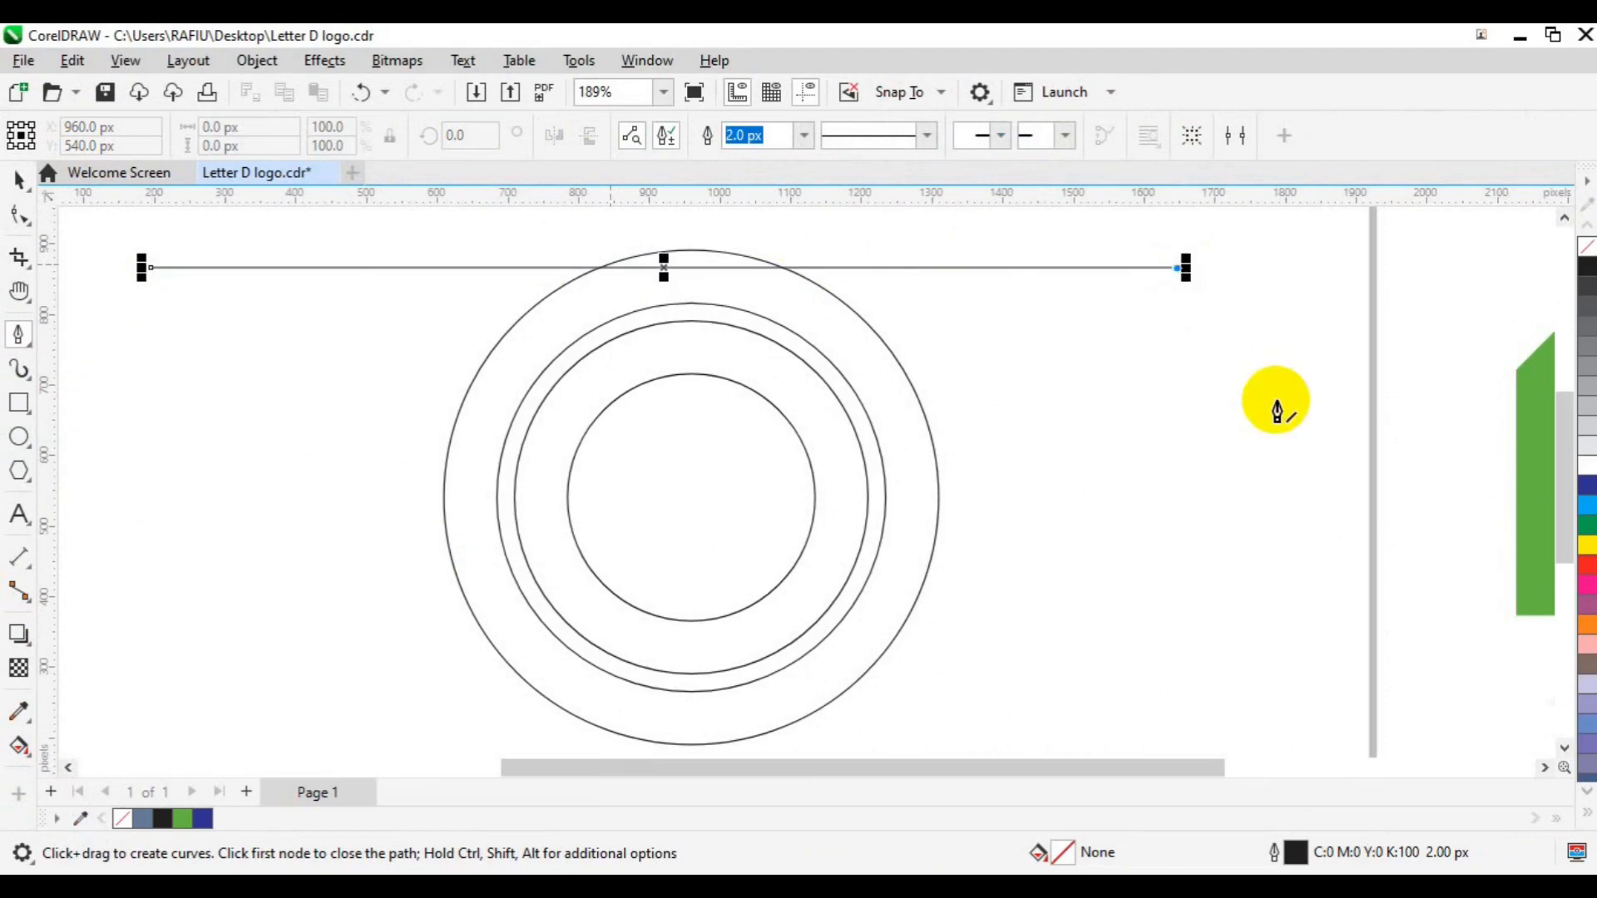
# - Align the horizontal line with the top edge and horizontal centre of the 700 px circle
pyautogui.press('space')
pyautogui.click(916, 460)
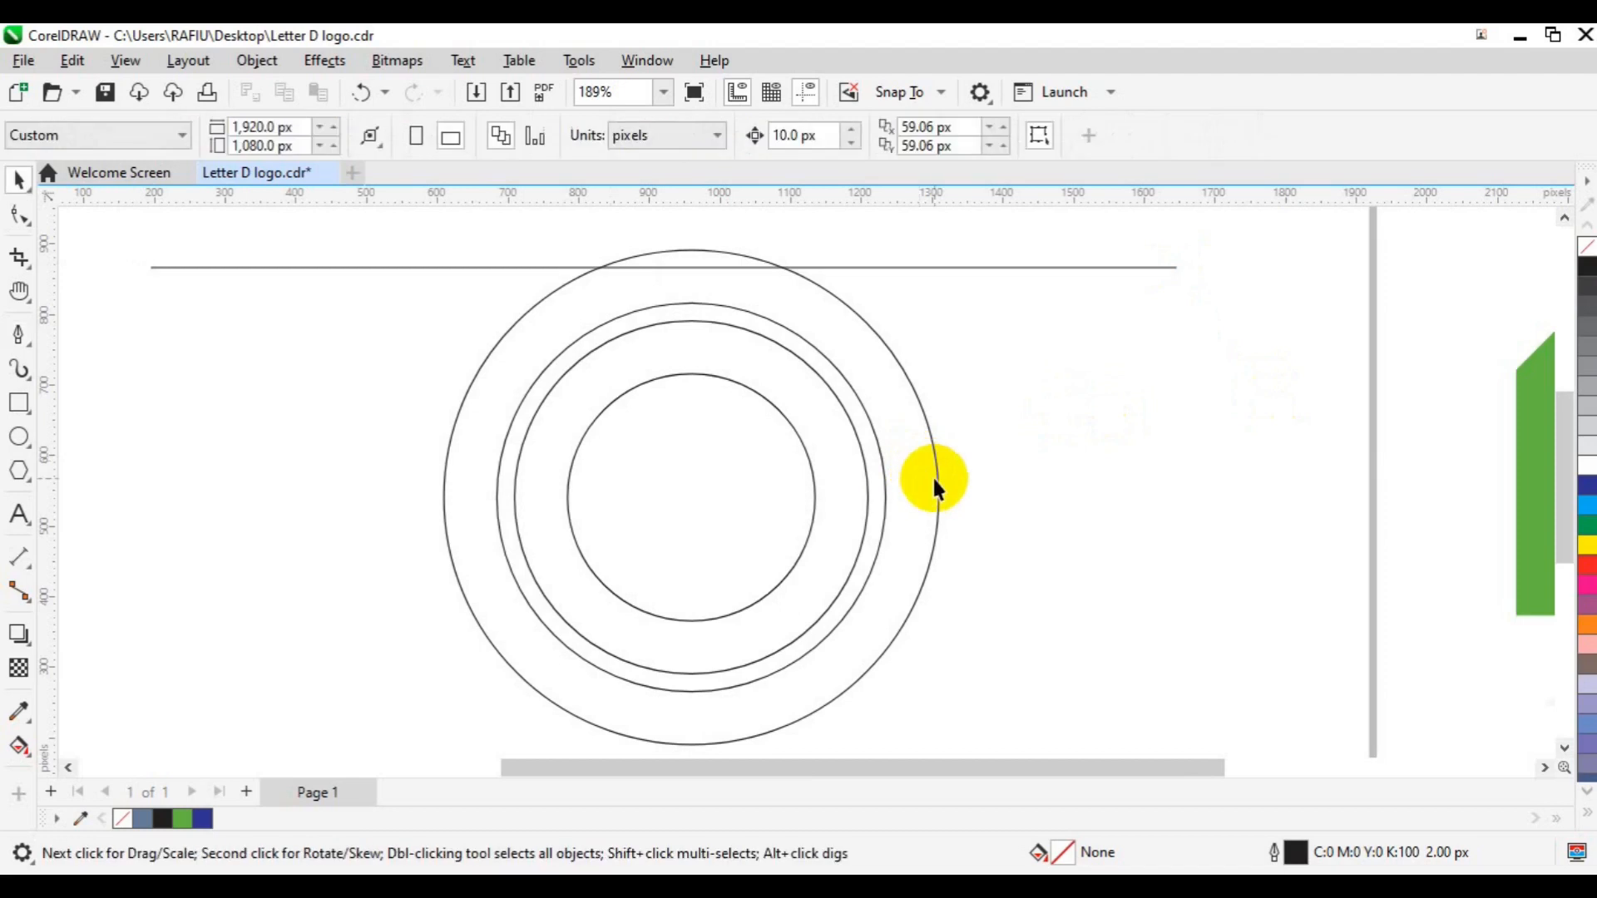
pyautogui.click(880, 266)
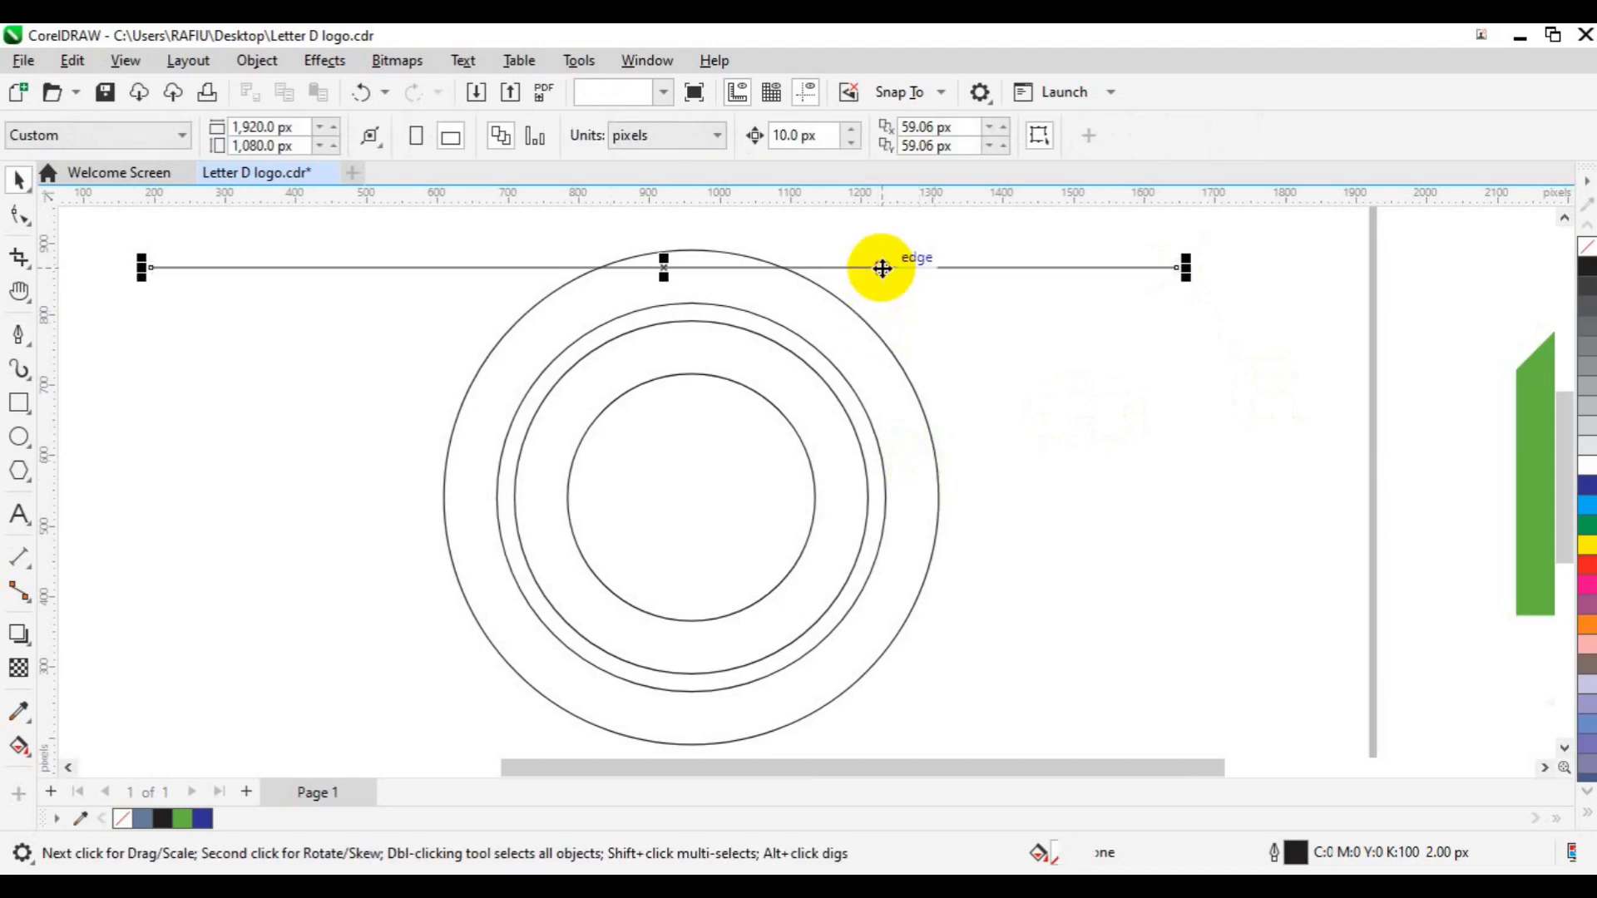
pyautogui.moveTo(900, 268); pyautogui.dragTo(927, 250)
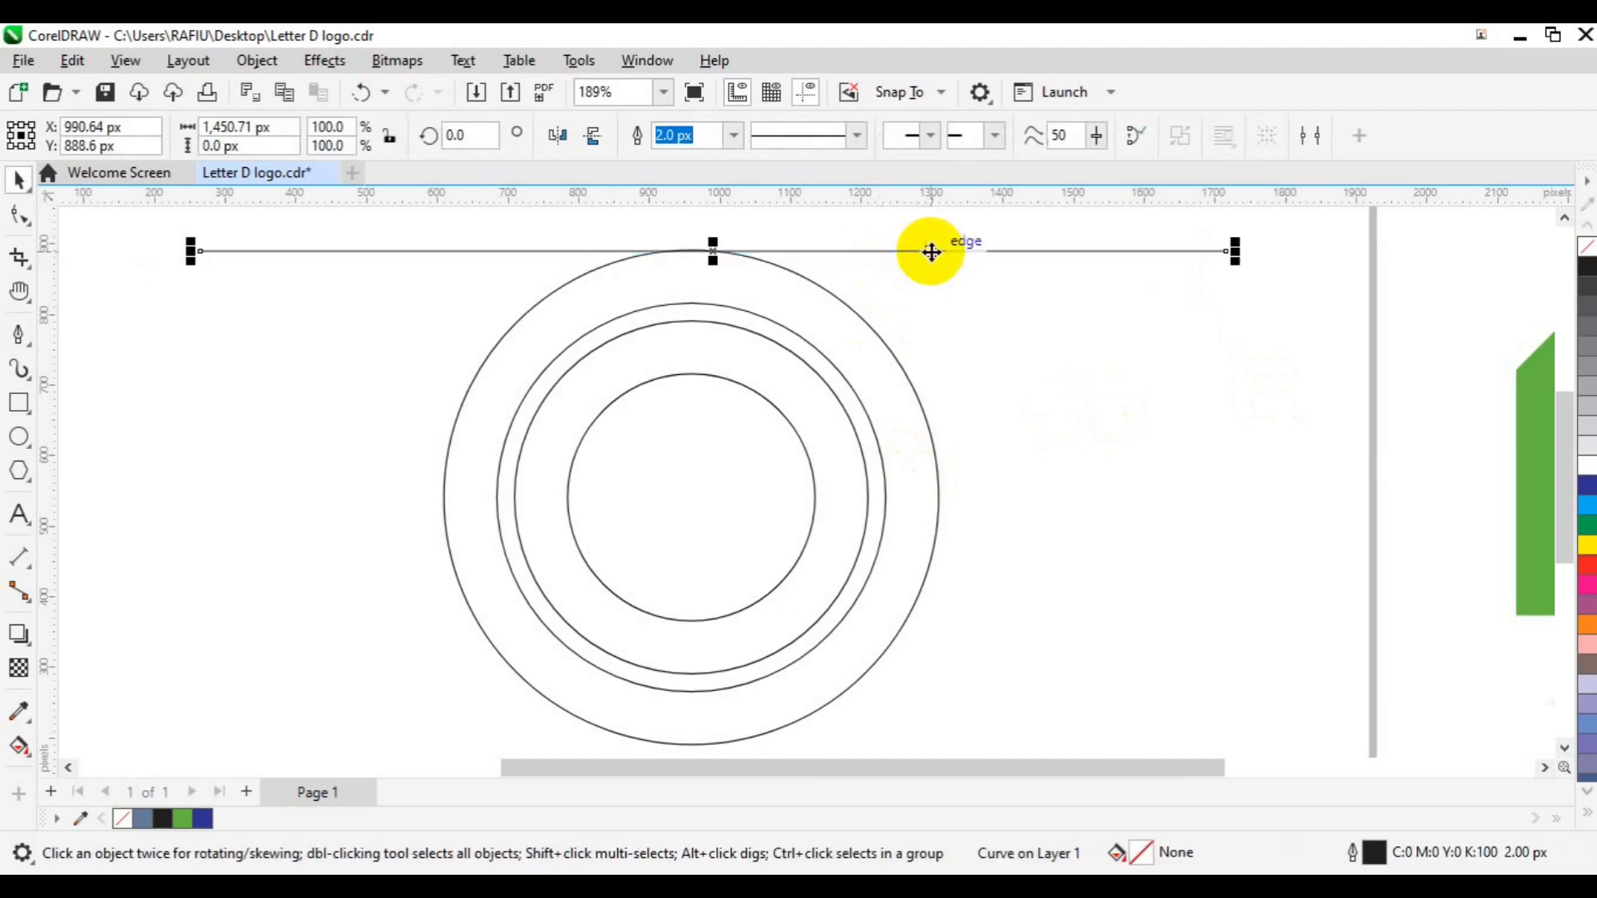
pyautogui.keyDown('shift'); pyautogui.click(930, 567); pyautogui.keyUp('shift')
pyautogui.press('t')
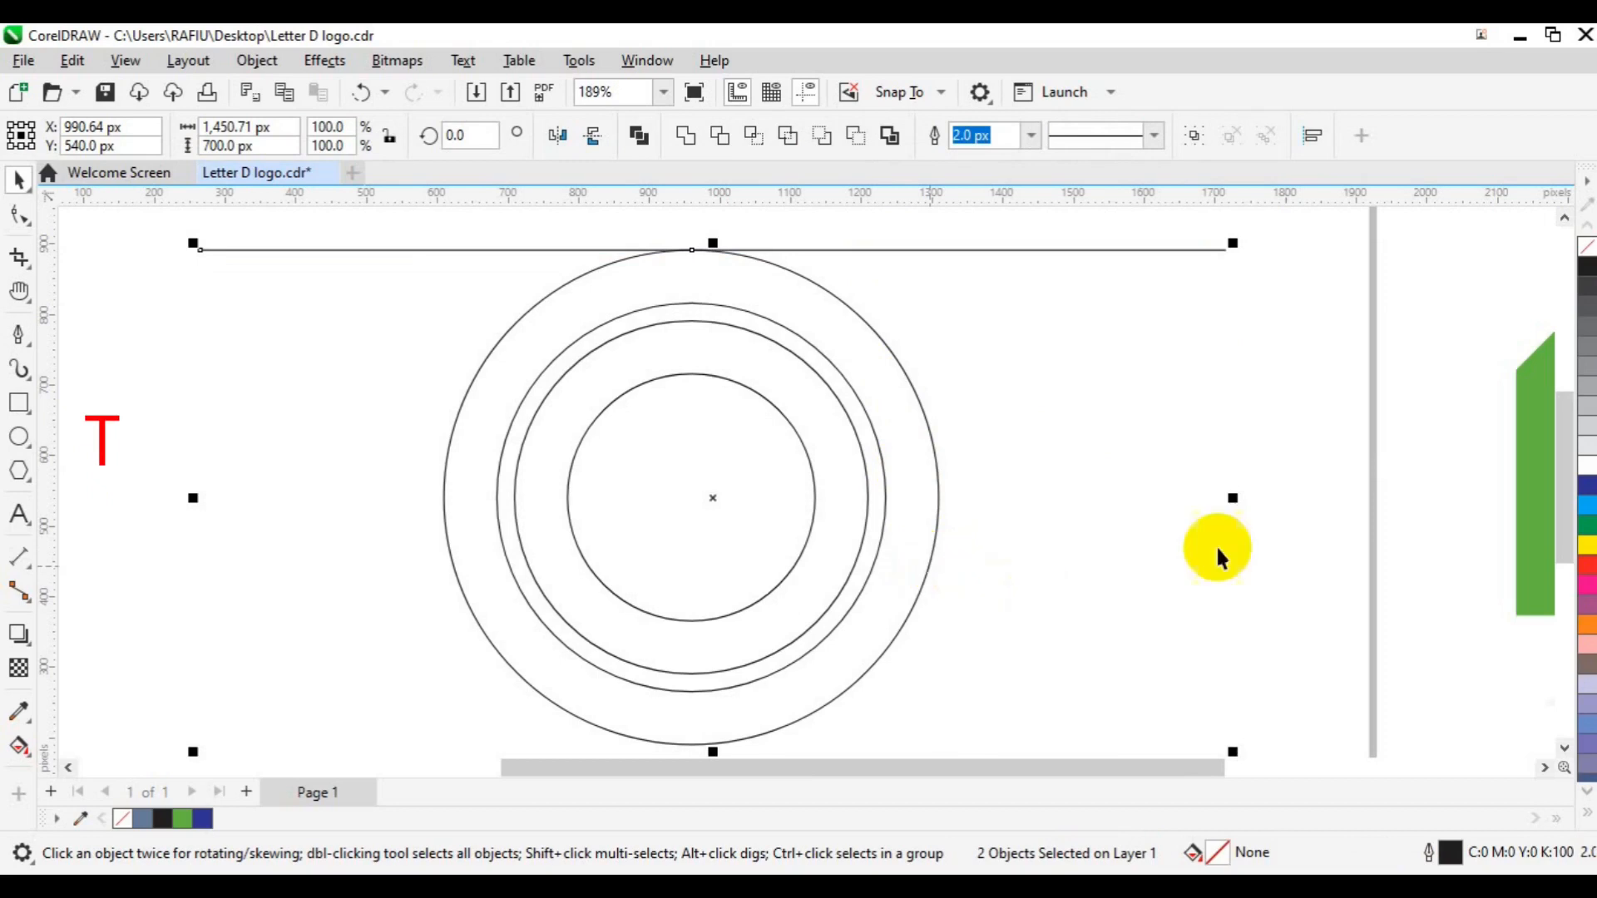
pyautogui.press('c')
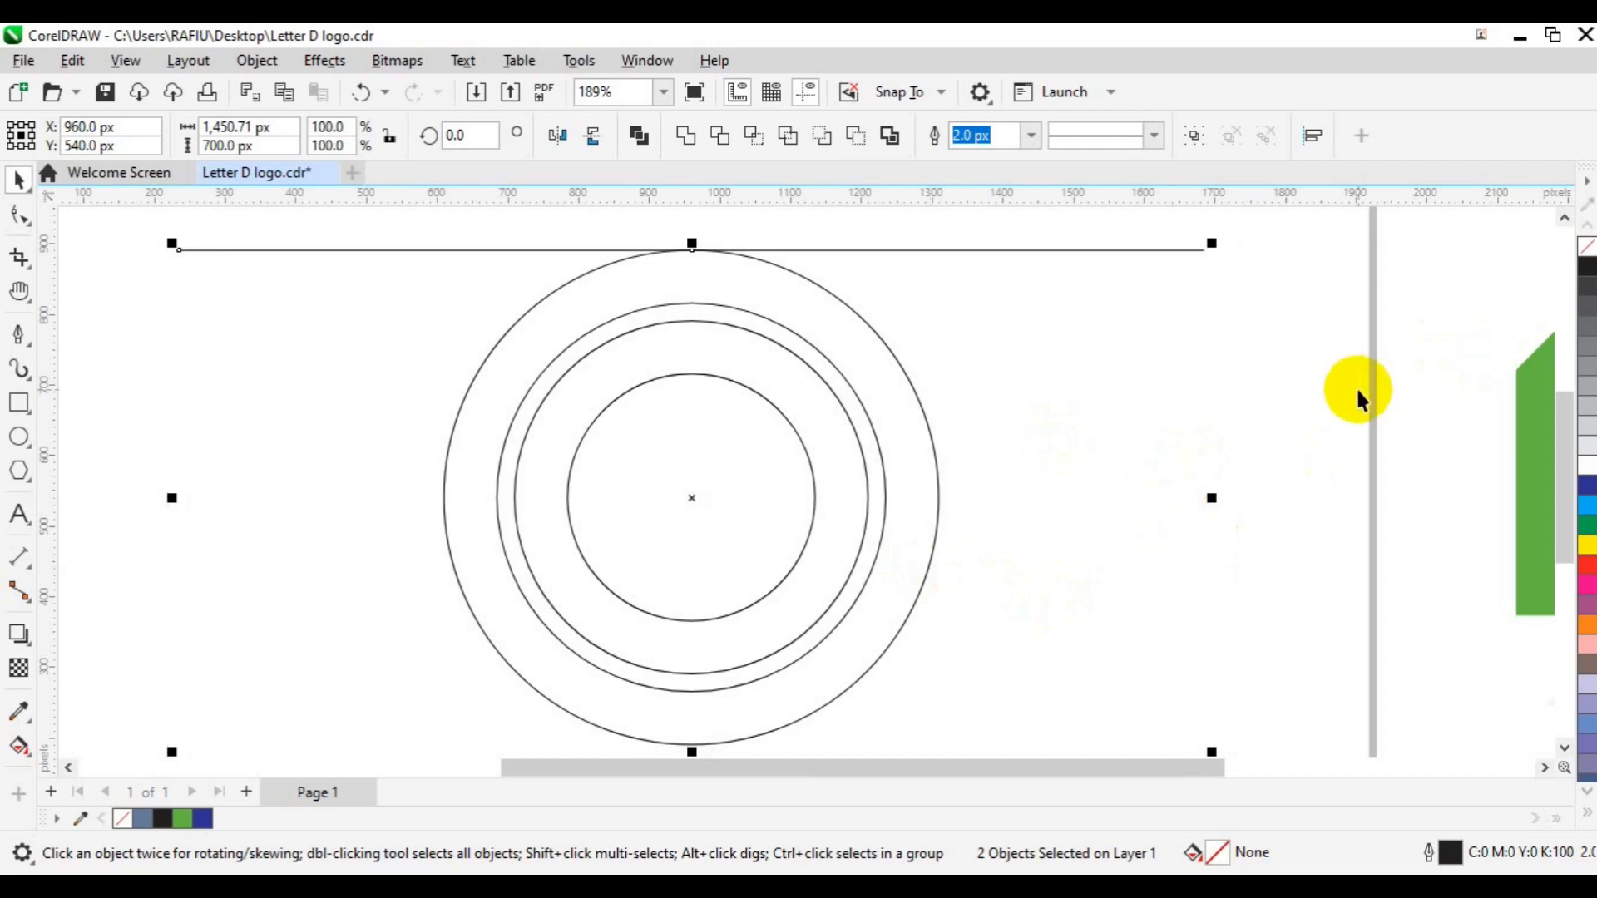
pyautogui.click(1191, 324)
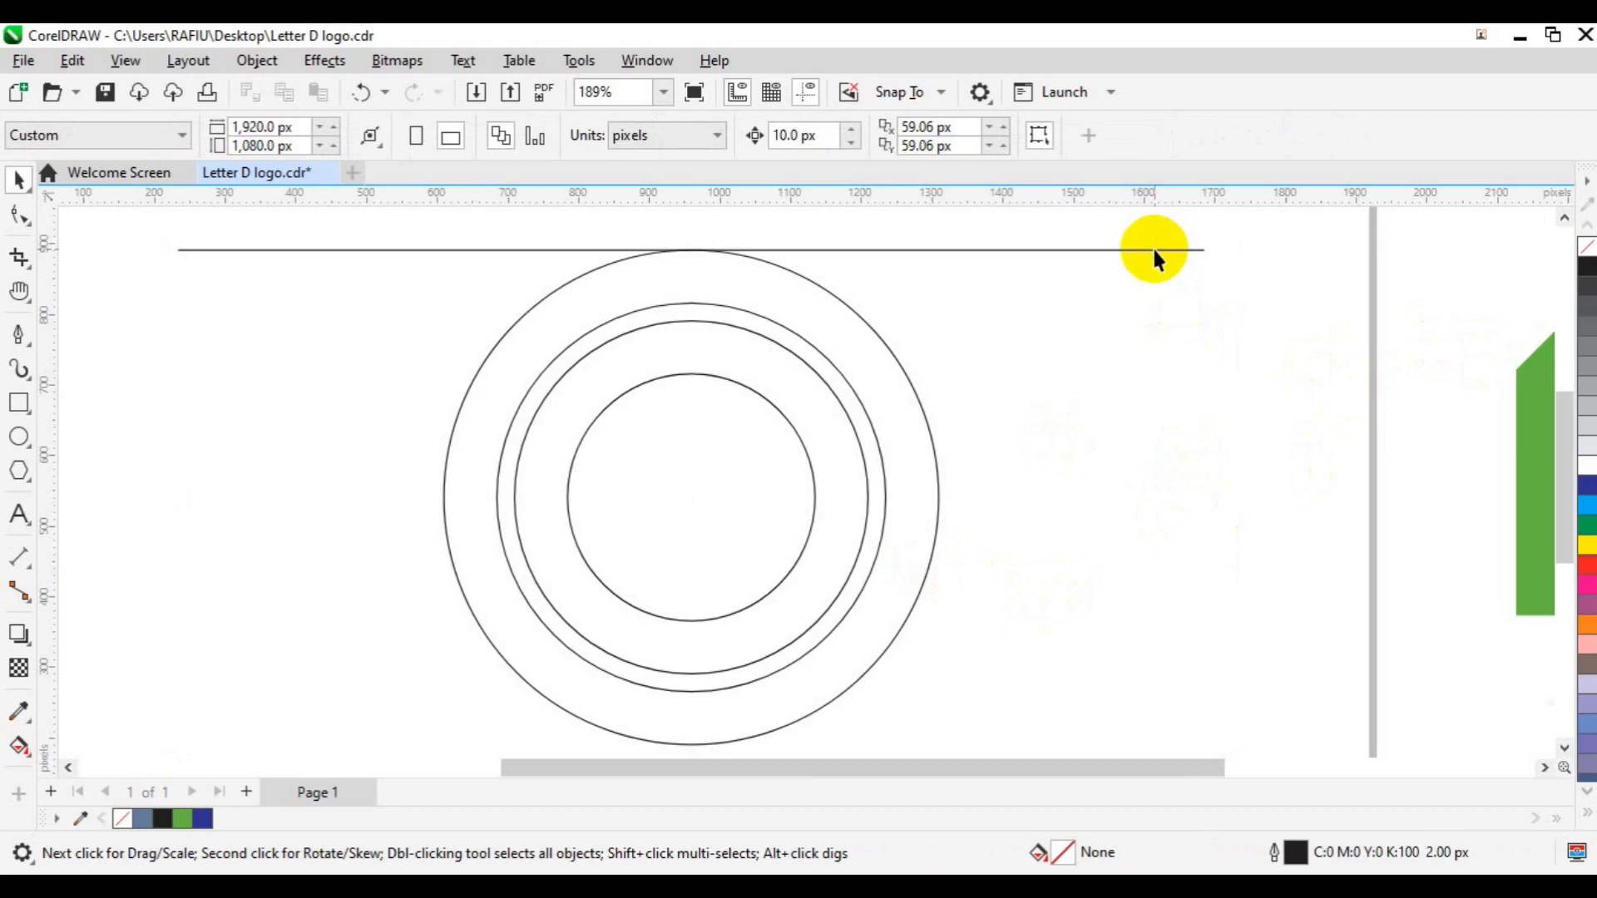
# - Duplicate the top line, move the copy to the 550 px circle and align it with that circle's top edge
pyautogui.click(1154, 250)
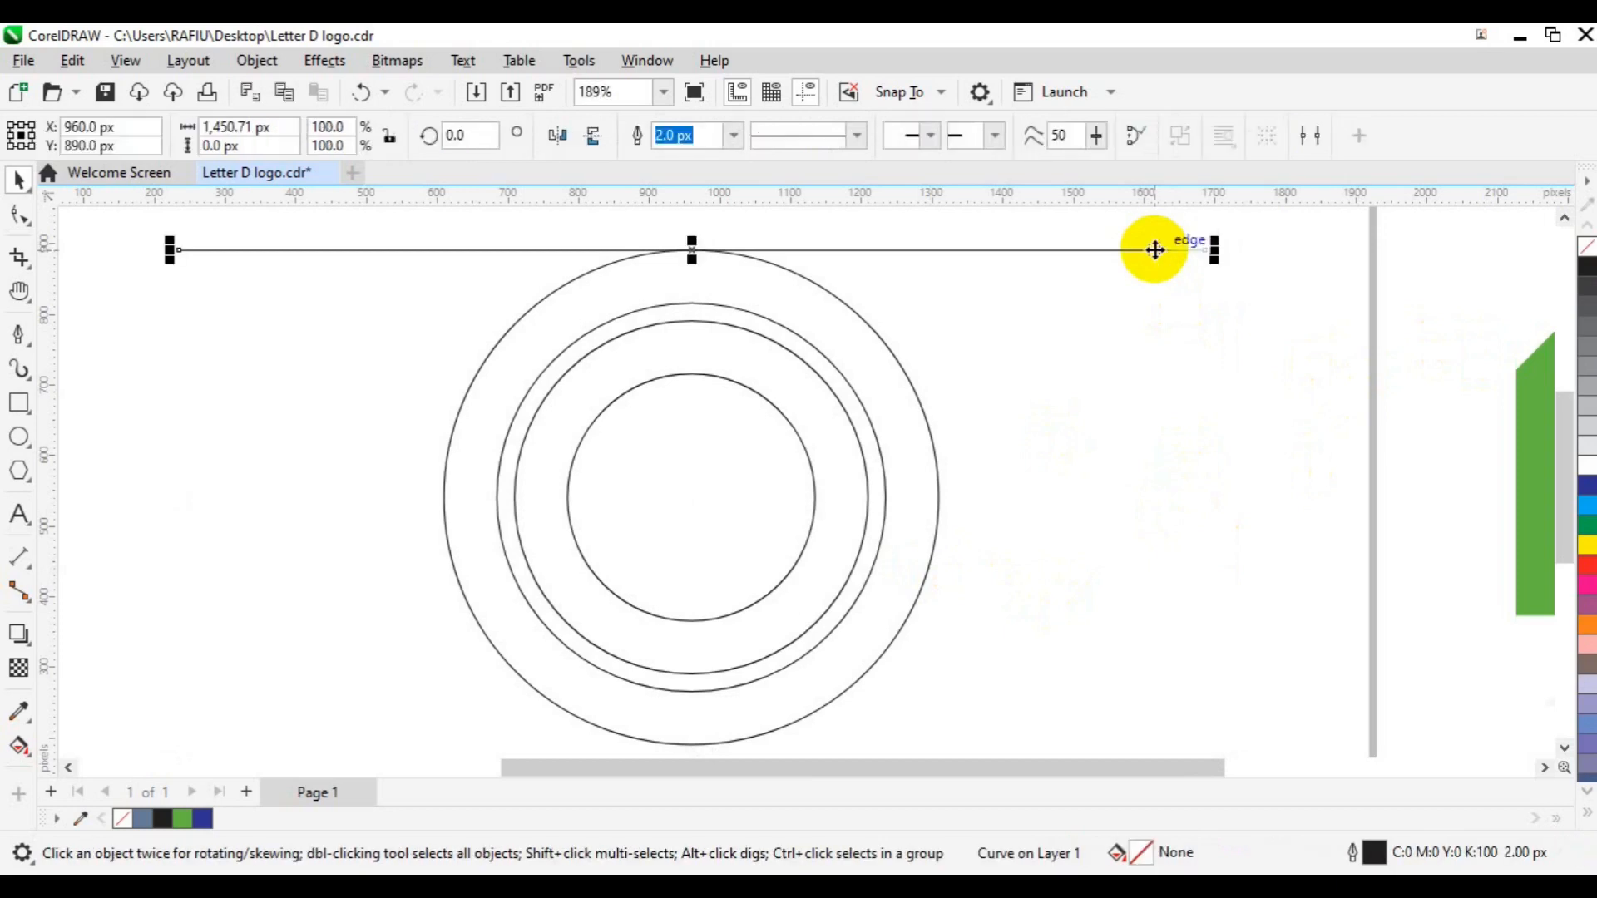
pyautogui.hotkey('ctrl', 'd')
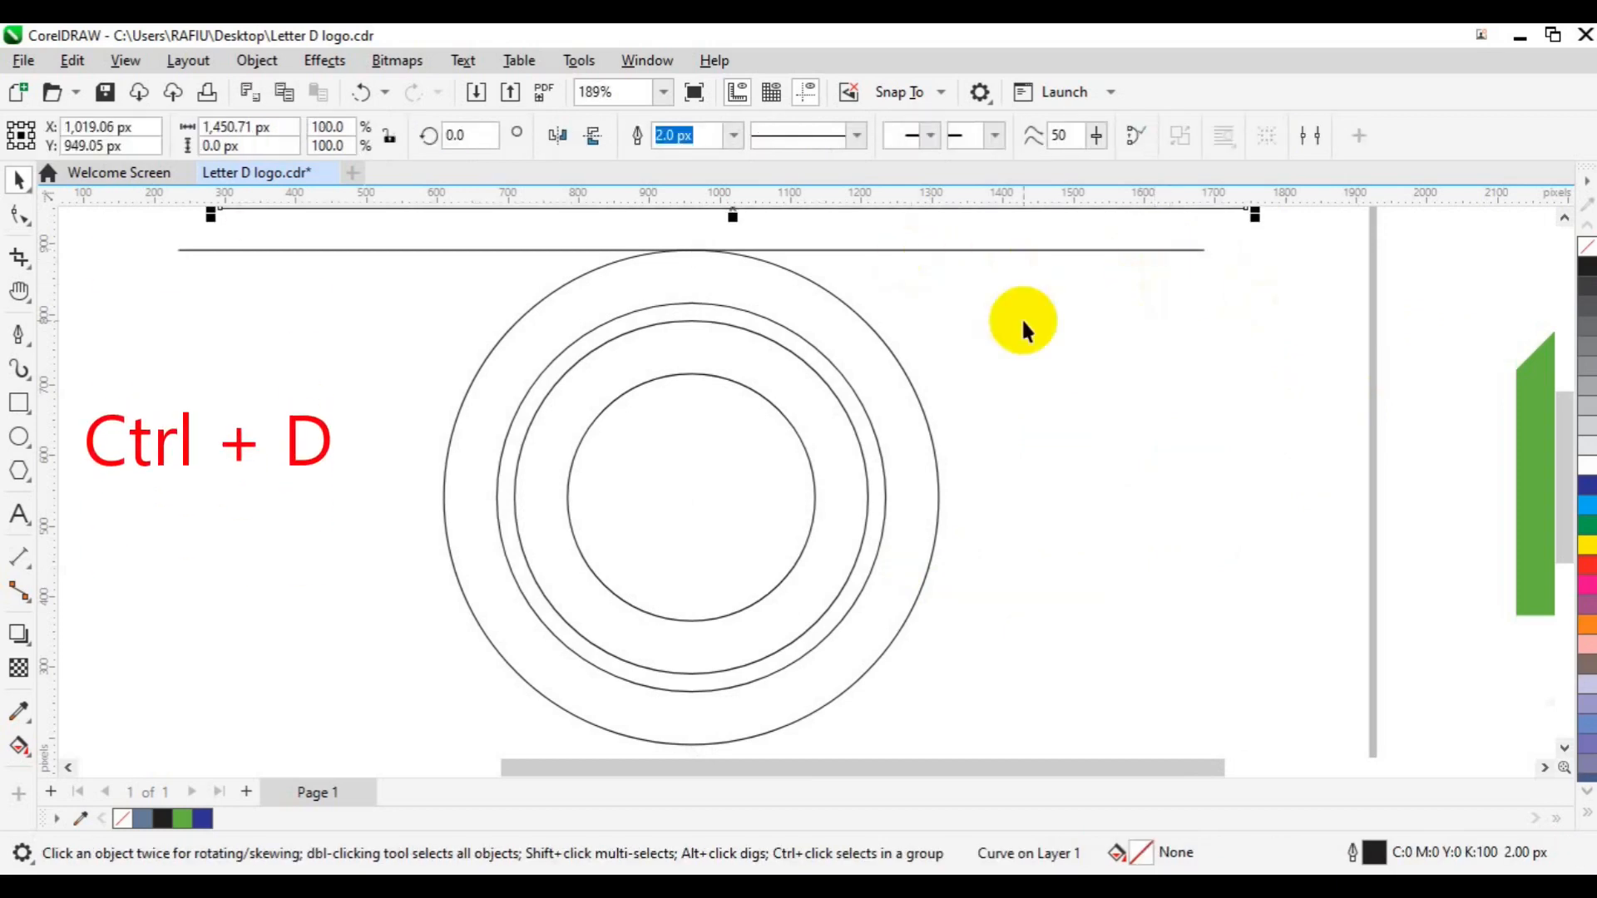
pyautogui.click(1563, 221)
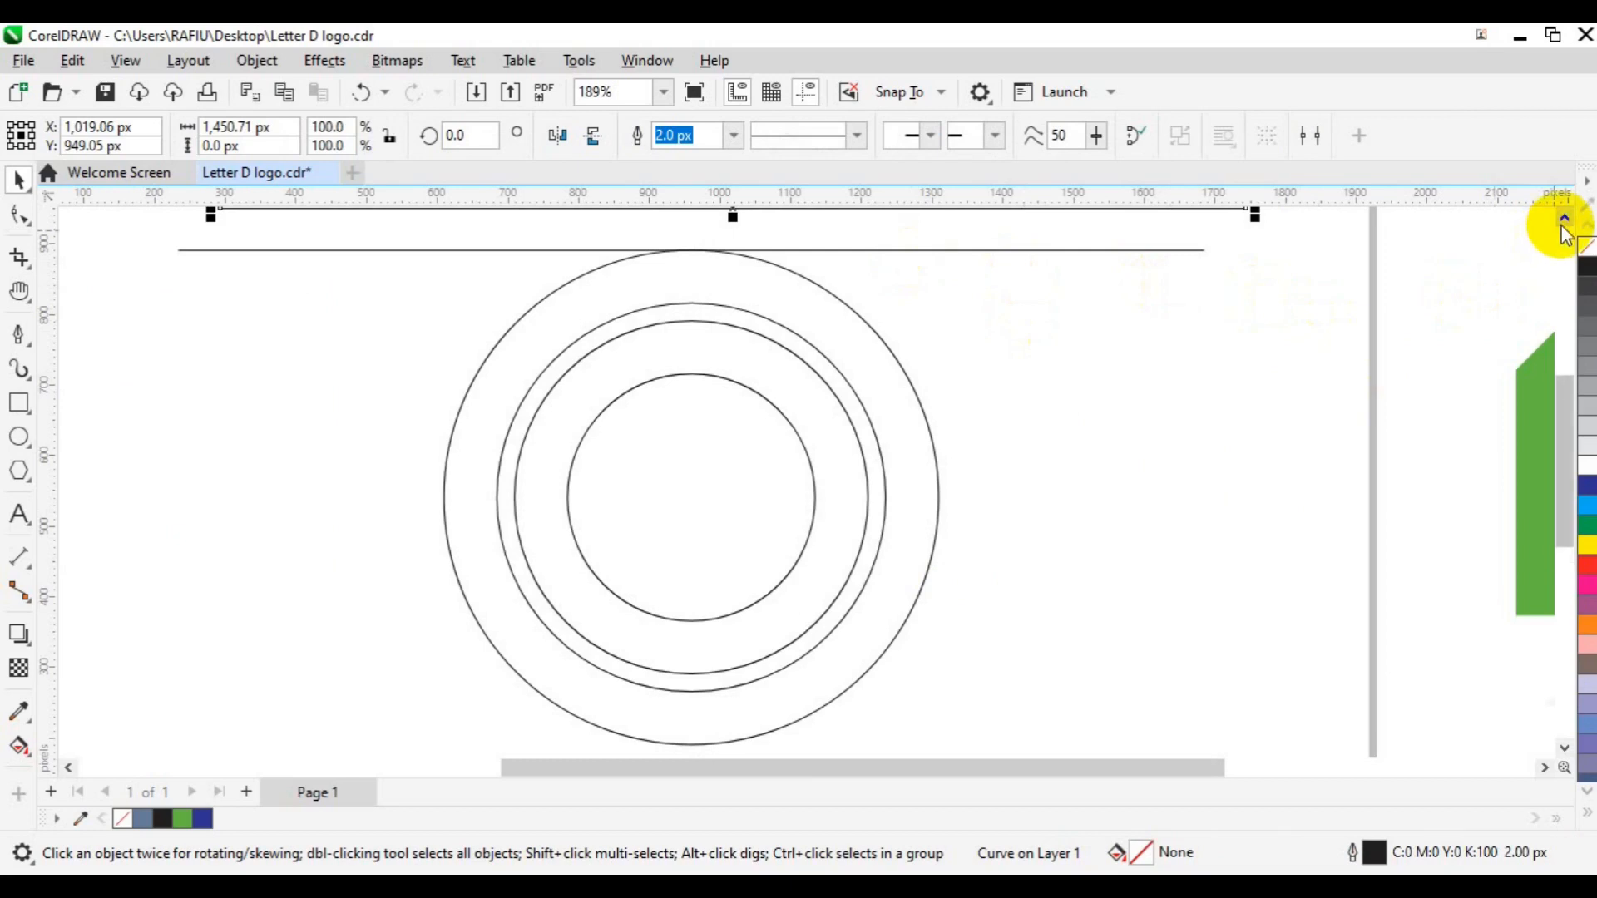
pyautogui.click(1563, 225)
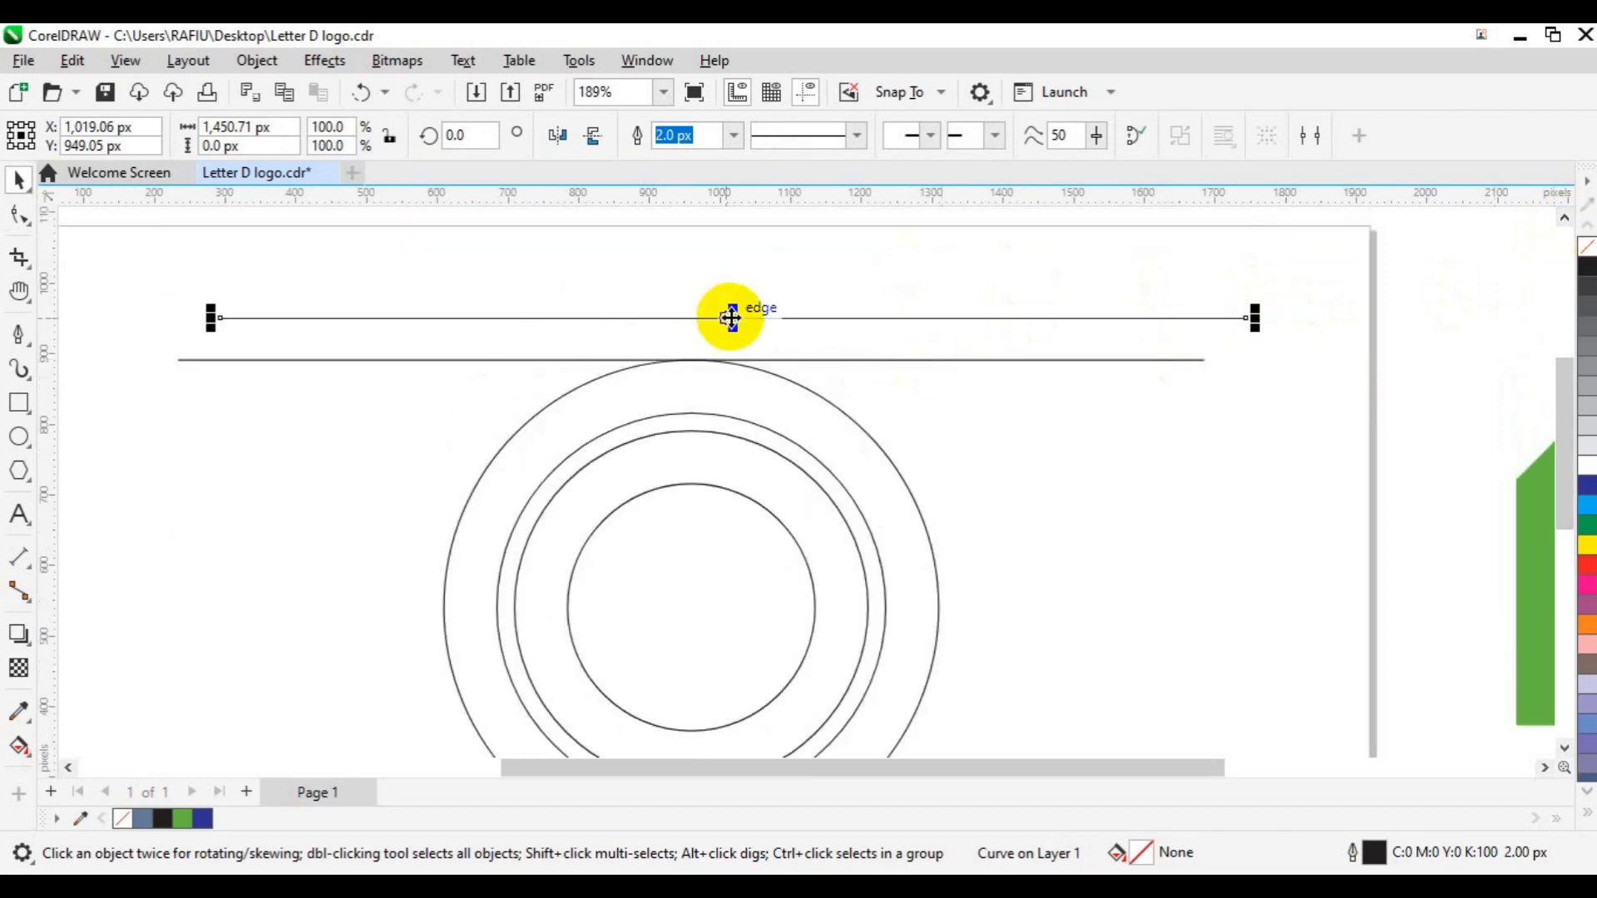
pyautogui.moveTo(731, 318); pyautogui.dragTo(685, 415)
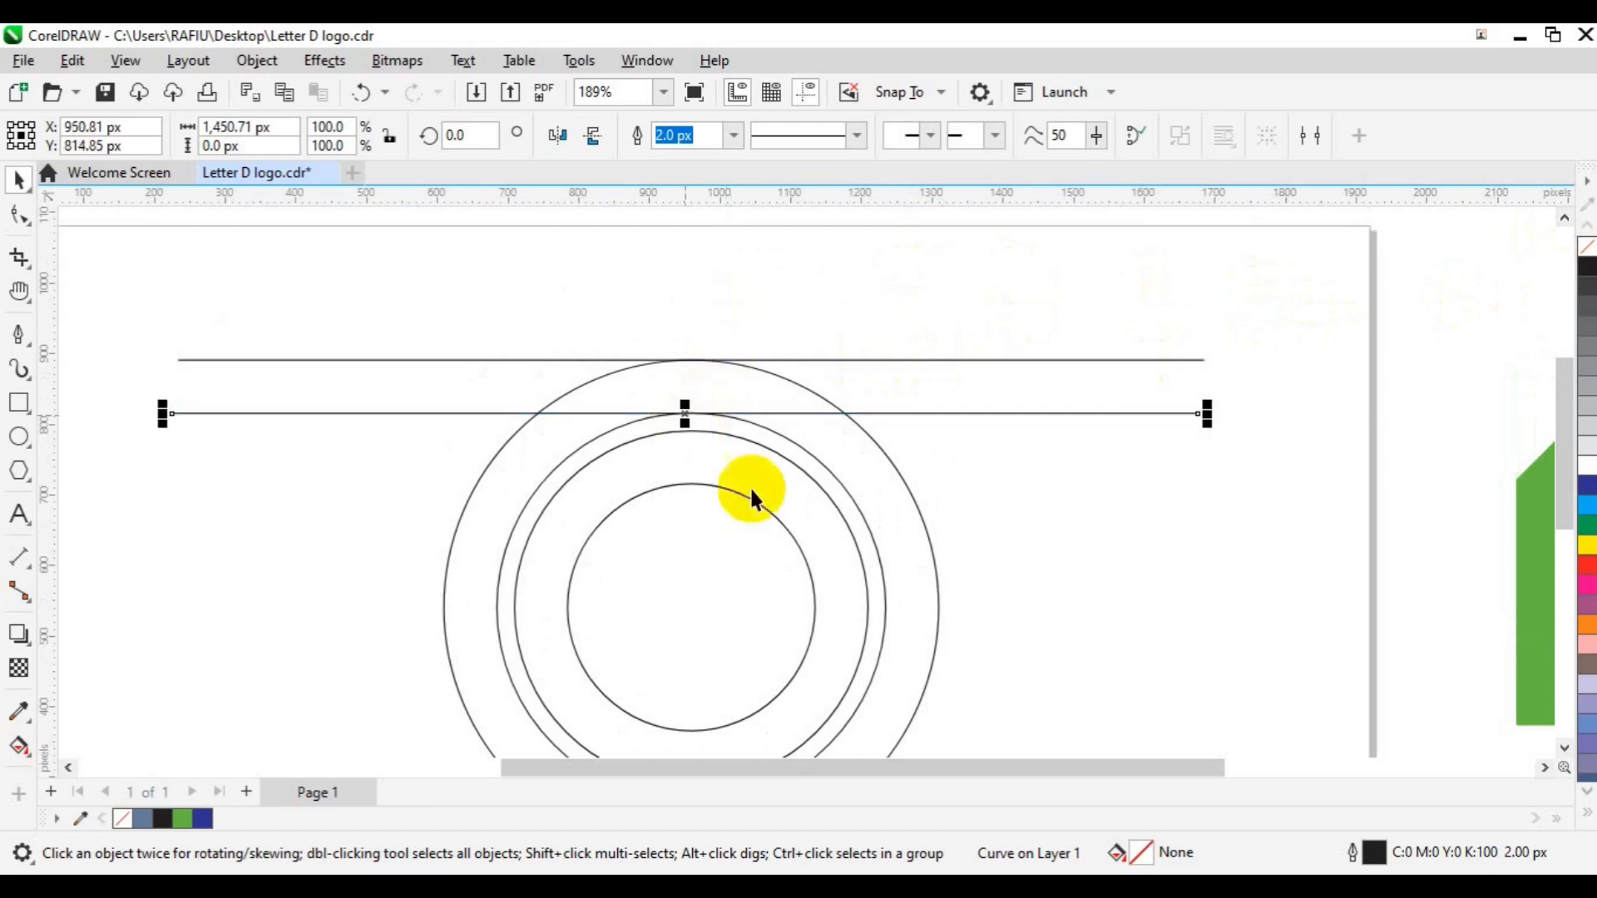
pyautogui.keyDown('shift'); pyautogui.click(871, 529); pyautogui.keyUp('shift')
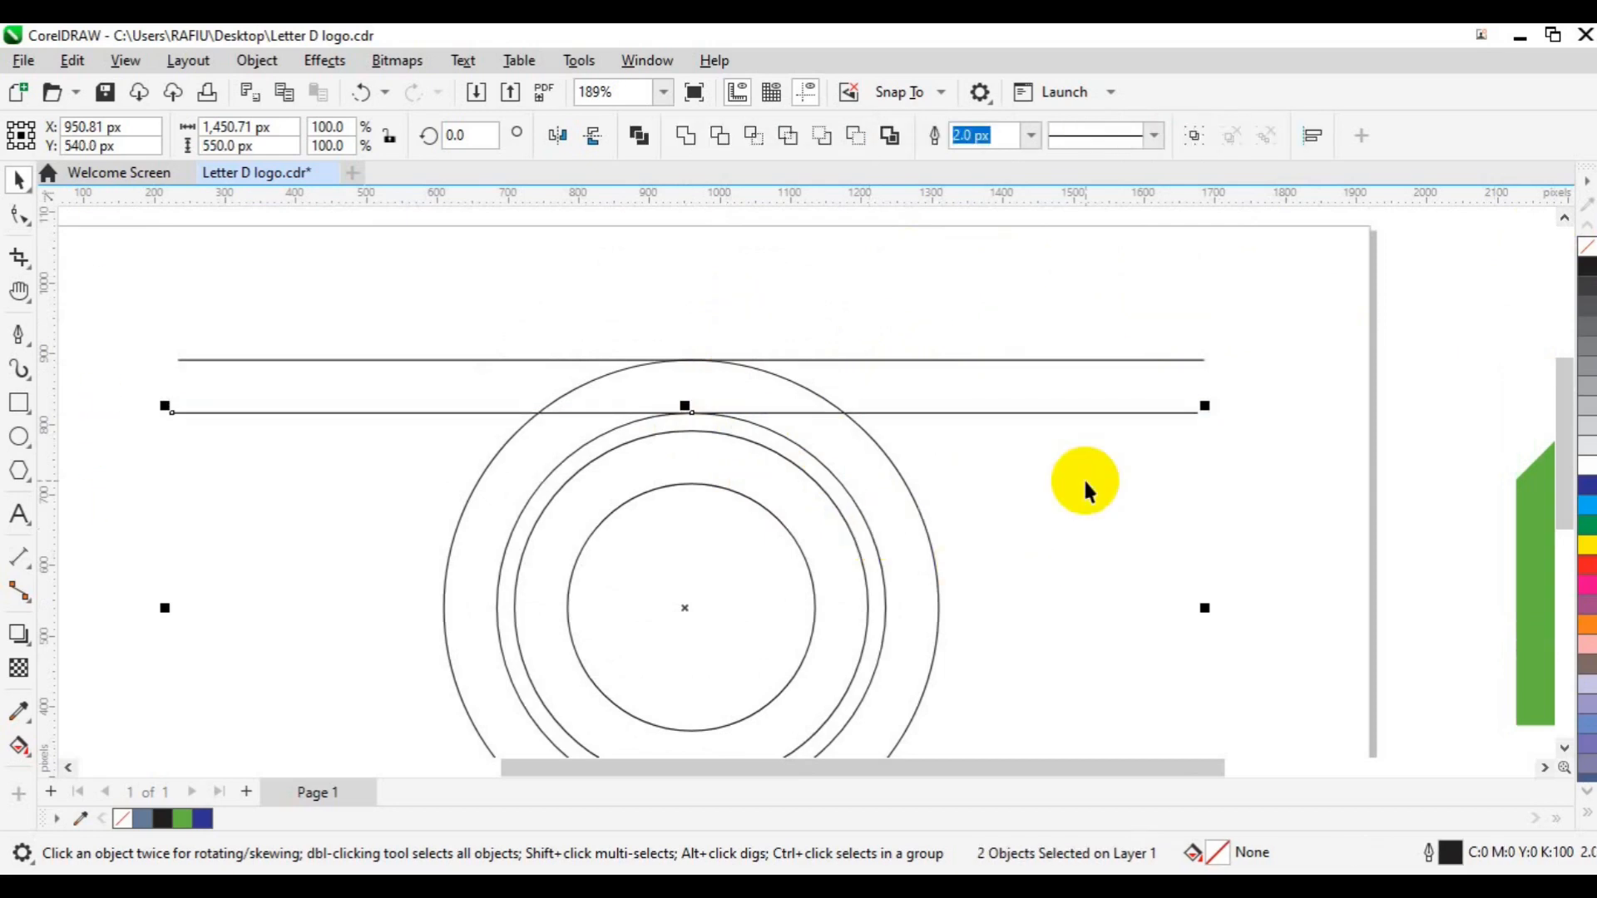
pyautogui.click(1021, 457)
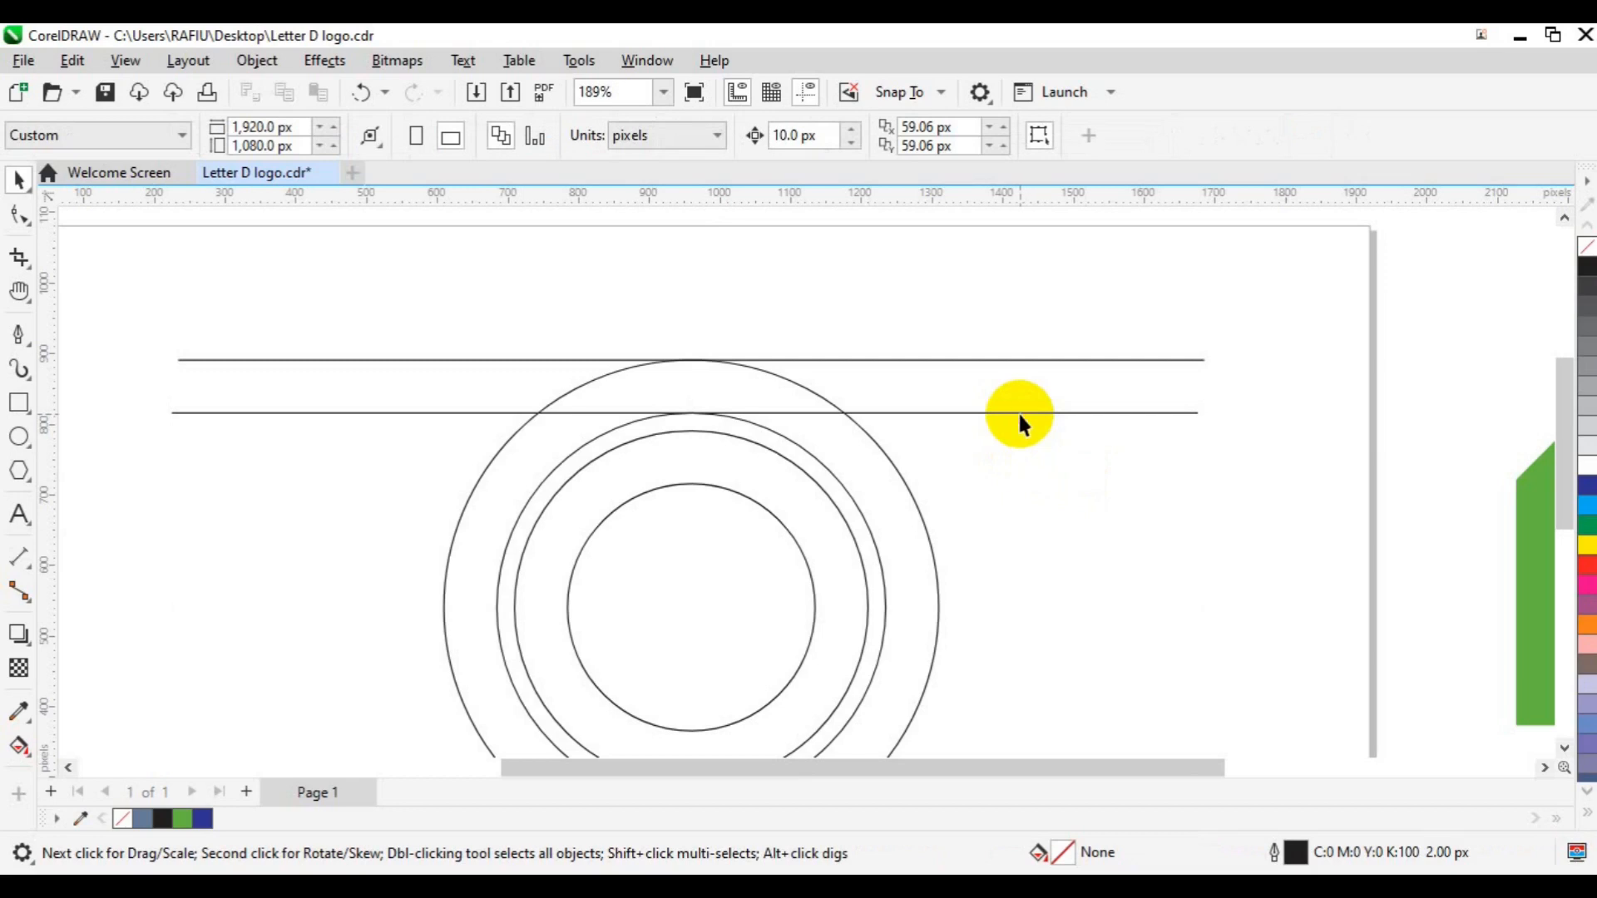
# - Duplicate the line above the 550 px circle and align the copy with the top edge of the 500 px circle
pyautogui.click(1019, 413)
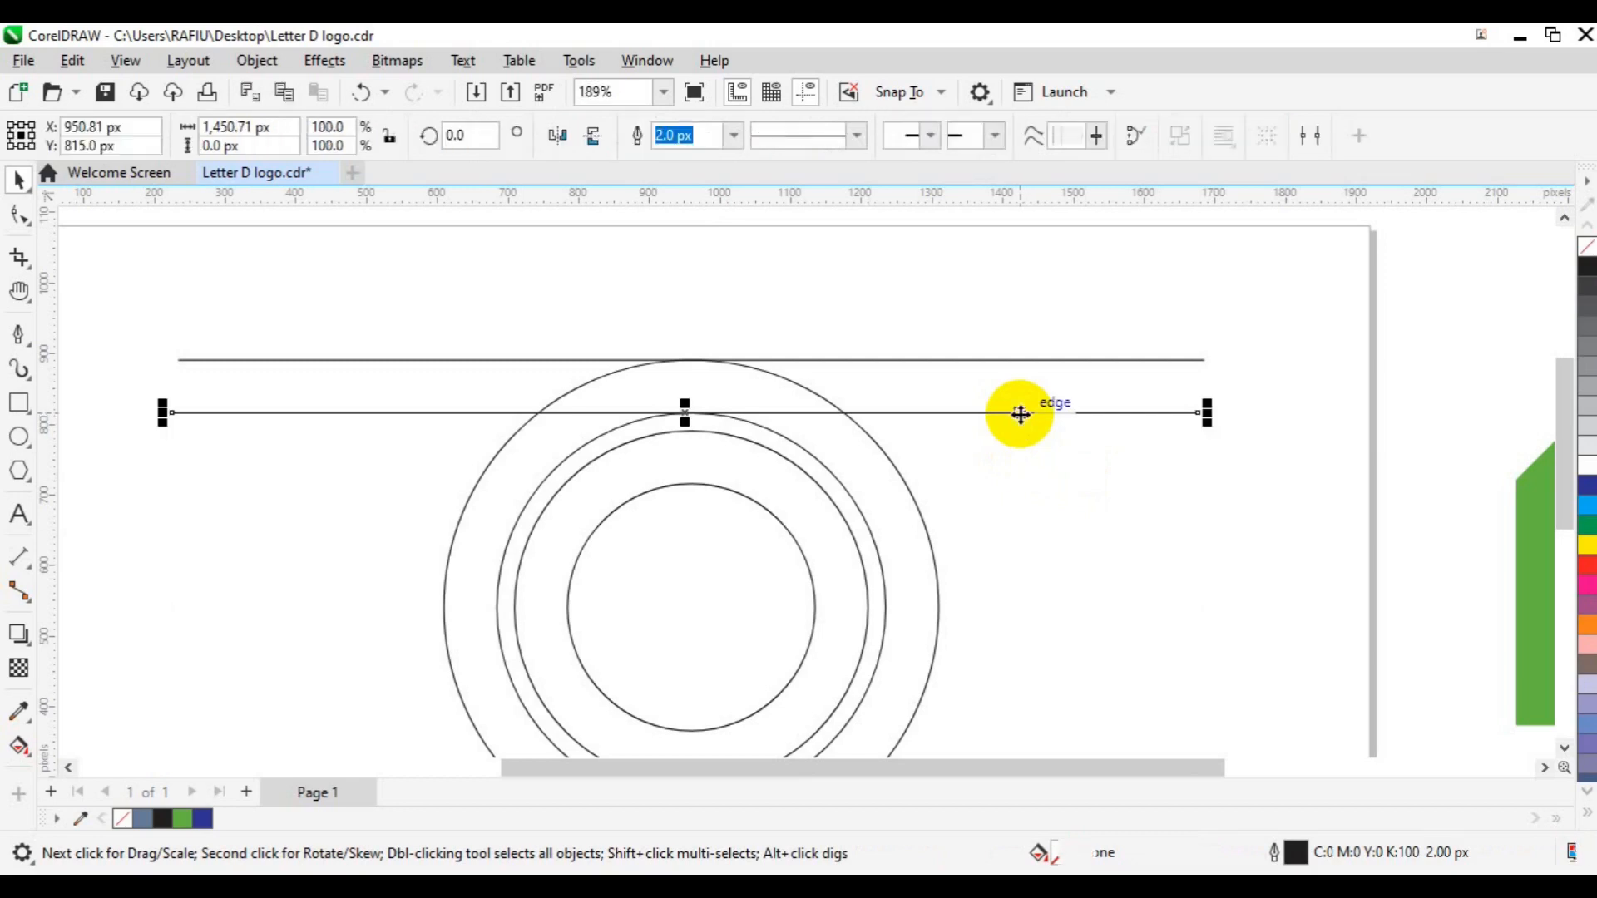
pyautogui.hotkey('ctrl', 'd')
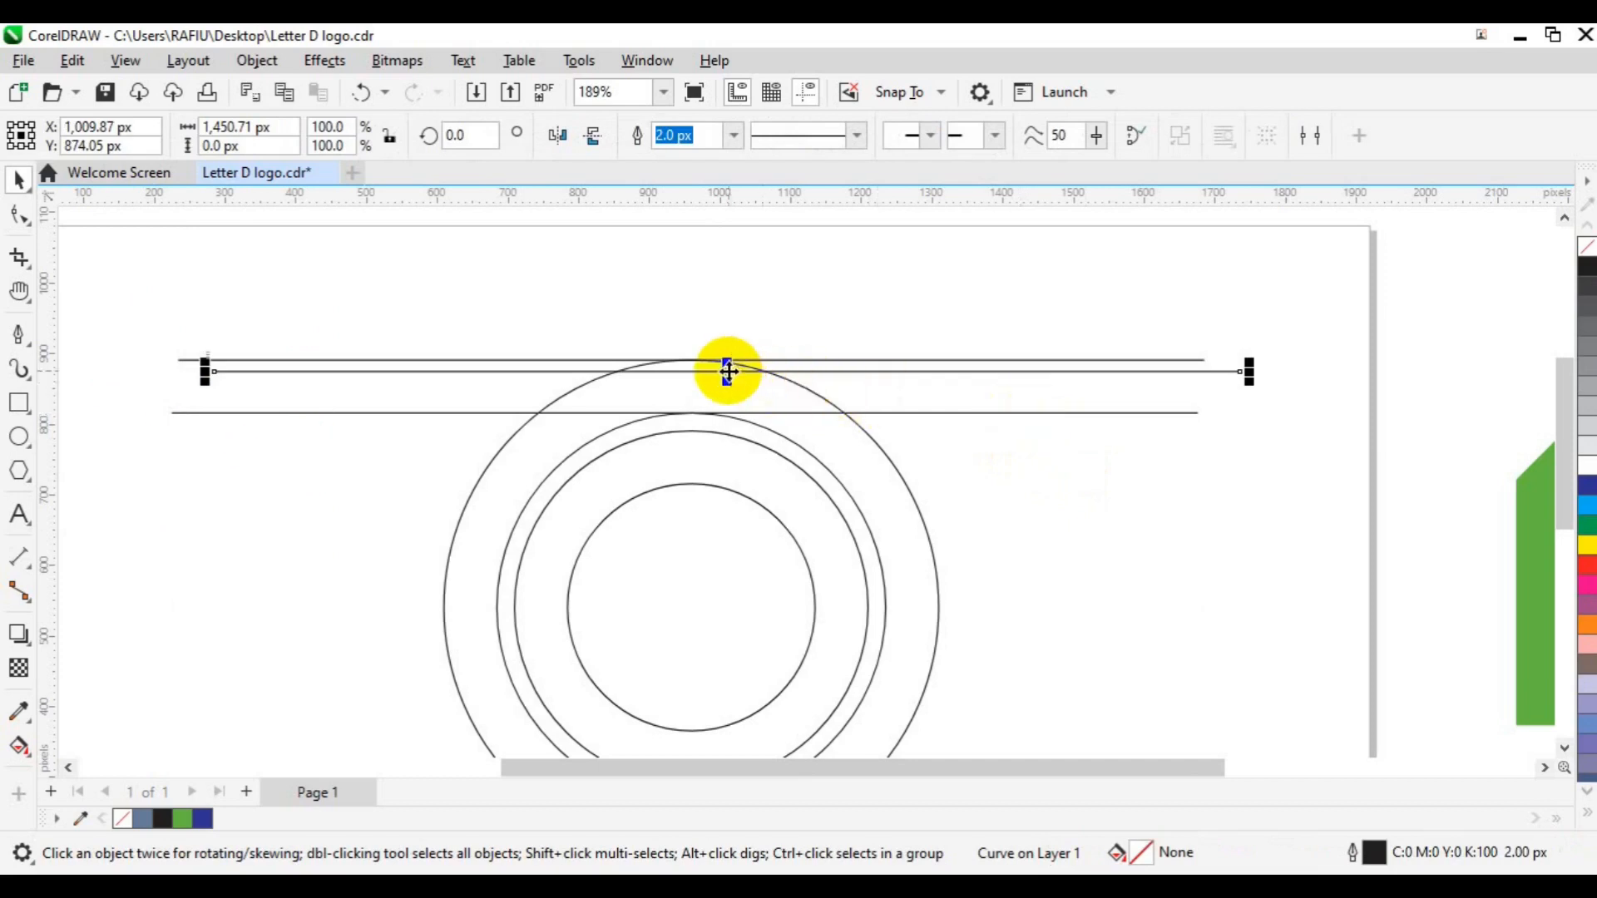
pyautogui.moveTo(727, 372); pyautogui.dragTo(714, 433)
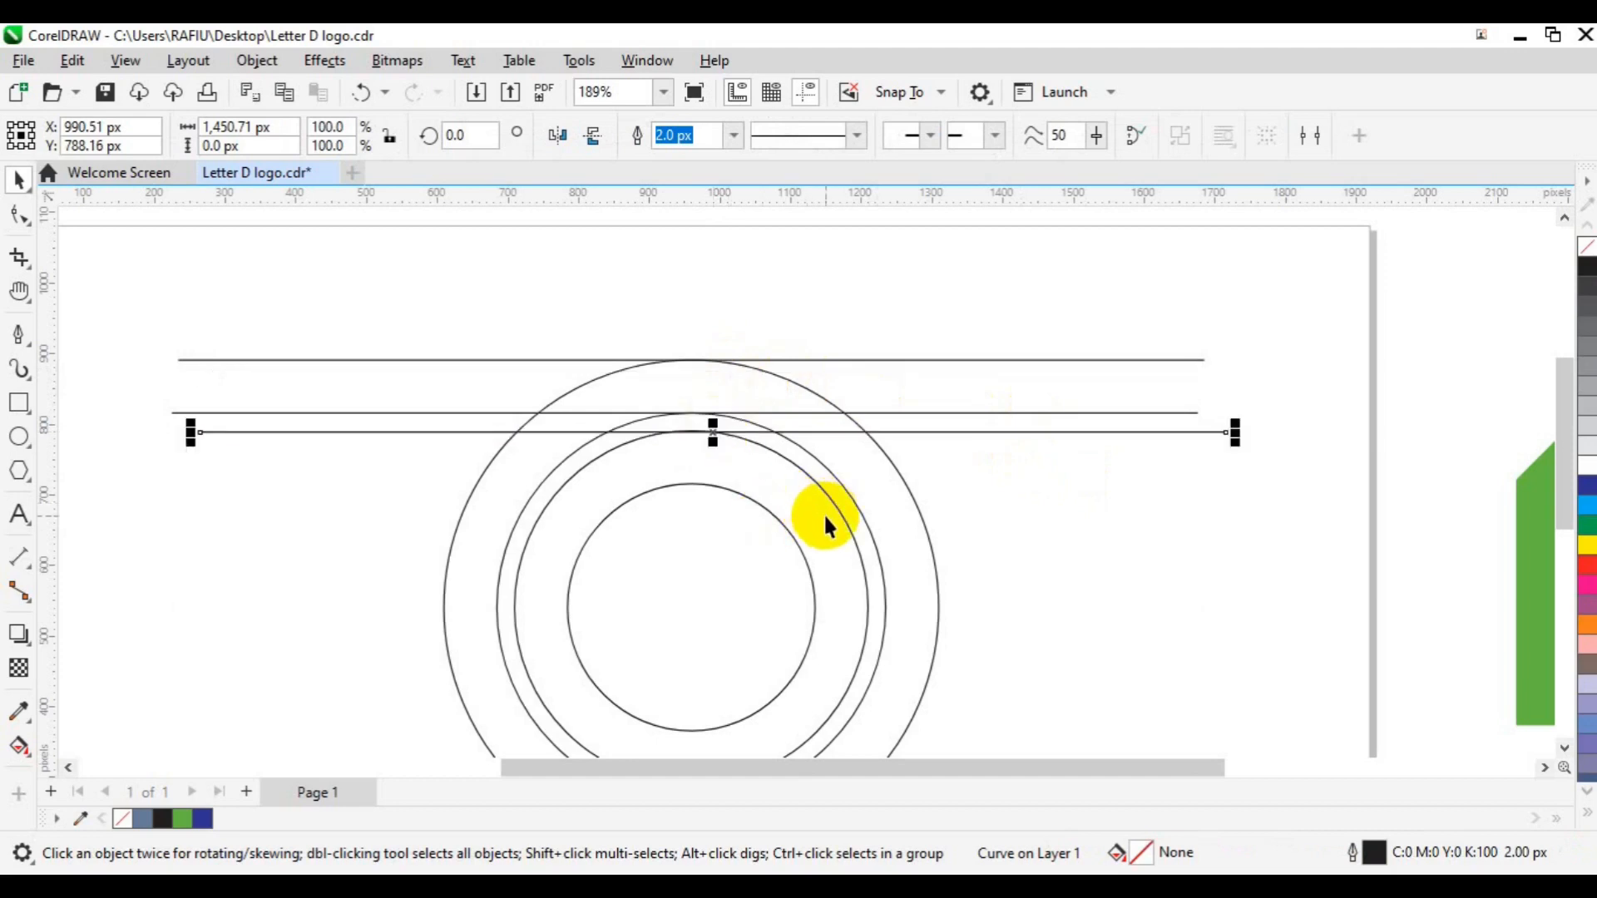
pyautogui.keyDown('shift'); pyautogui.click(857, 548); pyautogui.keyUp('shift')
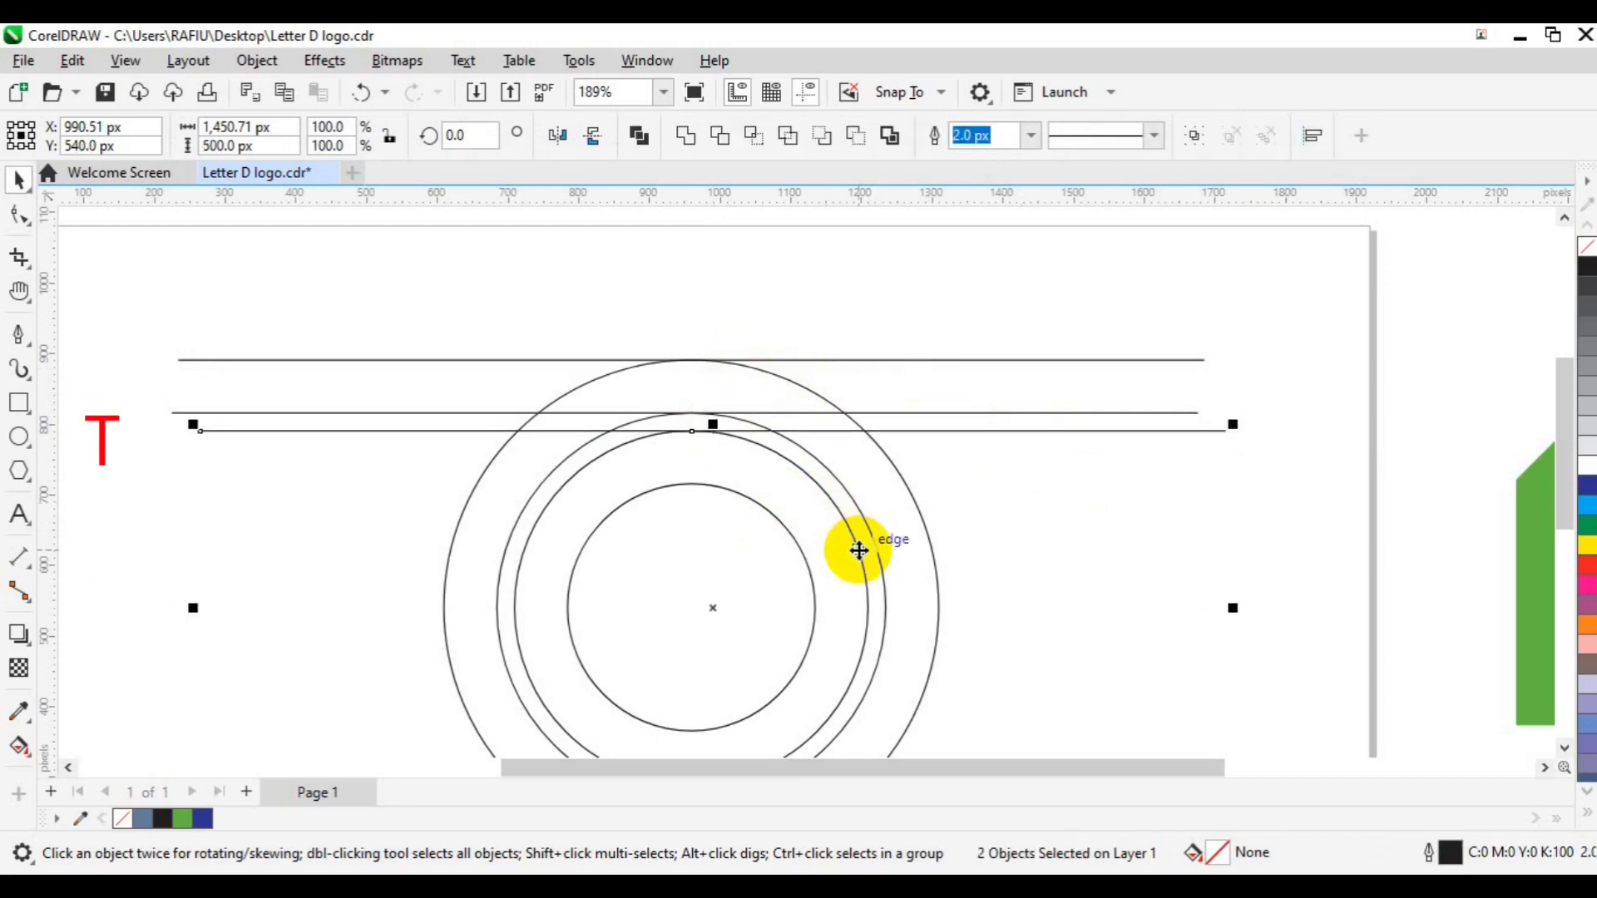
pyautogui.click(950, 323)
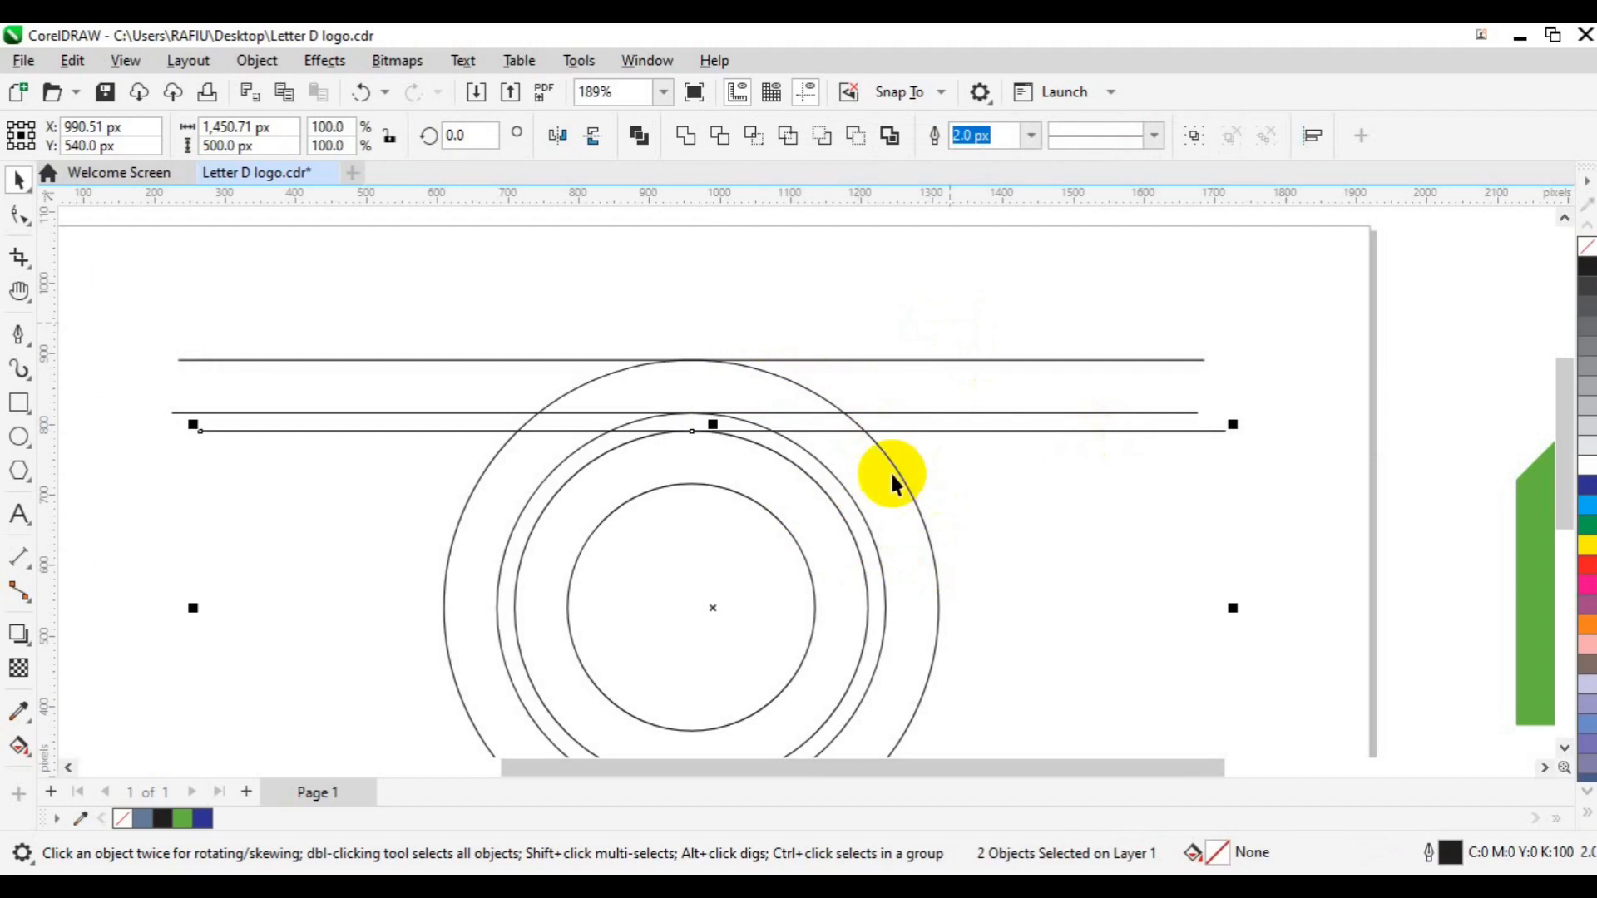
# - Duplicate the line above the 500 px circle and align the copy with the top edge of the 350 px circle
pyautogui.click(918, 431)
pyautogui.hotkey('ctrl', 'd')
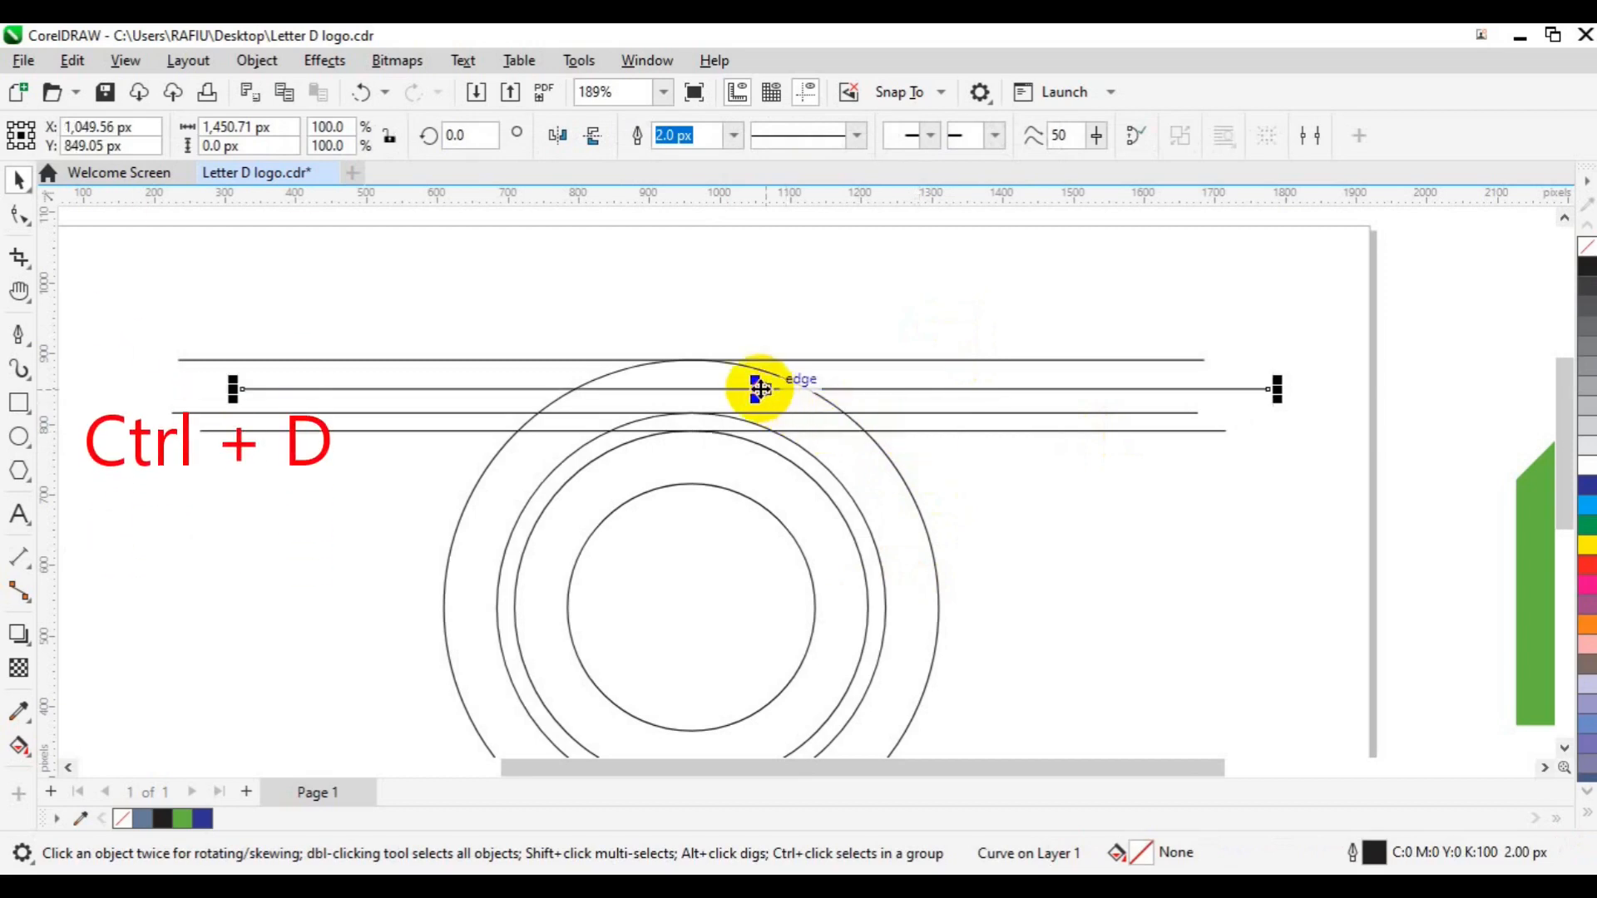
pyautogui.moveTo(710, 488); pyautogui.dragTo(705, 491)
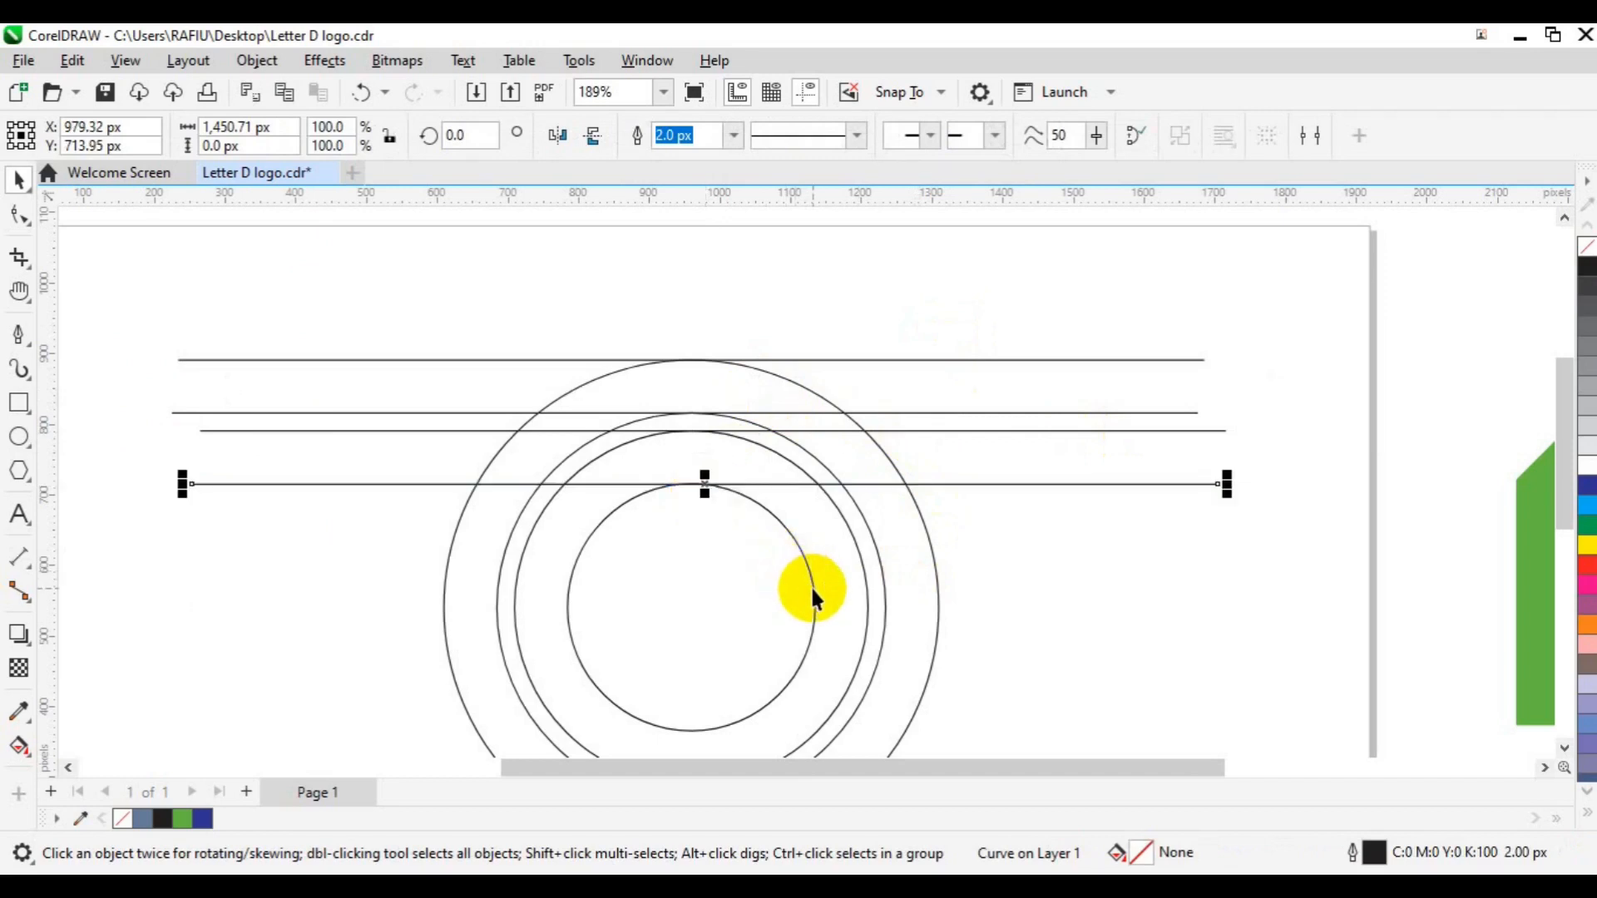
pyautogui.keyDown('shift'); pyautogui.click(813, 592); pyautogui.keyUp('shift')
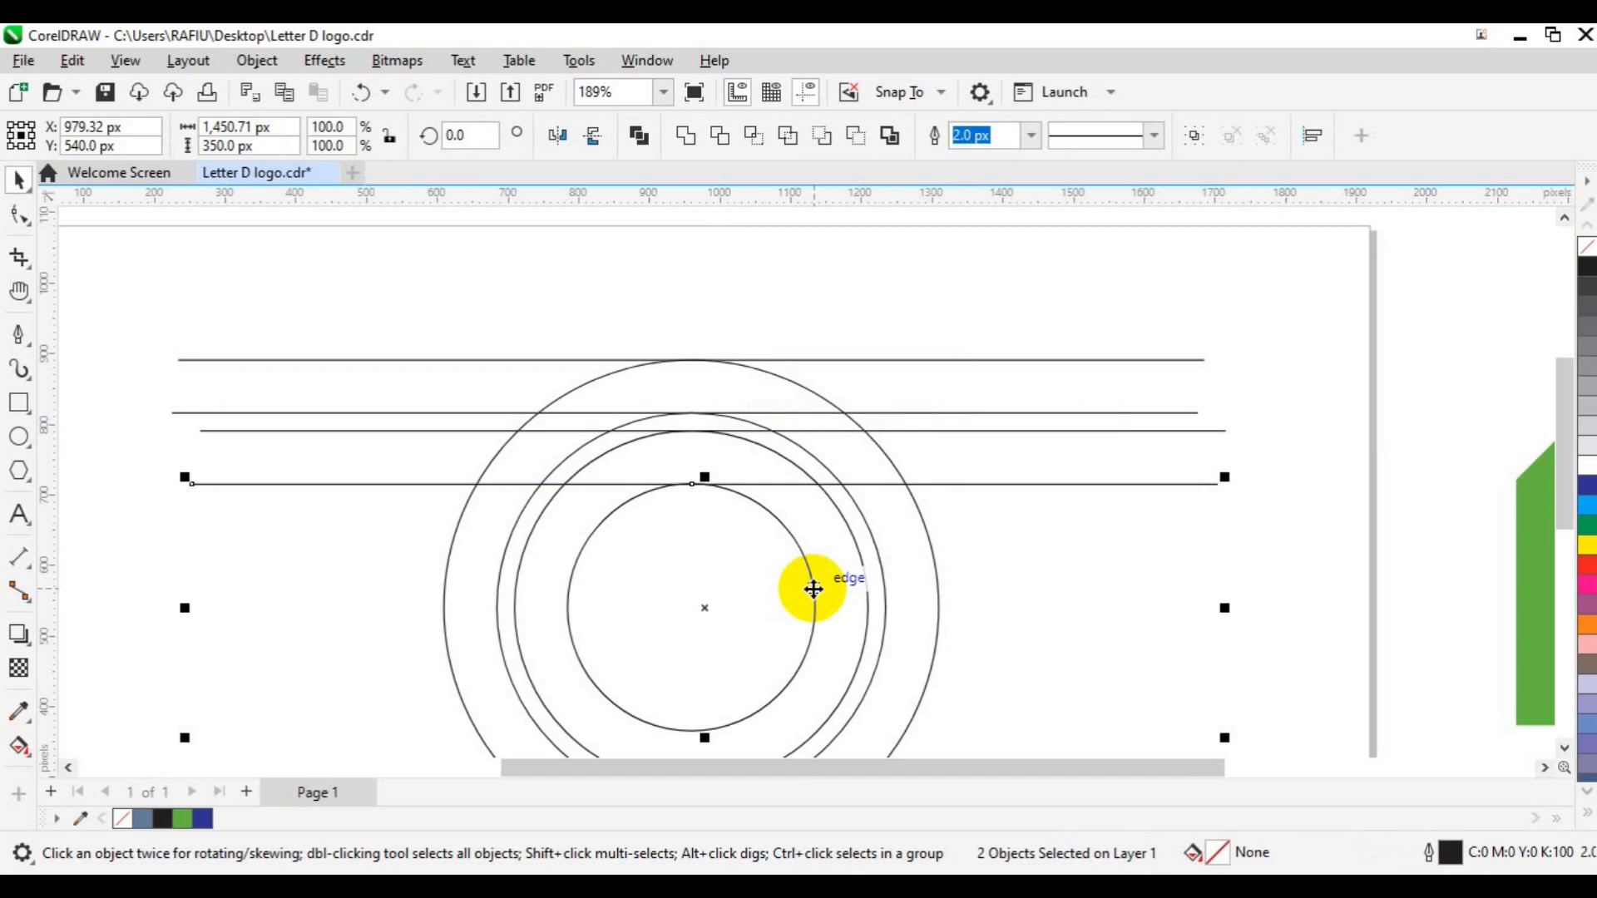
pyautogui.press('t')
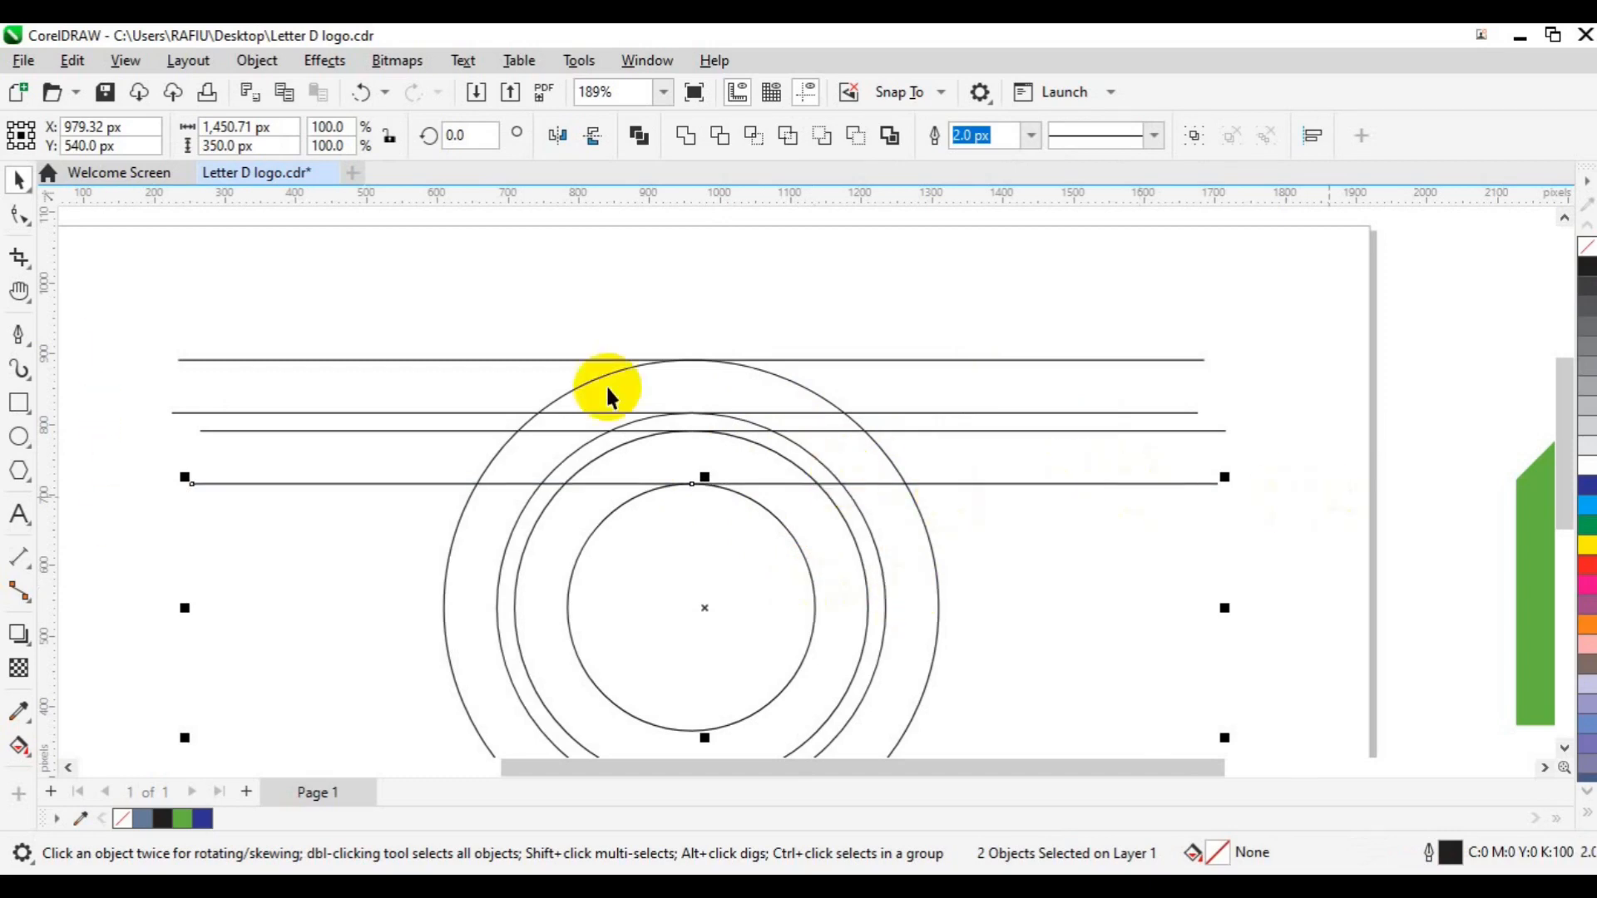
# - Centre the four horizontal lines on one another along the horizontal axis
pyautogui.click(133, 326)
pyautogui.moveTo(133, 326); pyautogui.dragTo(1267, 513)
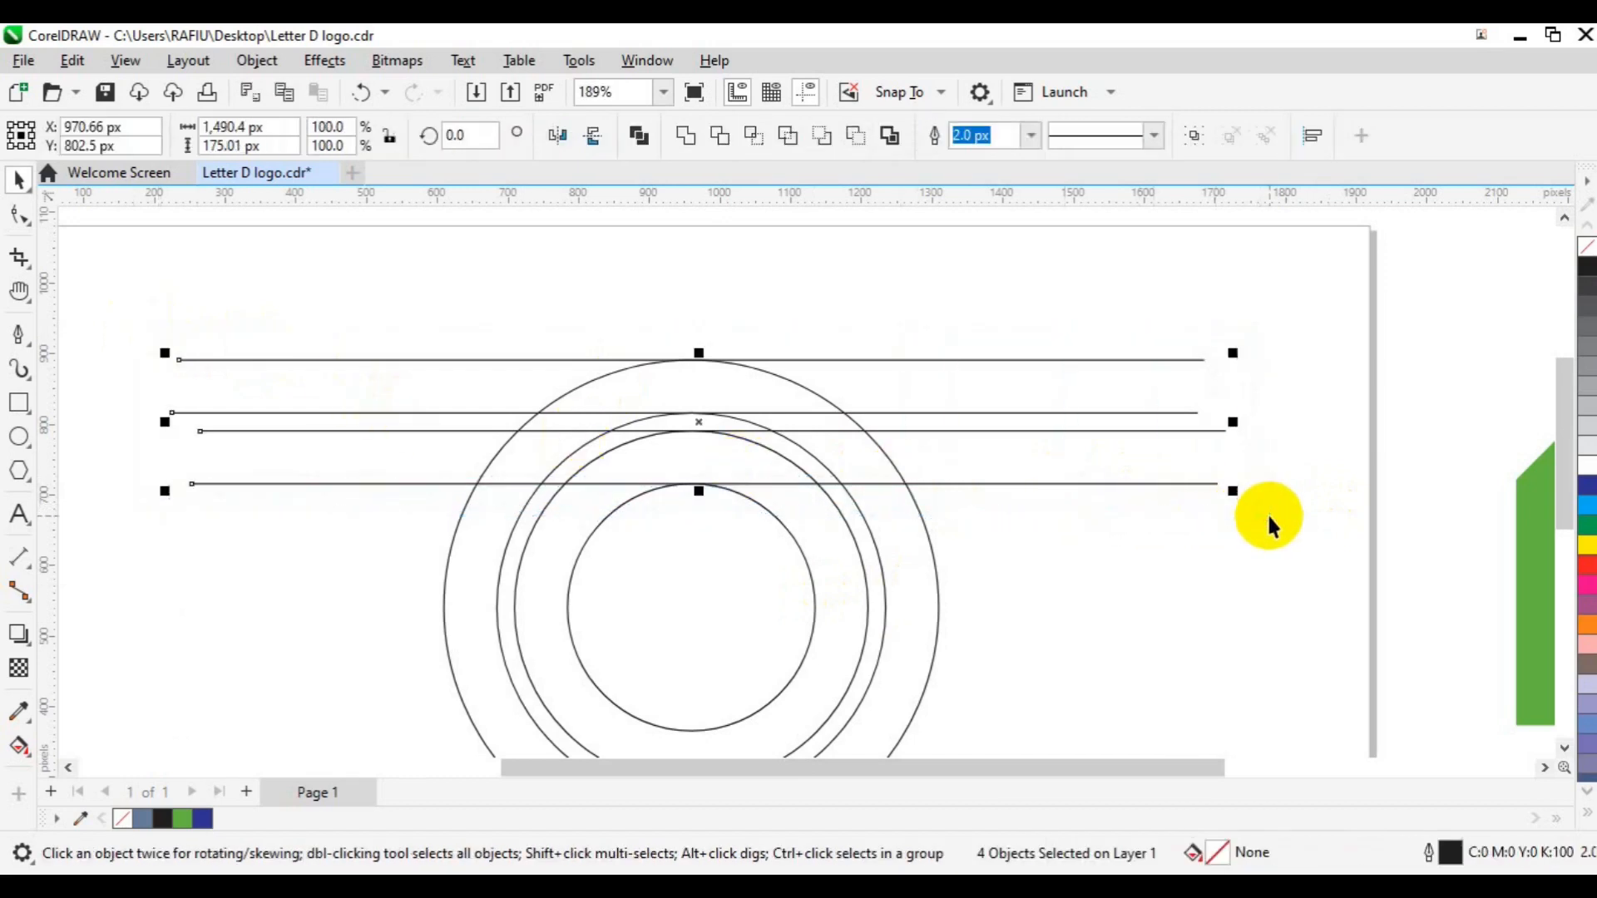
pyautogui.press('c')
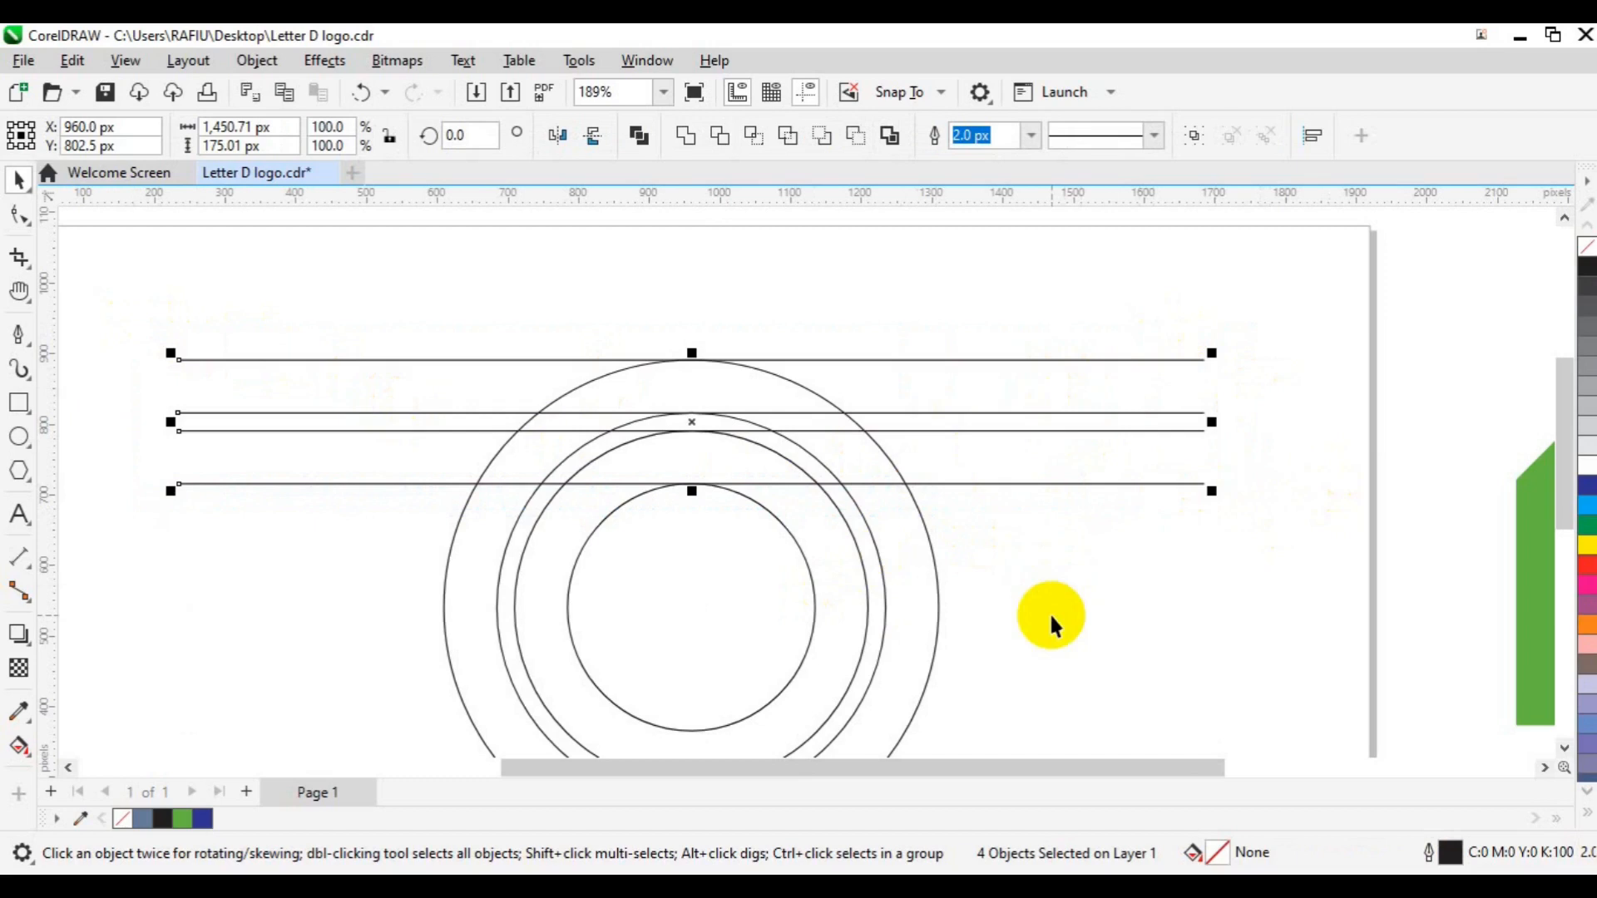
# - Duplicate the four lines and move the copies down so each touches the bottom edge of its circle
pyautogui.scroll(-2, 1049, 612)
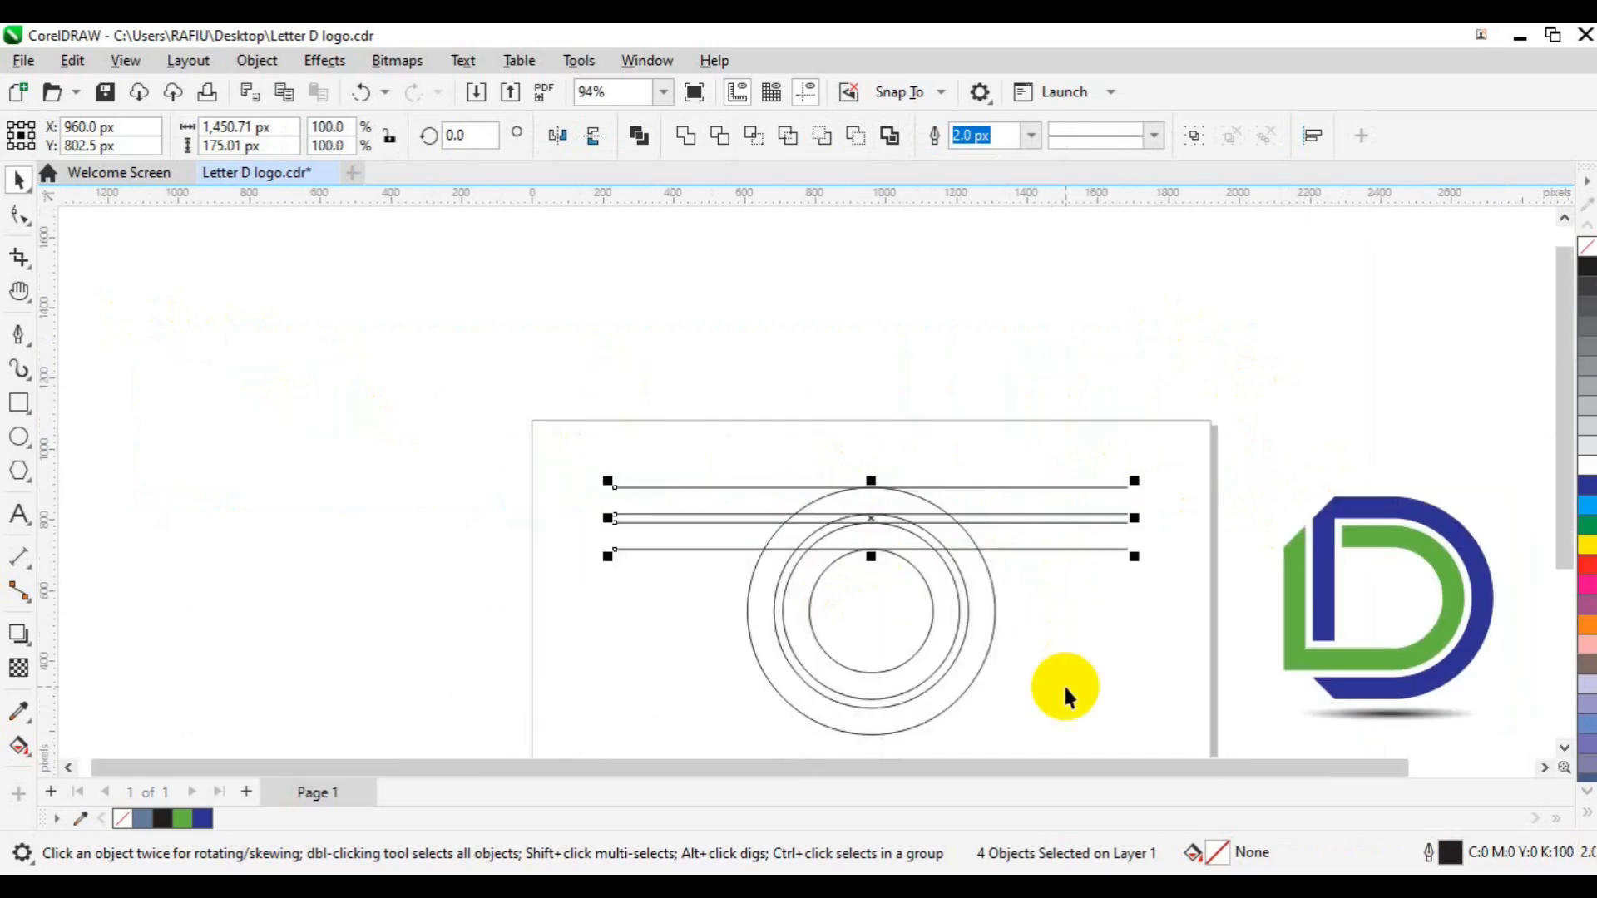
pyautogui.press('h')
pyautogui.moveTo(1185, 697); pyautogui.dragTo(1044, 552)
pyautogui.press('space')
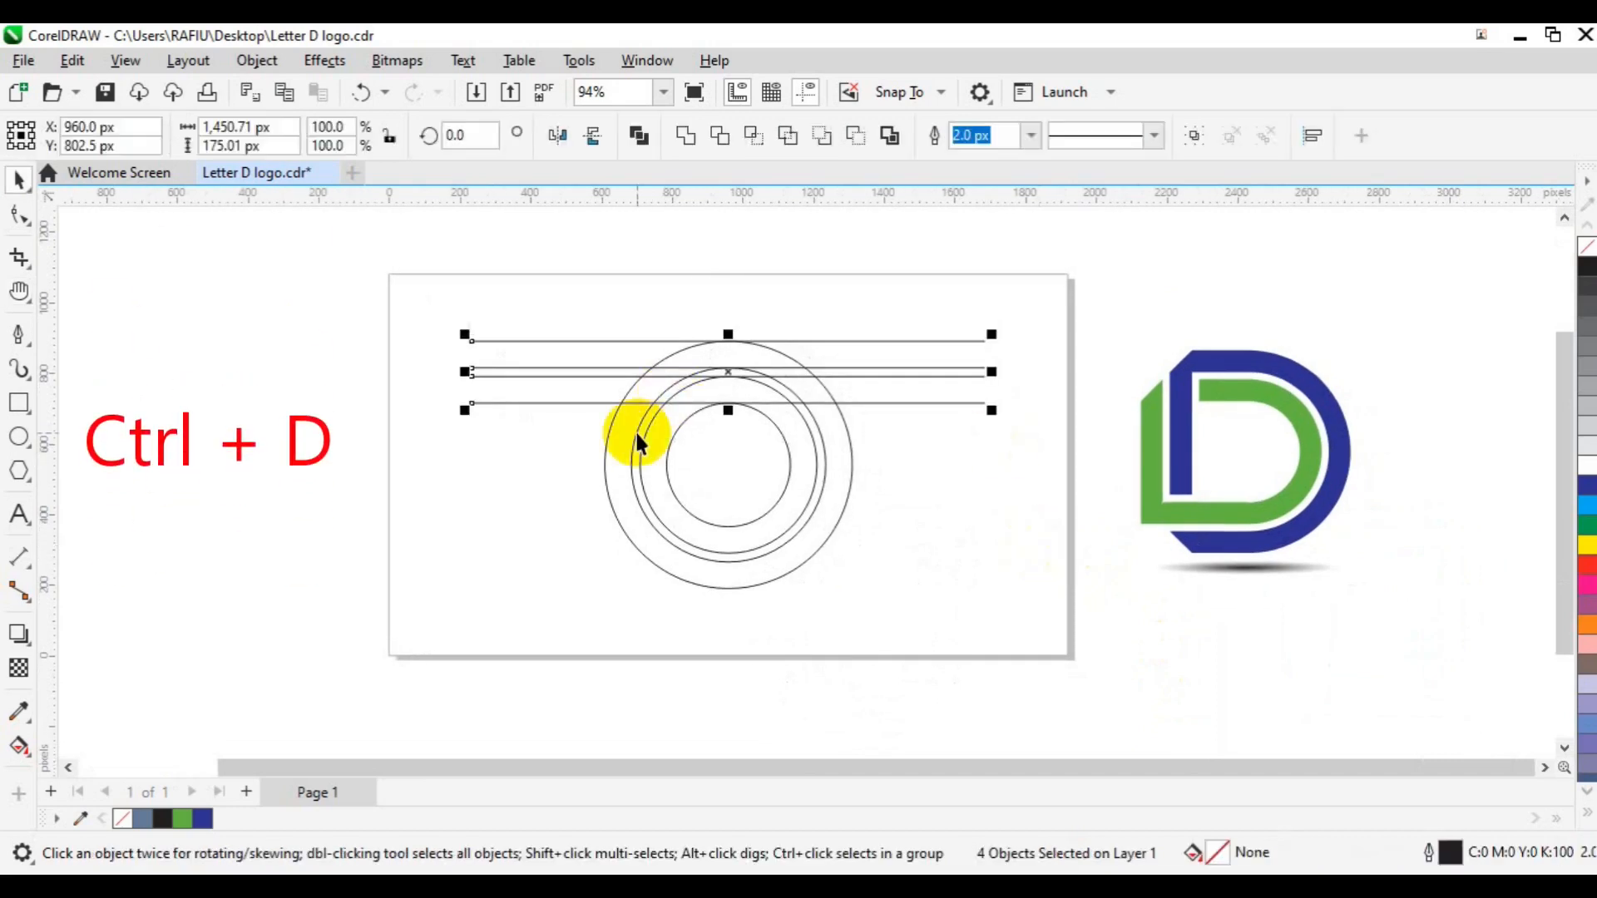
pyautogui.hotkey('ctrl', 'd')
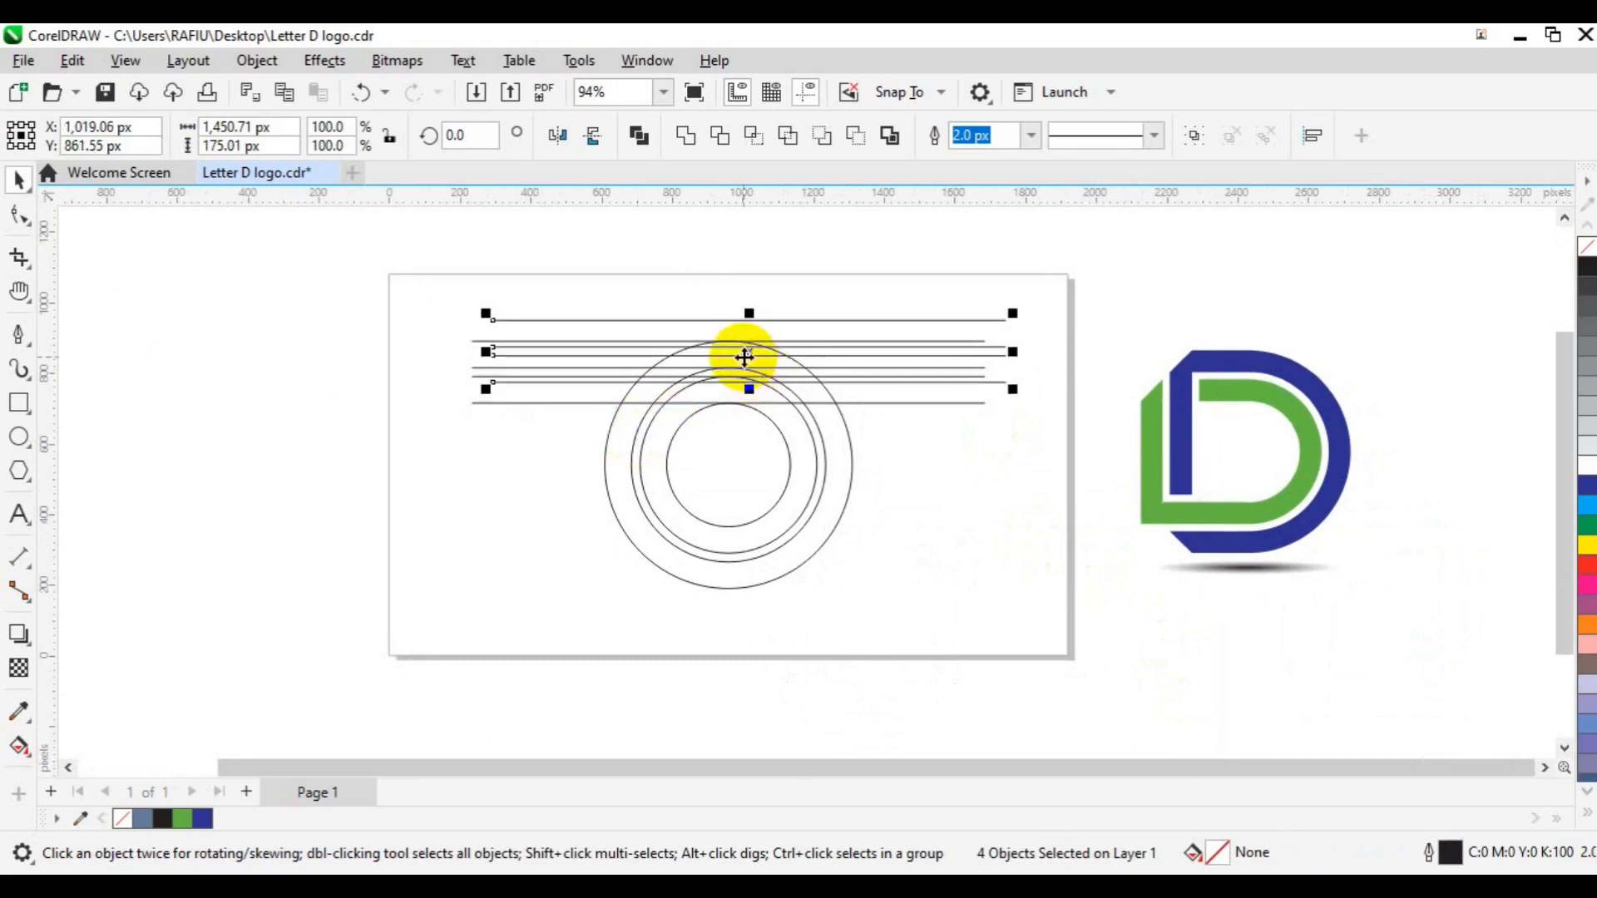
pyautogui.moveTo(730, 548); pyautogui.dragTo(730, 561)
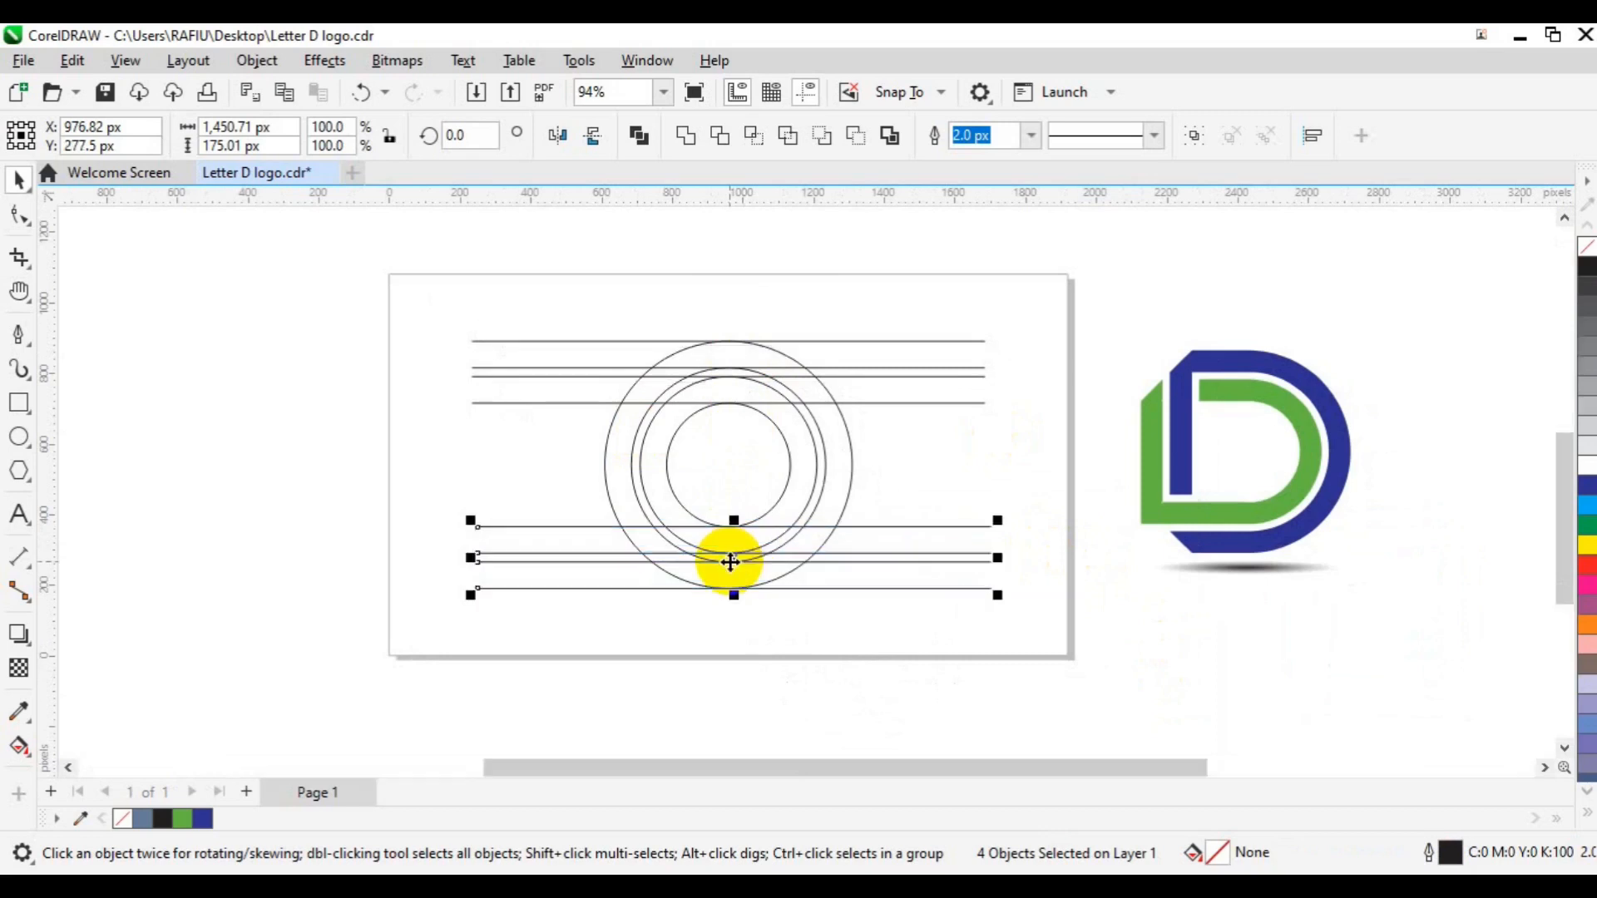
# - Duplicate the two lines touching the bottoms of the 500 px and 550 px circles and group the copies
pyautogui.scroll(2, 730, 562)
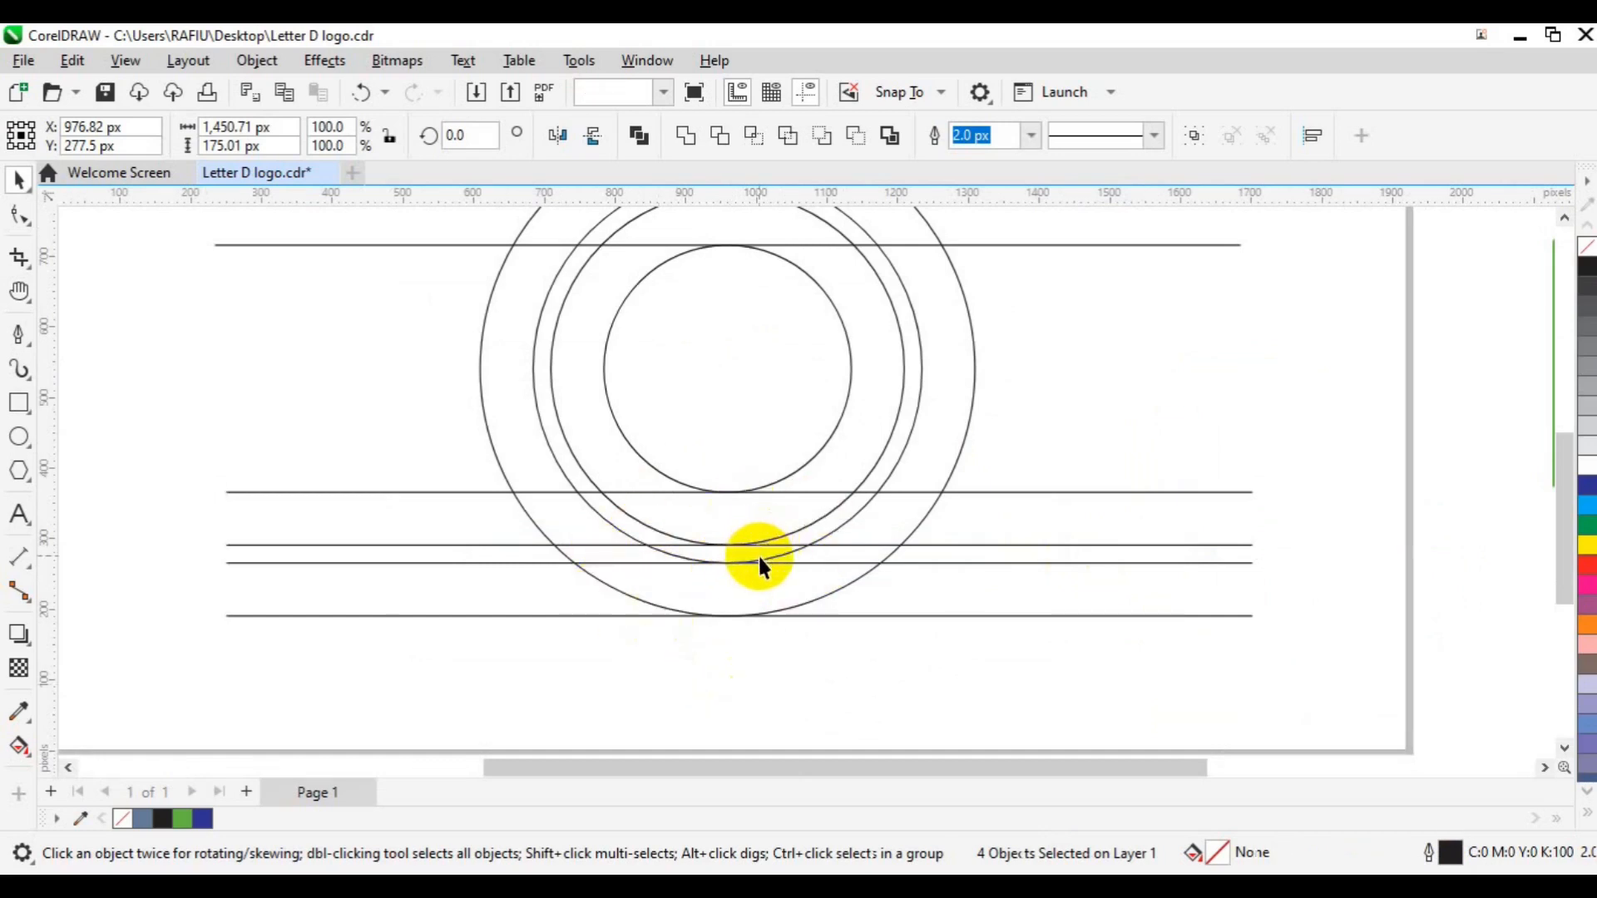
pyautogui.press('Escape')
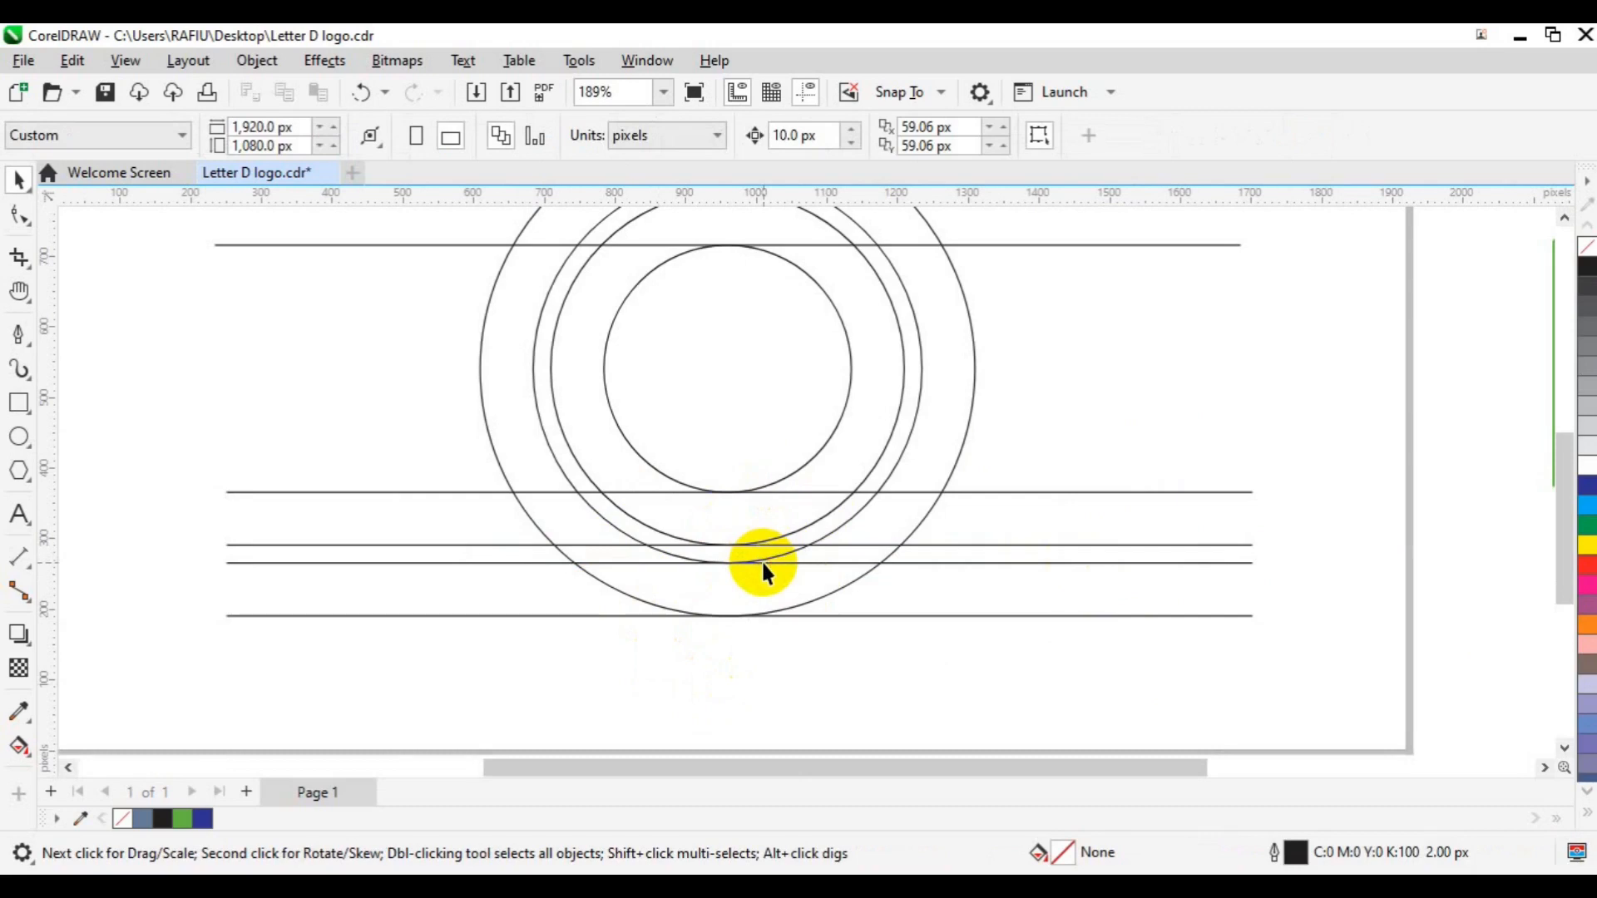
pyautogui.click(762, 562)
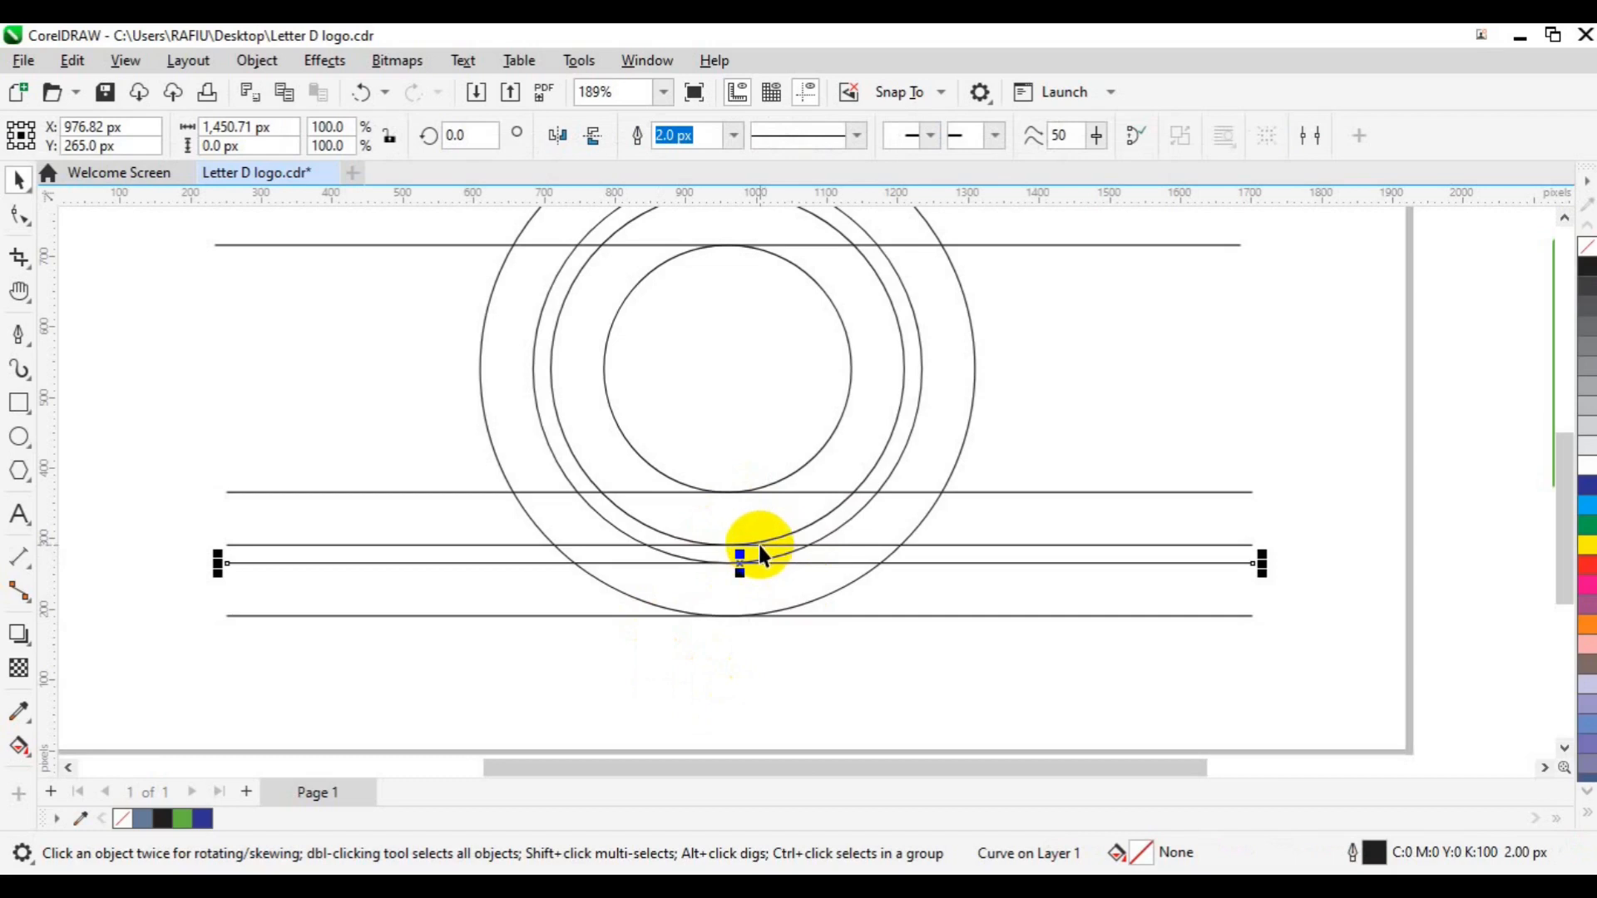
pyautogui.keyDown('shift'); pyautogui.click(760, 546); pyautogui.keyUp('shift')
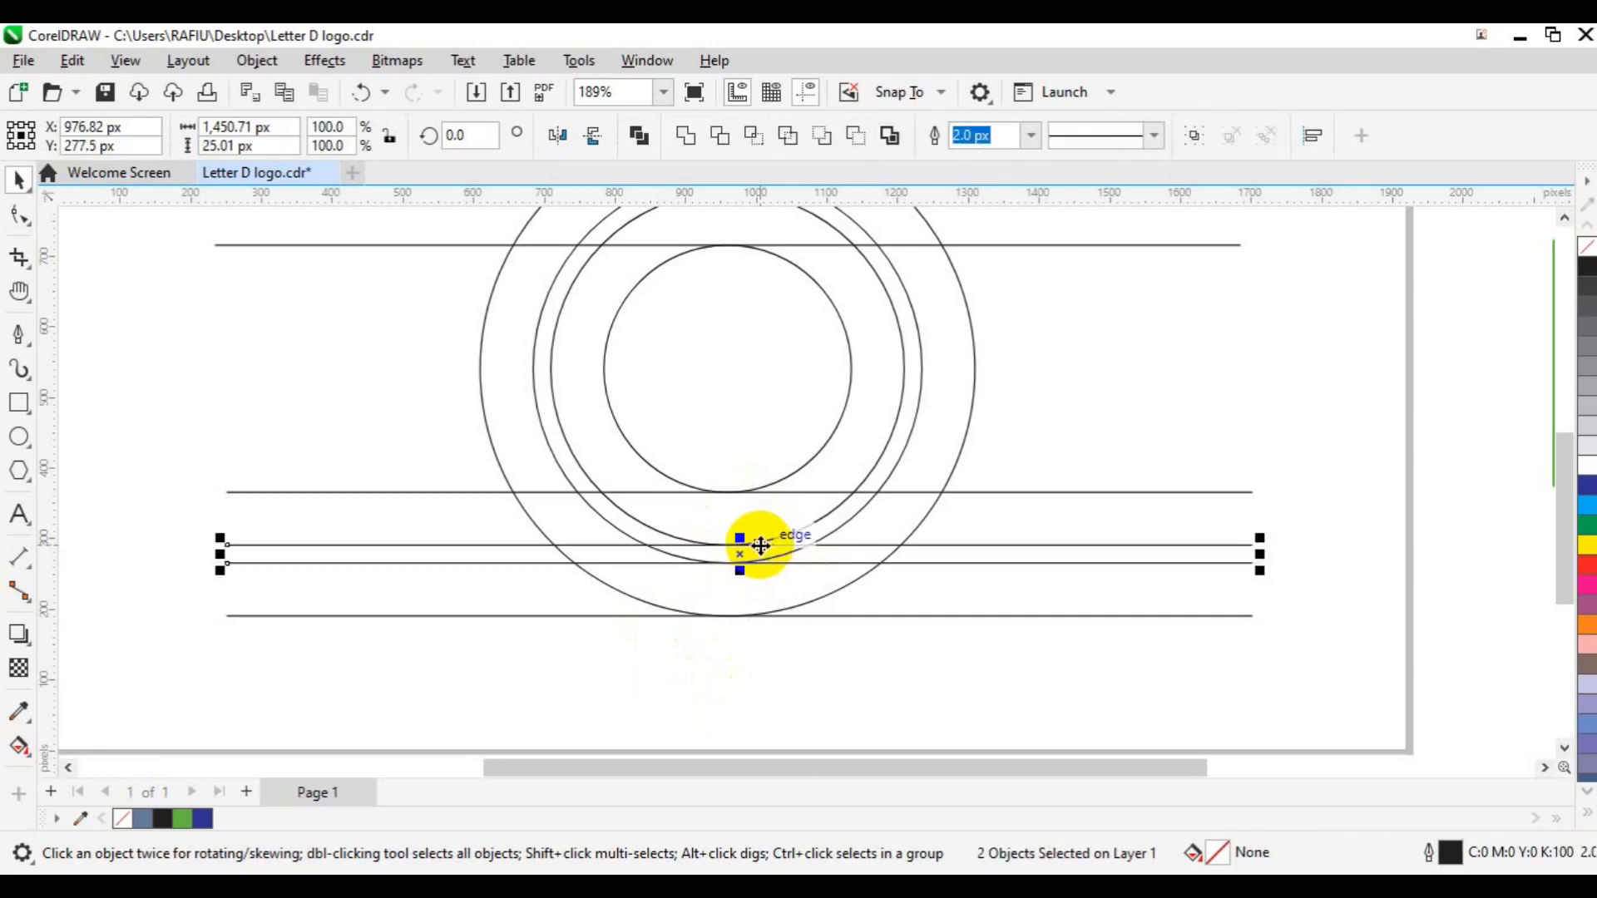
pyautogui.hotkey('ctrl', 'd')
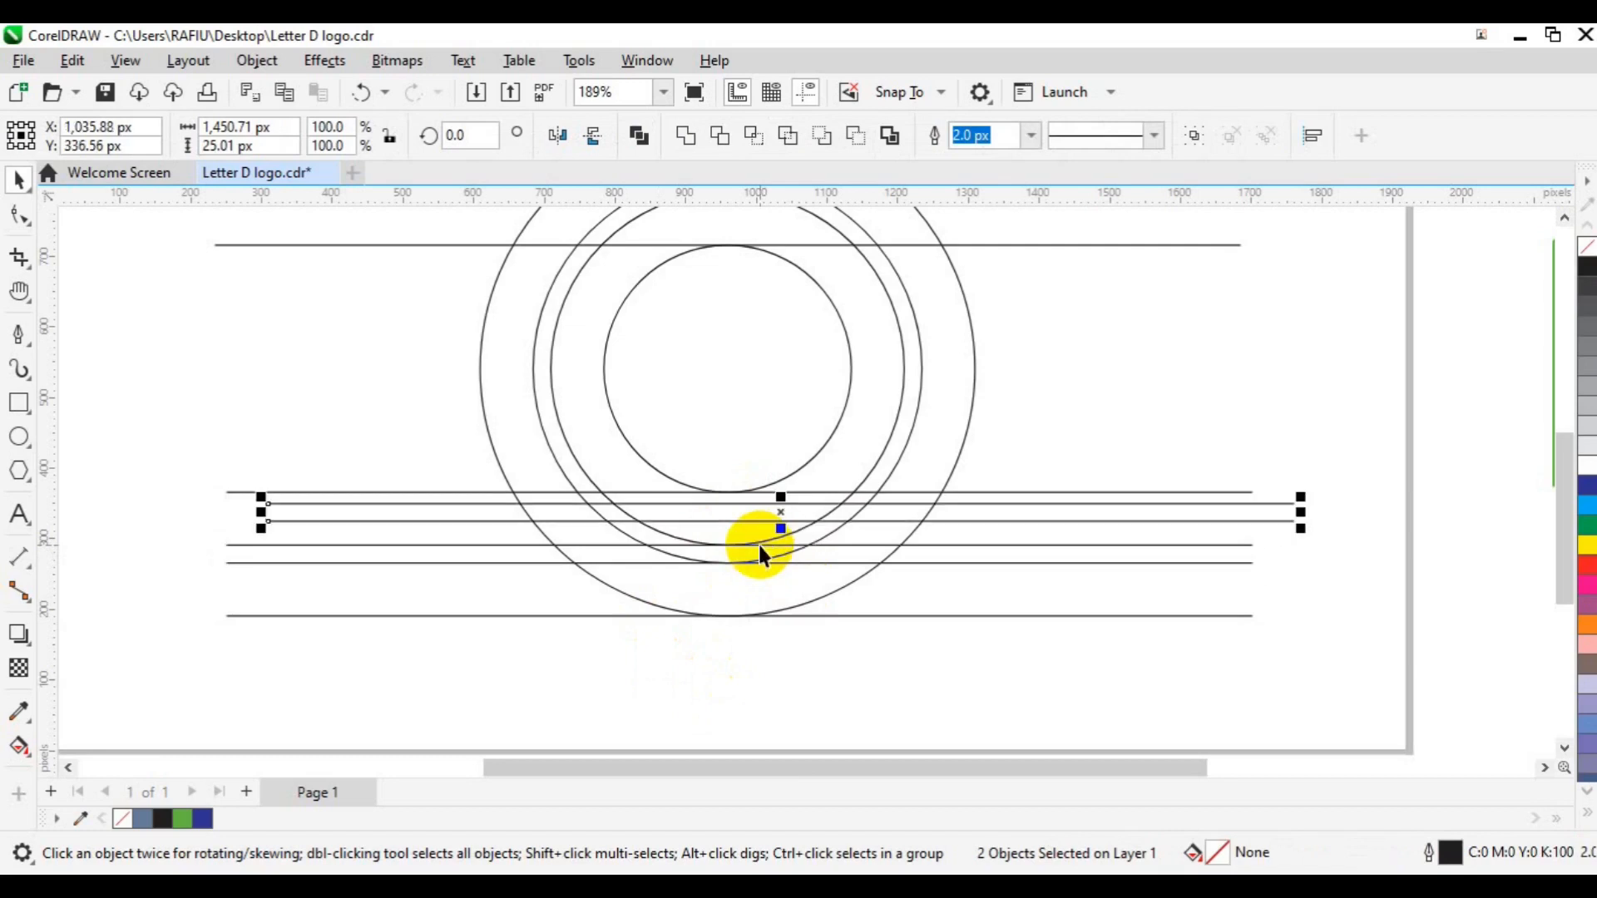
pyautogui.click(1195, 137)
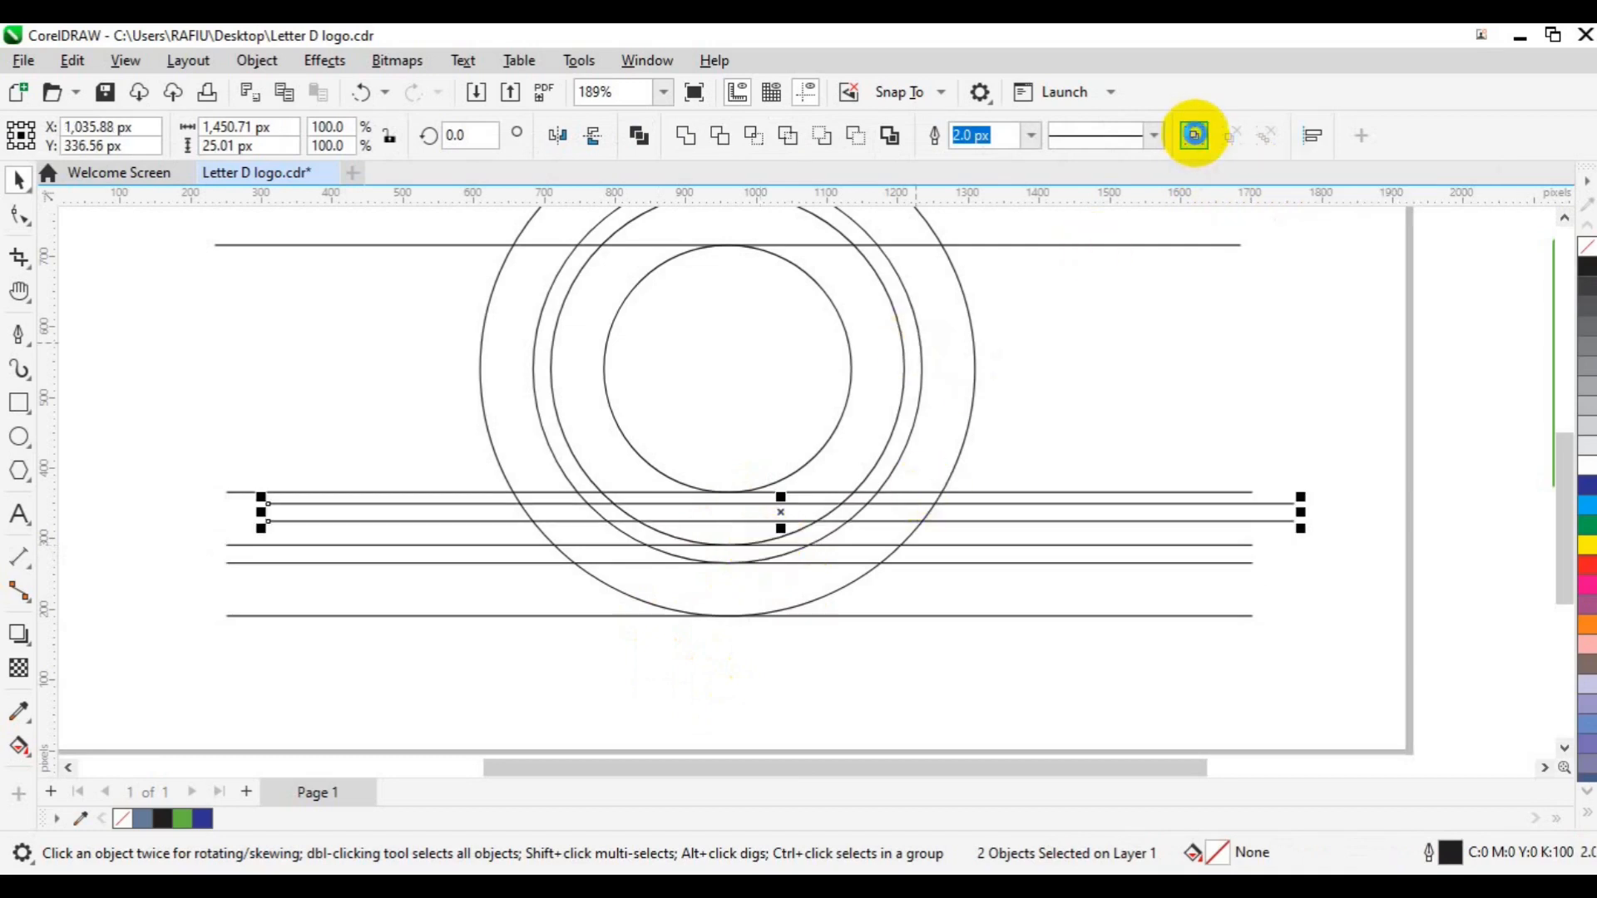
# - Delete the horizontal line touching the bottom of the 350 px circle
pyautogui.click(230, 494)
pyautogui.press('Delete')
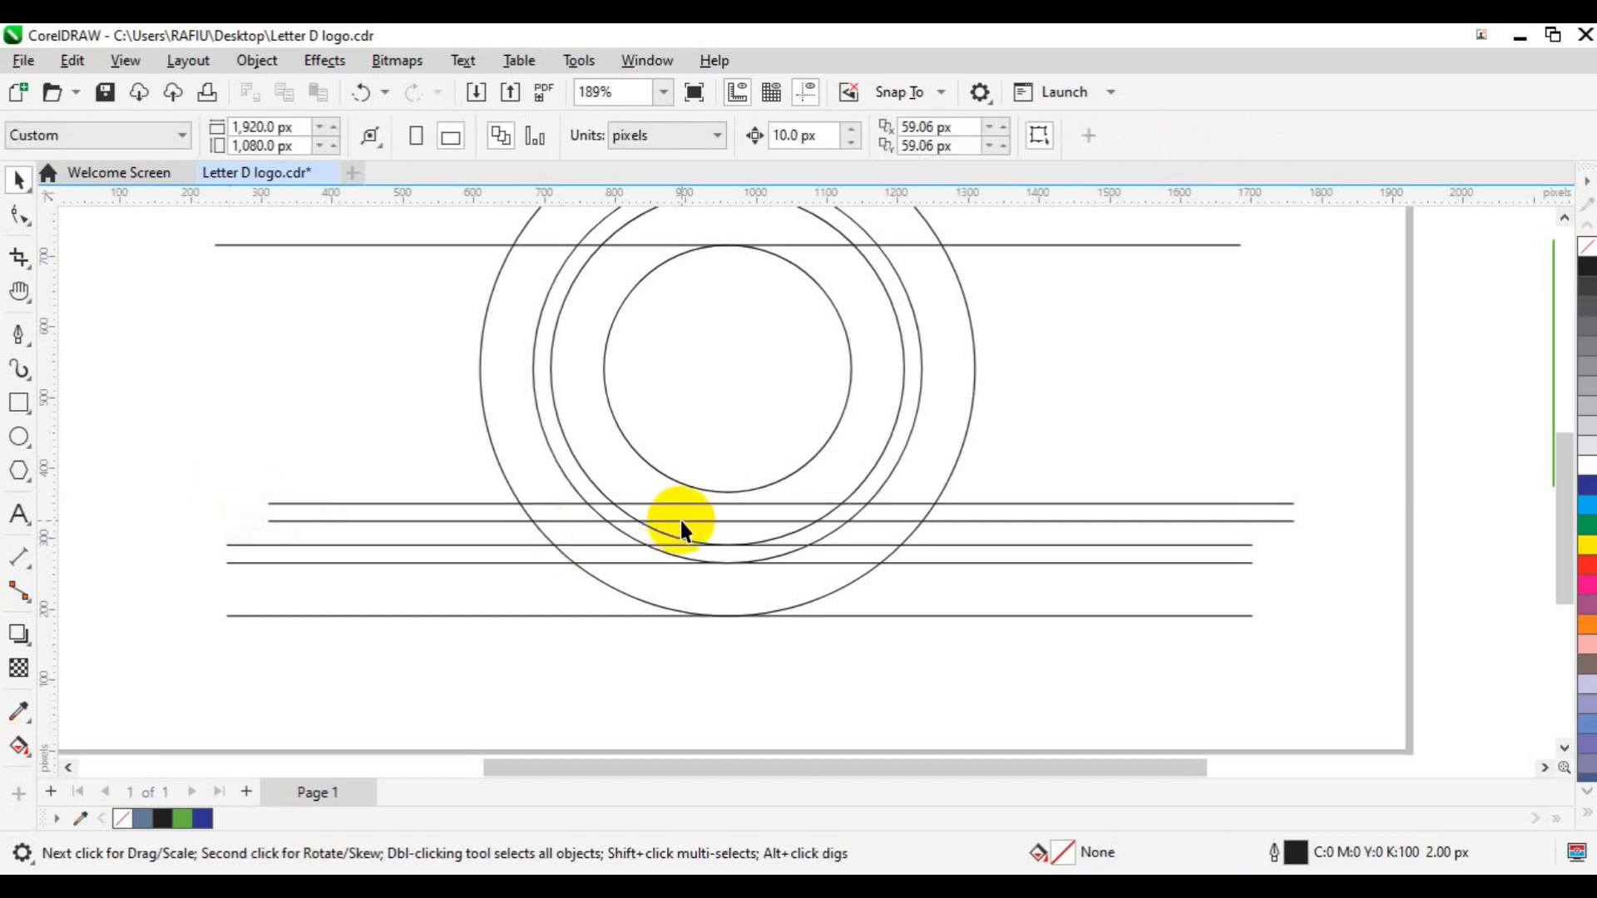
# - Move the grouped pair of horizontal lines up so its lower line touches the bottom of the 350 px circle
pyautogui.click(681, 521)
pyautogui.moveTo(678, 484); pyautogui.dragTo(671, 455)
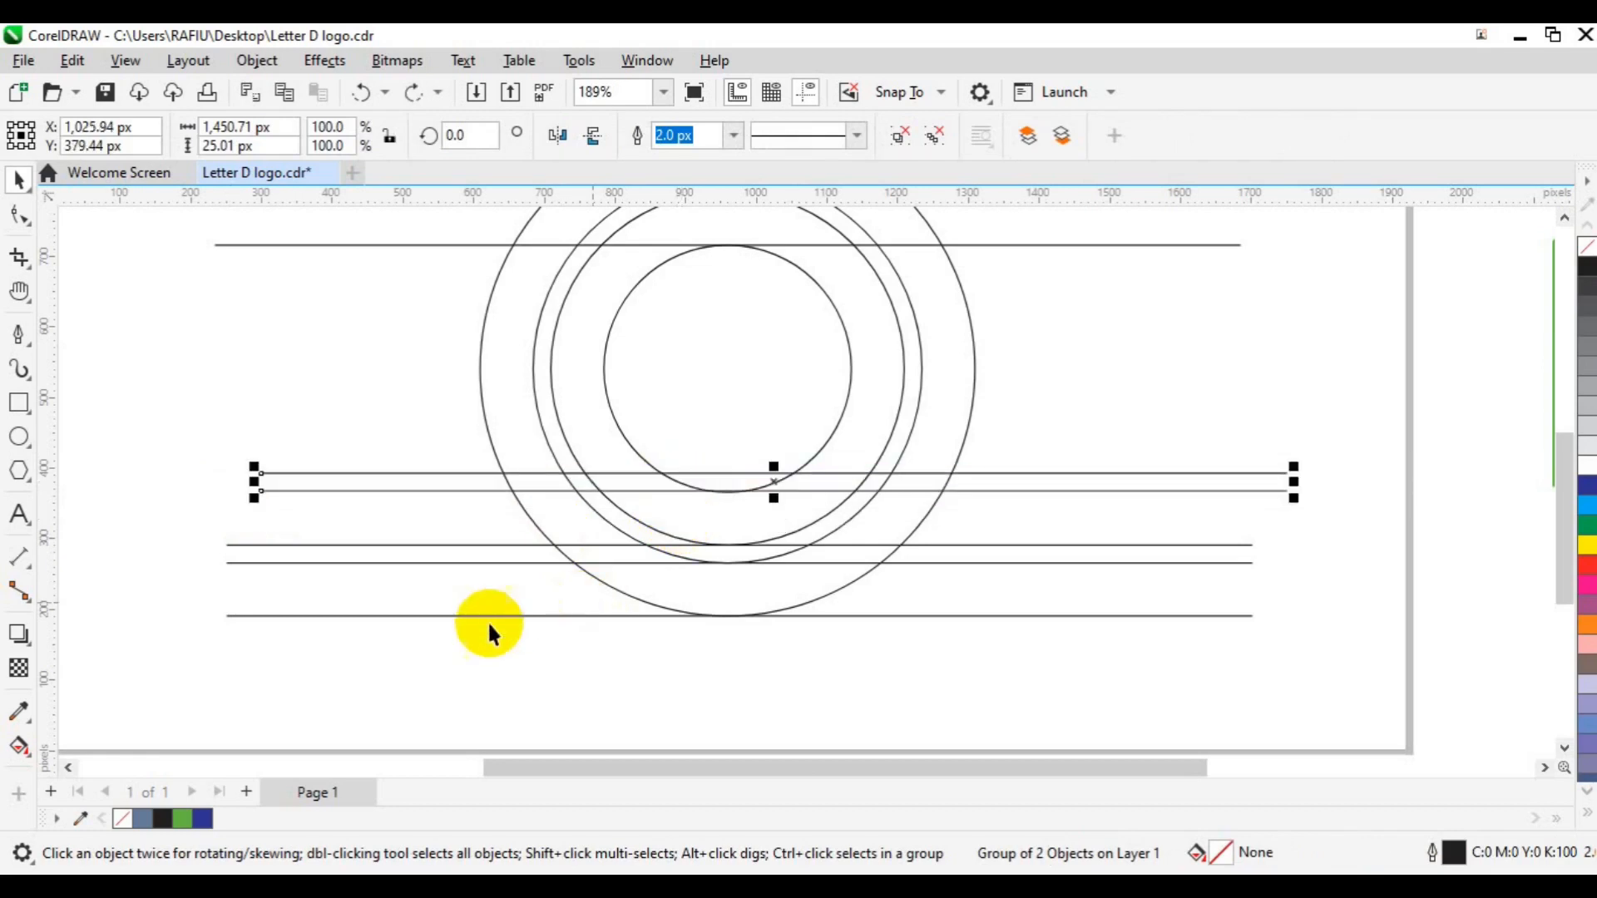
# - Align the right ends of the three lowest horizontal lines with the grouped pair, and group all five lines
pyautogui.moveTo(202, 536); pyautogui.dragTo(1346, 652)
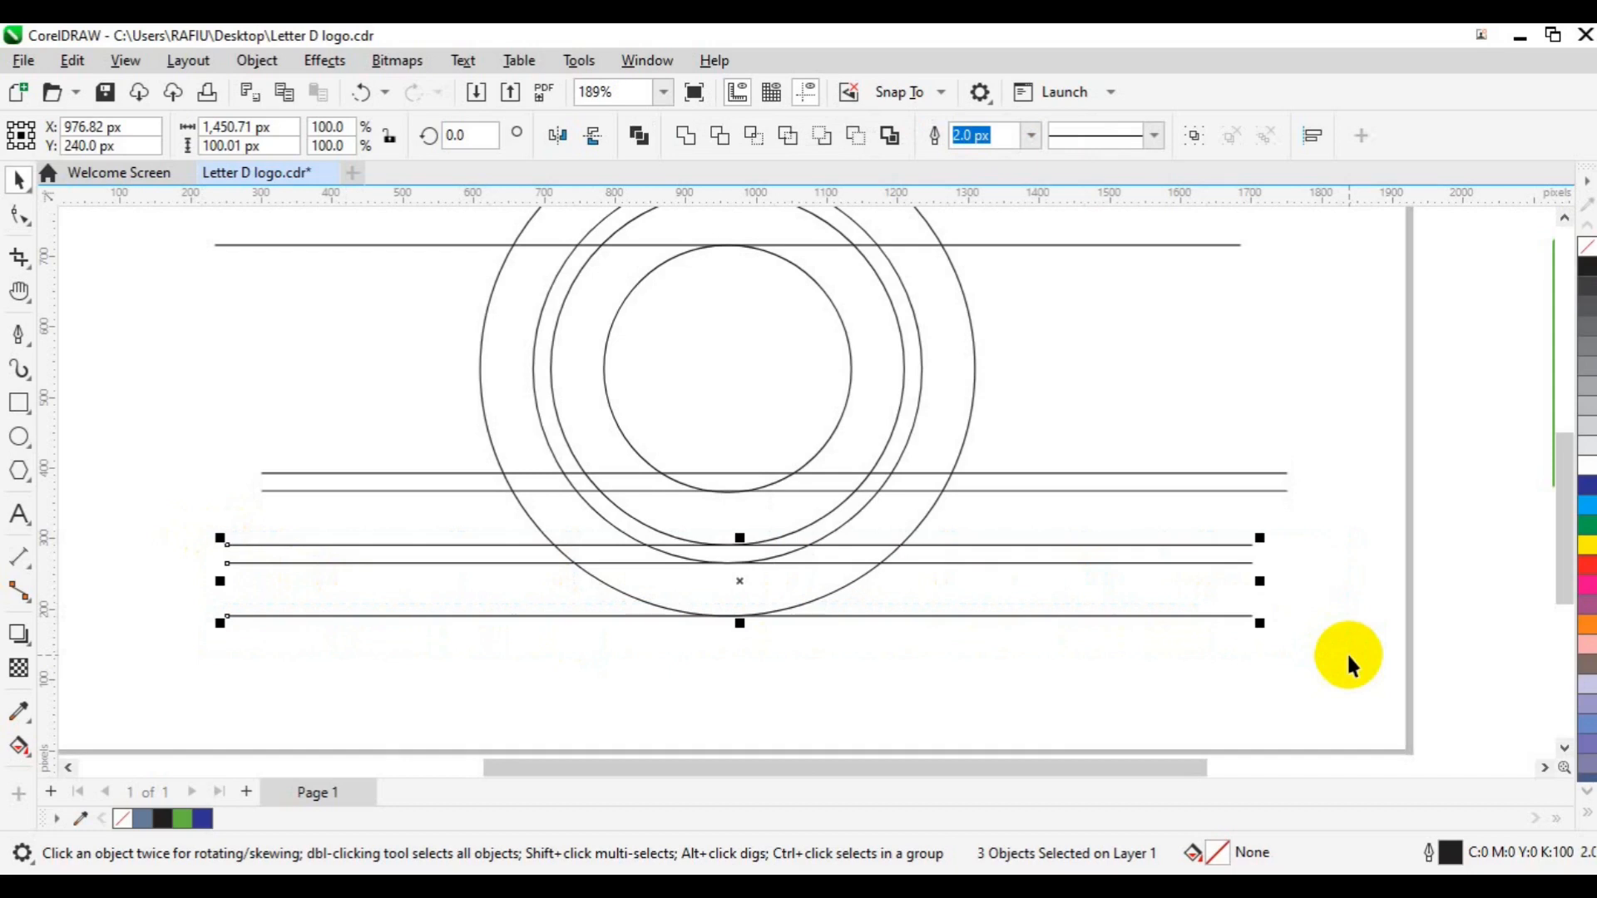
pyautogui.click(1220, 490)
pyautogui.keyDown('shift'); pyautogui.click(1219, 490); pyautogui.keyUp('shift')
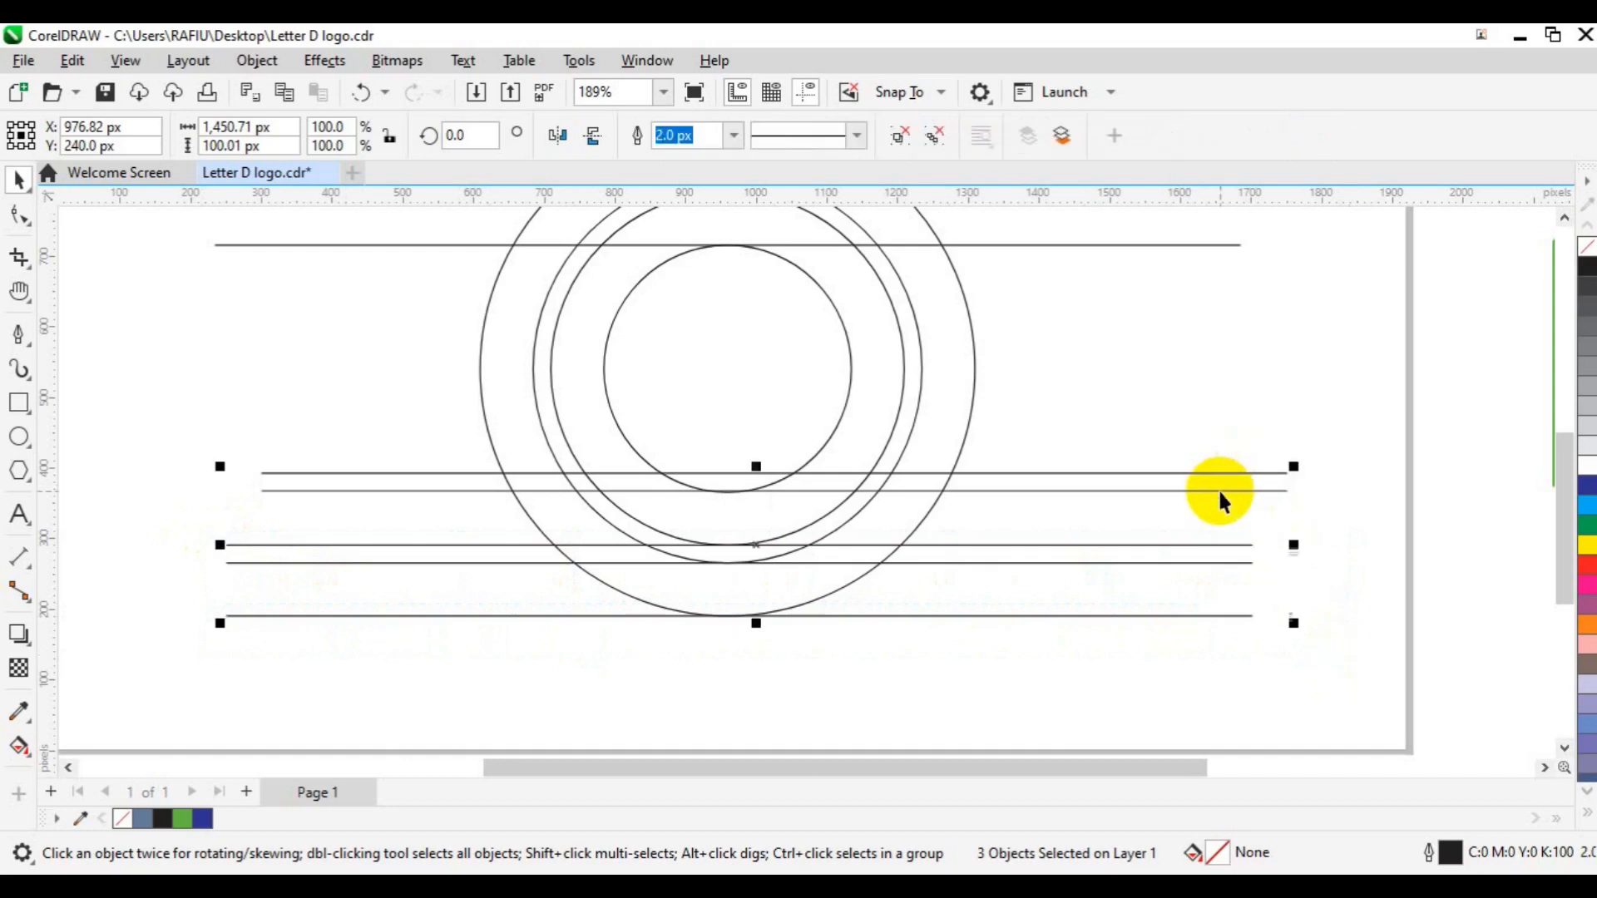
pyautogui.press('r')
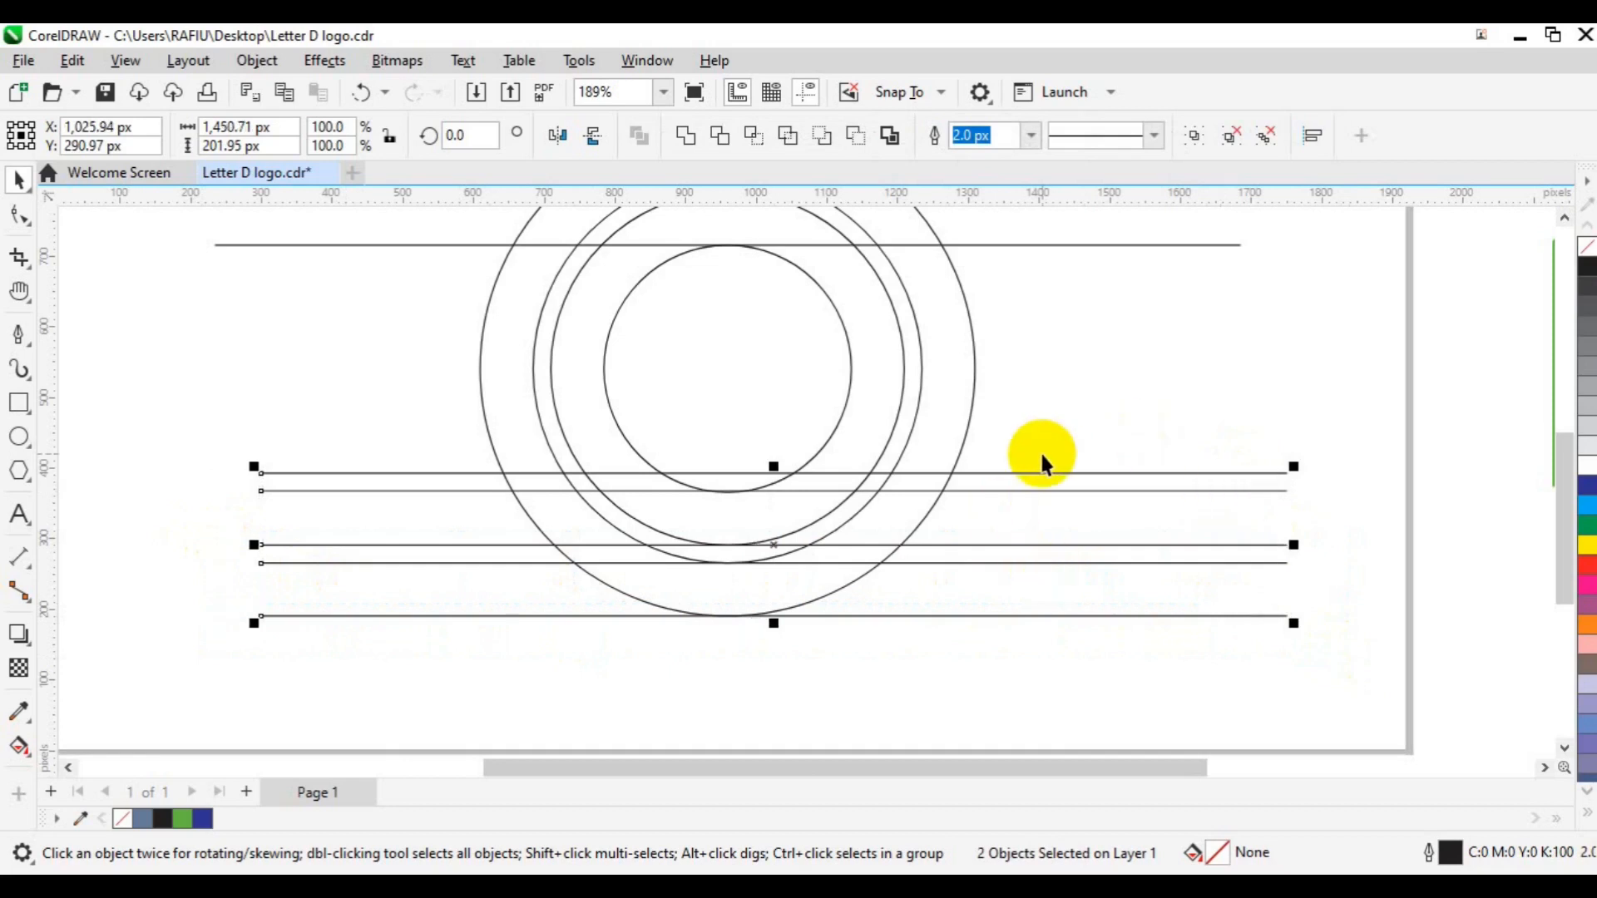
pyautogui.click(1194, 138)
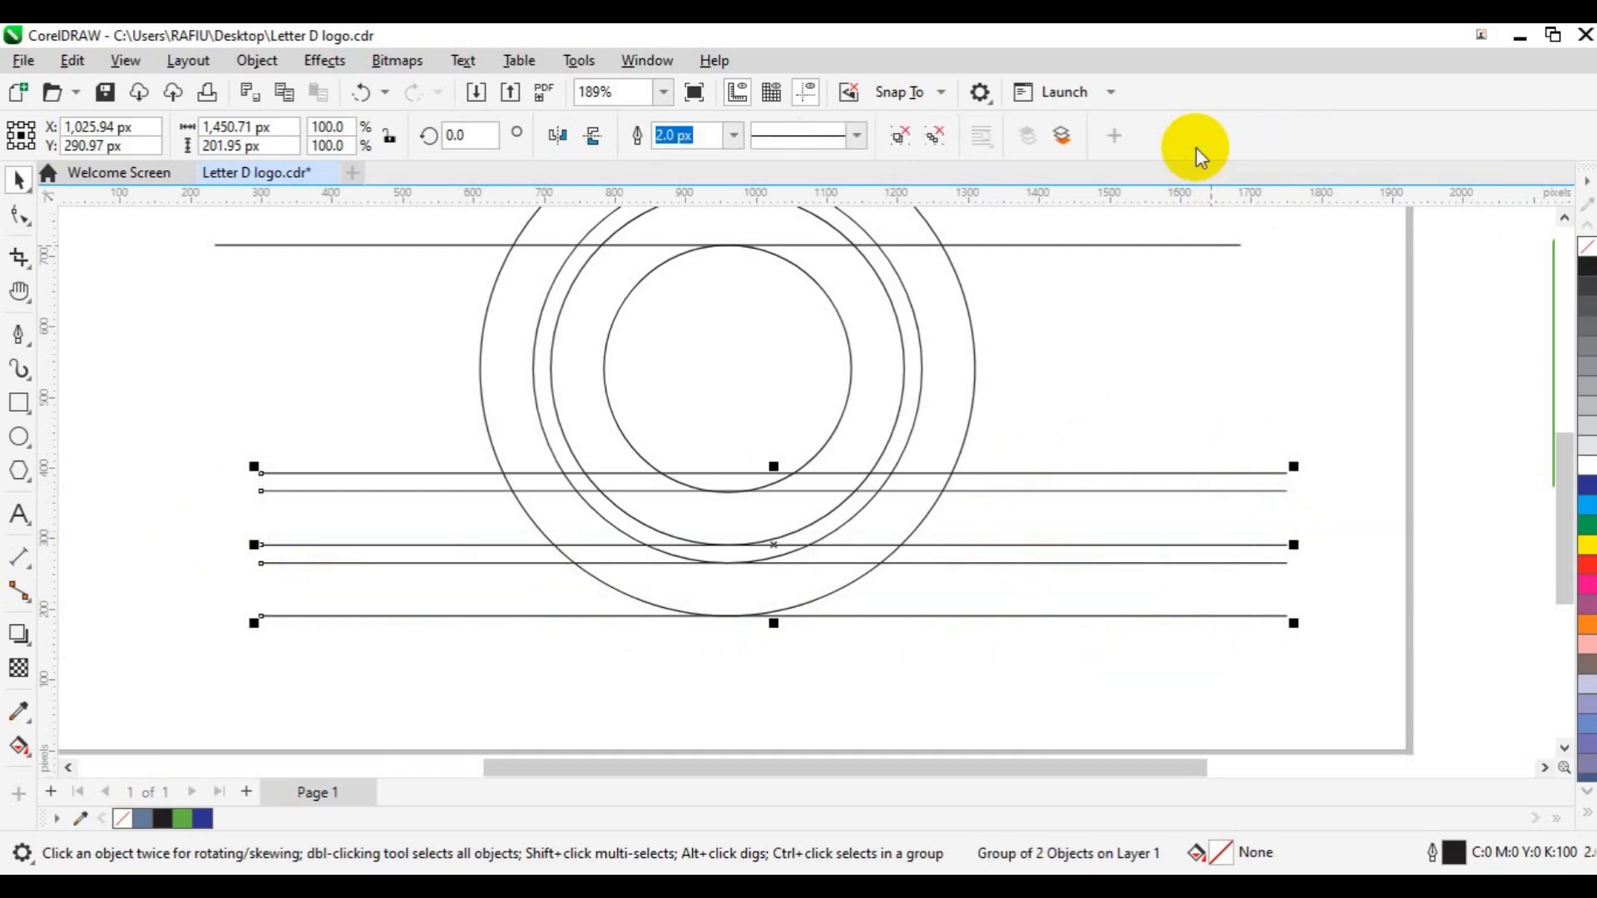
# - Duplicate the group of five lower lines and rotate the copy 270 degrees
pyautogui.press('F3')
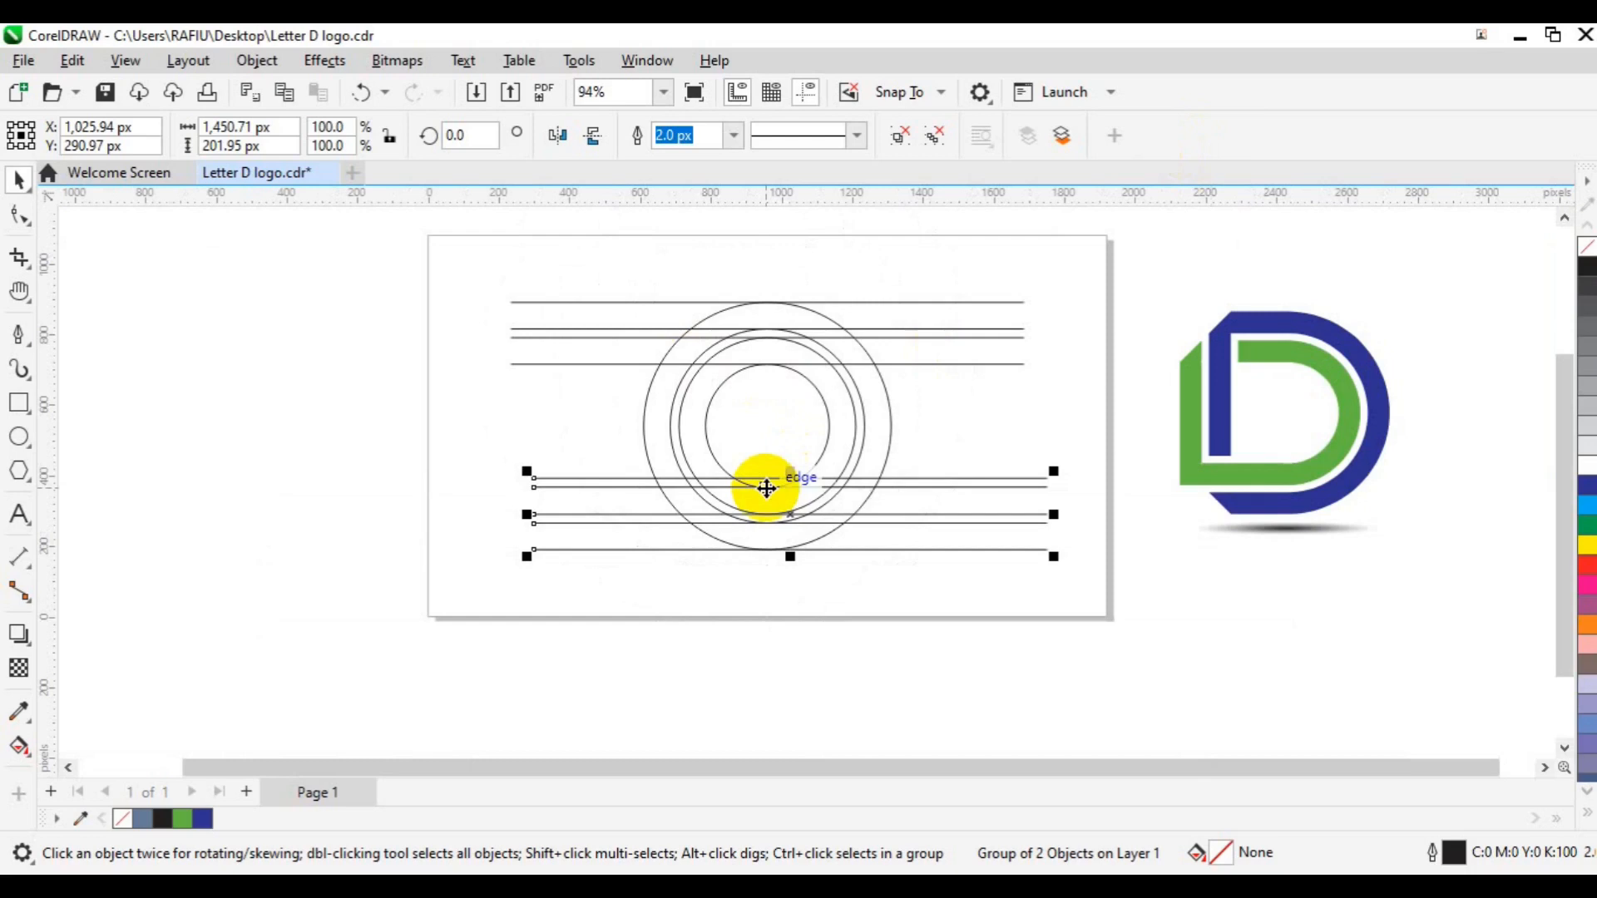
pyautogui.hotkey('ctrl', 'd')
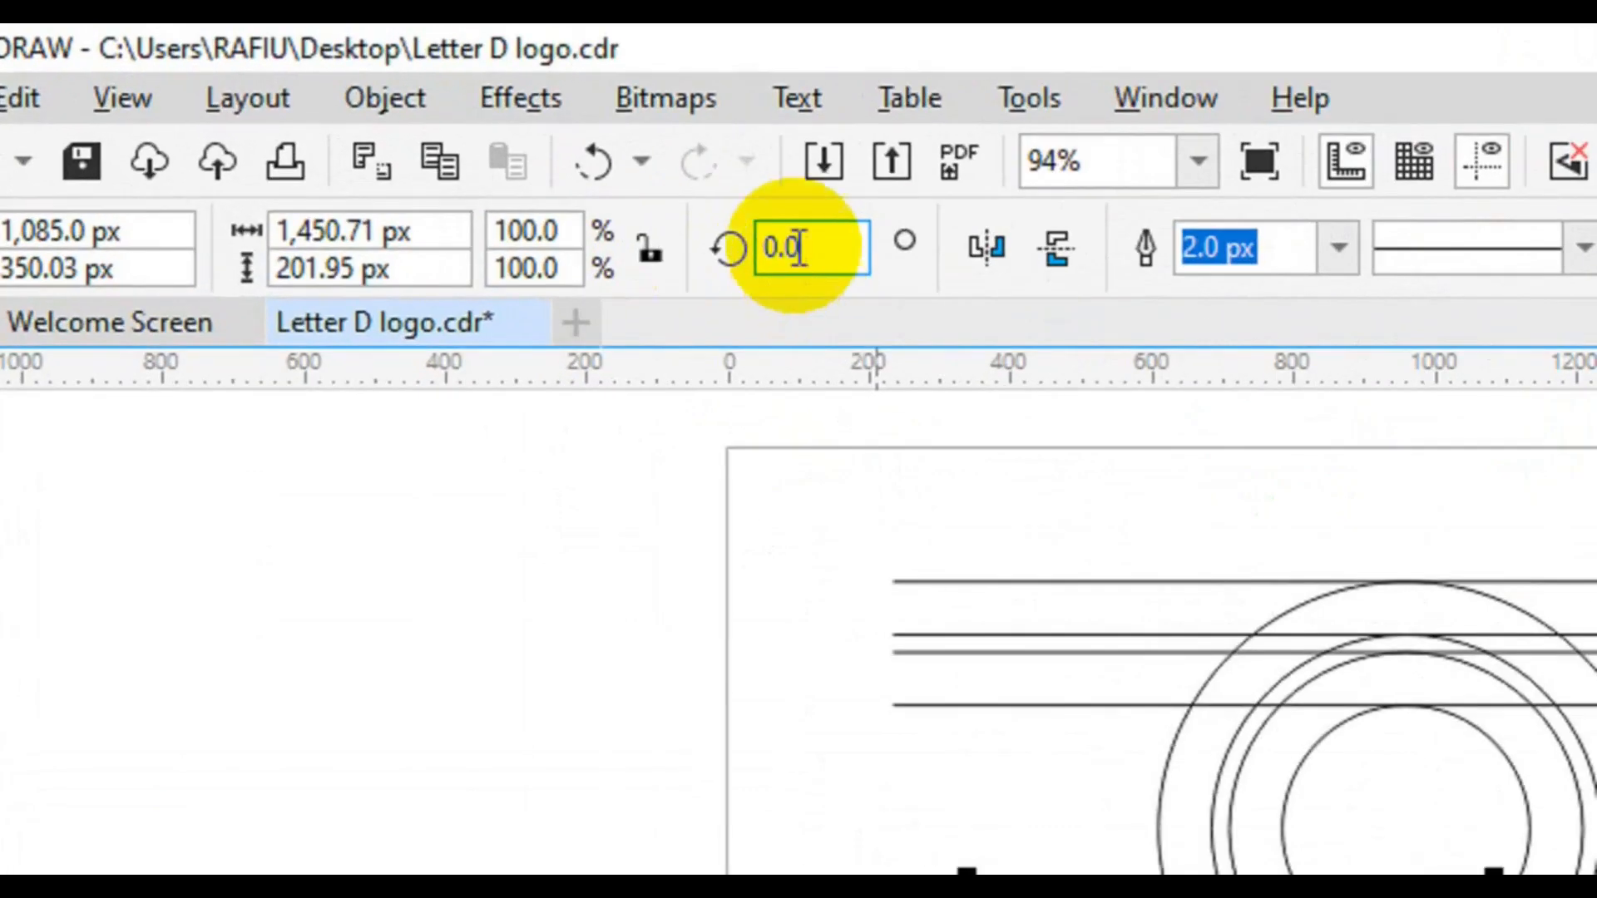
pyautogui.click(463, 135)
pyautogui.press('BackSpace')
pyautogui.press('BackSpace')
pyautogui.press('BackSpace')
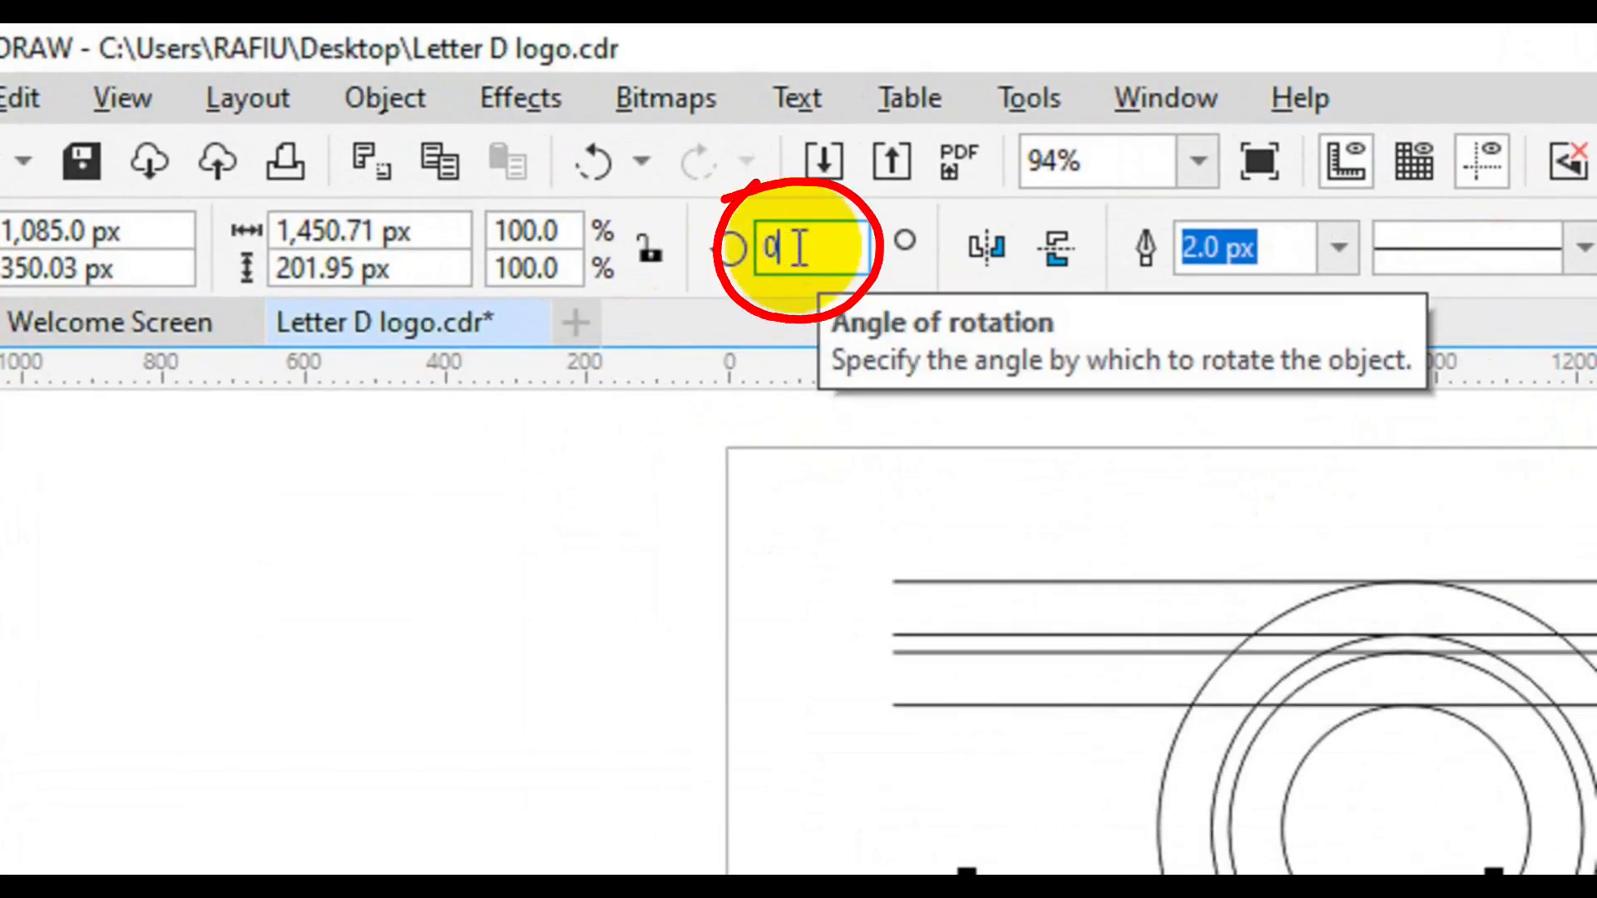
pyautogui.write('270')
pyautogui.press('Return')
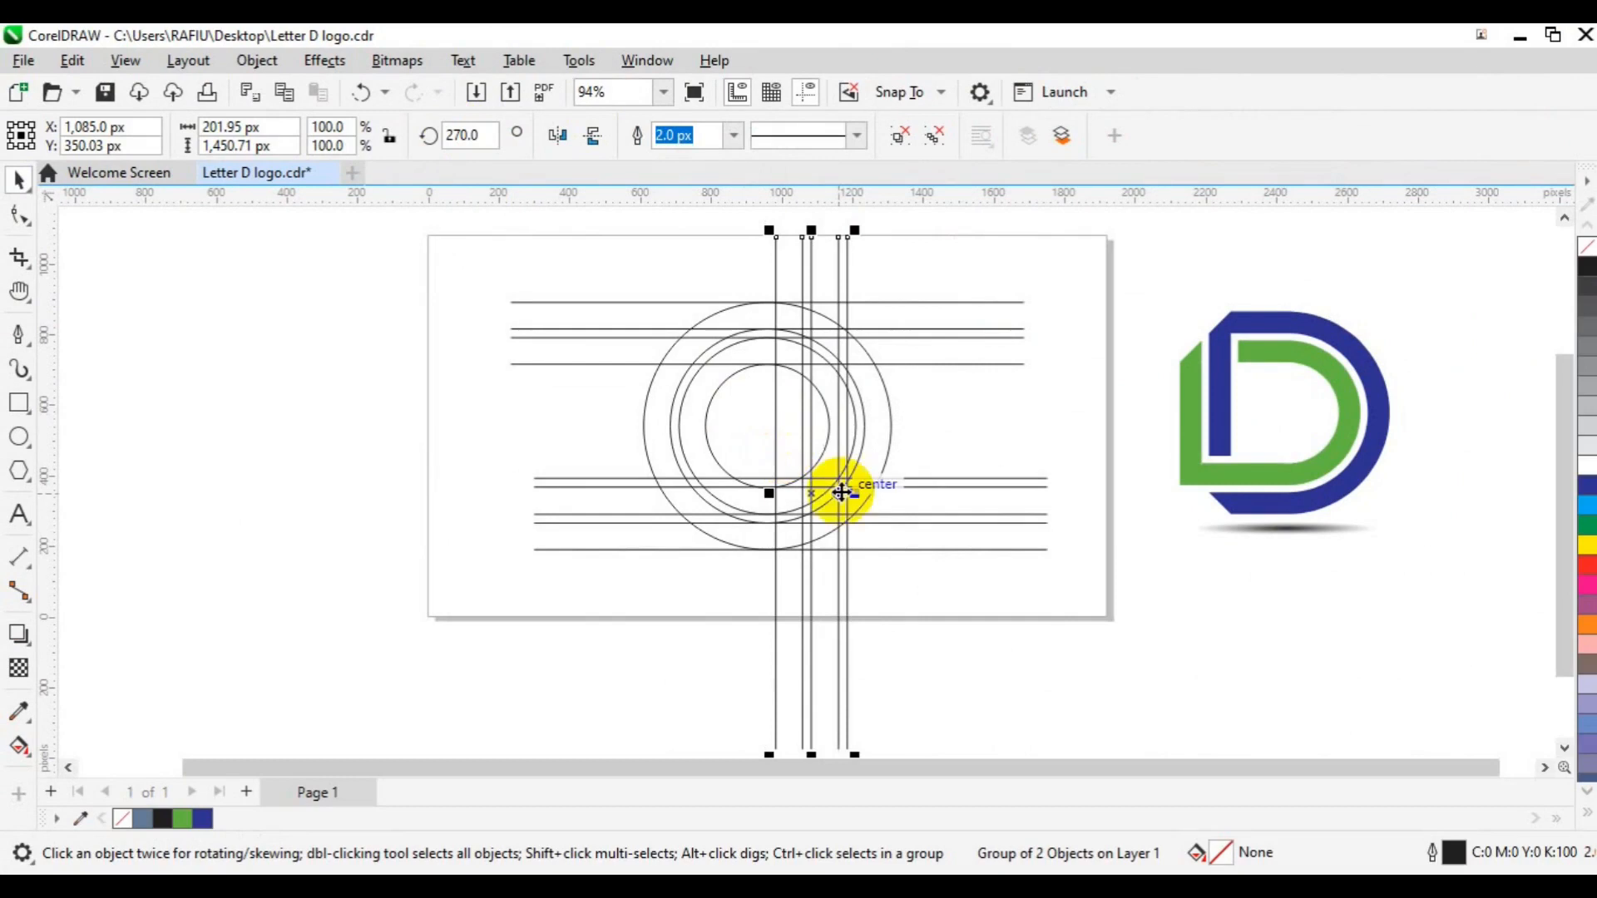
# - Move the vertical line group left so its rightmost line touches the left edge of the 350 px circle
pyautogui.moveTo(813, 496); pyautogui.dragTo(674, 455)
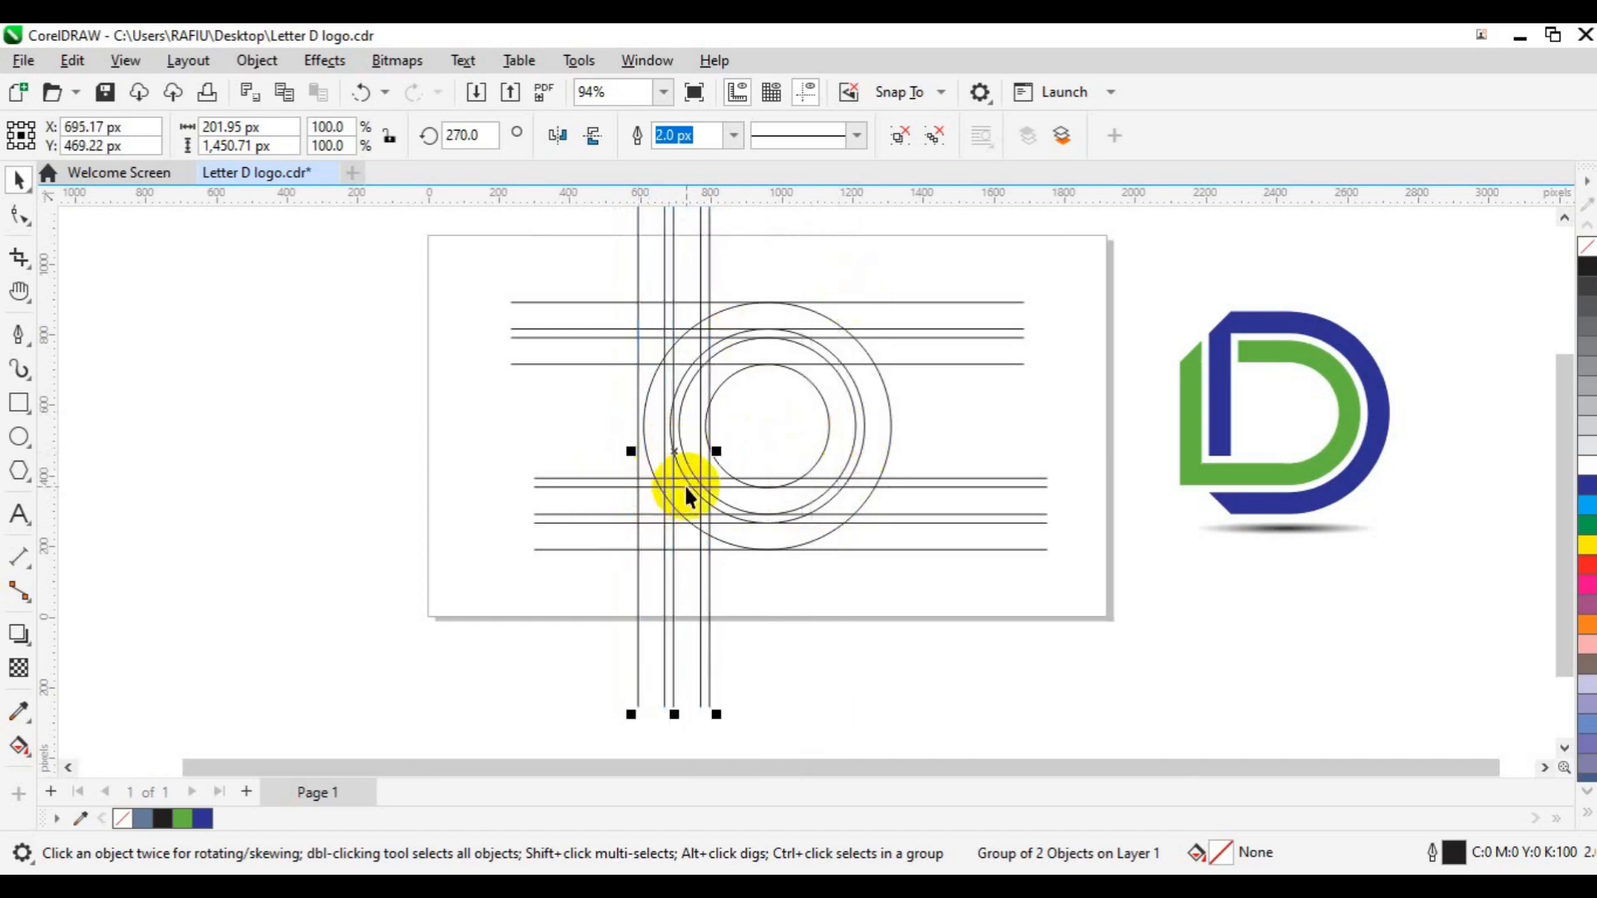
pyautogui.scroll(2, 684, 482)
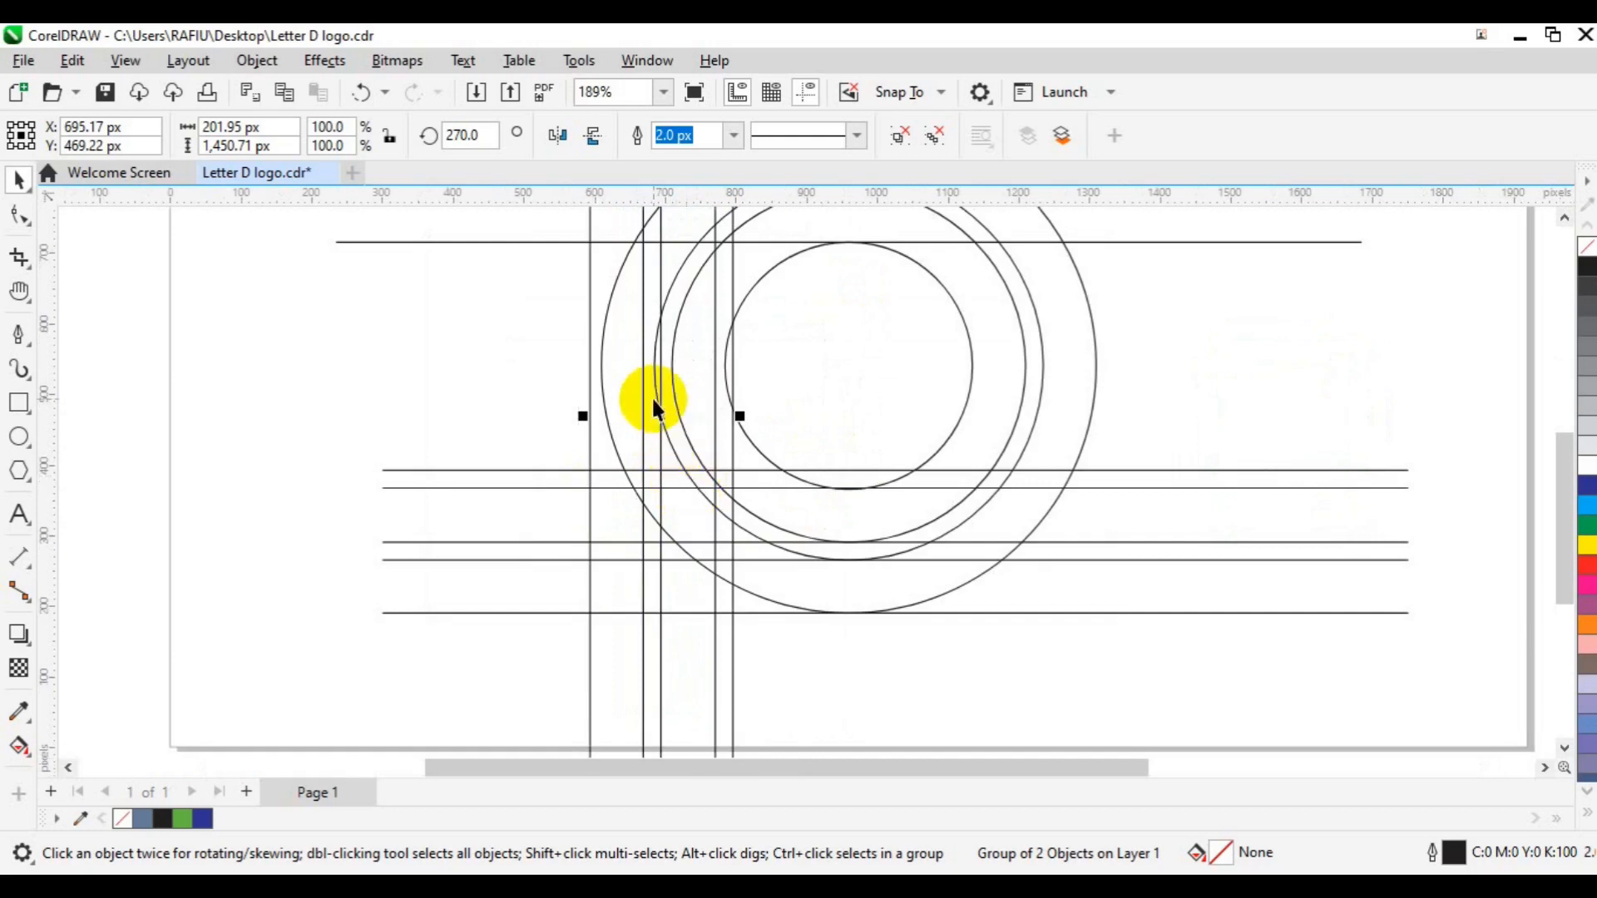
pyautogui.scroll(-2, 651, 396)
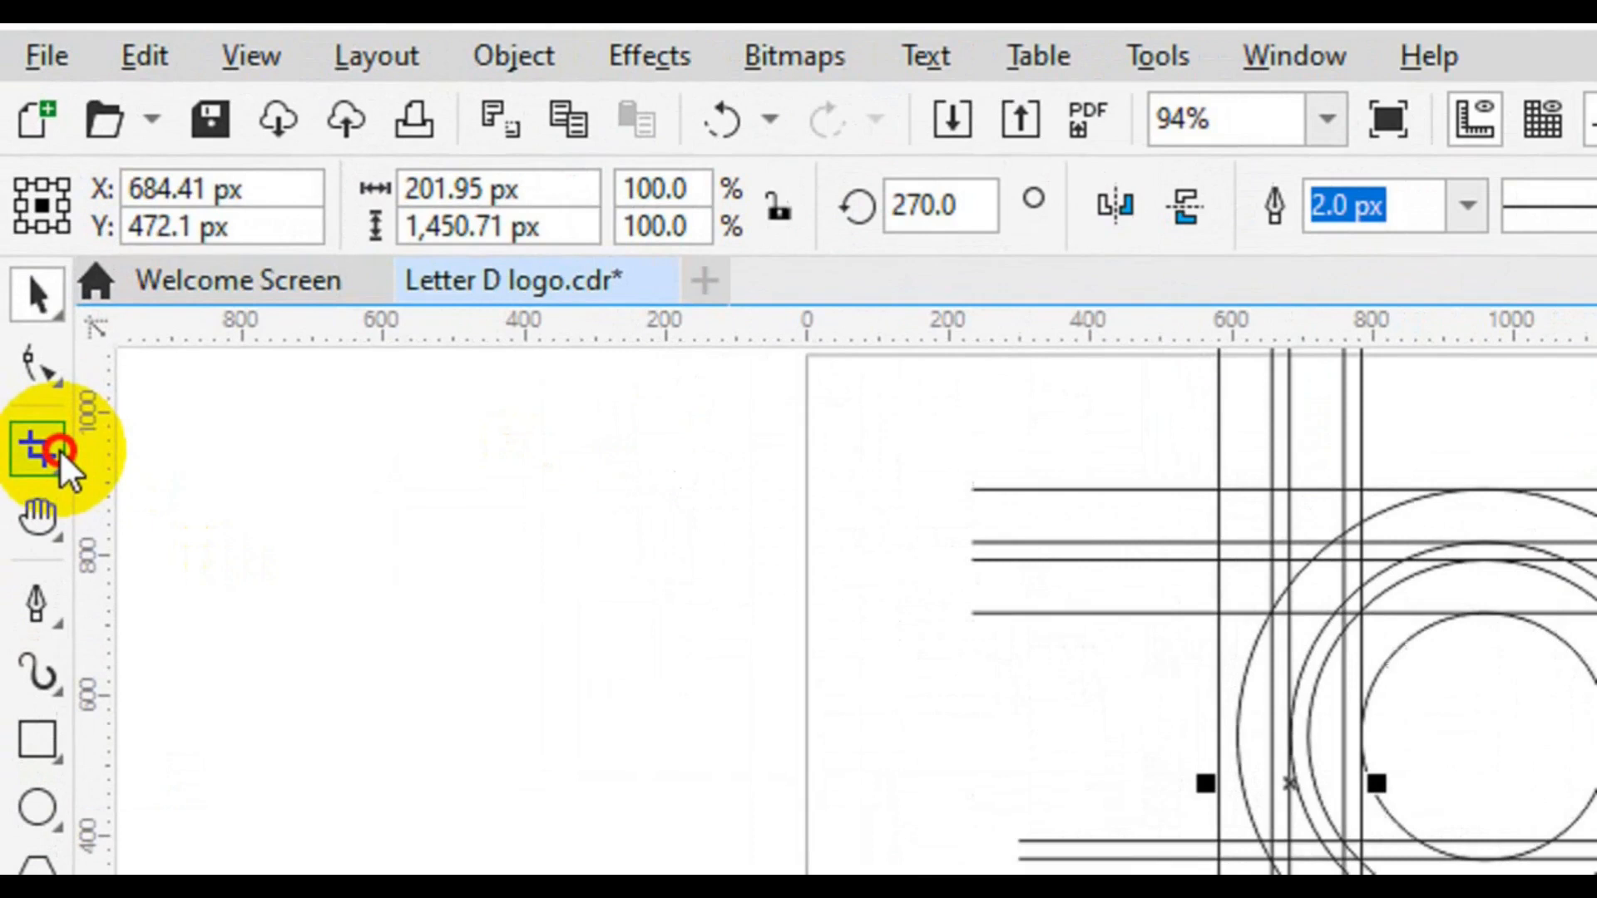
# - Remove the left arcs of the 500 px and 550 px circles with Virtual Segment Delete
pyautogui.click(29, 258)
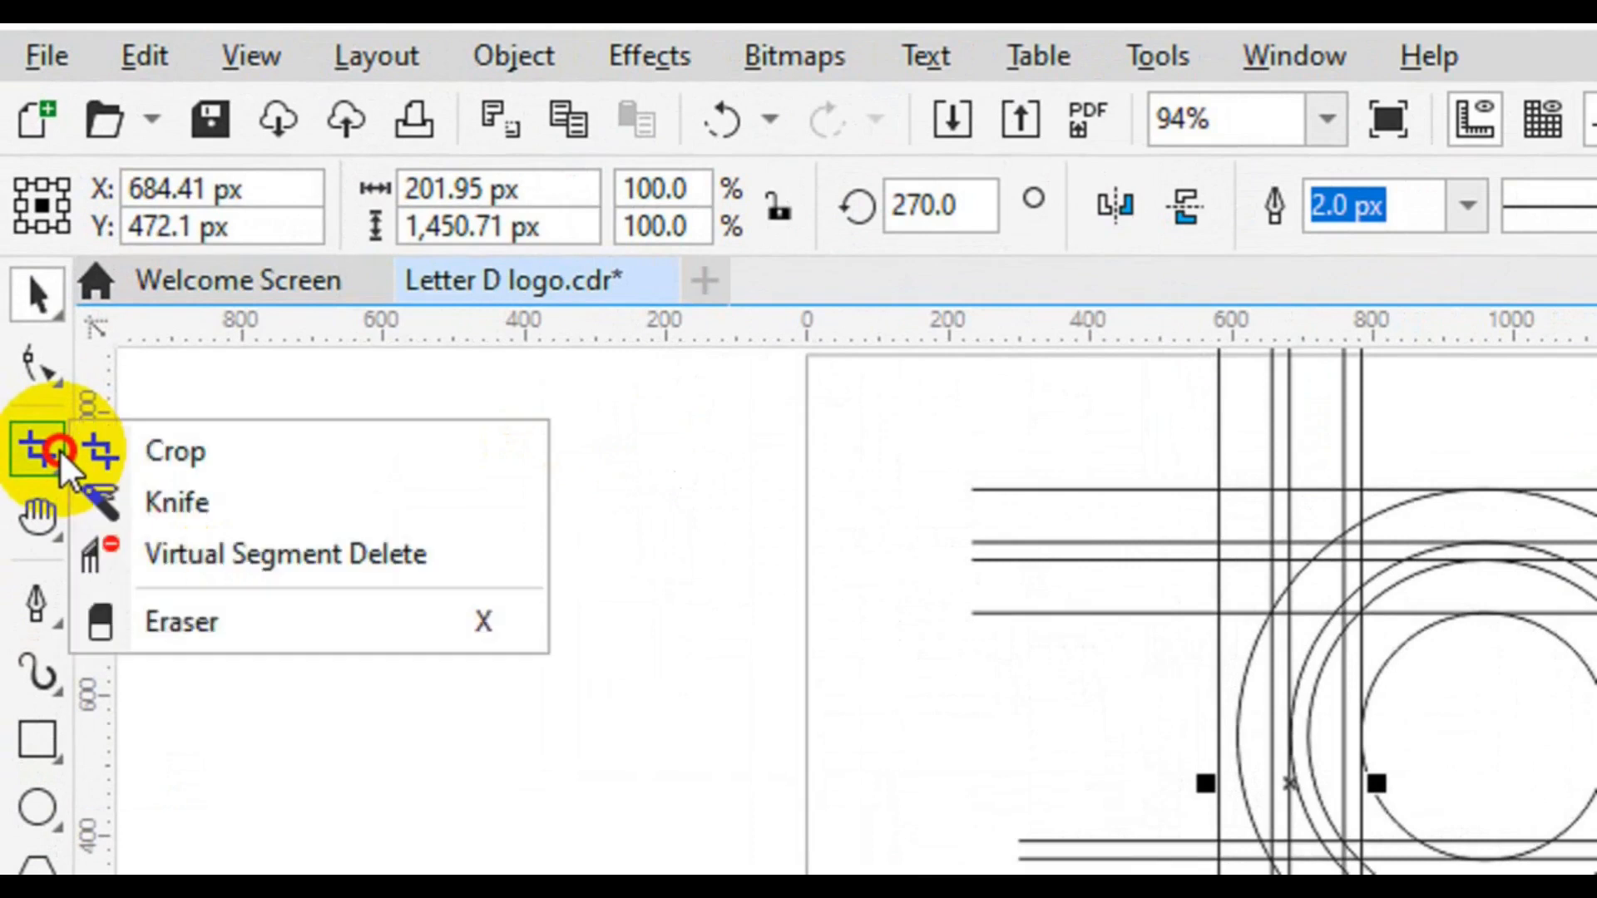
pyautogui.click(200, 566)
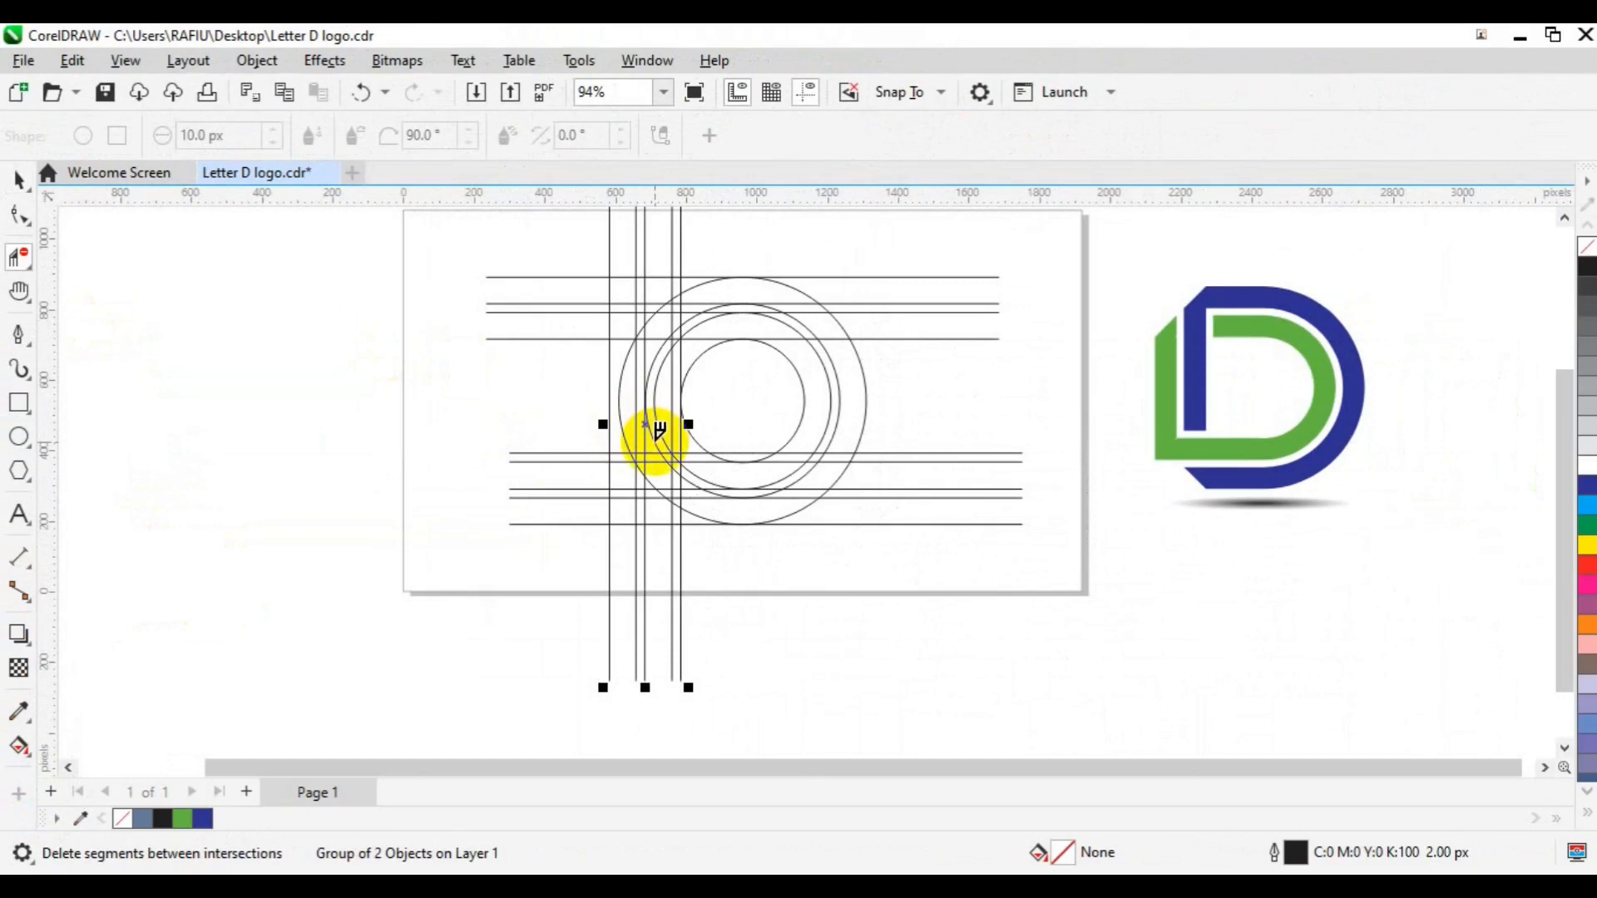
pyautogui.click(657, 426)
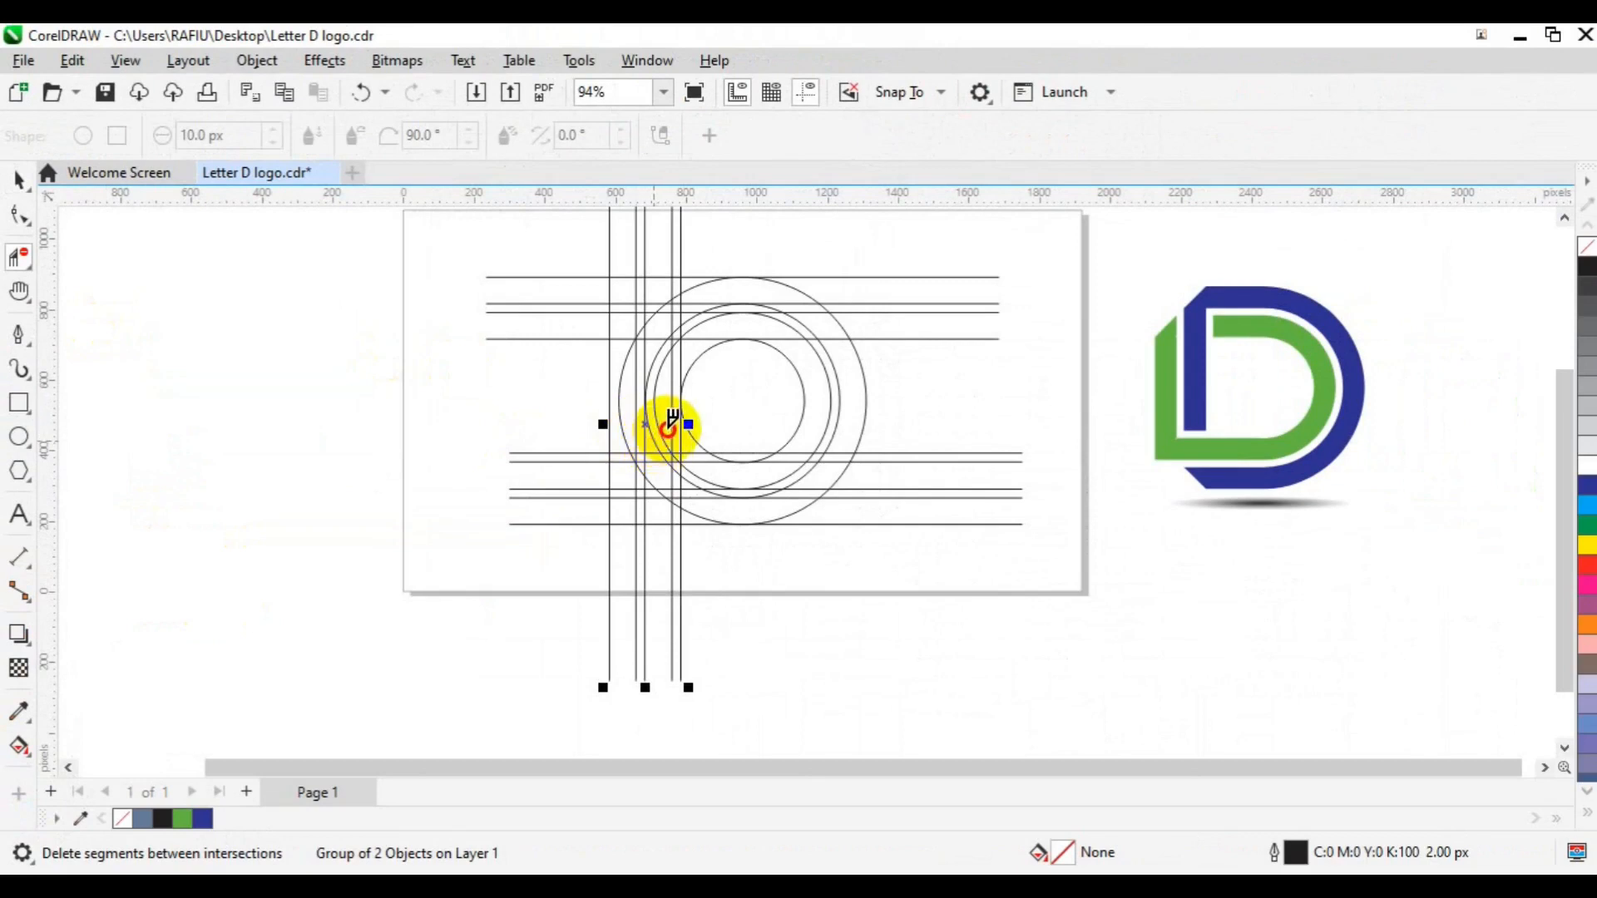
pyautogui.click(663, 441)
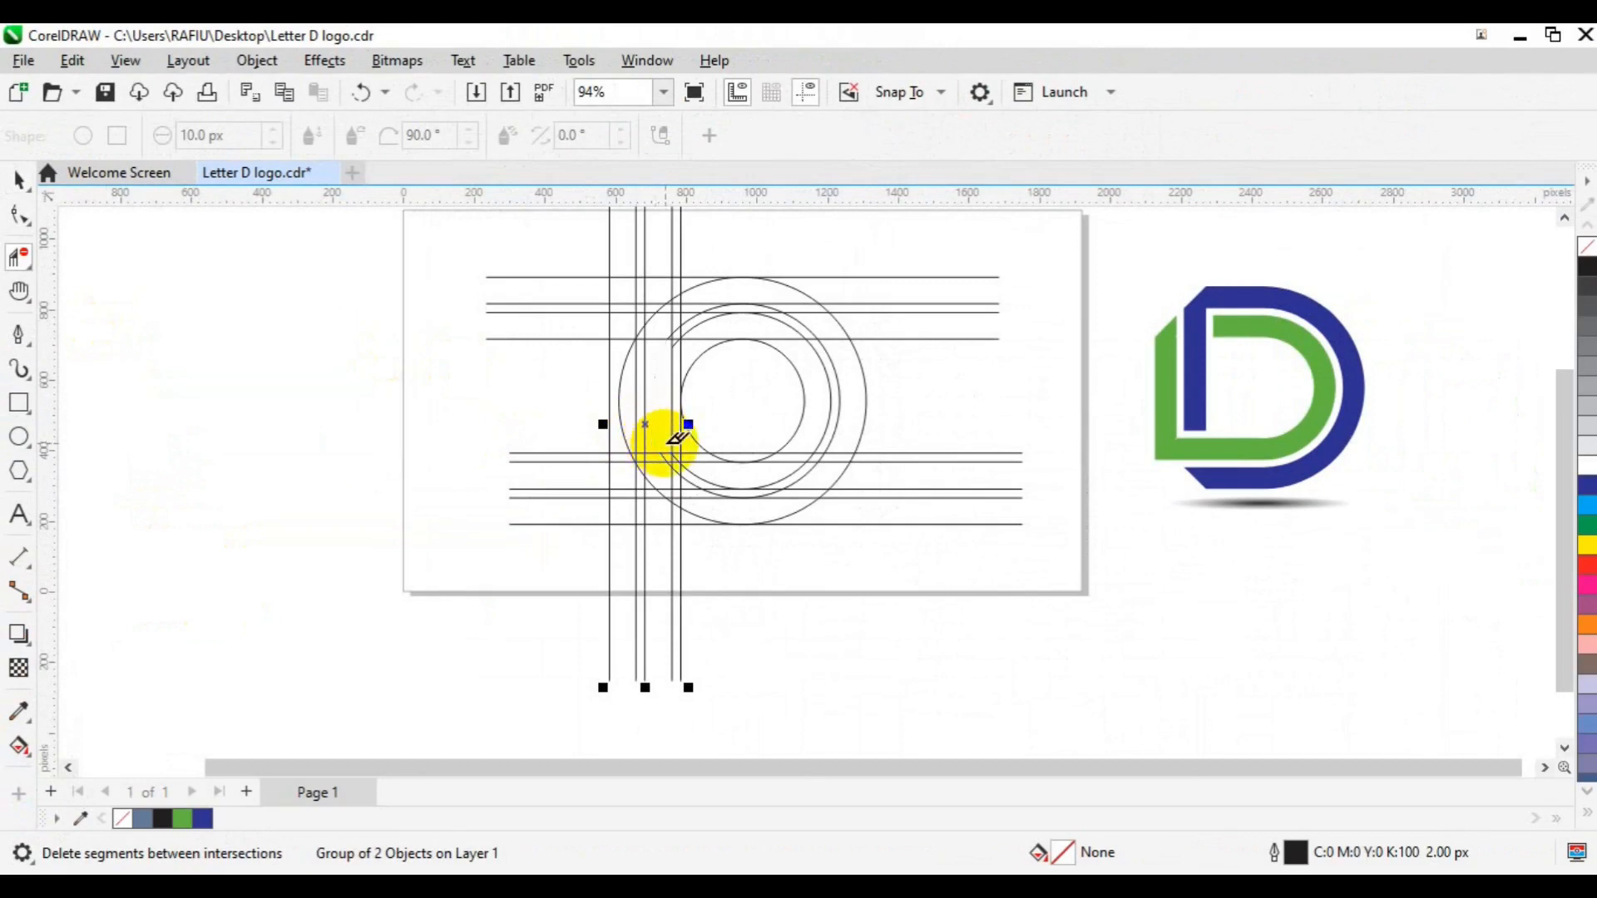
# - Delete the line and arc segments crossing the upper part of the blue stem, between the third and fourth vertical lines
pyautogui.click(661, 325)
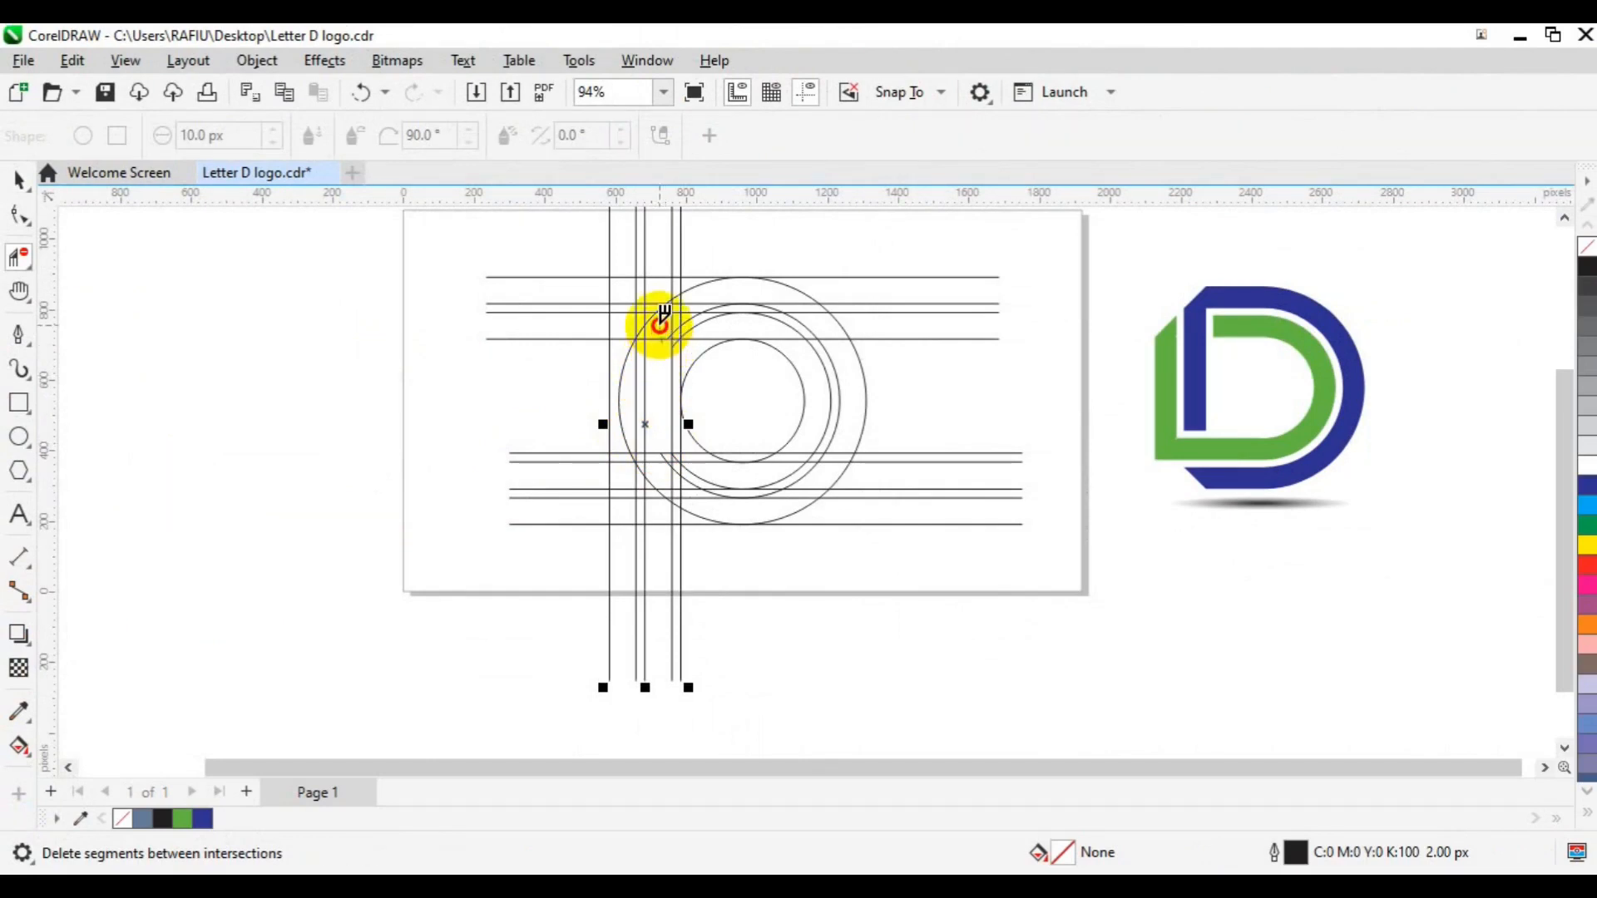
pyautogui.moveTo(660, 326)
pyautogui.mouseDown()
pyautogui.moveTo(655, 301)
pyautogui.moveTo(665, 328)
pyautogui.moveTo(669, 312)
pyautogui.mouseUp()
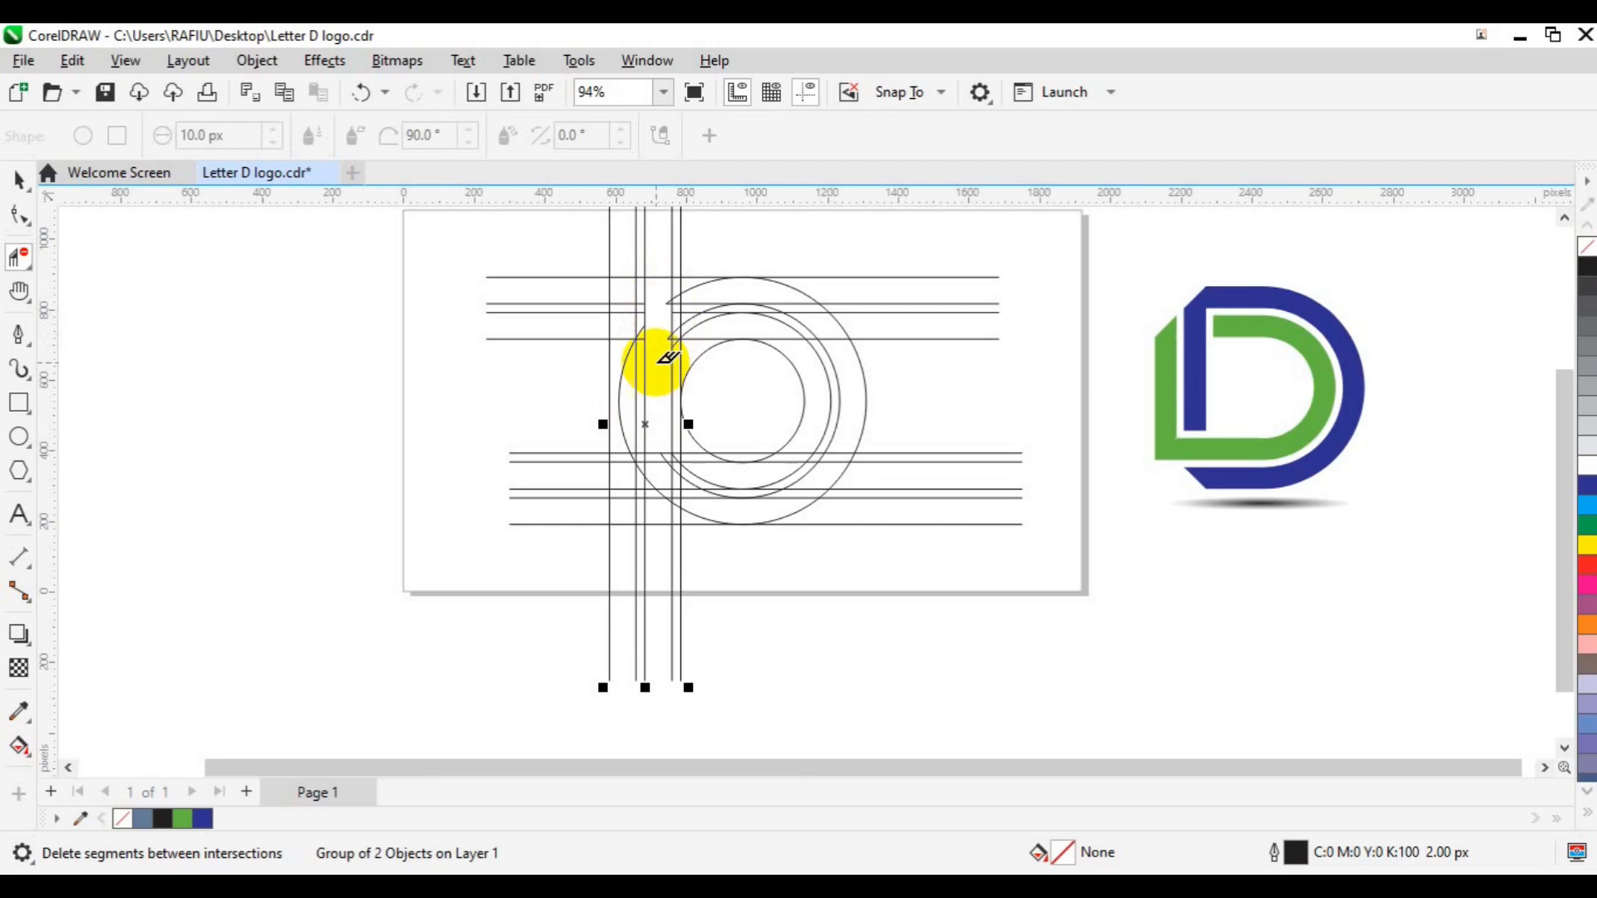
pyautogui.scroll(2, 669, 358)
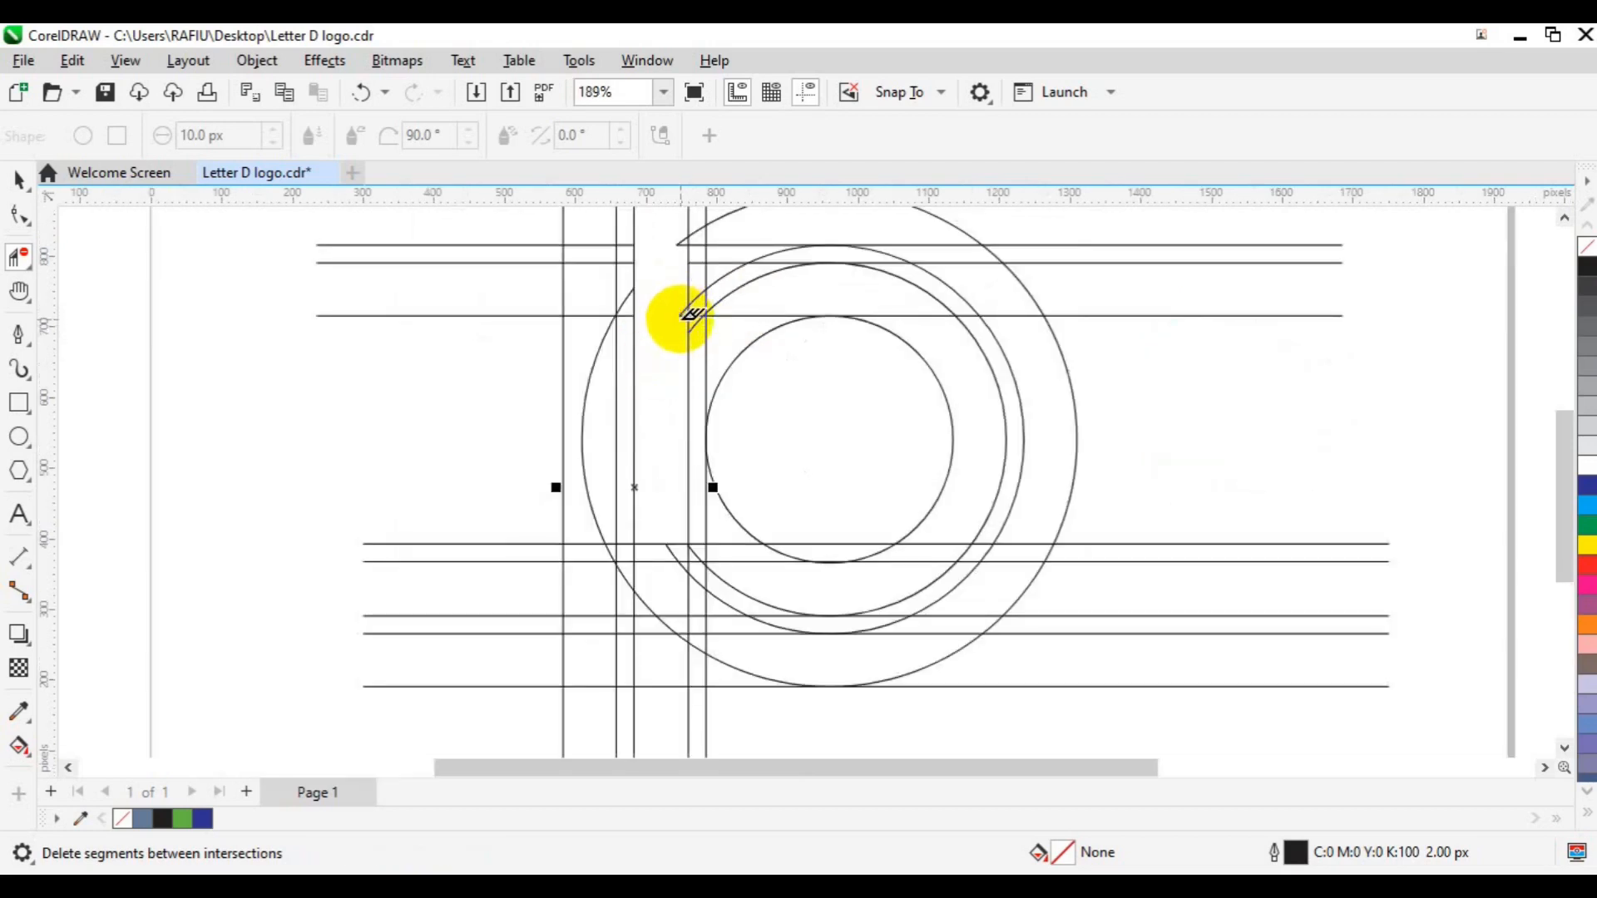
pyautogui.click(681, 314)
pyautogui.moveTo(678, 229); pyautogui.dragTo(689, 305)
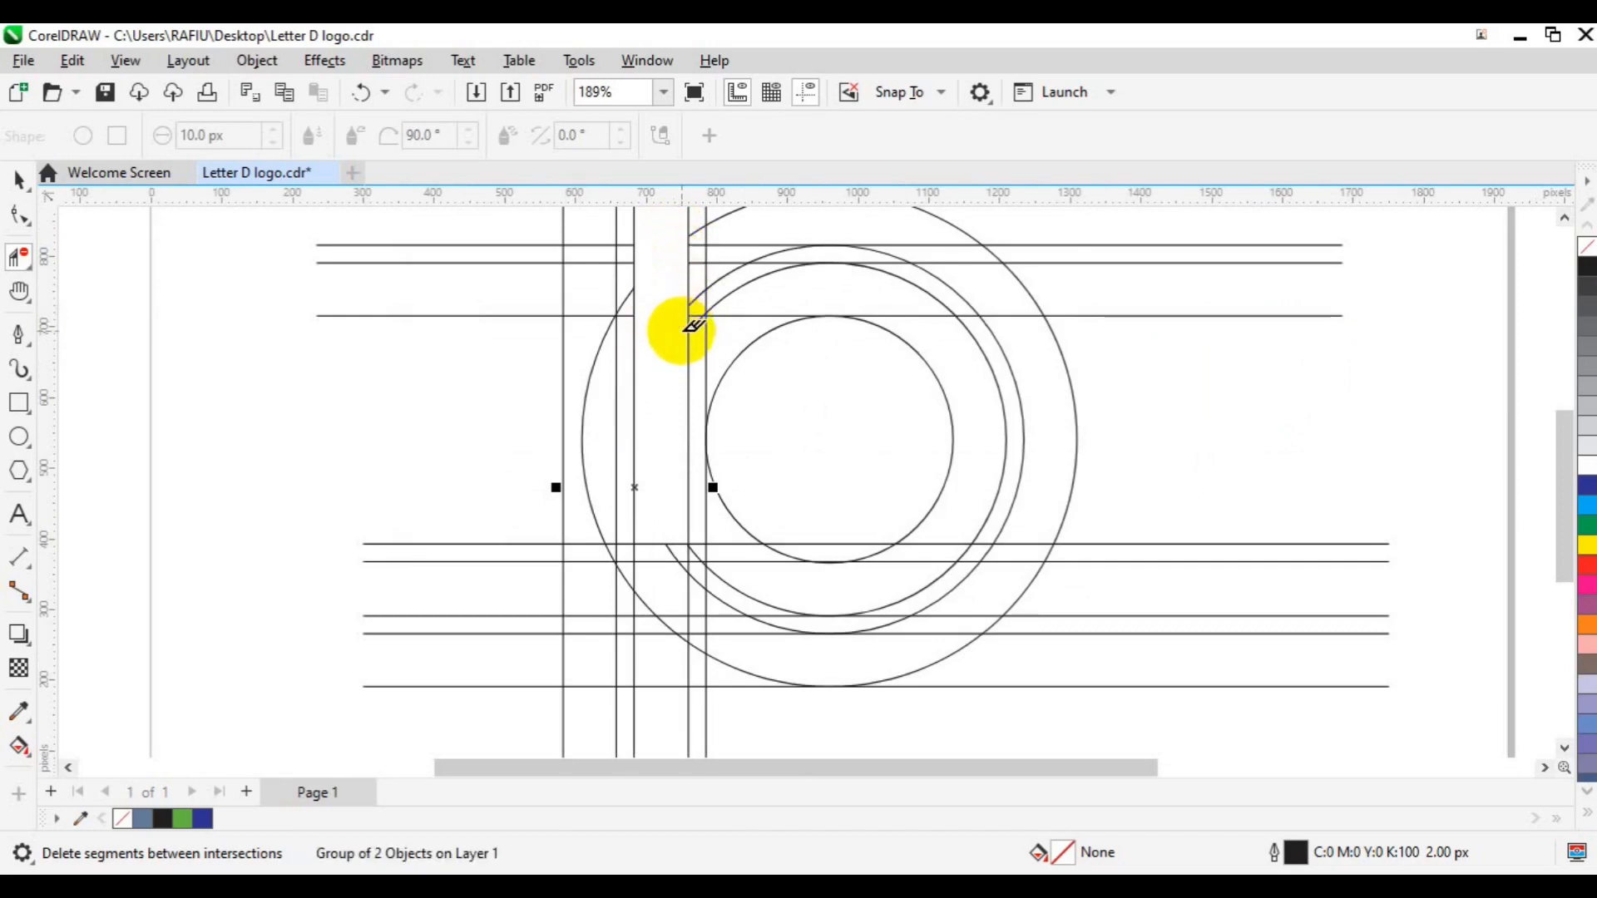
# - Delete the segments crossing the blue D's top bar, outer ring between the 550 px and 700 px circles, and bottom bar
pyautogui.scroll(-2, 677, 327)
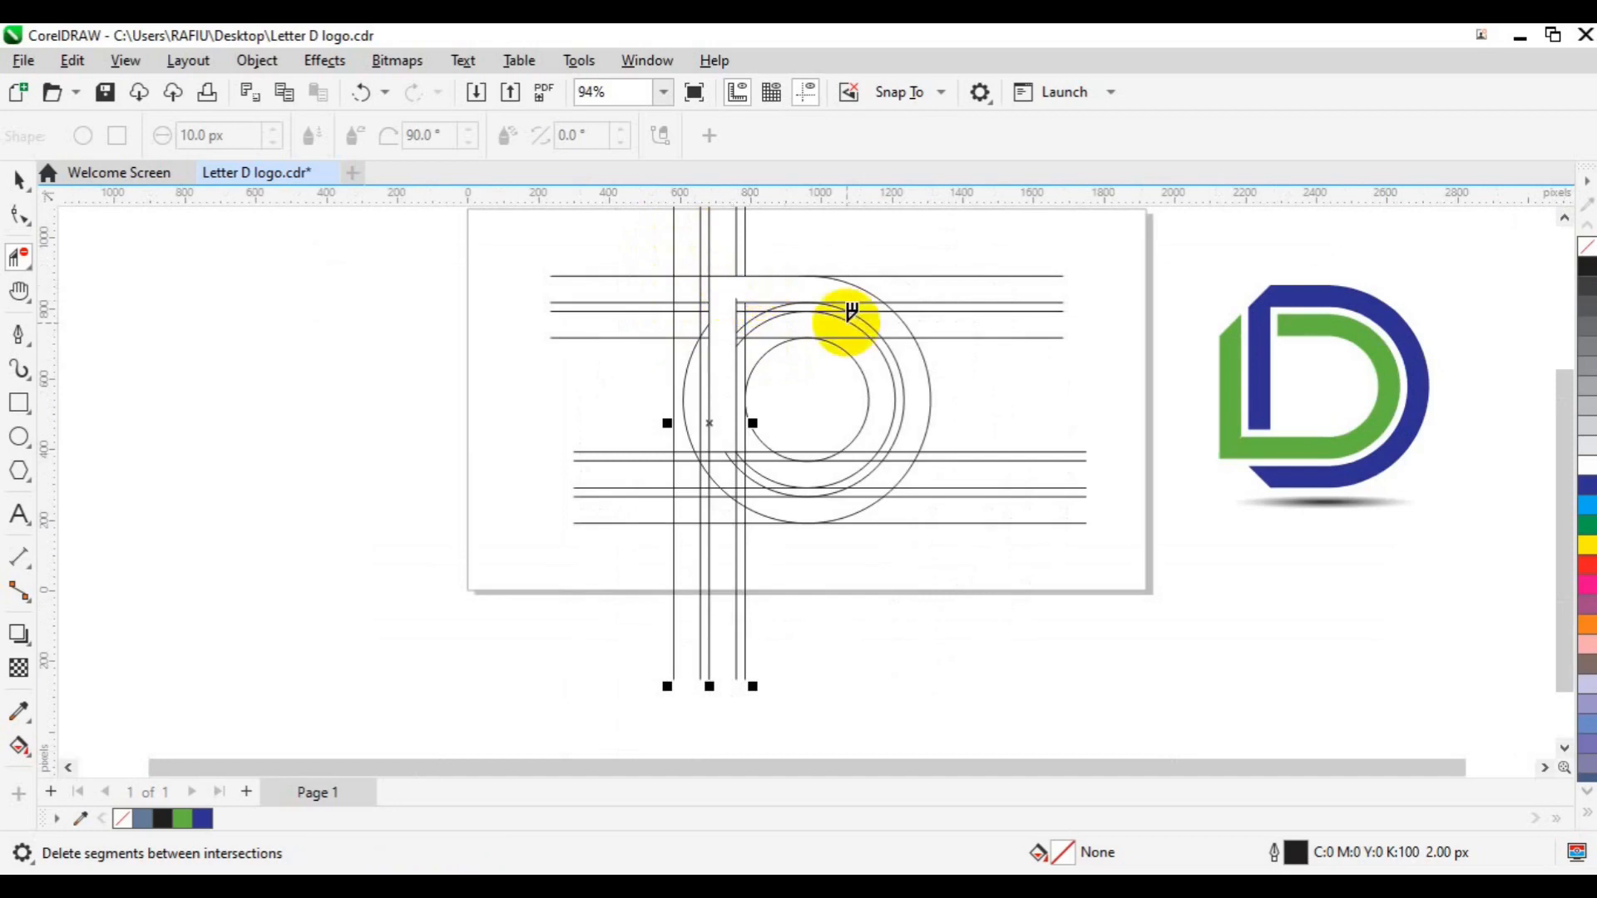
pyautogui.click(735, 302)
pyautogui.hotkey('ctrl', 'z')
pyautogui.click(737, 301)
pyautogui.moveTo(866, 300)
pyautogui.mouseDown()
pyautogui.moveTo(915, 367)
pyautogui.moveTo(904, 464)
pyautogui.mouseUp()
pyautogui.moveTo(760, 520); pyautogui.dragTo(891, 476)
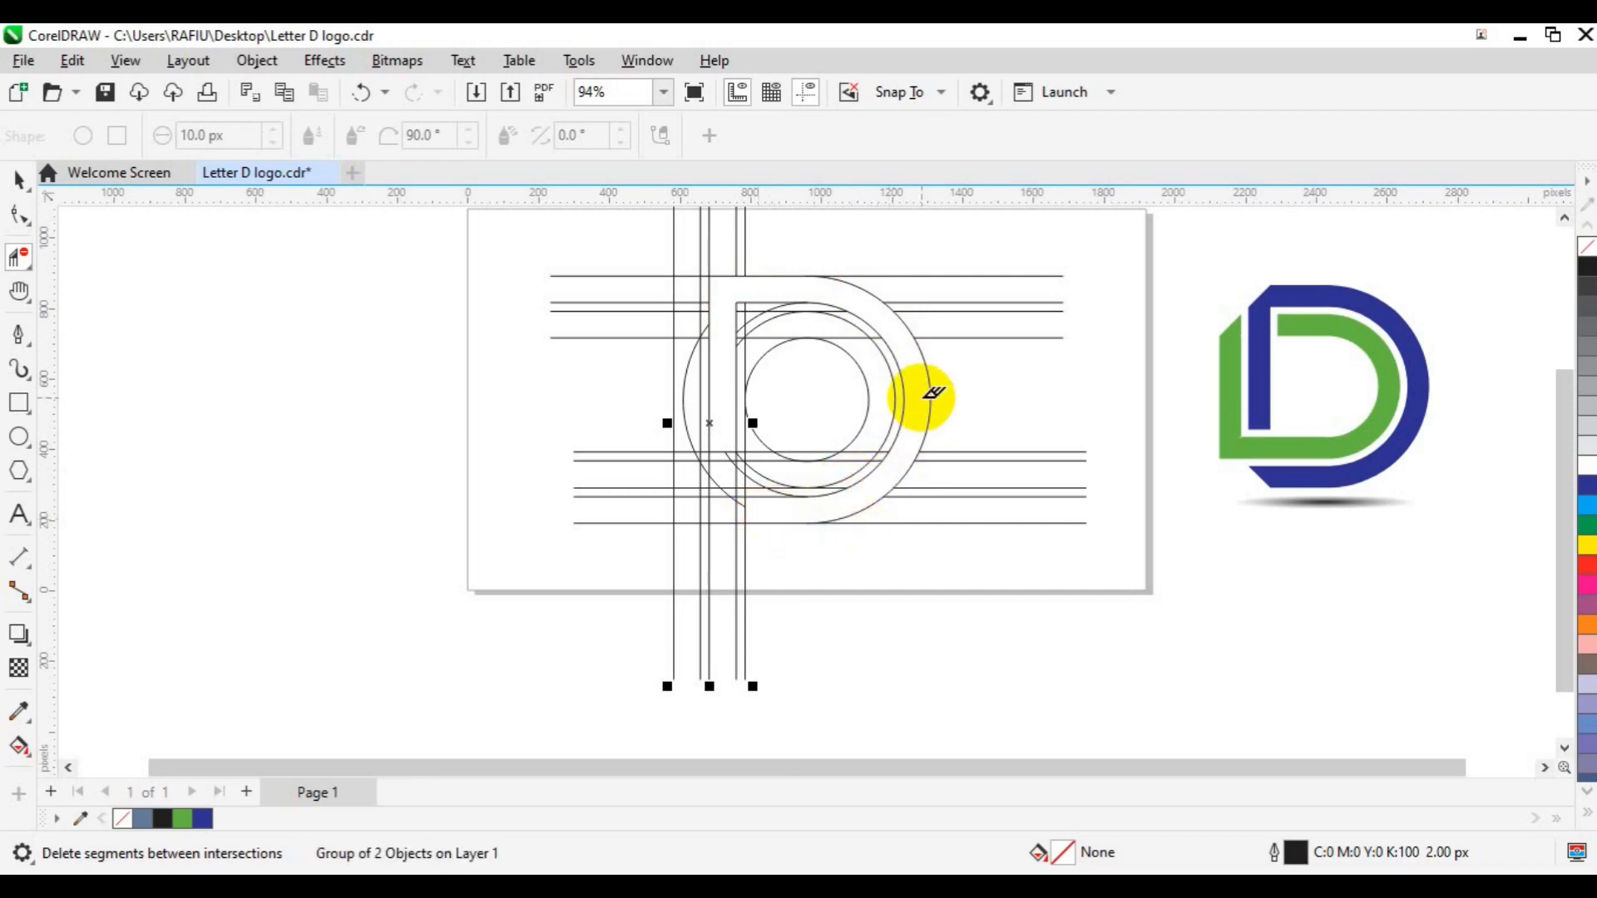
# - Clear the segments crossing the green band between the 350 px and 500 px circles, and trim the leftovers at its lower-left corner
pyautogui.scroll(2, 777, 321)
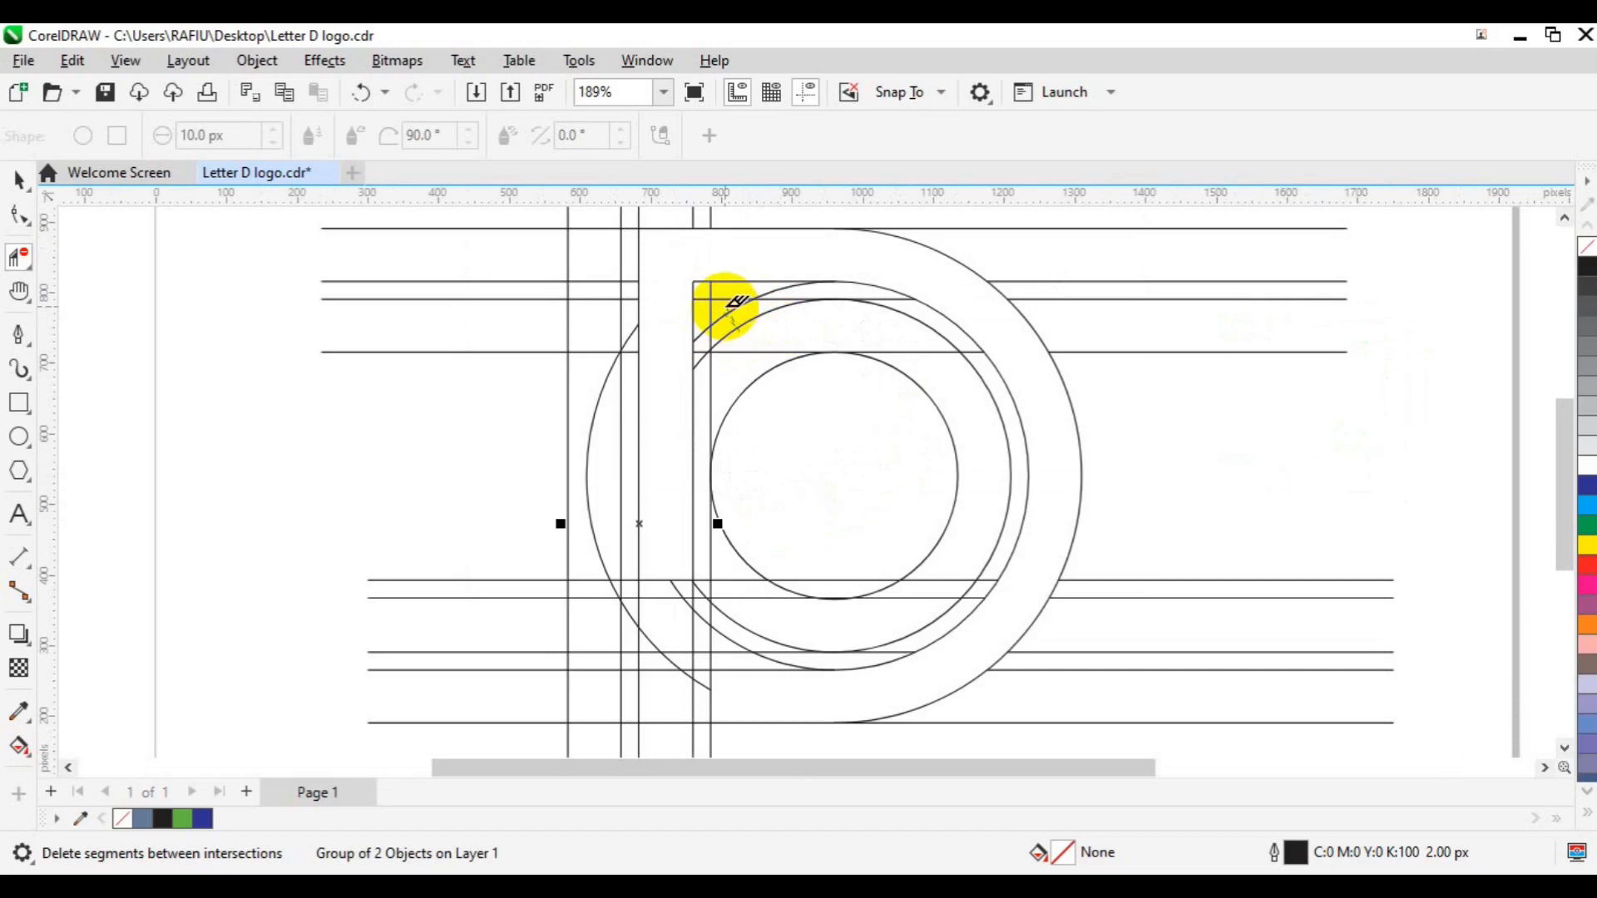
pyautogui.moveTo(736, 303)
pyautogui.mouseDown()
pyautogui.moveTo(899, 332)
pyautogui.moveTo(956, 365)
pyautogui.moveTo(980, 540)
pyautogui.moveTo(927, 599)
pyautogui.moveTo(820, 631)
pyautogui.moveTo(696, 613)
pyautogui.moveTo(663, 641)
pyautogui.moveTo(599, 635)
pyautogui.moveTo(713, 599)
pyautogui.mouseUp()
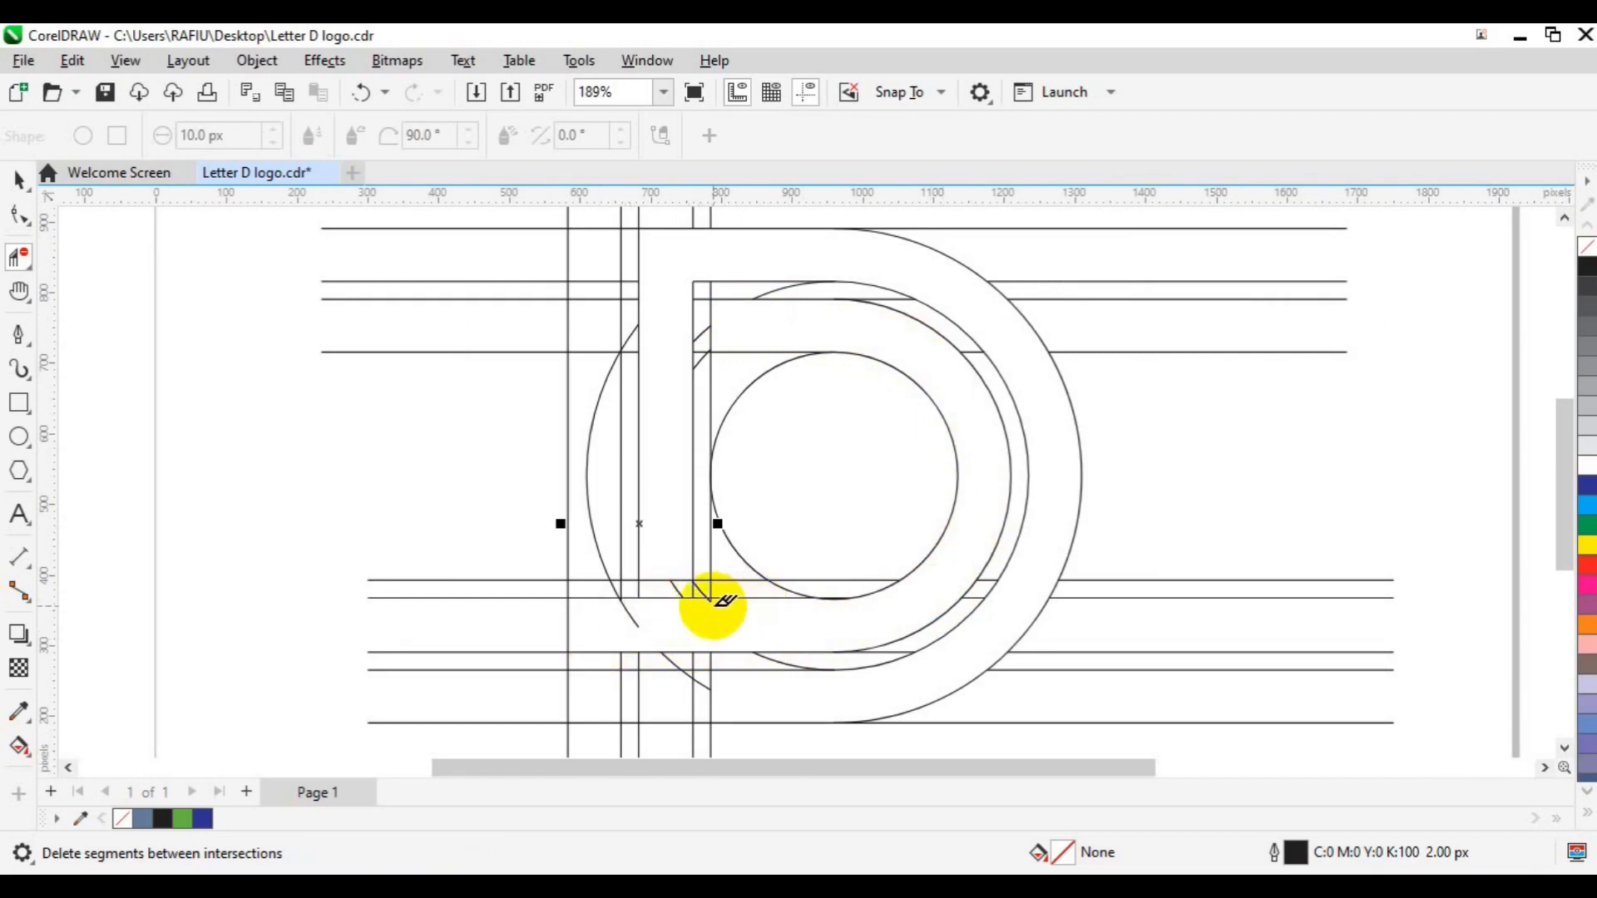
pyautogui.scroll(2, 713, 601)
pyautogui.click(710, 581)
pyautogui.click(410, 663)
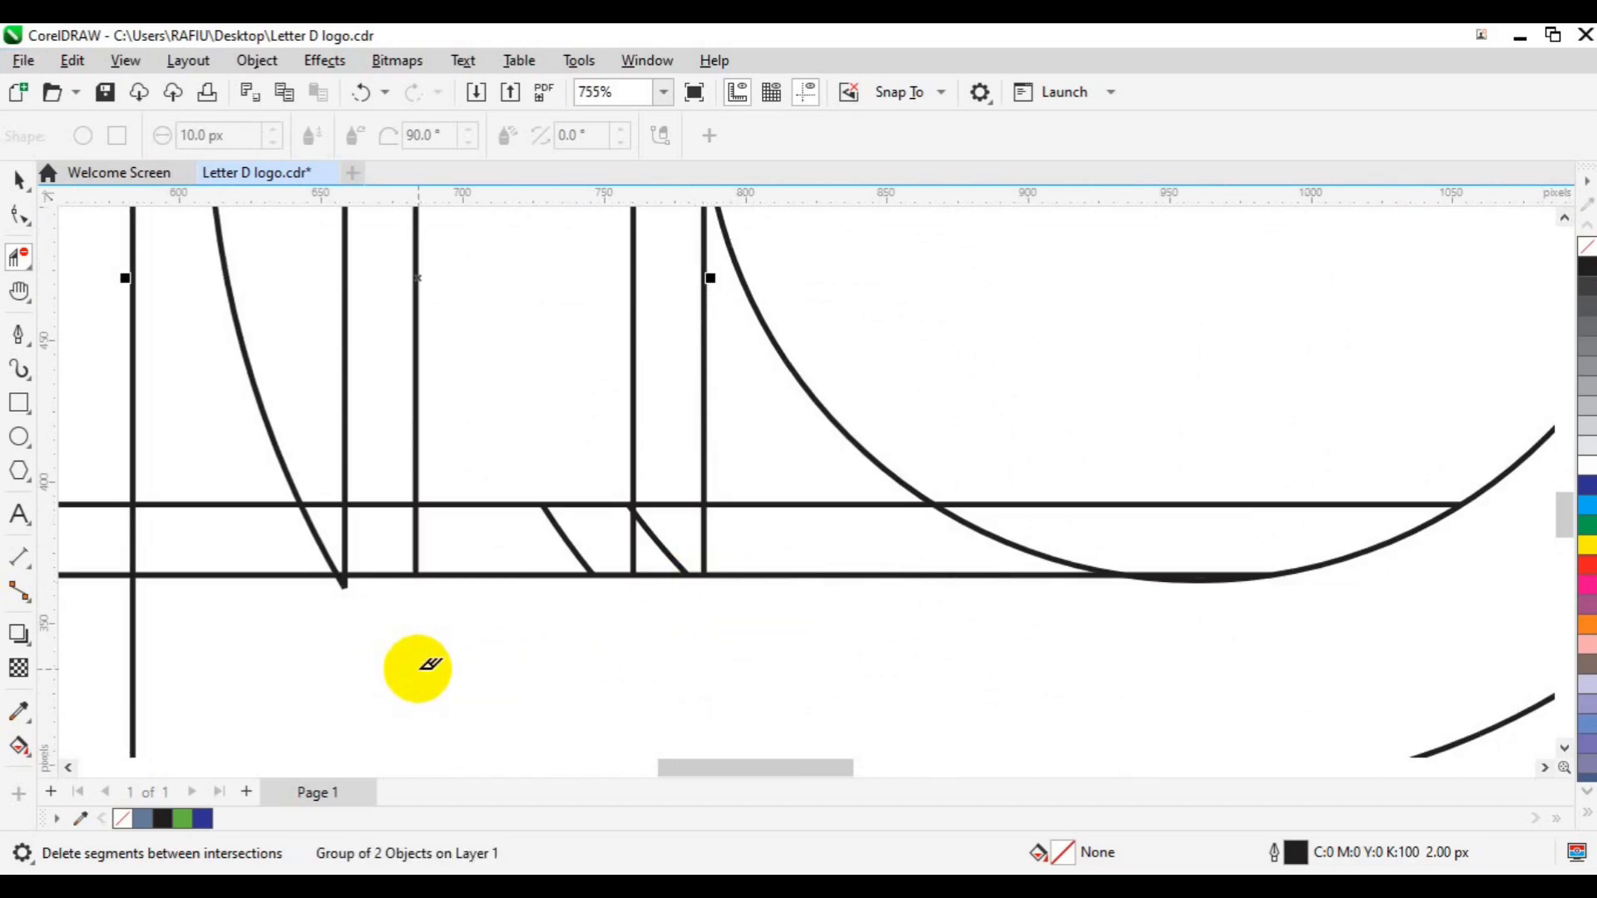
pyautogui.click(343, 574)
pyautogui.scroll(-5, 370, 587)
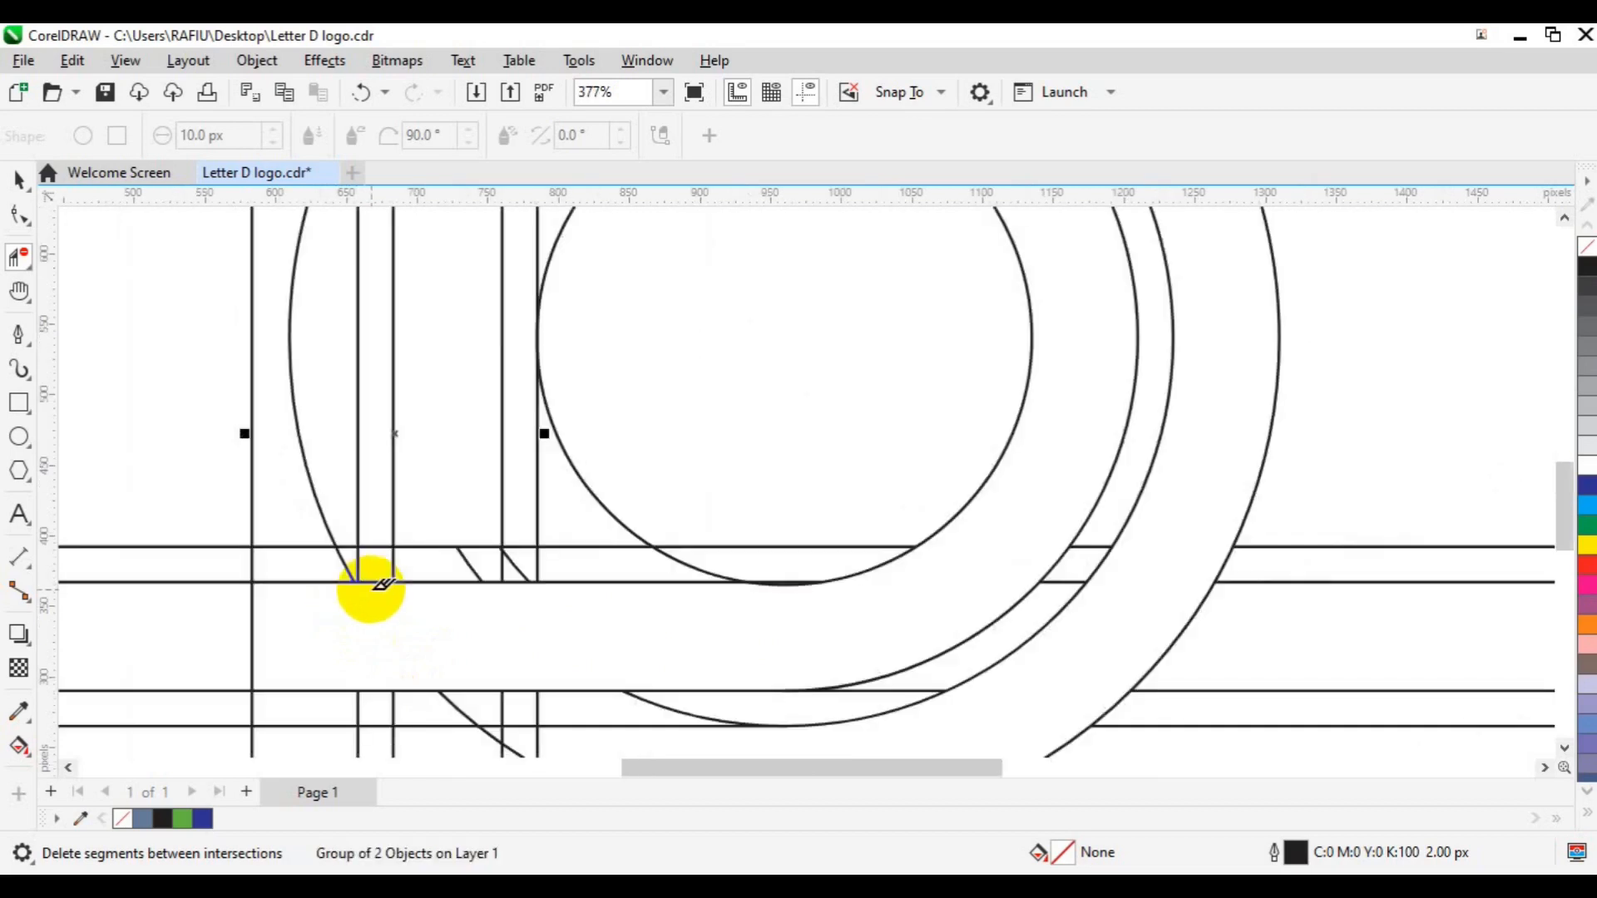
# - Delete the segments crossing the green D's left stem between the first two vertical lines, and the stray arc in the blue bottom bar
pyautogui.scroll(-2, 383, 585)
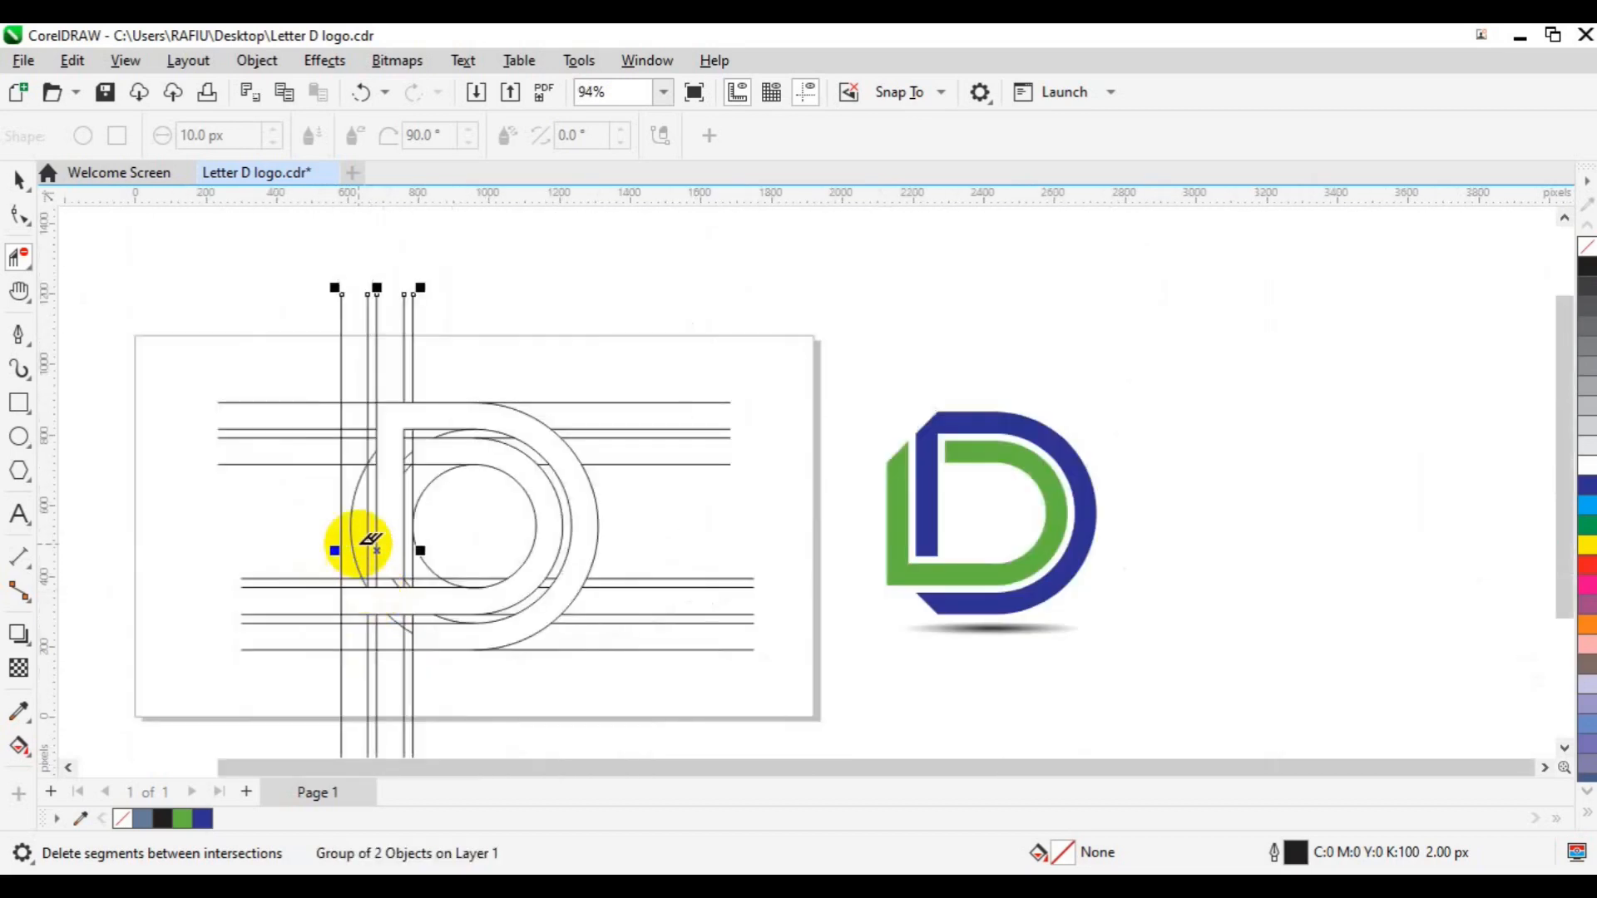
pyautogui.moveTo(358, 589)
pyautogui.mouseDown()
pyautogui.moveTo(353, 459)
pyautogui.moveTo(350, 592)
pyautogui.moveTo(368, 559)
pyautogui.mouseUp()
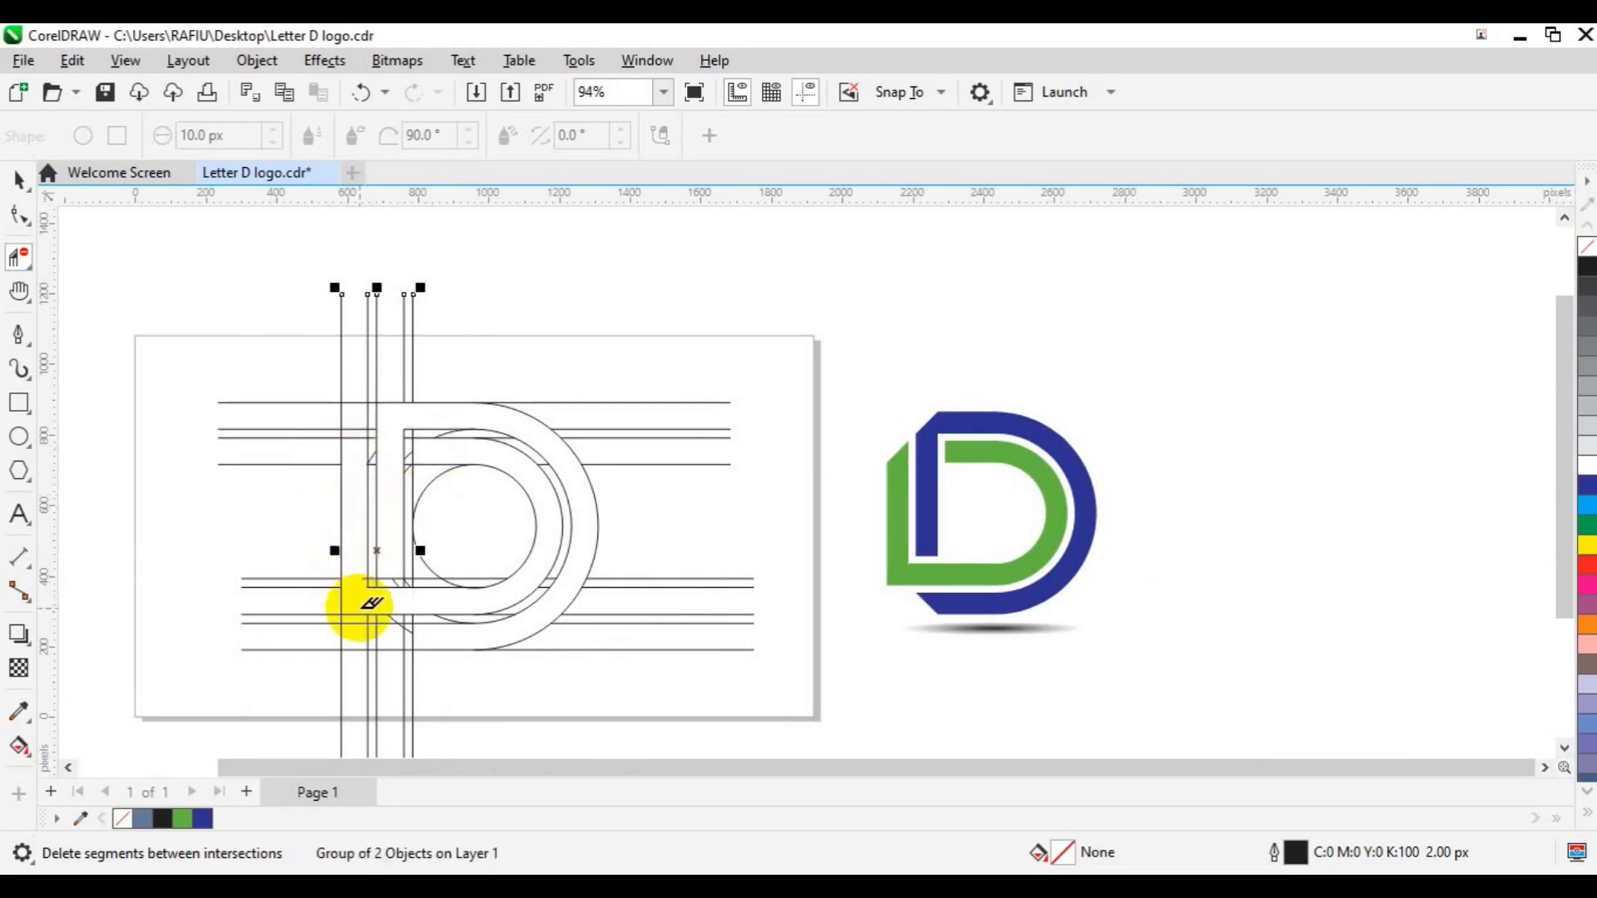
pyautogui.scroll(4, 361, 610)
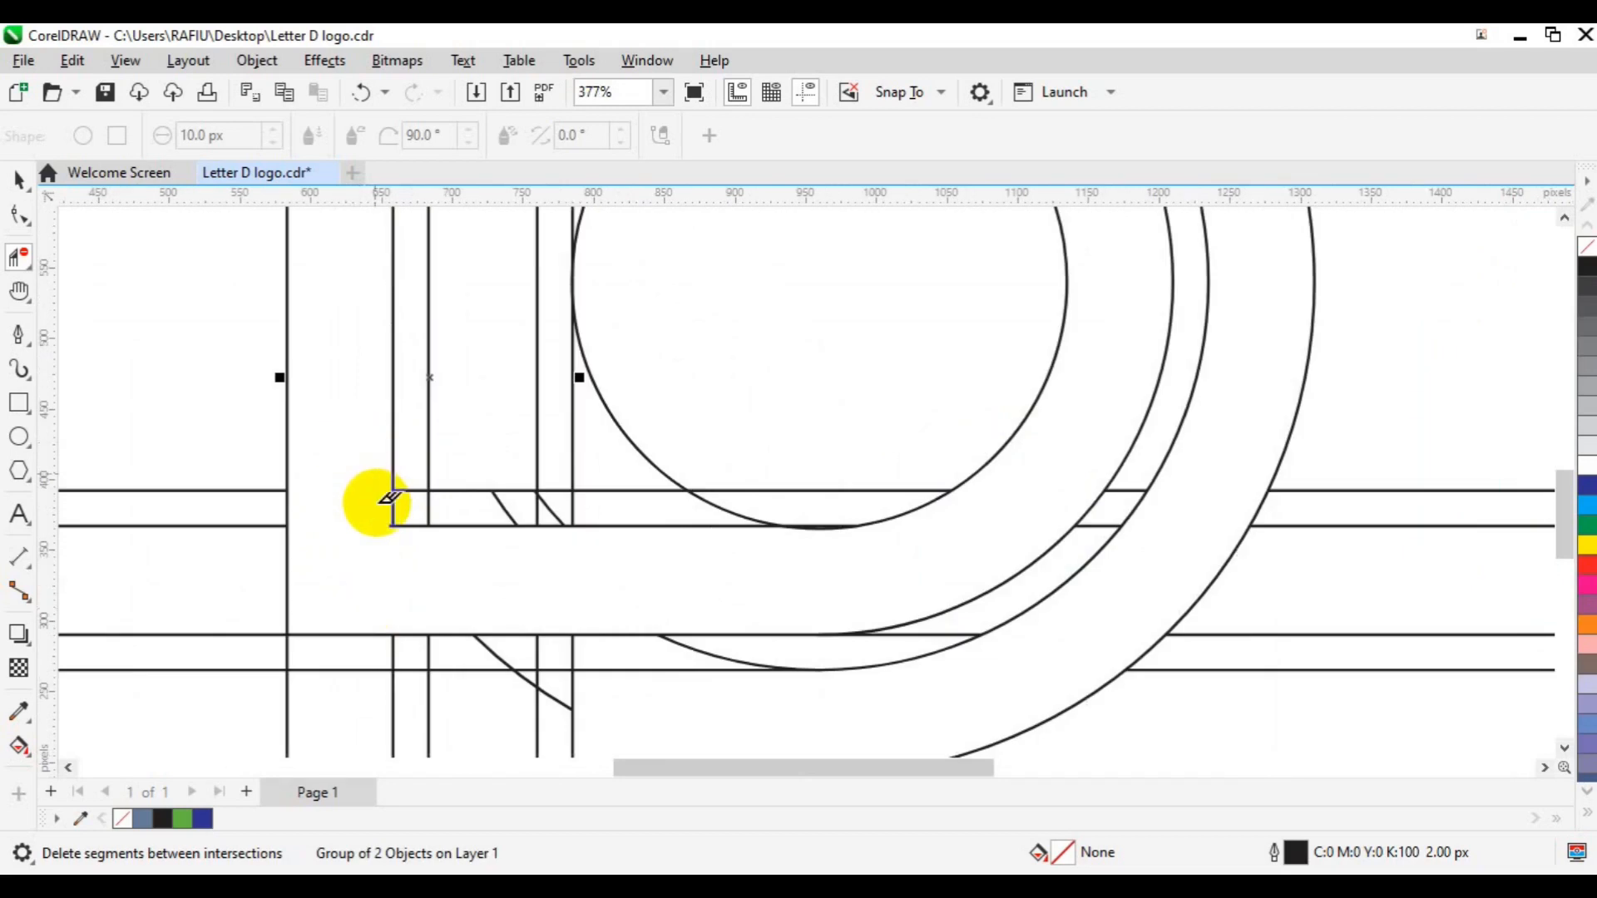
pyautogui.scroll(-2, 399, 645)
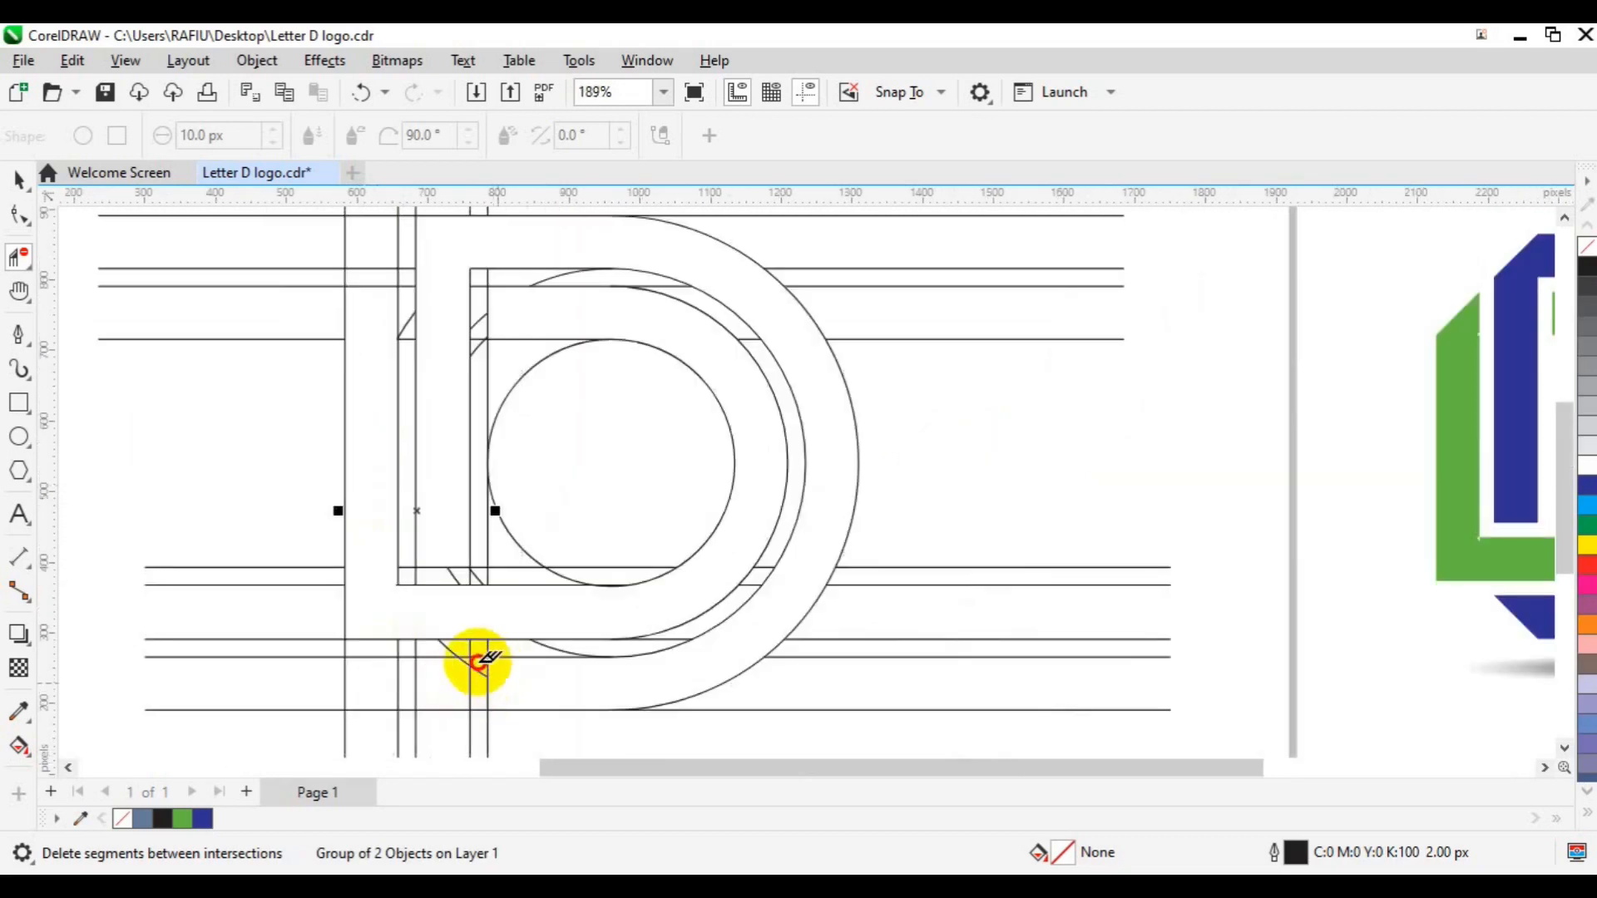
pyautogui.scroll(-2, 480, 665)
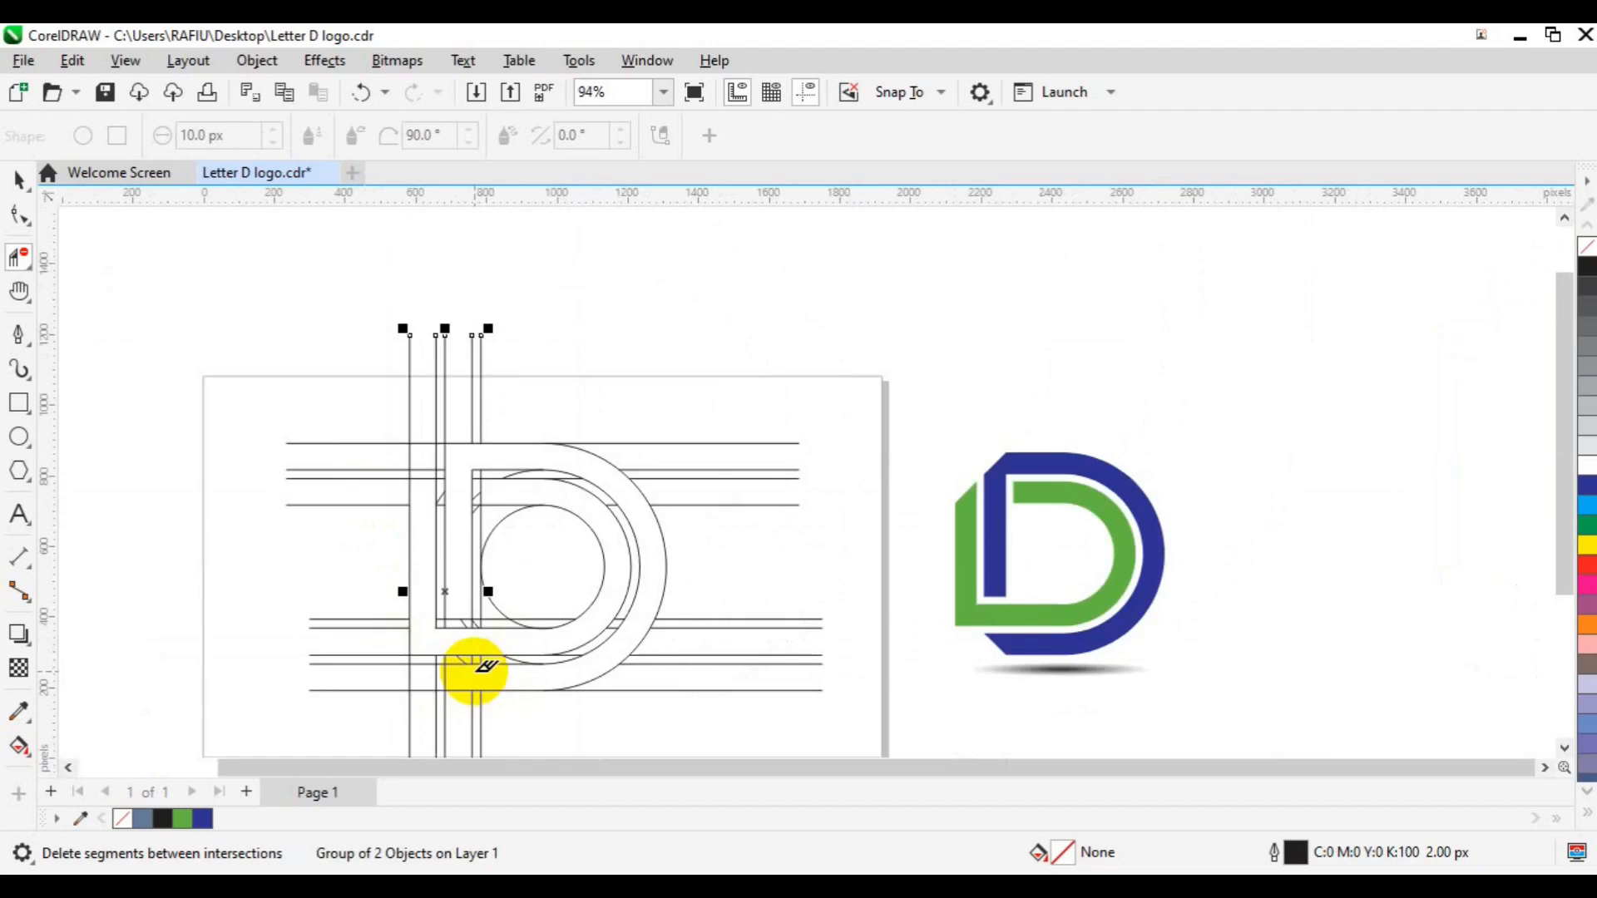
pyautogui.scroll(2, 481, 666)
pyautogui.scroll(-1, 481, 665)
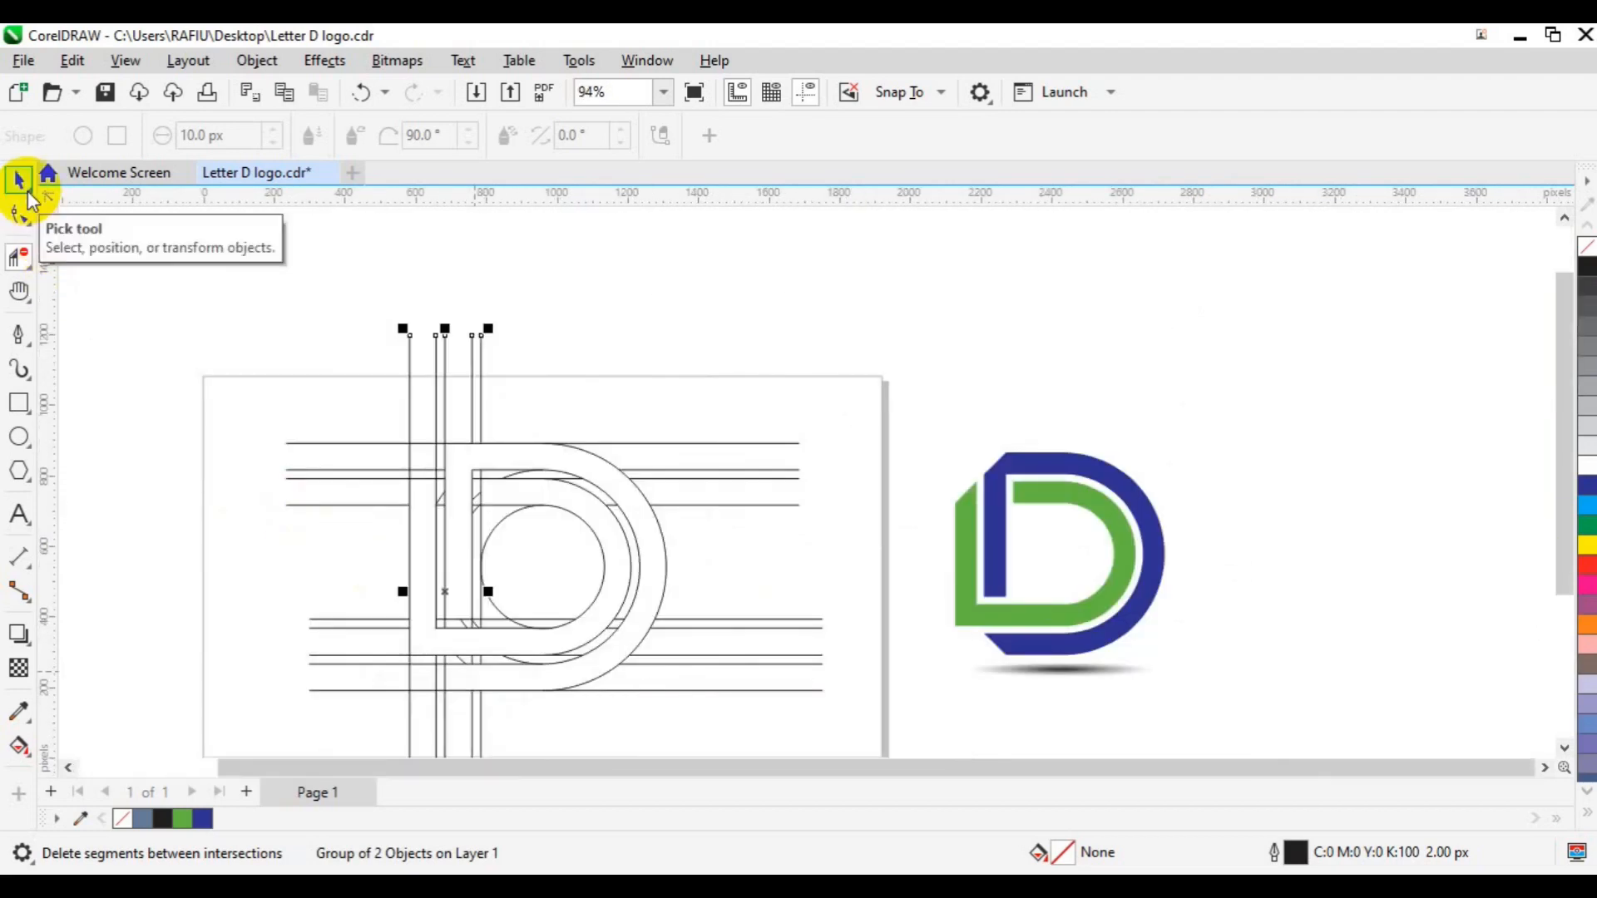
# - Fill the closed inner D band with its left stem and the outer D band using Smart Fill
pyautogui.click(18, 181)
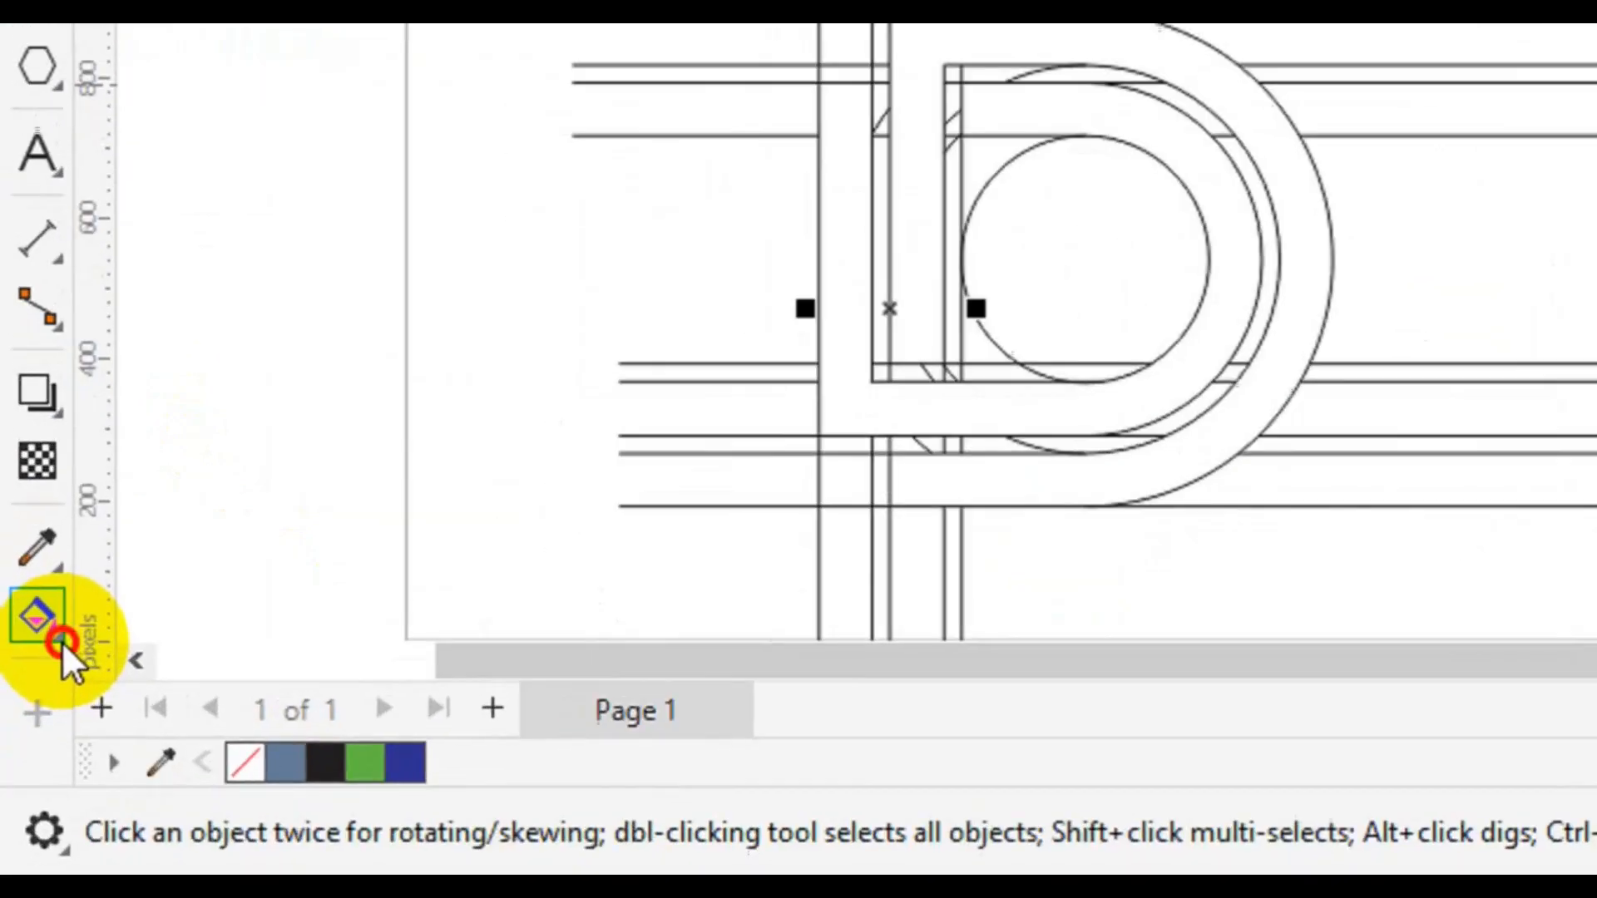
pyautogui.click(31, 757)
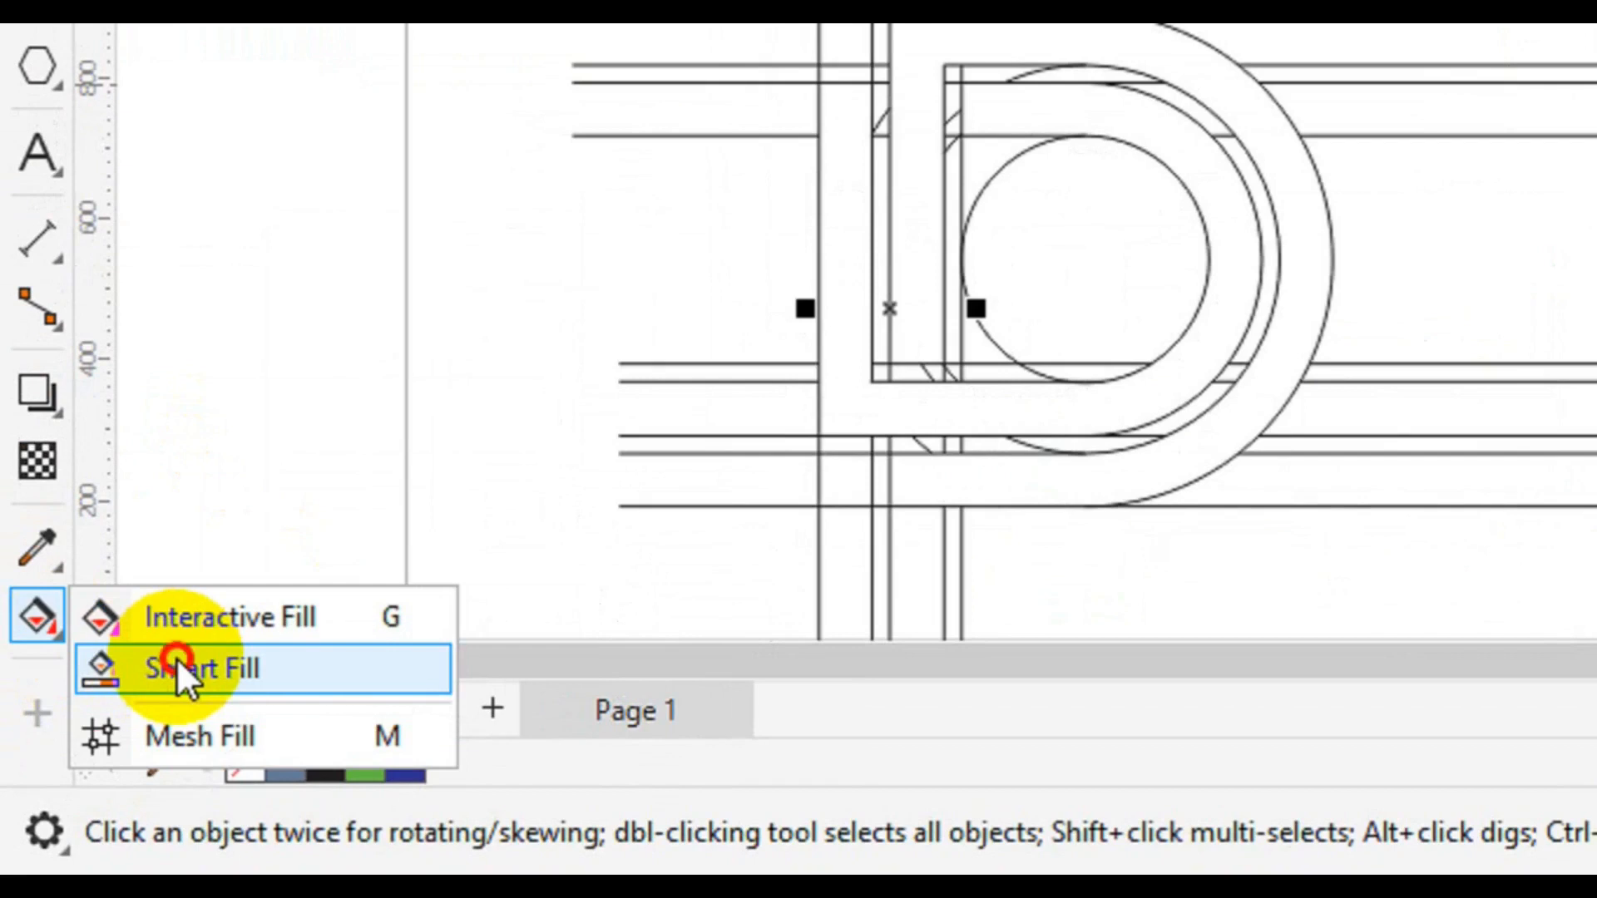
pyautogui.click(176, 665)
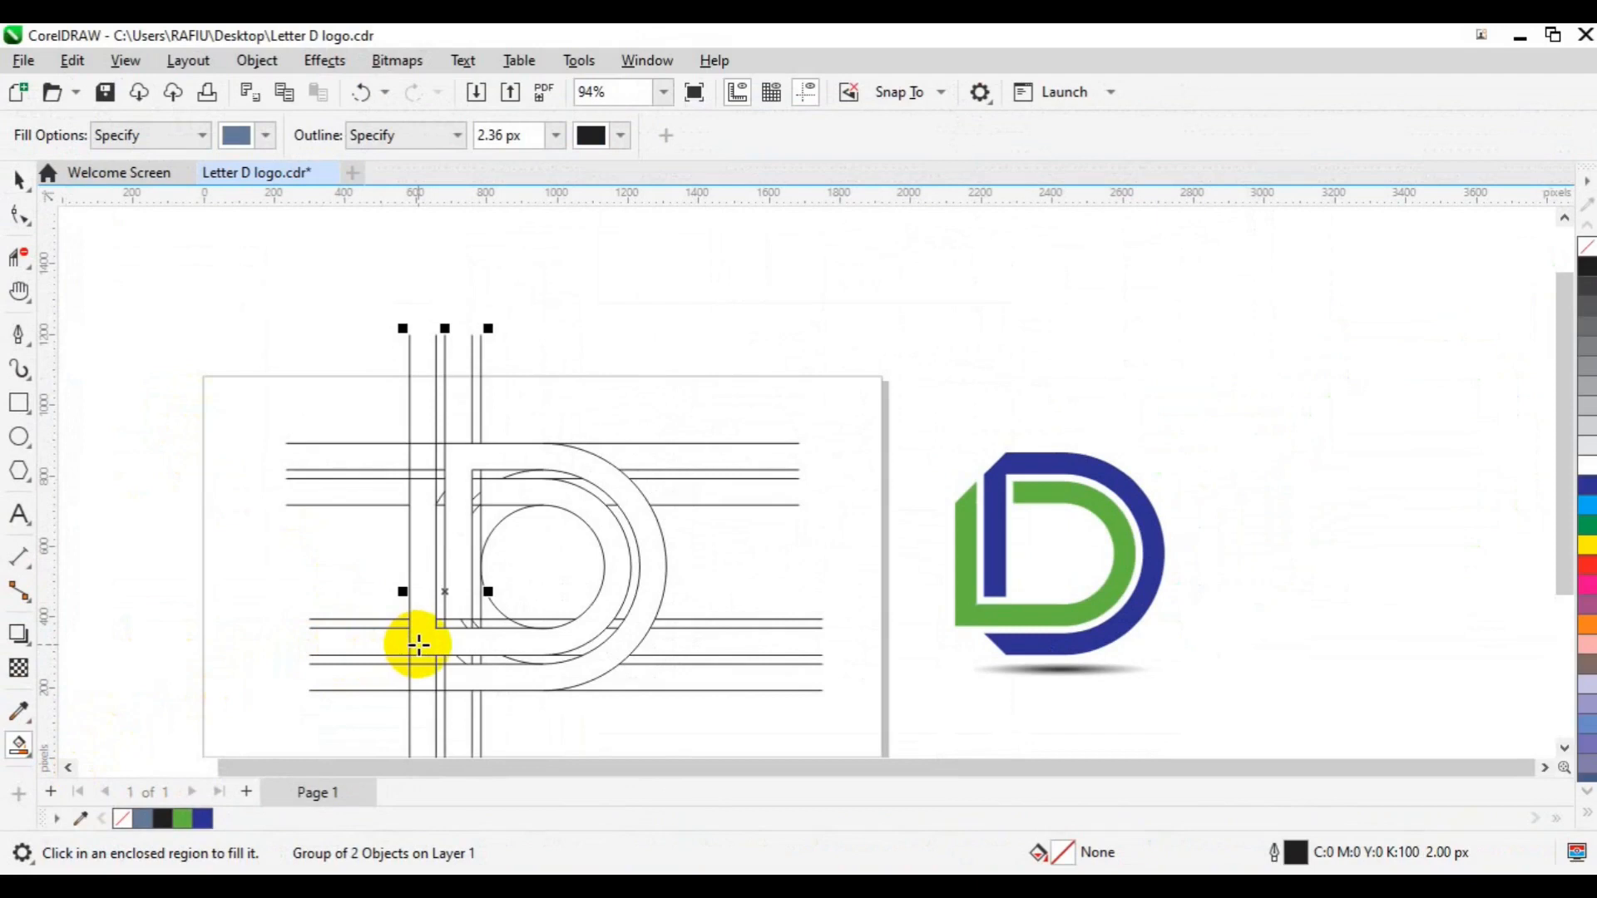
pyautogui.click(418, 644)
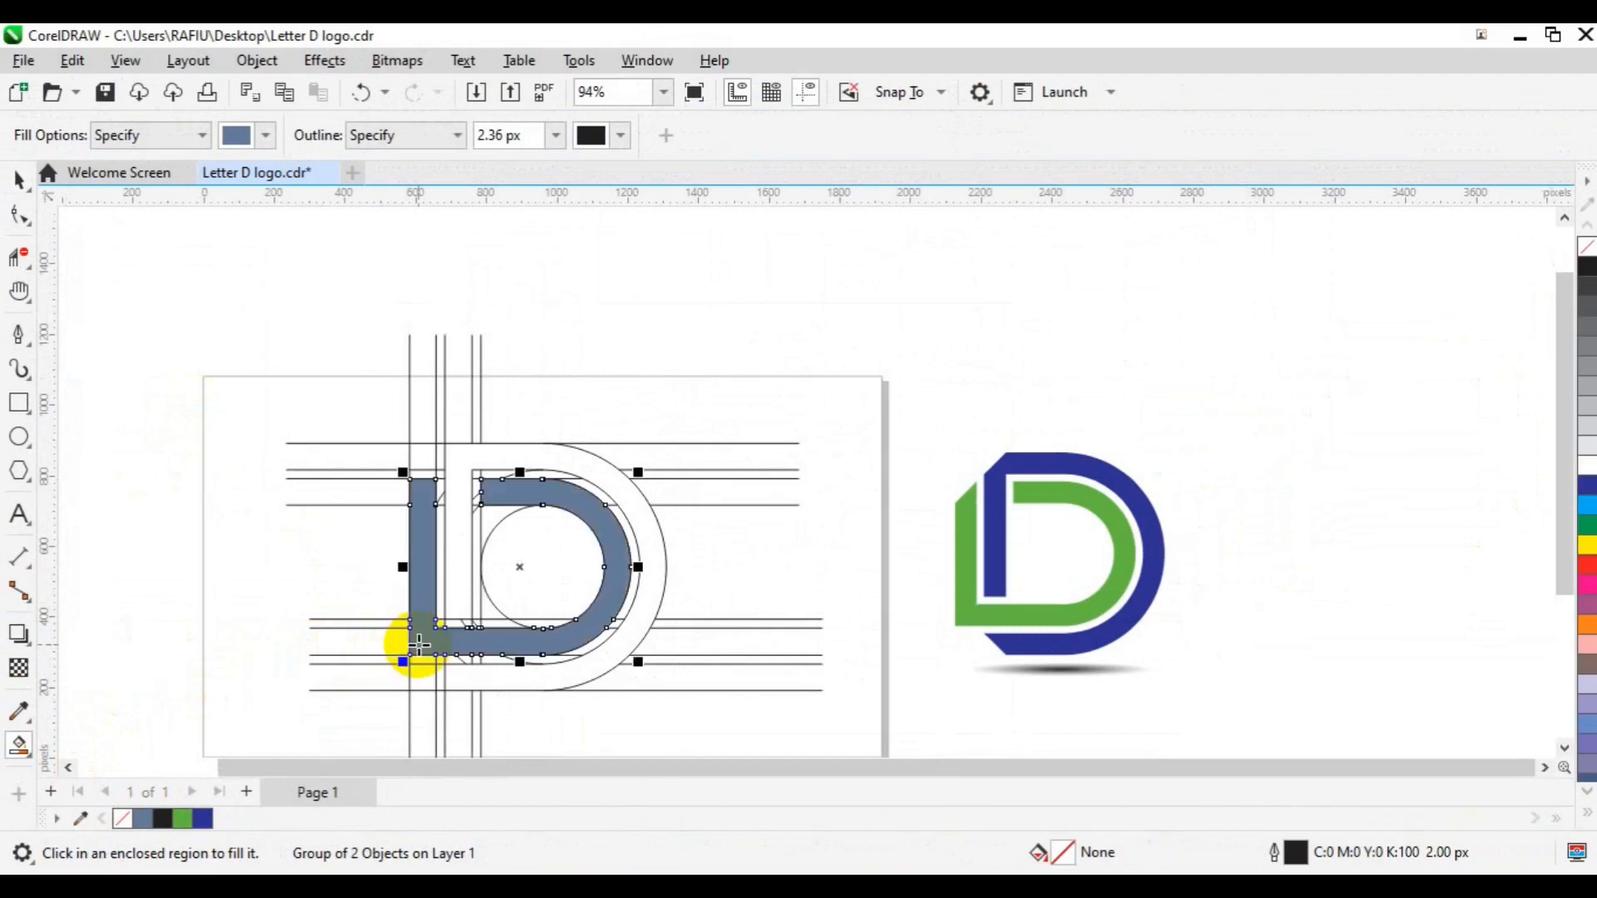
pyautogui.click(632, 637)
# - Move both filled D shapes off the page to the empty area beyond the reference logo and remove their outlines
pyautogui.press('space')
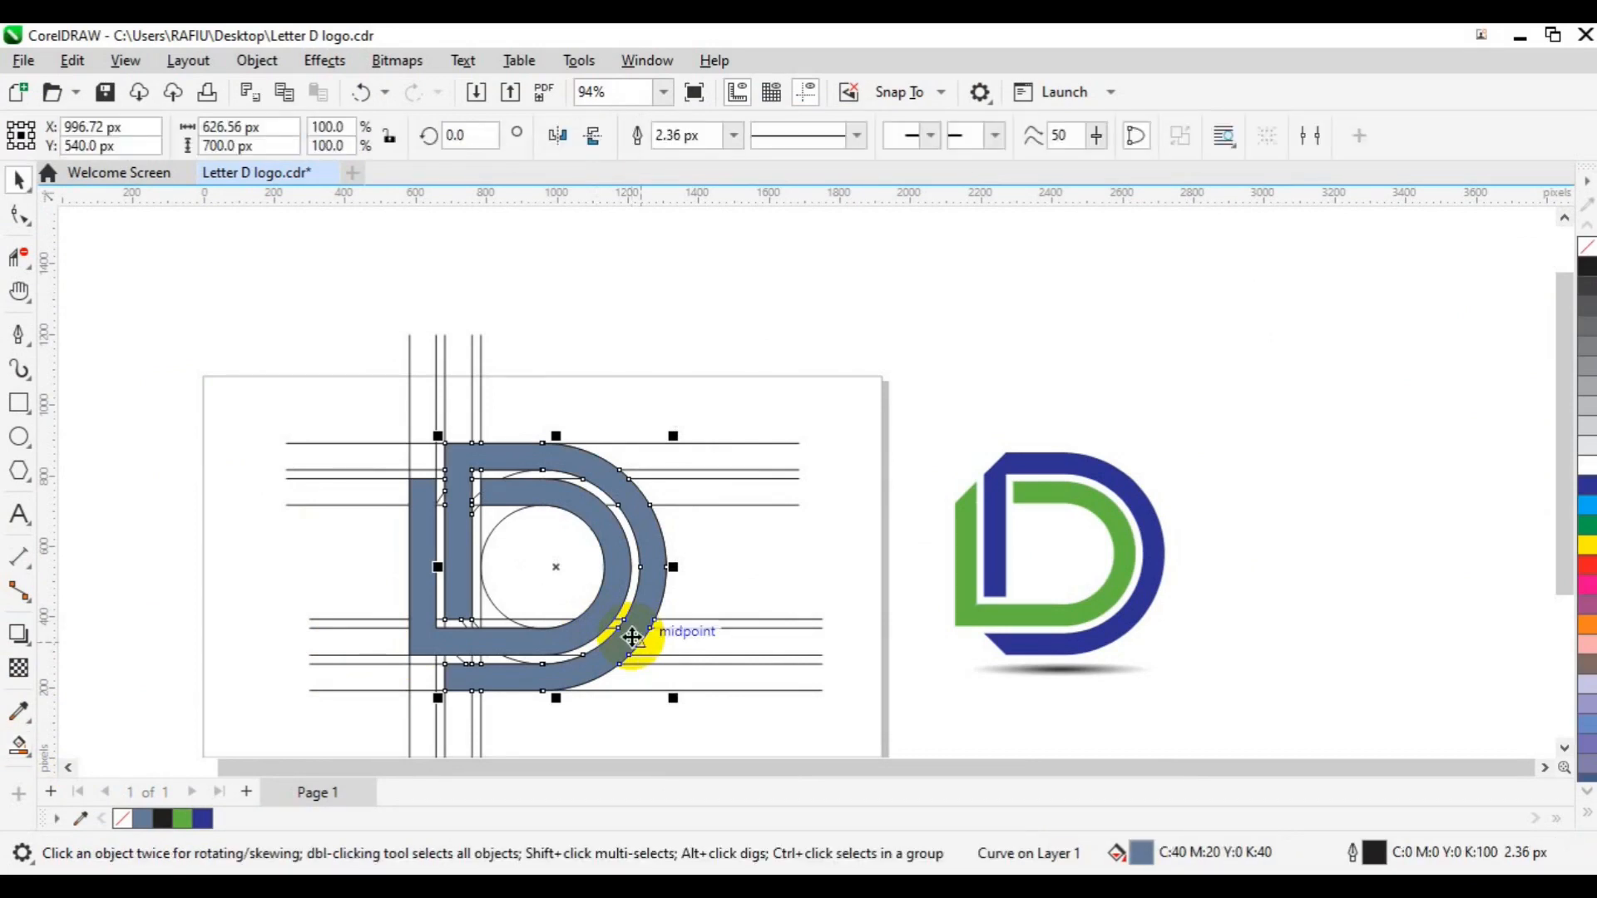
pyautogui.click(422, 651)
pyautogui.moveTo(422, 651); pyautogui.dragTo(1254, 454)
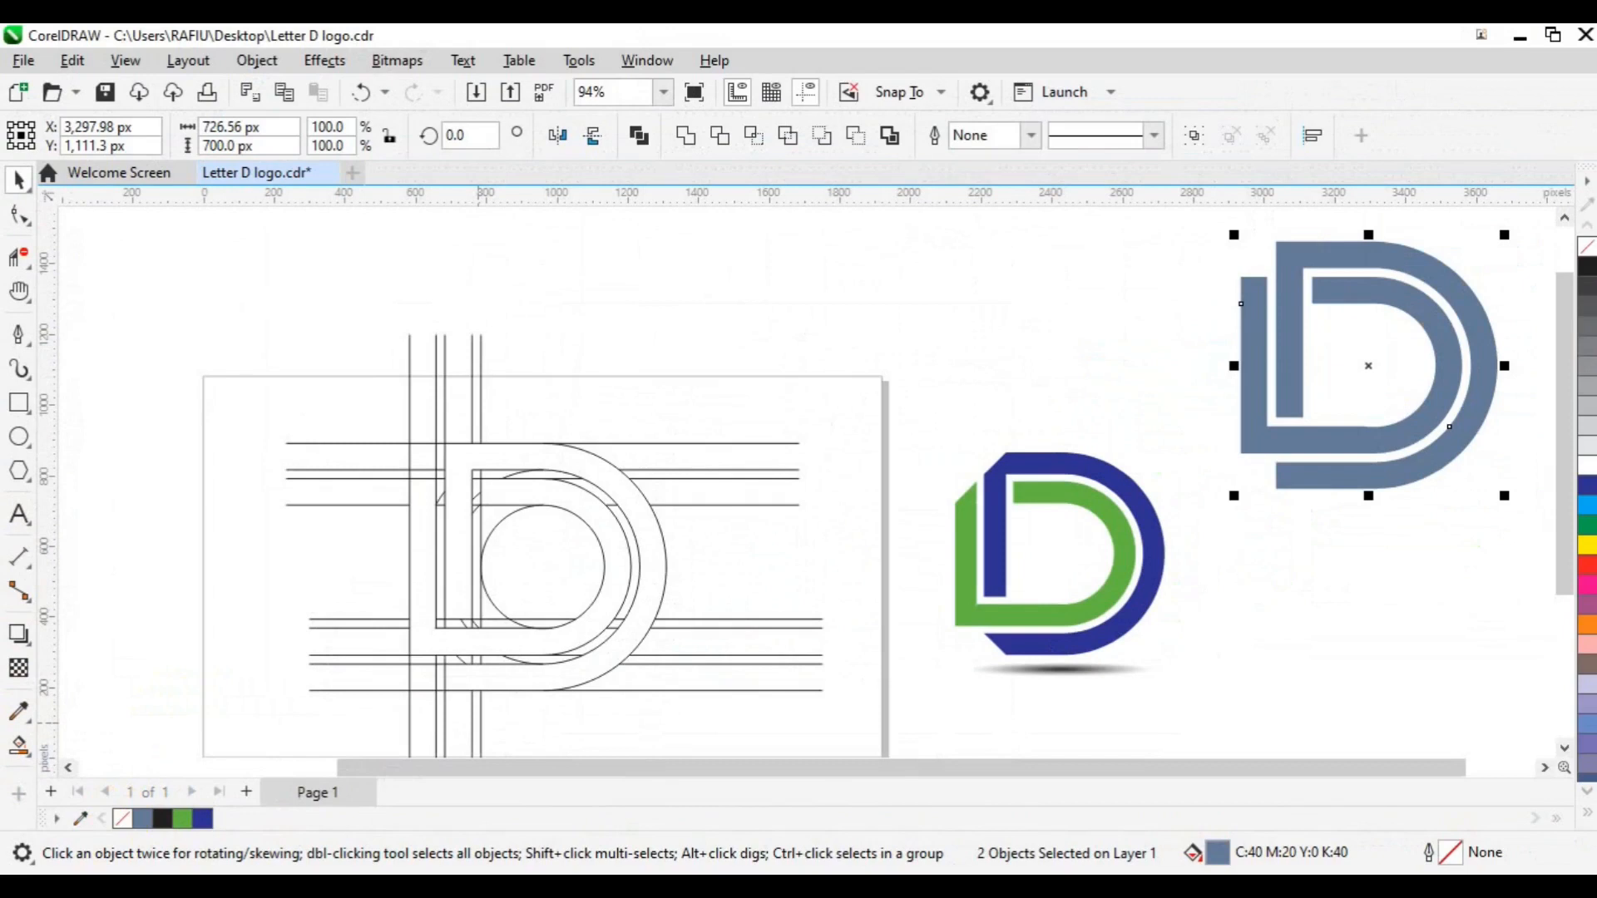
# - Delete all the remaining construction lines and circles on the page
pyautogui.press('F3')
pyautogui.moveTo(414, 343); pyautogui.dragTo(879, 702)
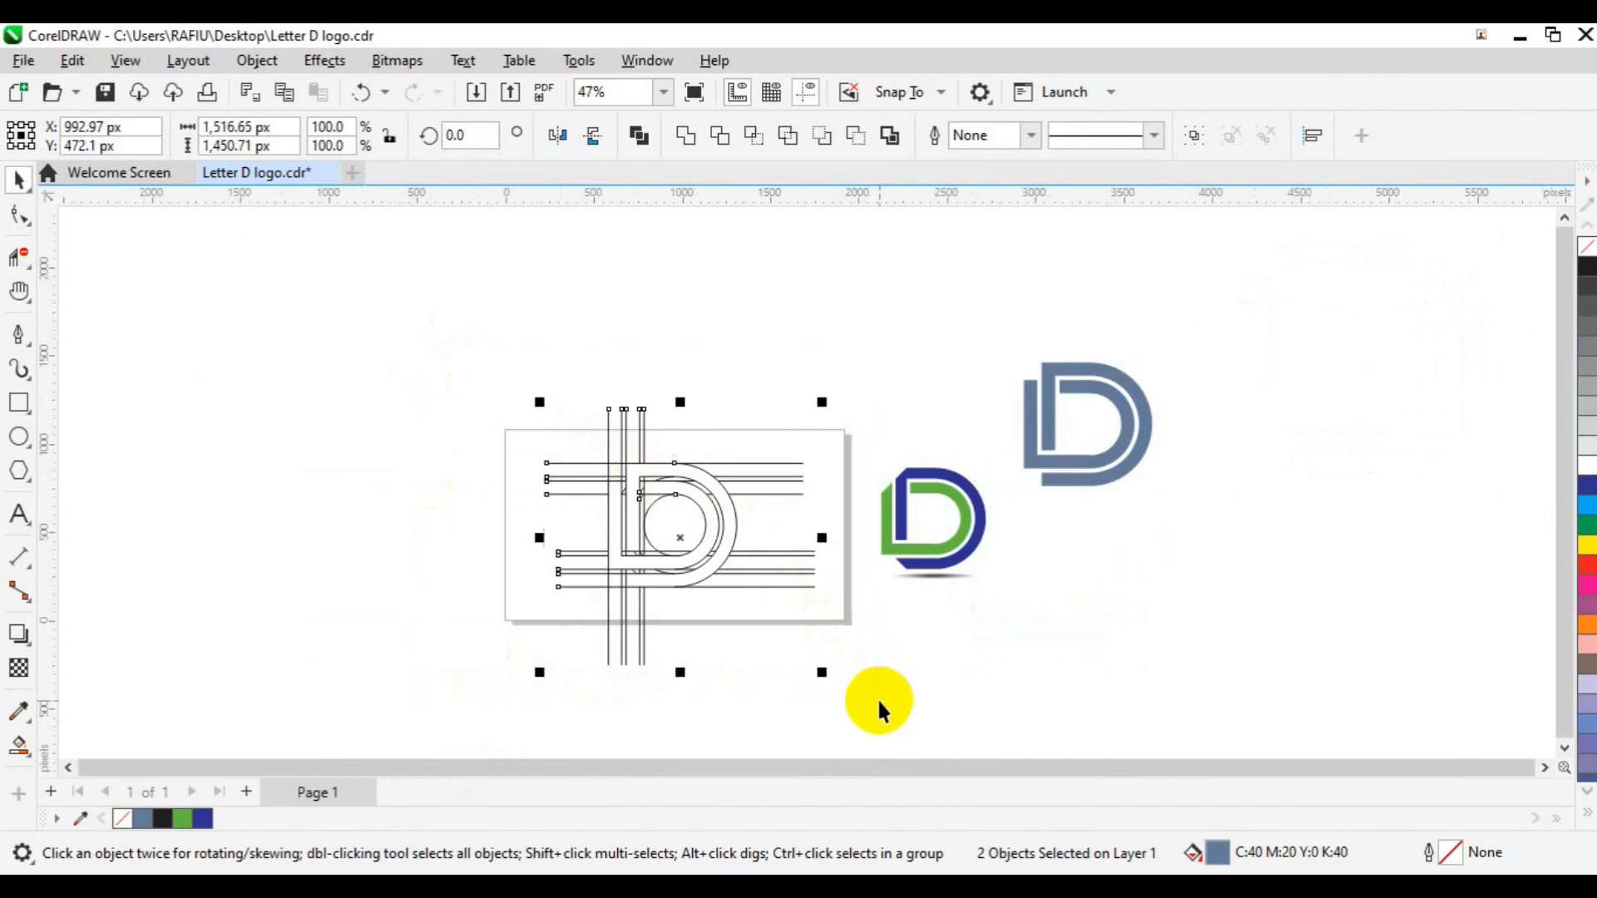
pyautogui.press('Delete')
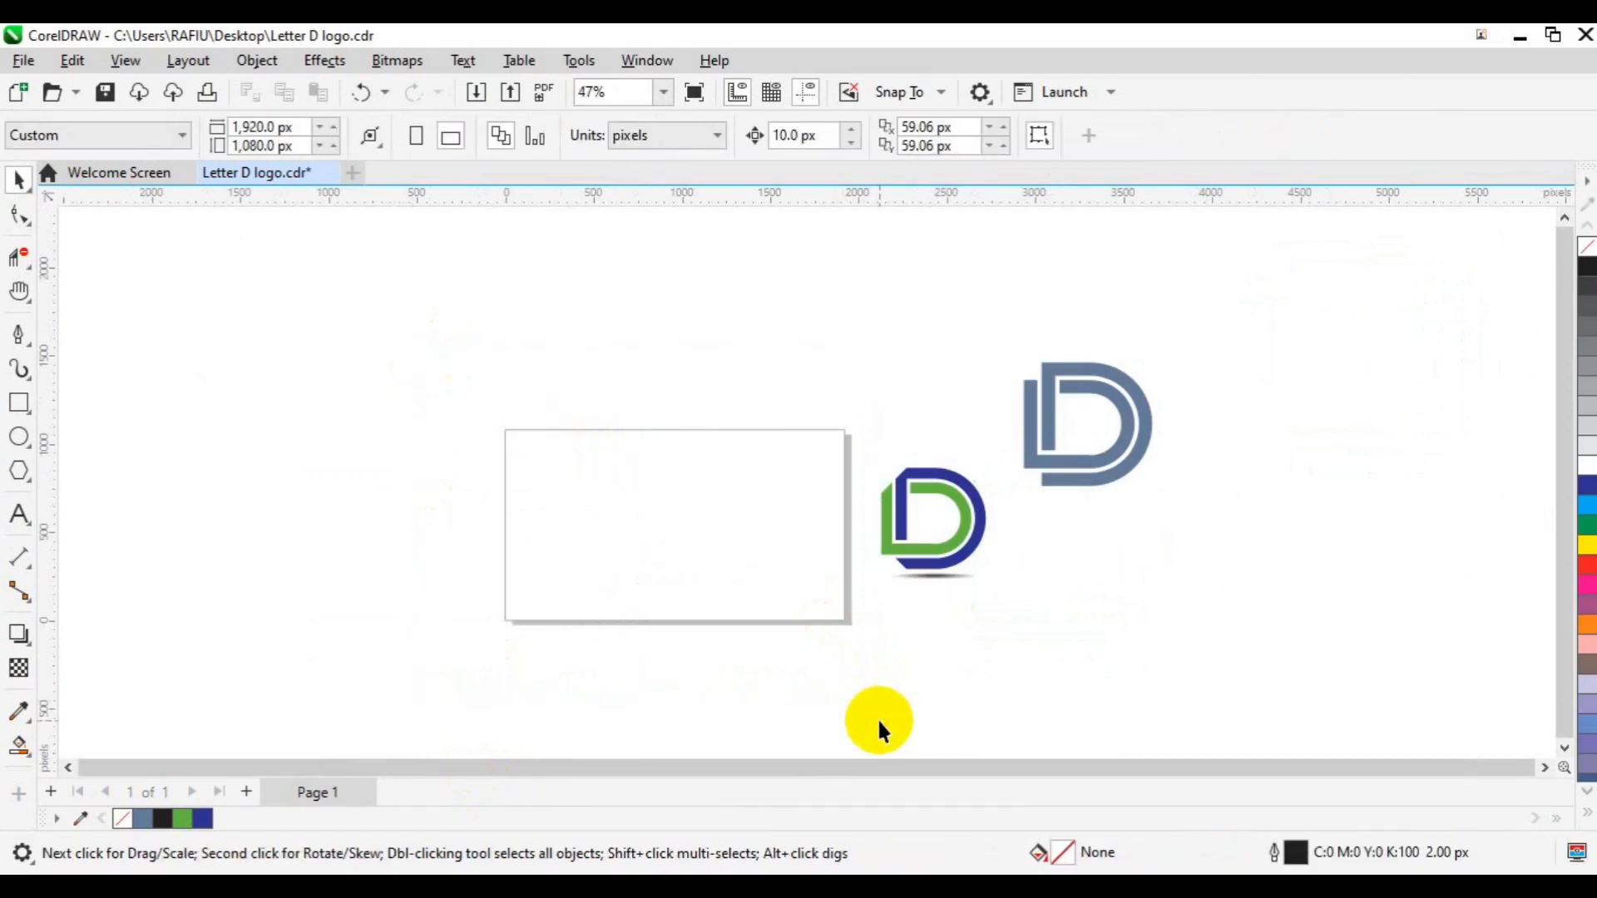
# - Group the two filled D shapes and centre the group on the page
pyautogui.moveTo(930, 290); pyautogui.dragTo(1243, 531)
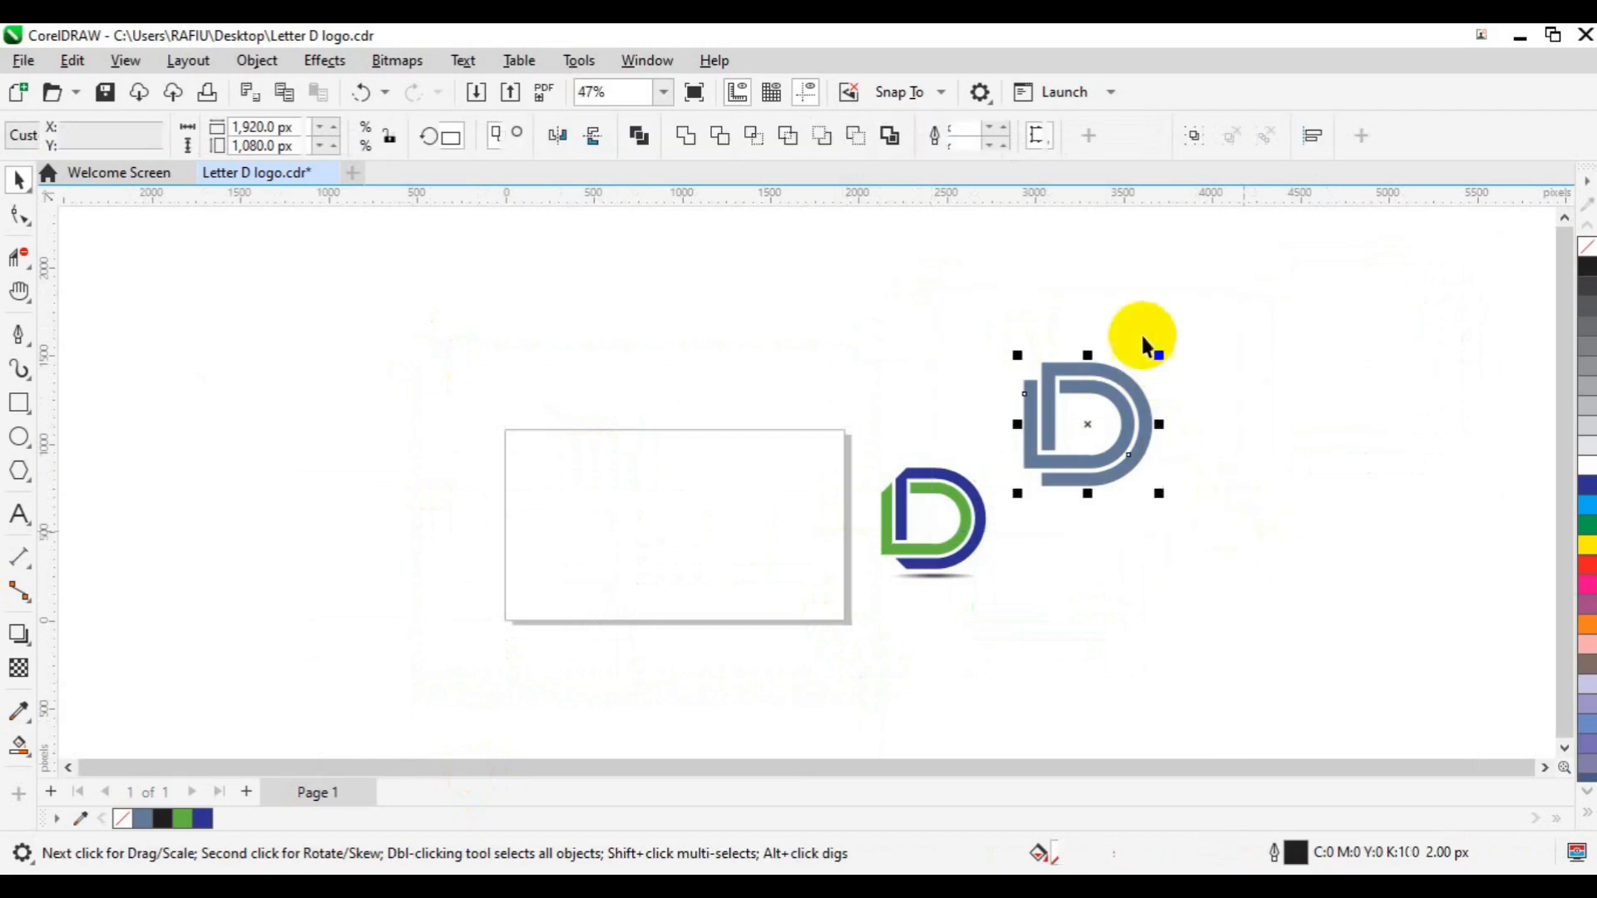
pyautogui.click(1198, 138)
pyautogui.press('p')
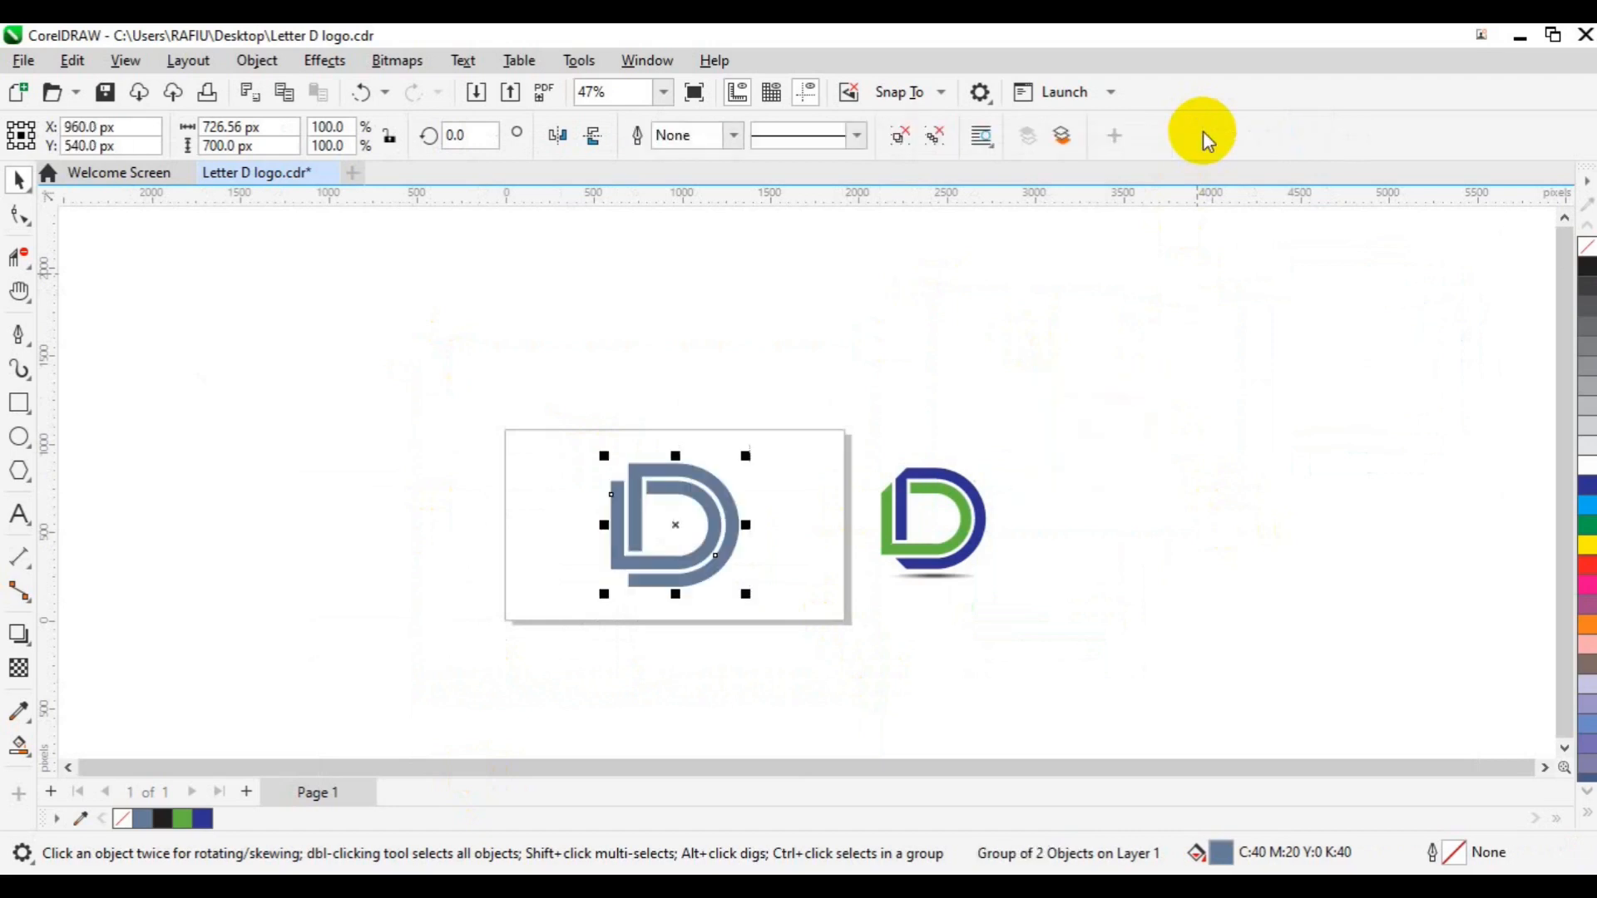
pyautogui.hotkey('shift', 'F2')
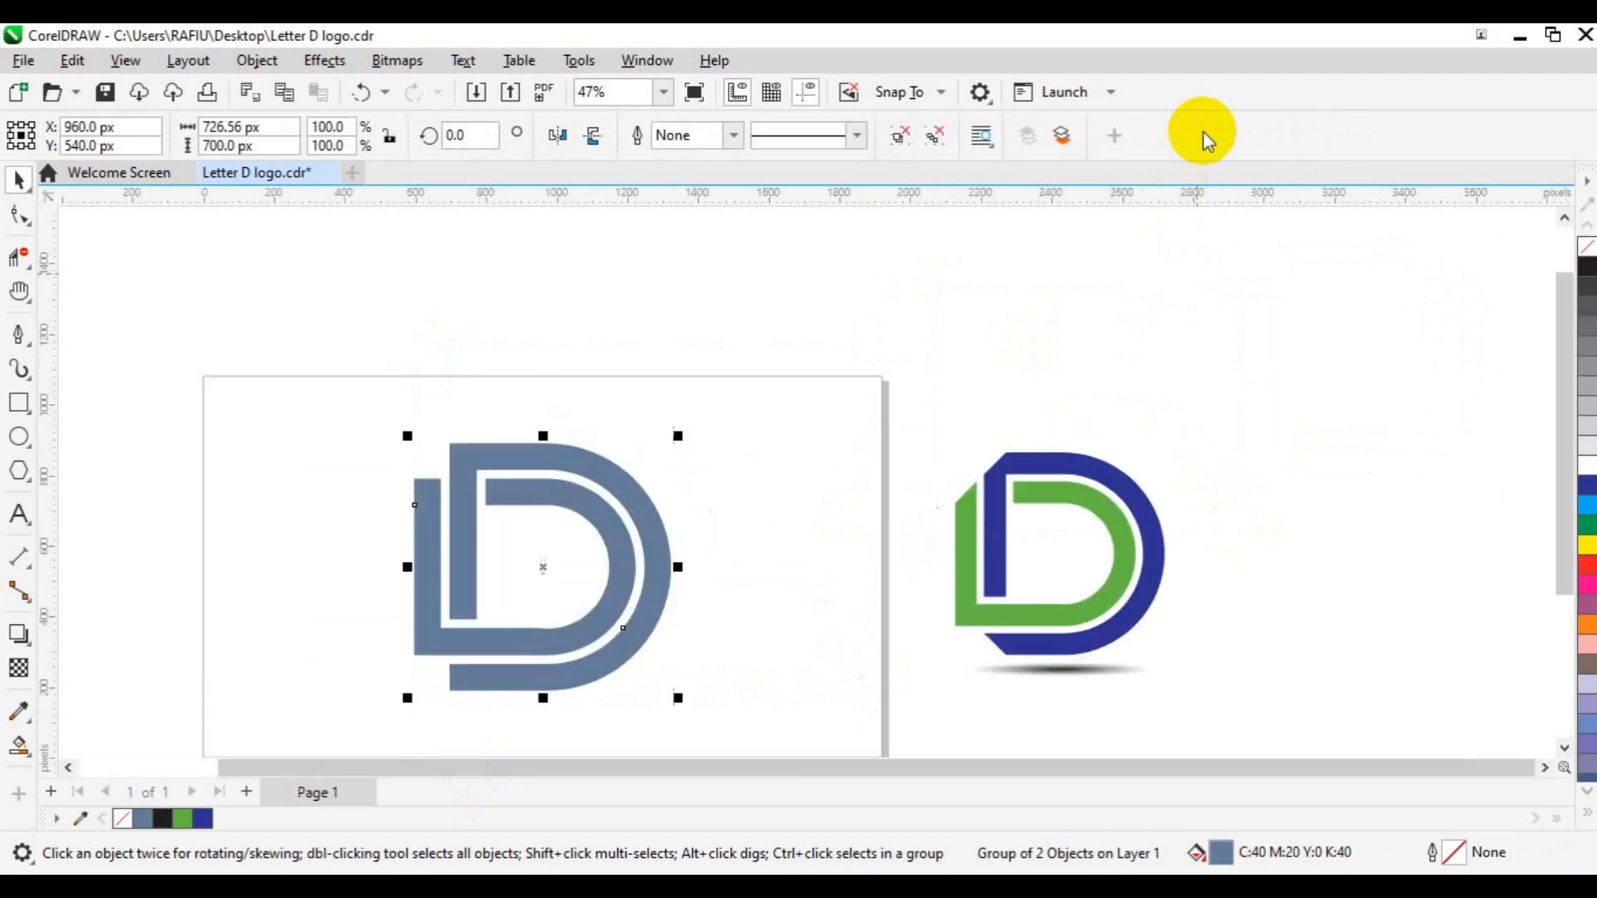
# - Ungroup the two D shapes, filling the outer one blue and the inner one green to match the reference
pyautogui.click(935, 147)
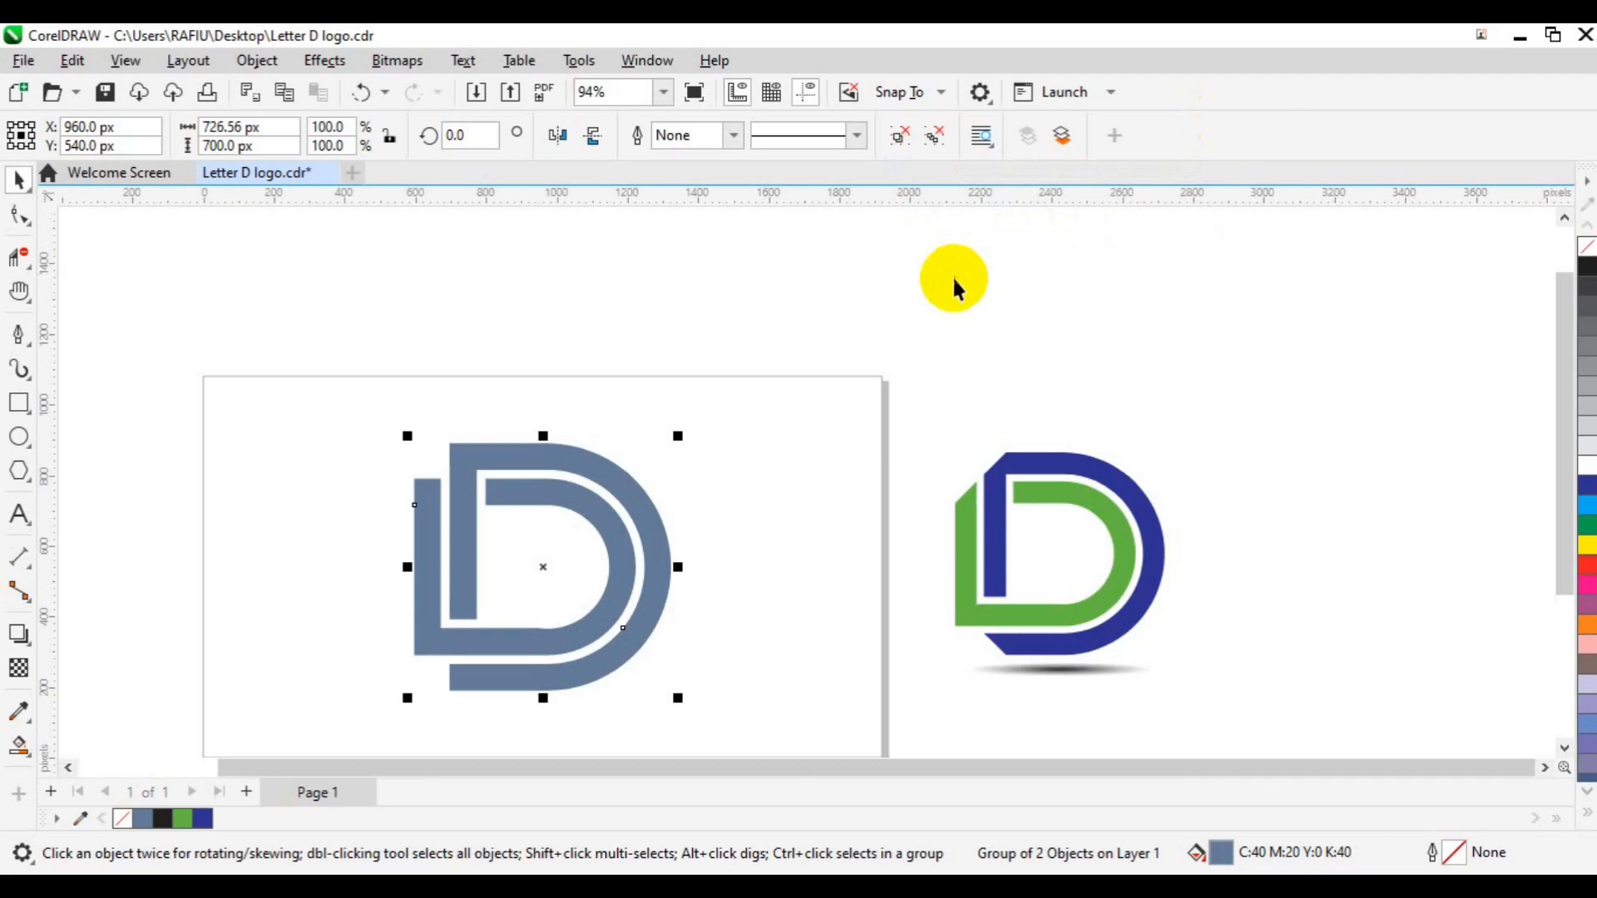
pyautogui.press('Escape')
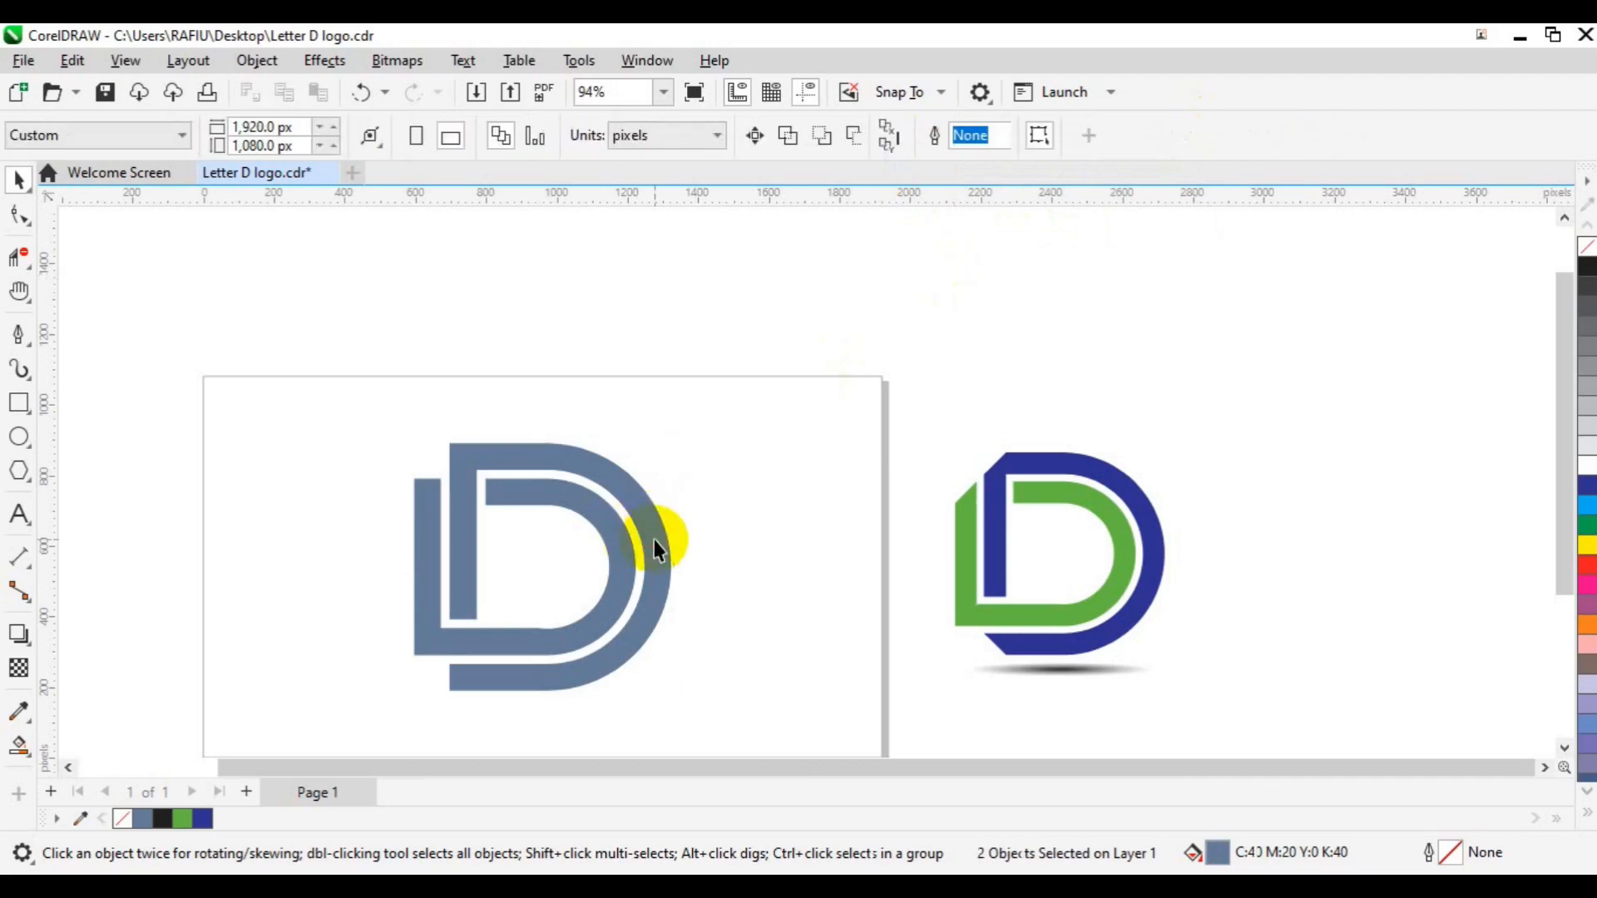
pyautogui.click(654, 540)
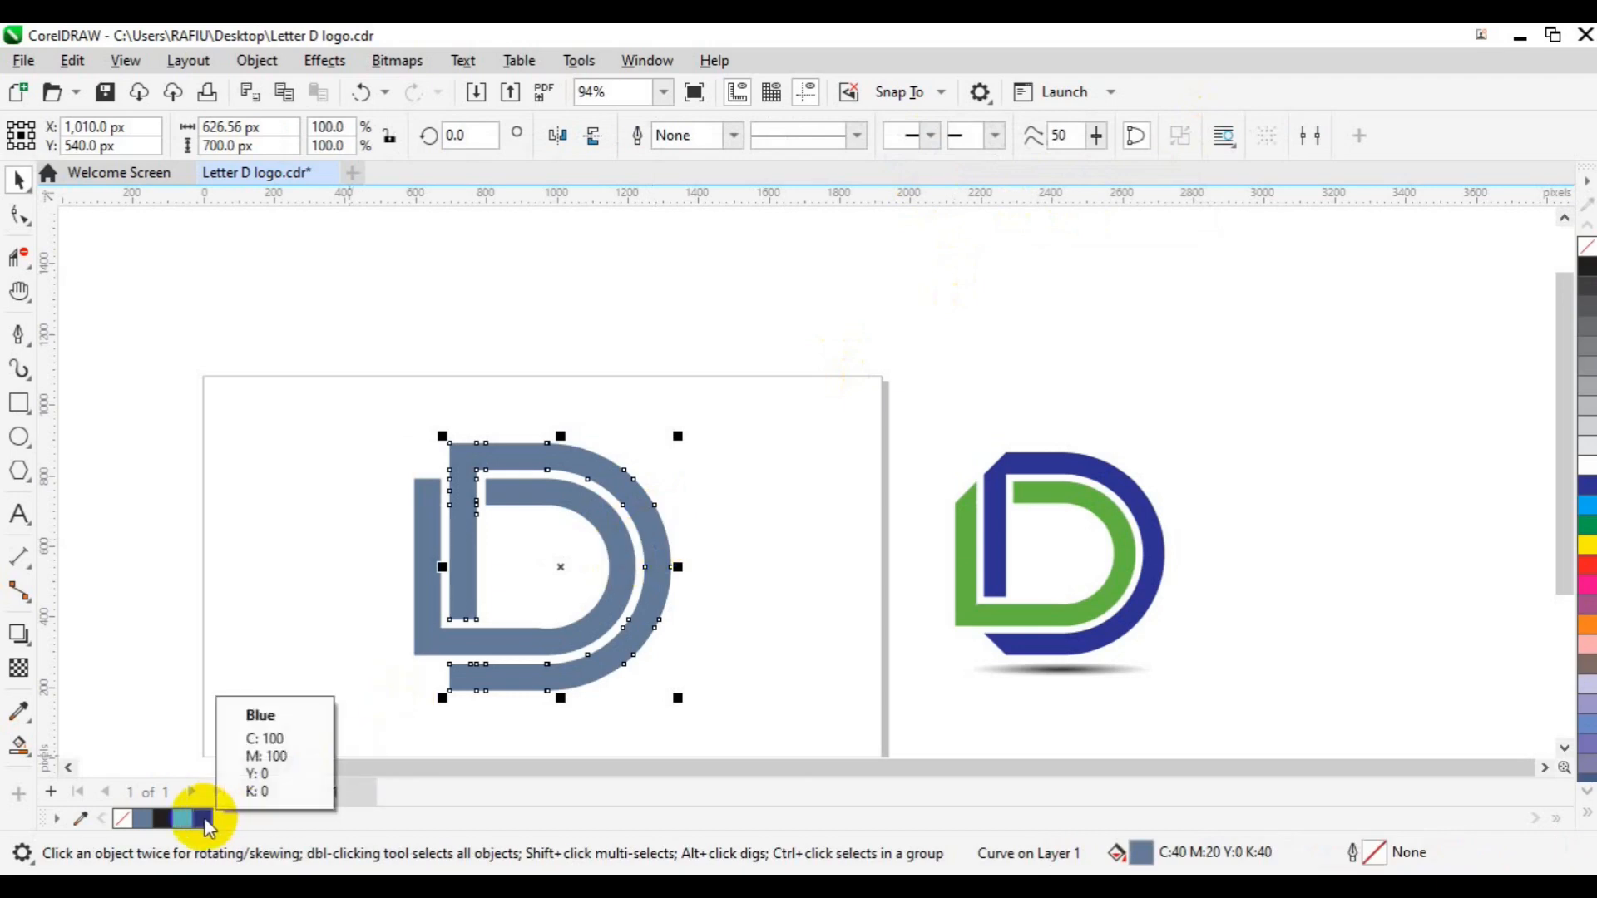
pyautogui.click(203, 819)
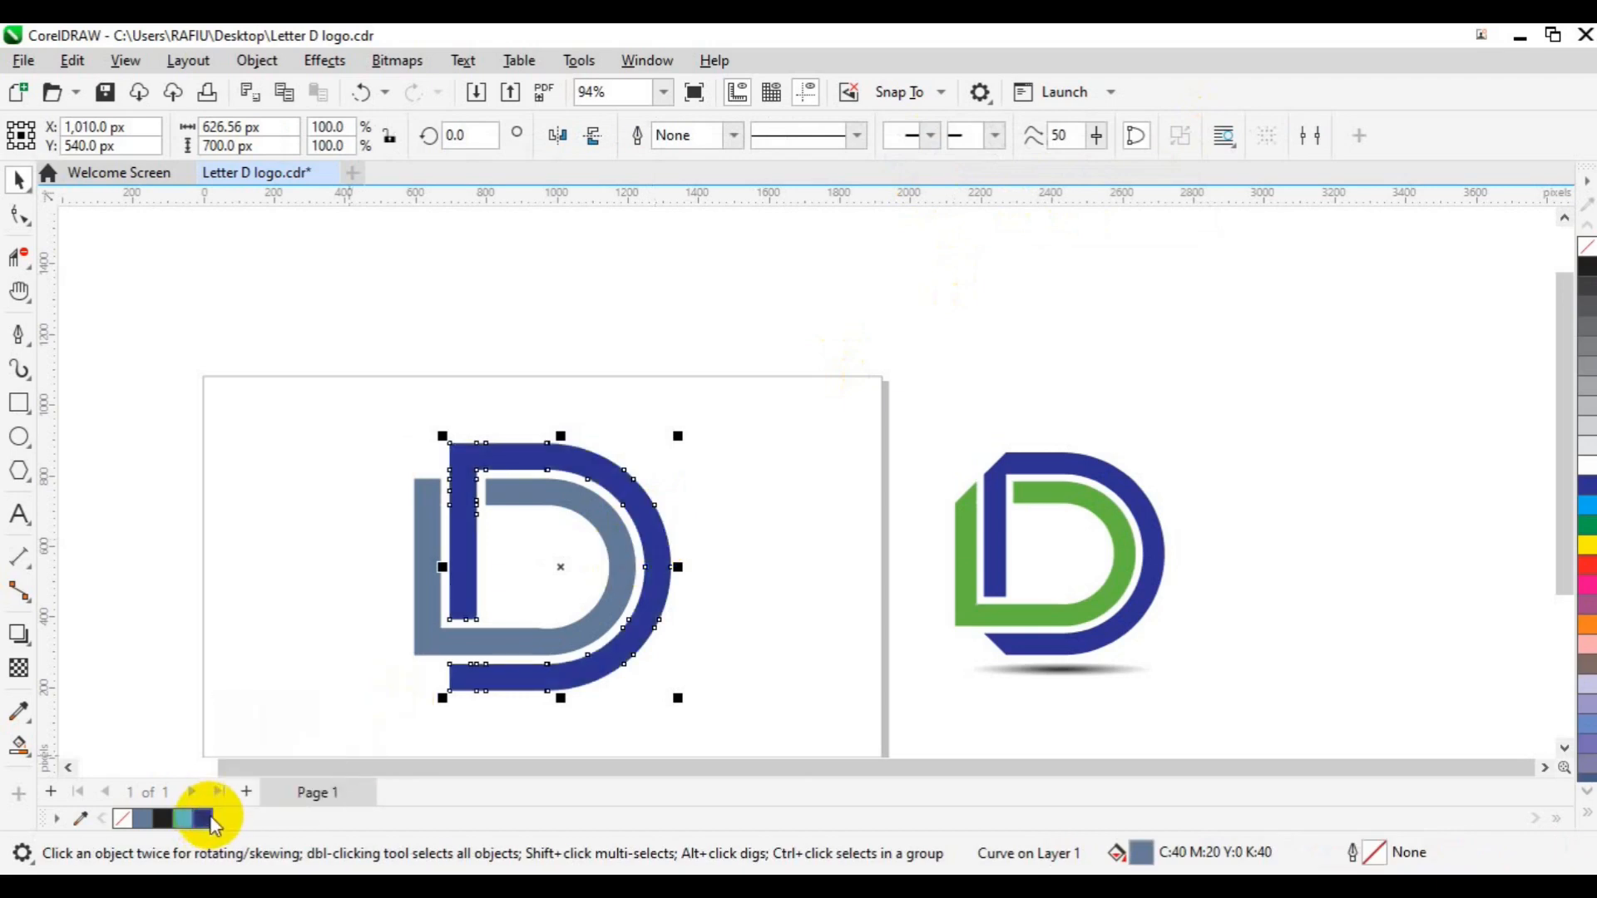
pyautogui.click(423, 641)
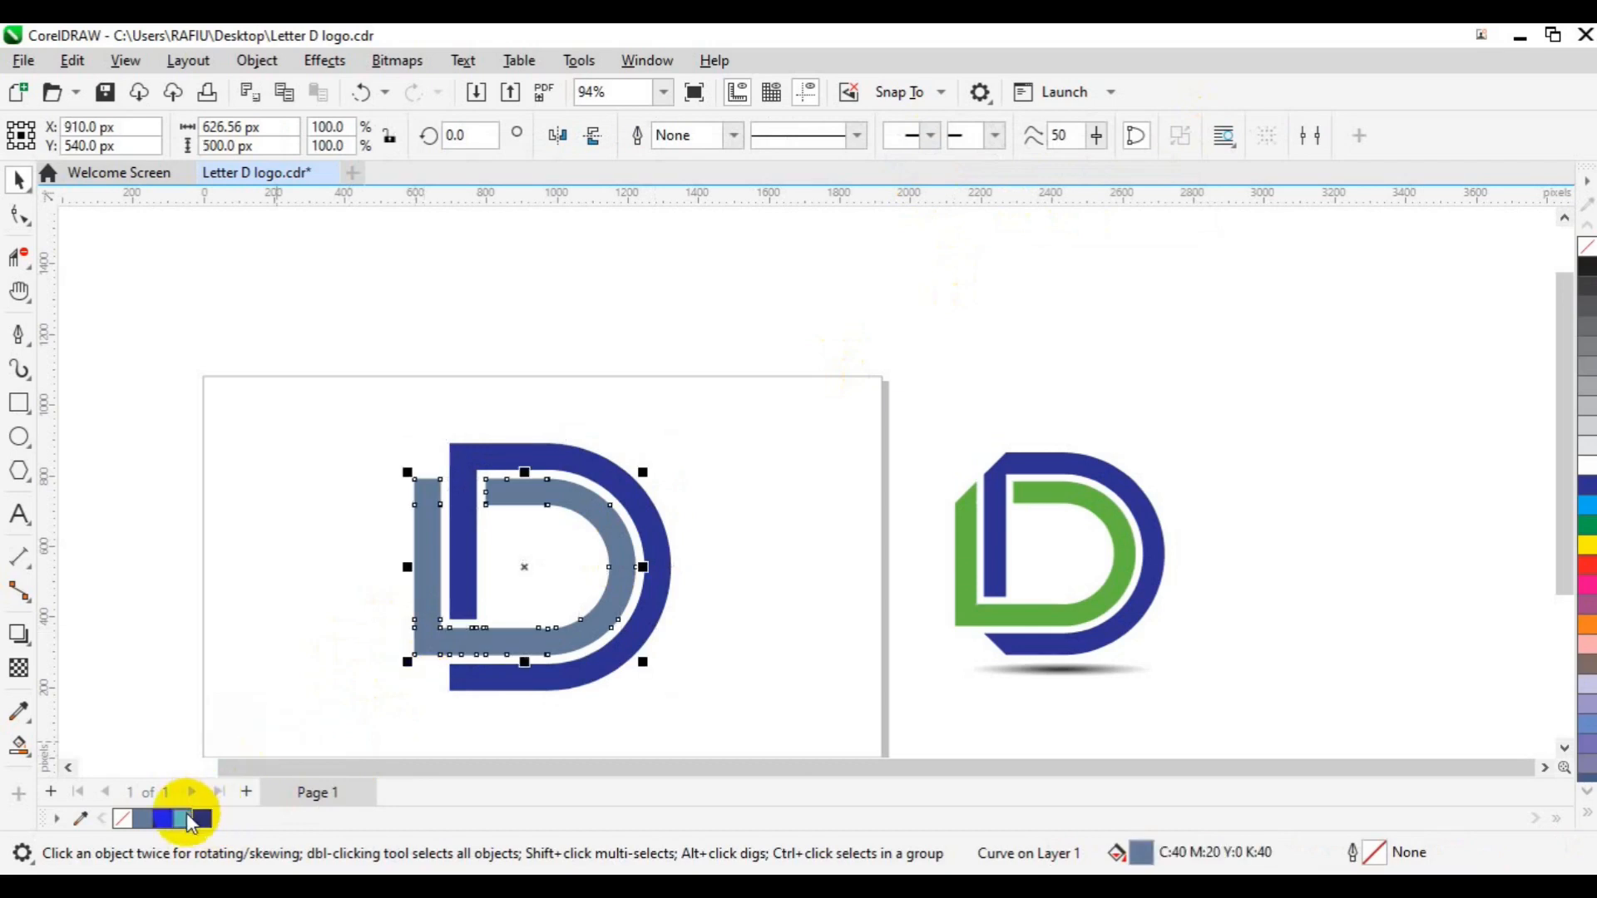
pyautogui.click(186, 818)
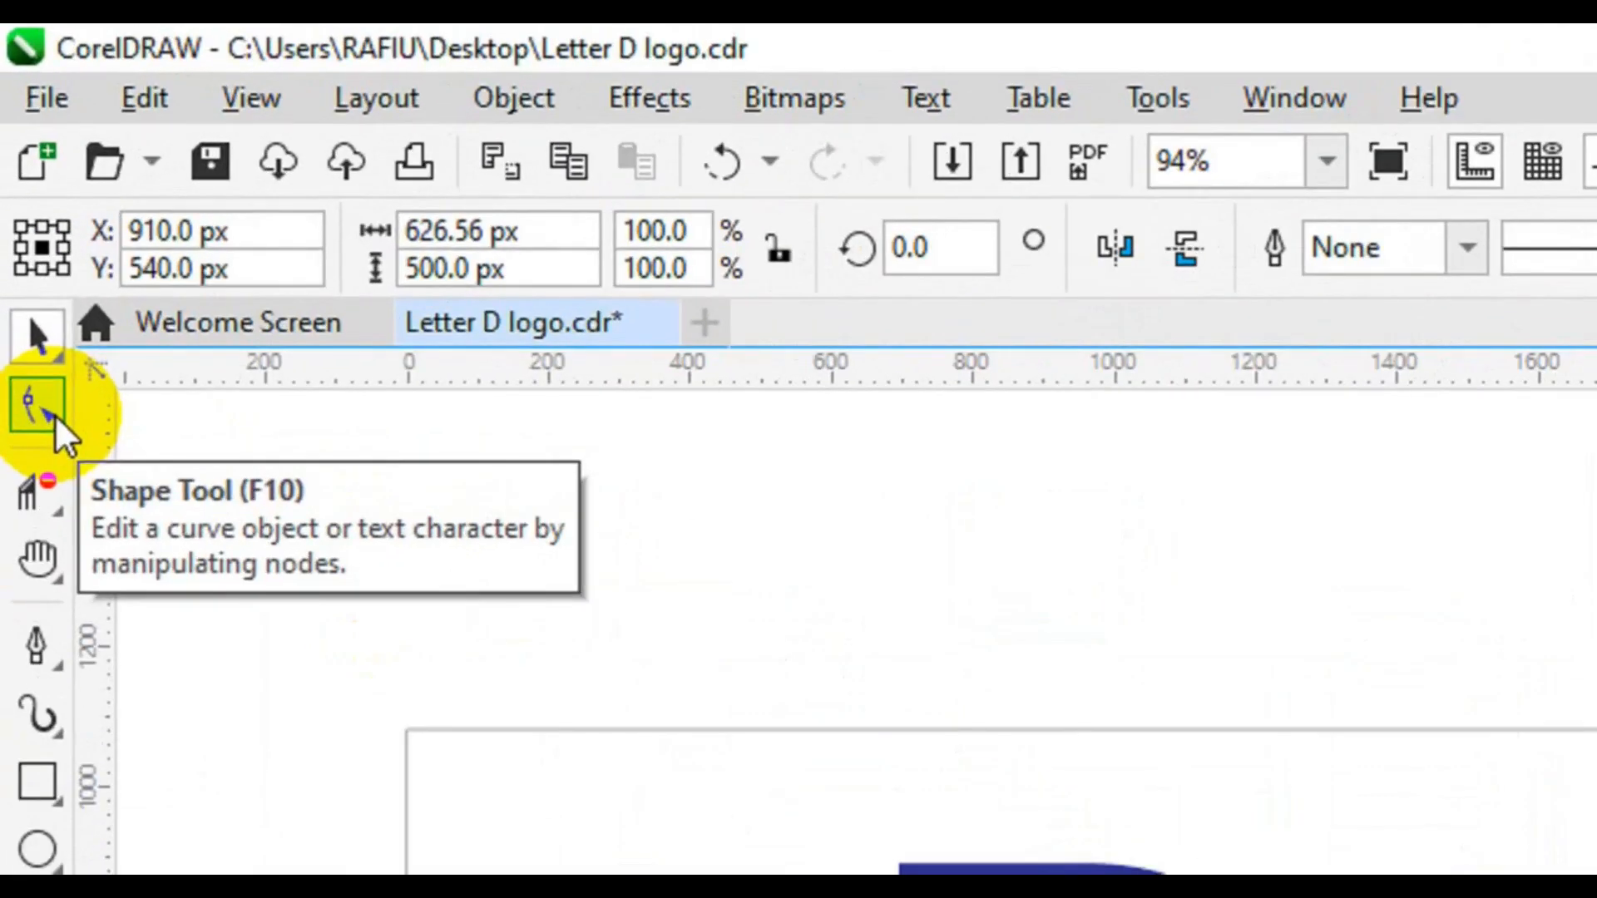
# - Bevel the top of the green stem by removing its upper-left corner node with the Shape tool
pyautogui.click(27, 218)
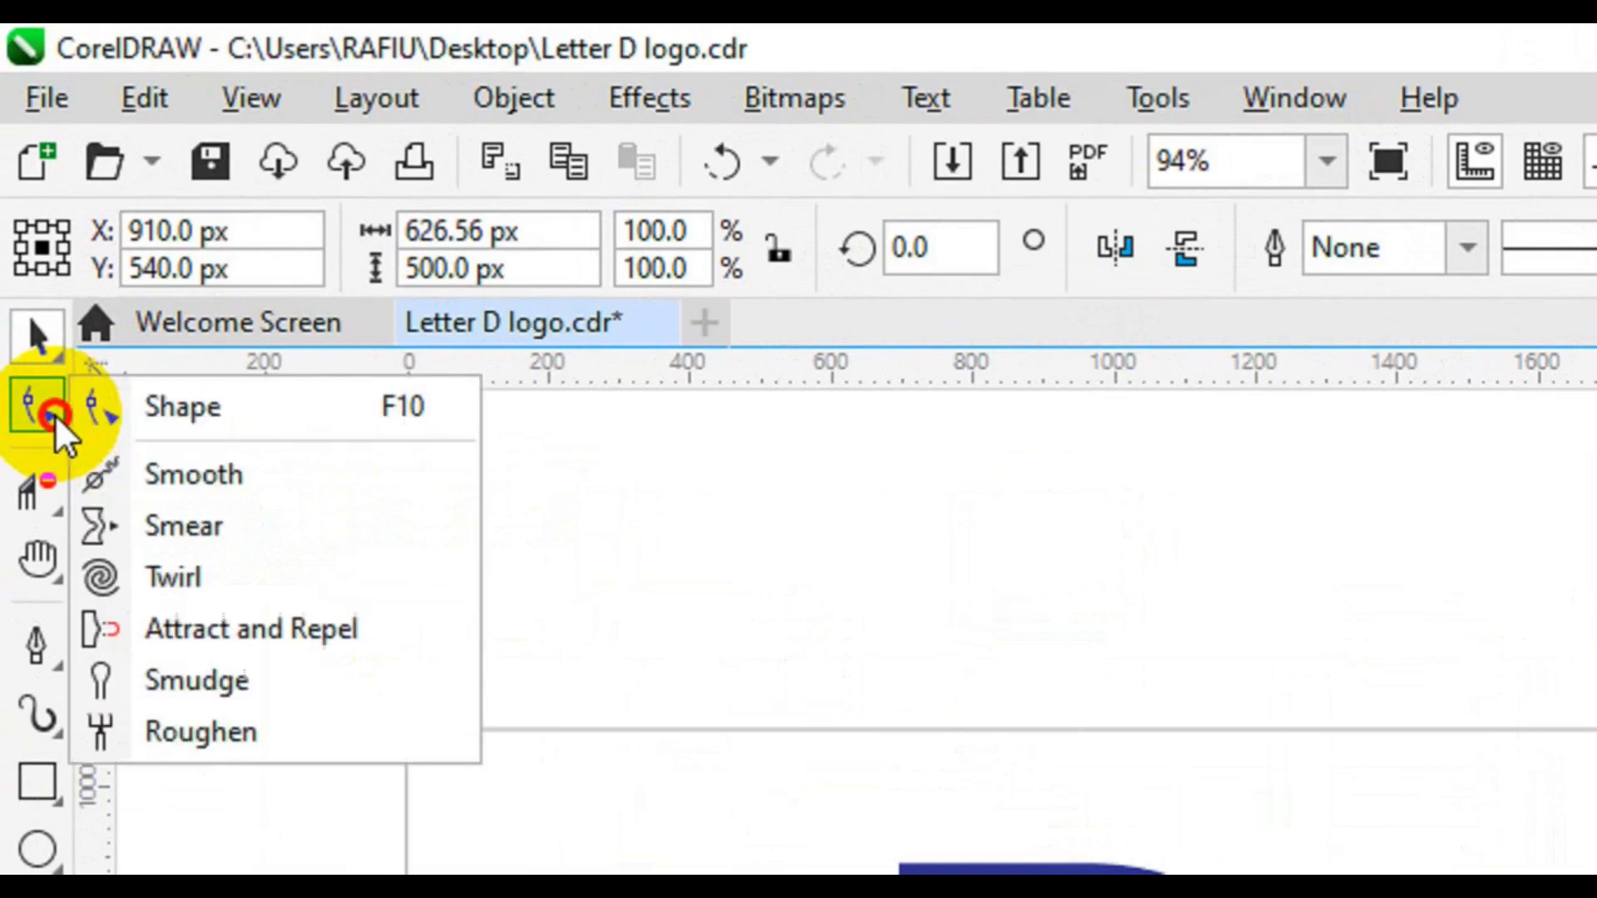
pyautogui.click(183, 409)
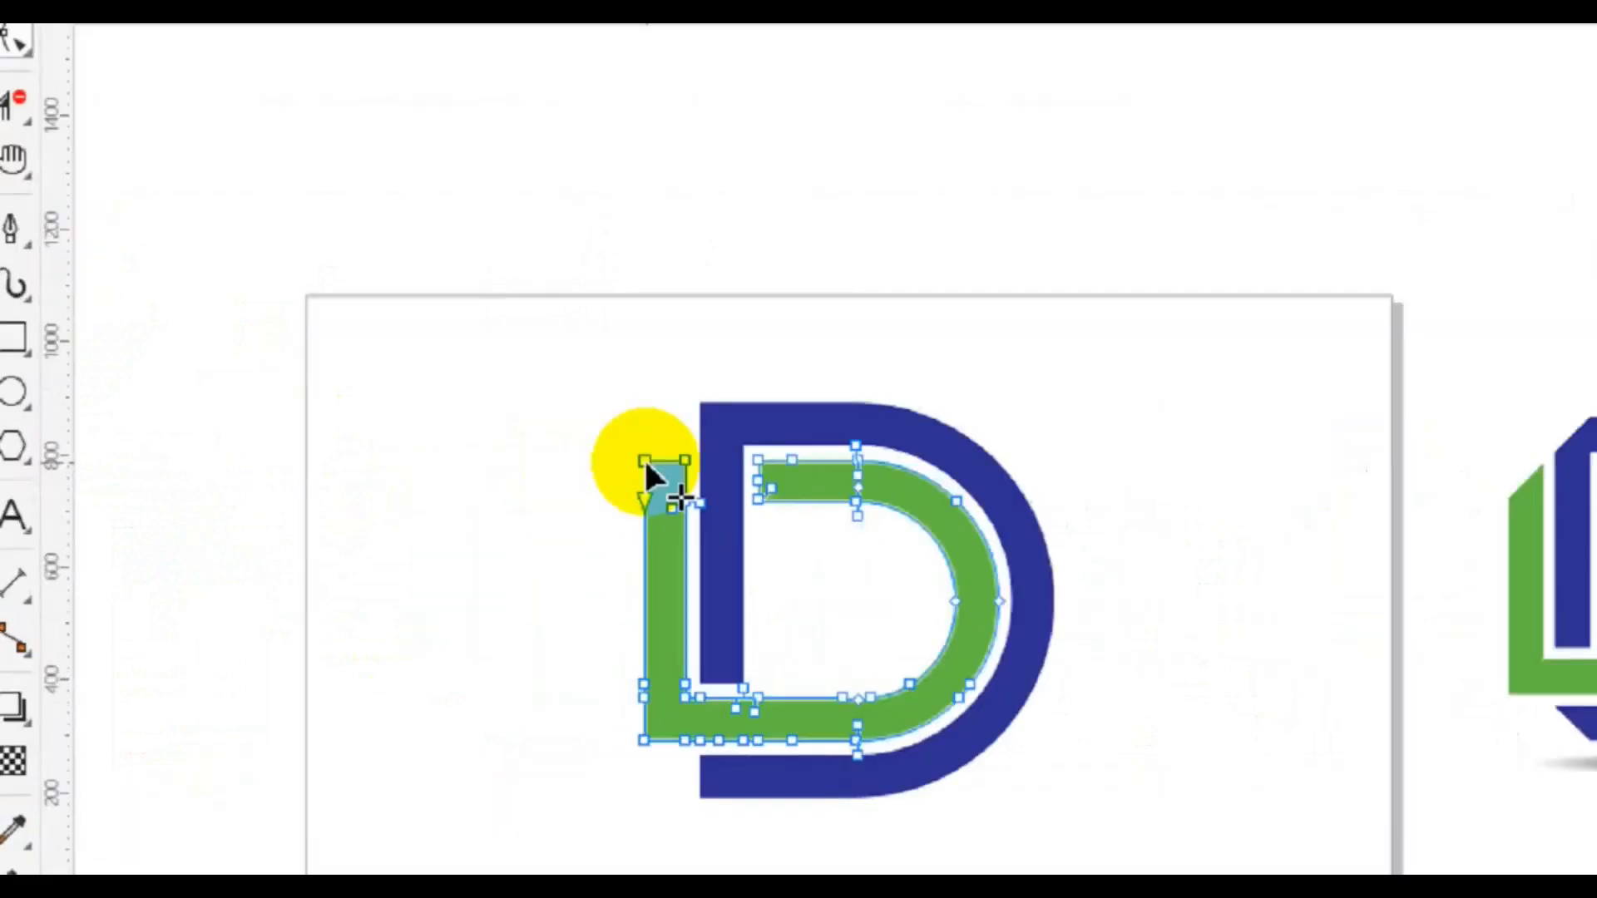
pyautogui.doubleClick(797, 449)
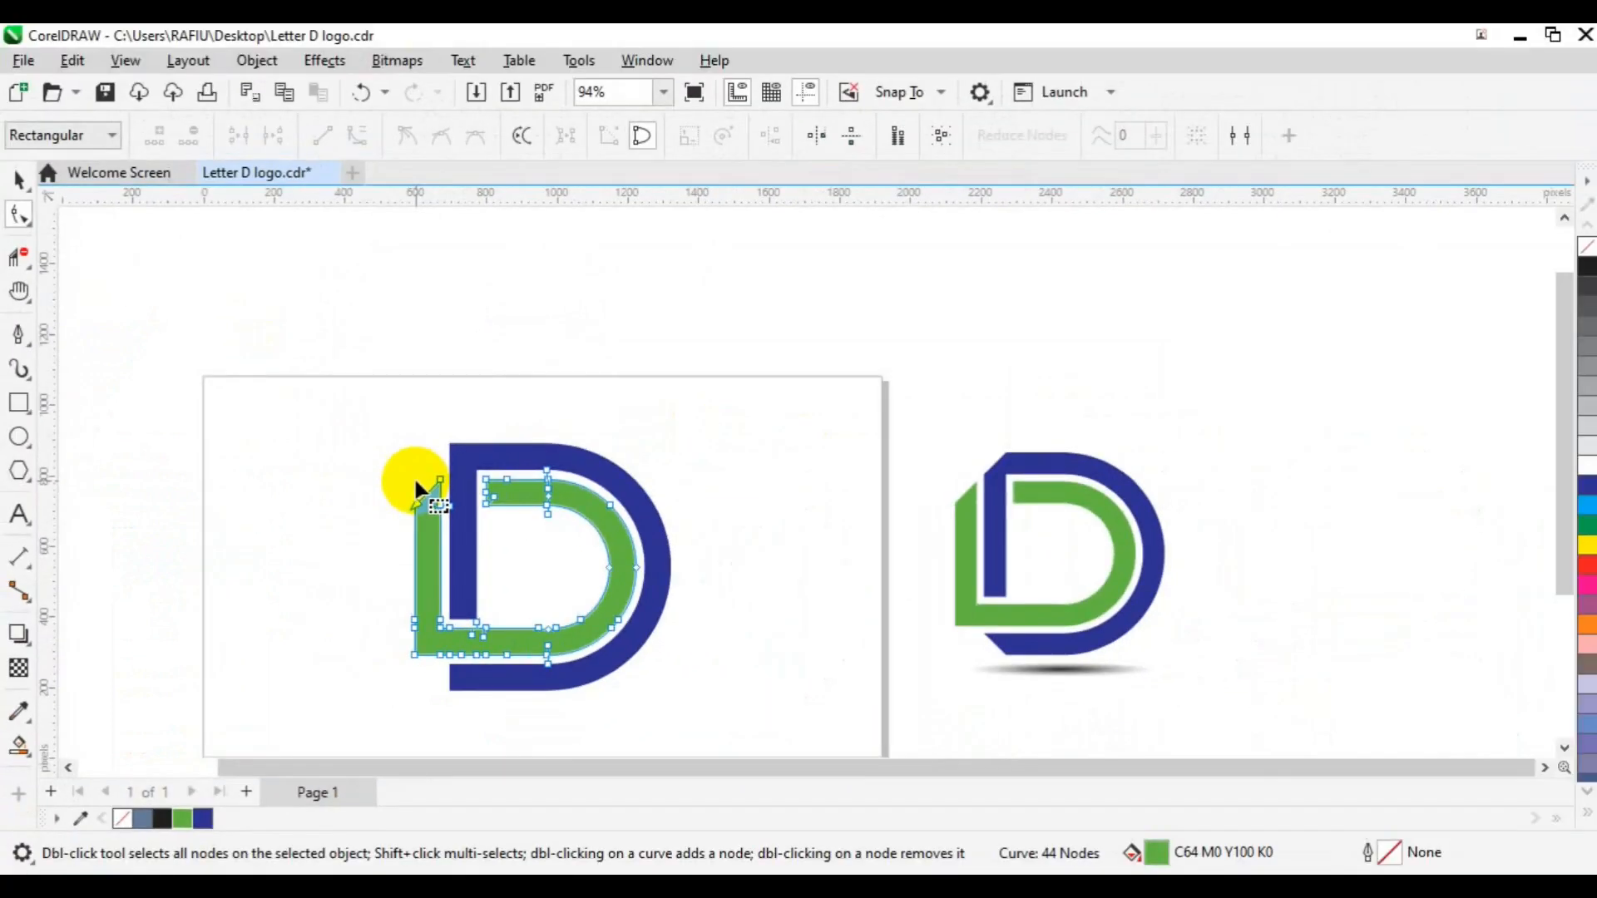
# - Bevel the blue D by deleting the upper-left corner node of its stem and the lower-left corner node of its bottom bar
pyautogui.click(468, 479)
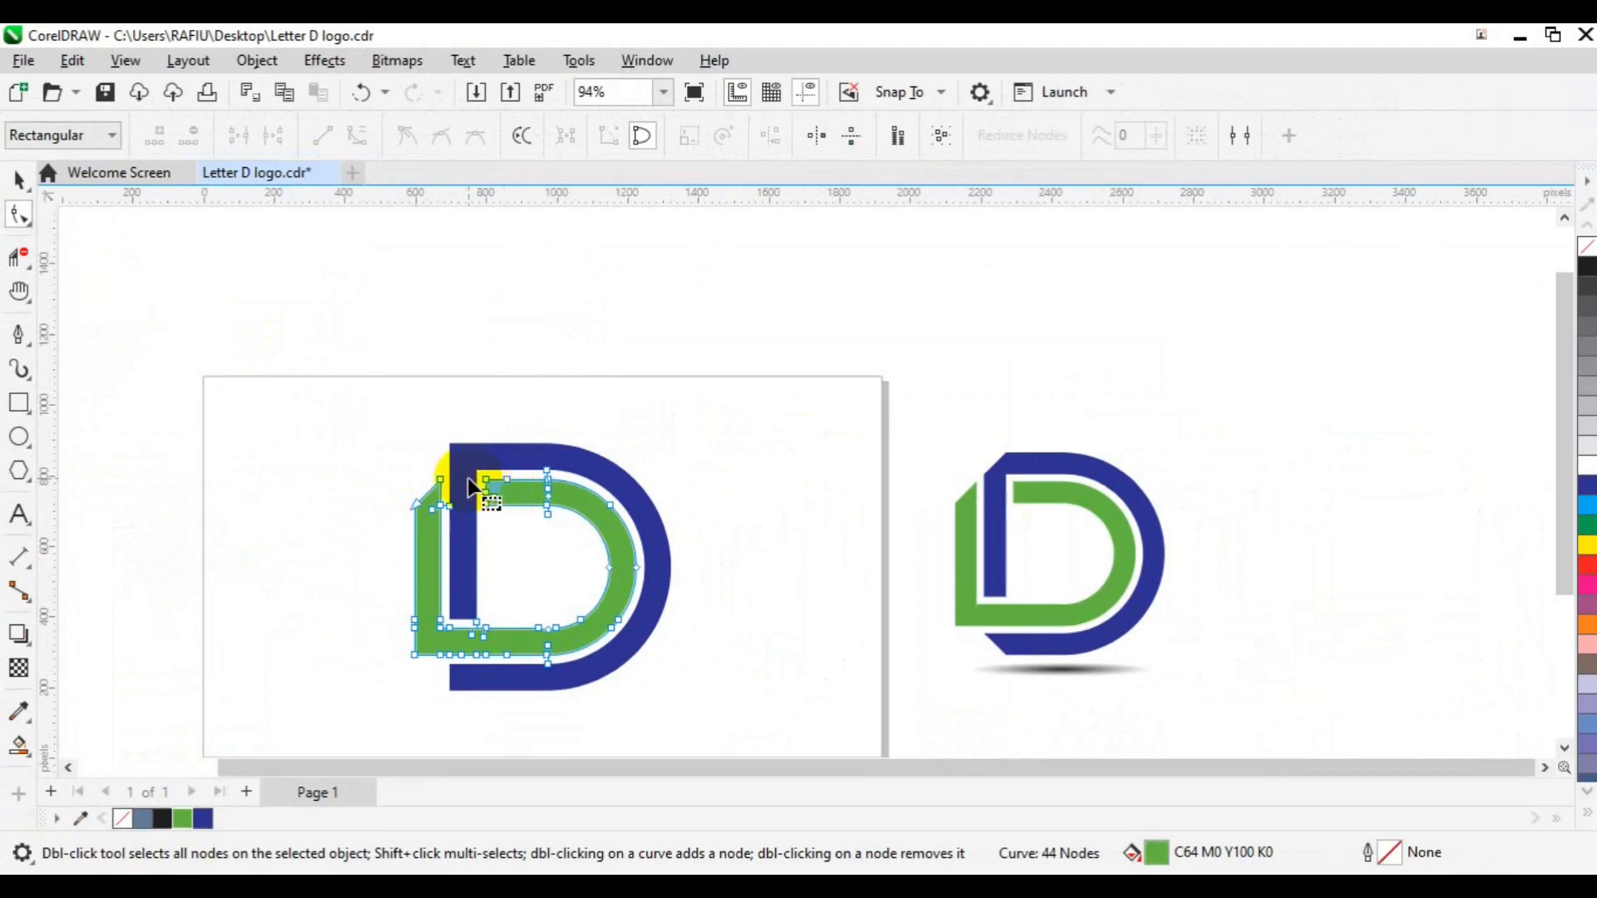
pyautogui.click(461, 451)
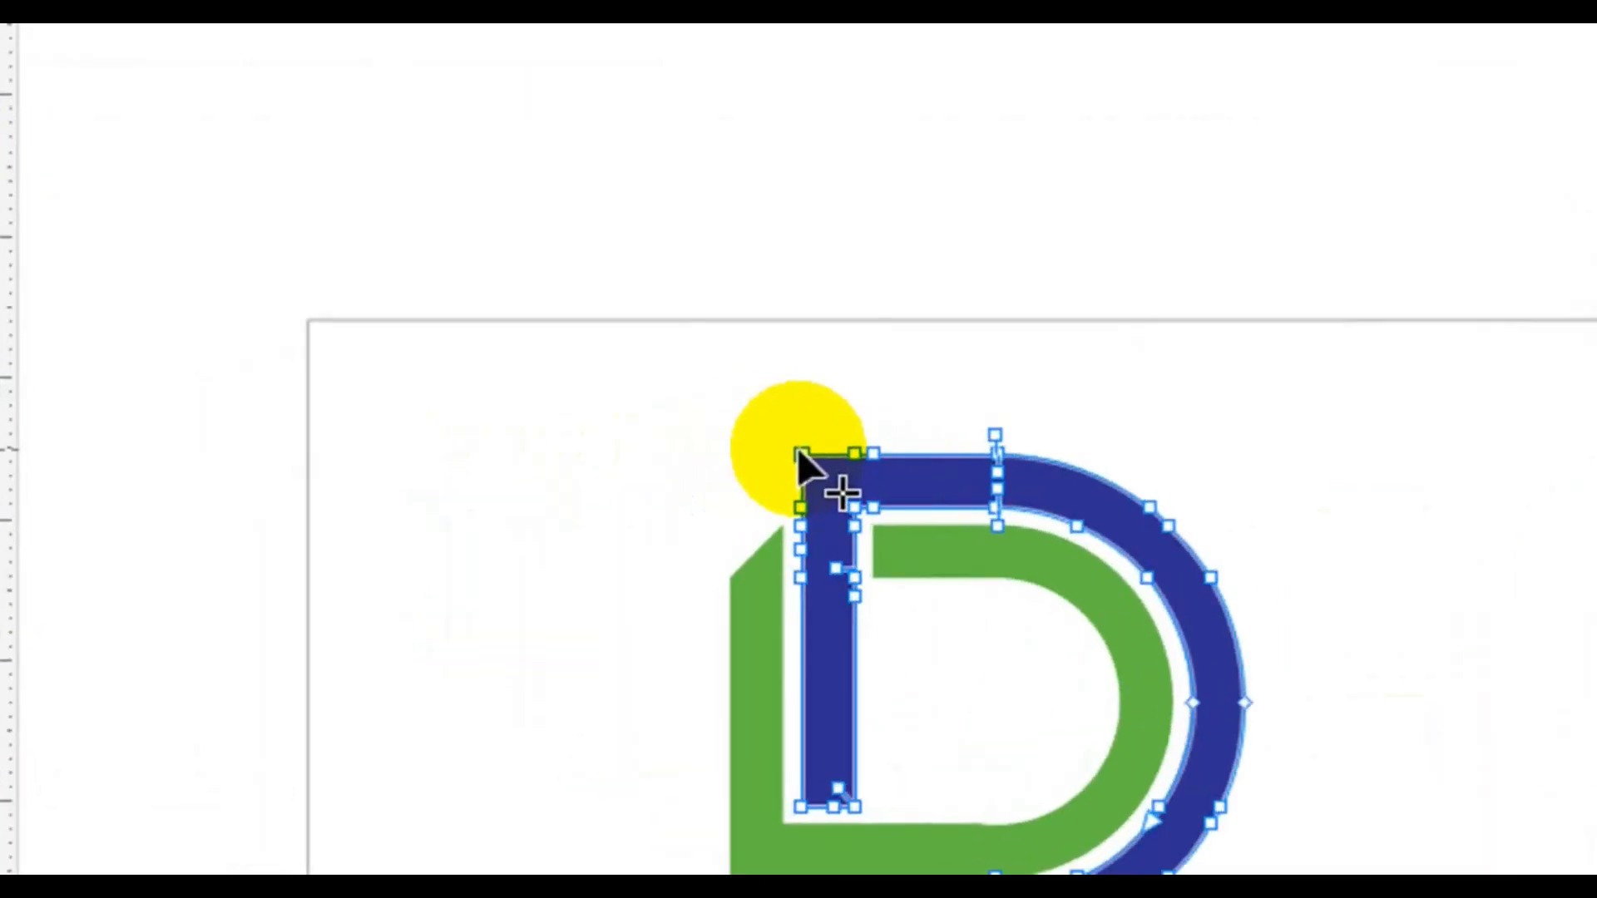
pyautogui.click(801, 455)
pyautogui.press('Delete')
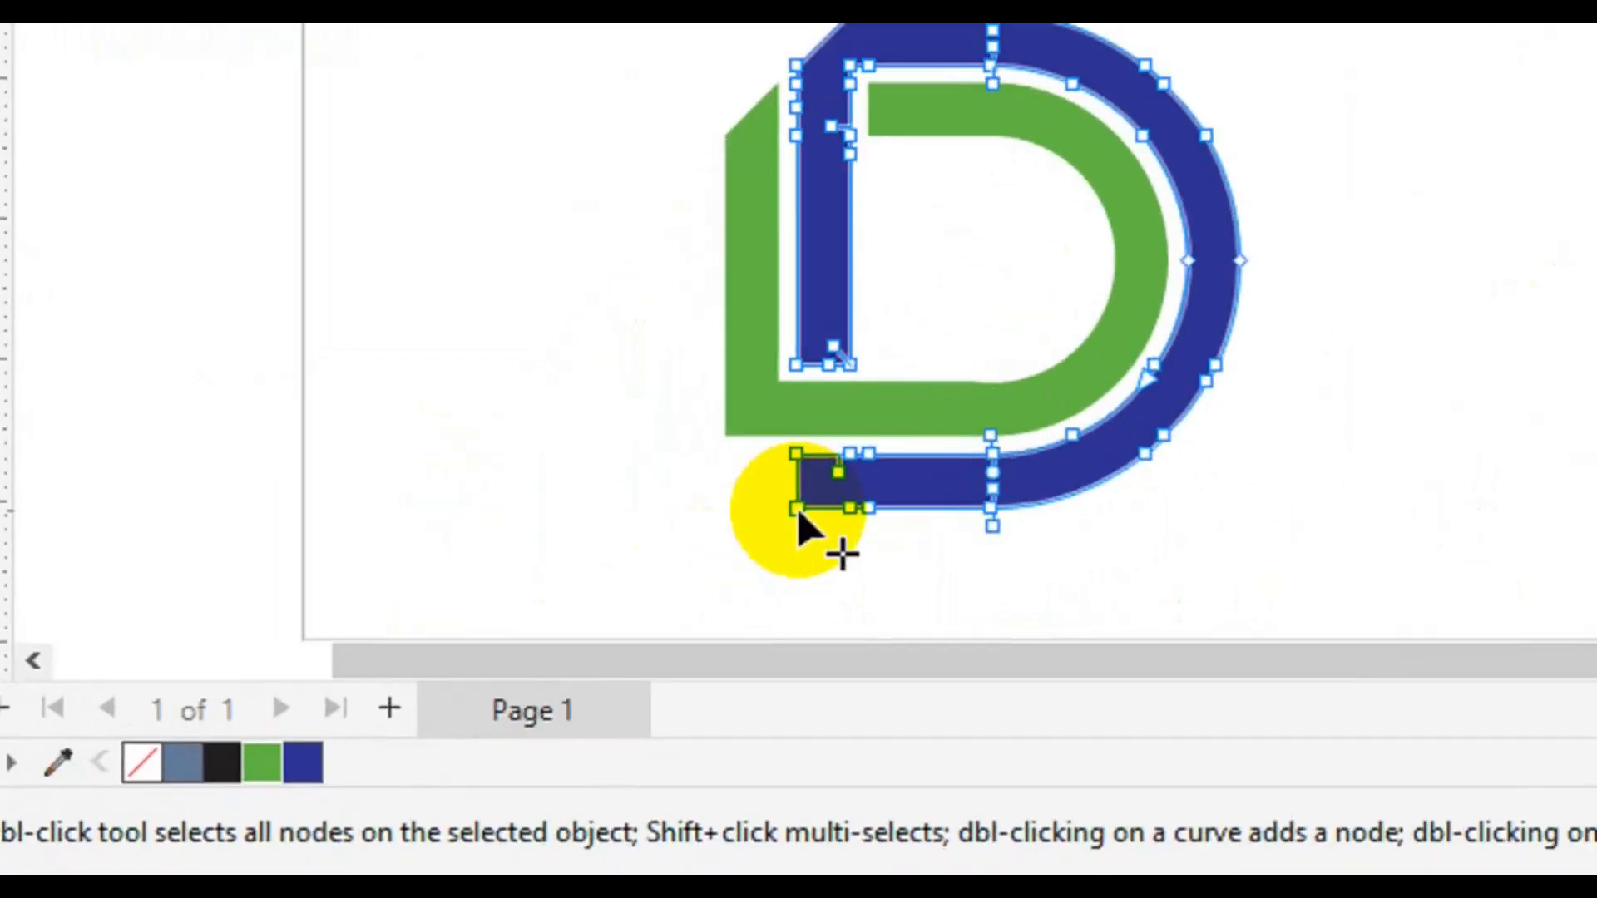
pyautogui.click(796, 511)
pyautogui.press('Delete')
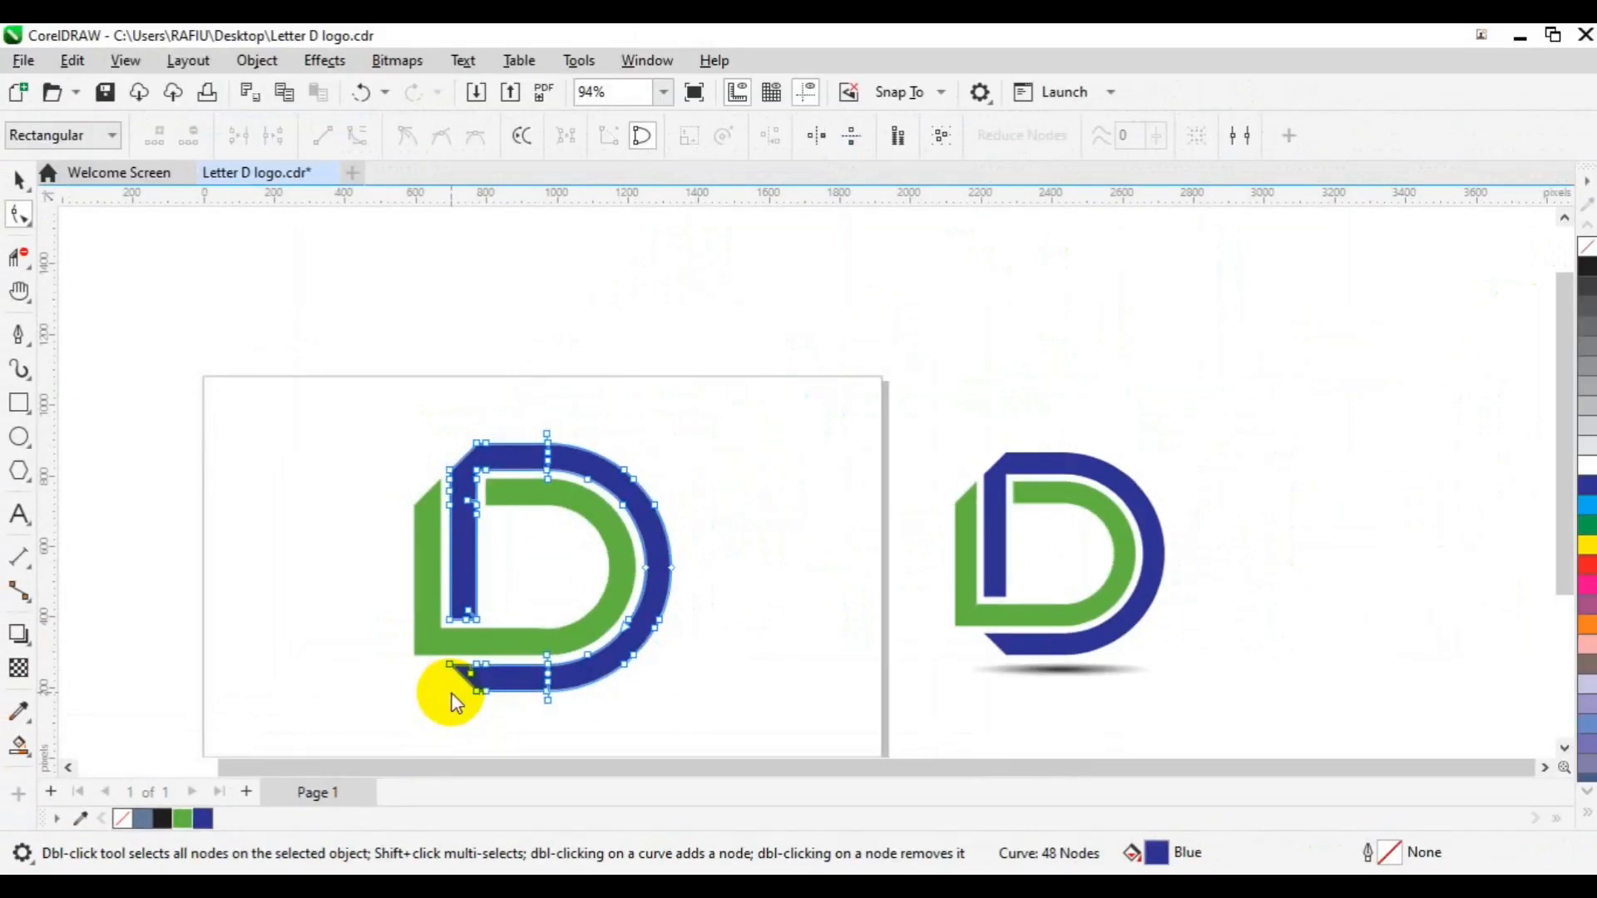
pyautogui.press('space')
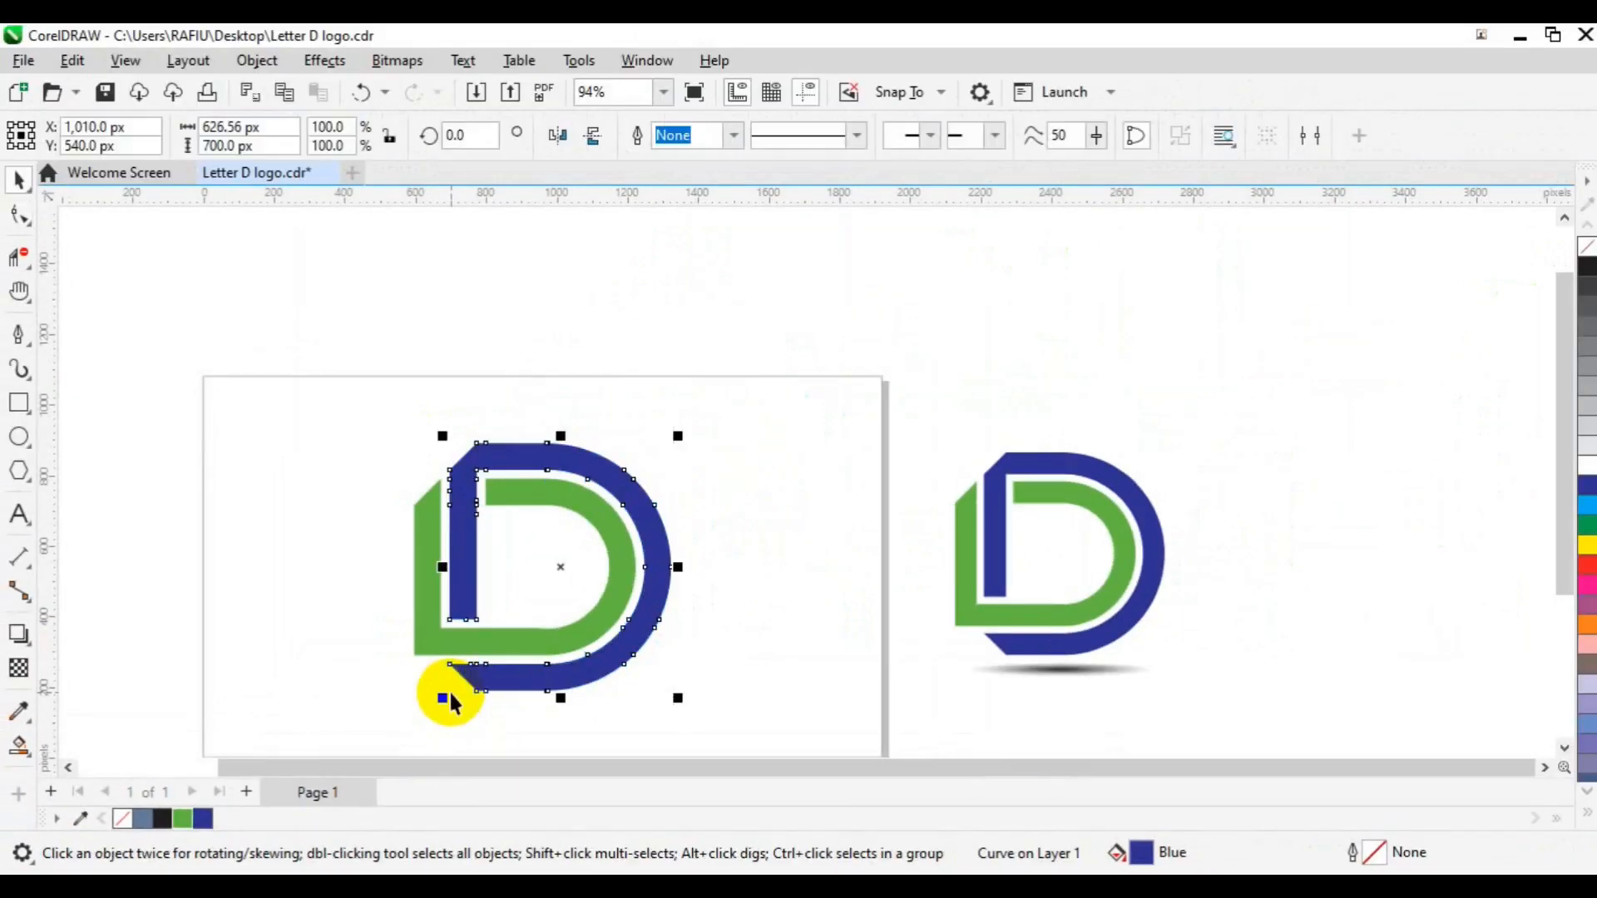
# - Group the blue and green shapes and scale the group about its centre to 71.1%
pyautogui.scroll(-1, 449, 699)
pyautogui.moveTo(349, 486); pyautogui.dragTo(617, 711)
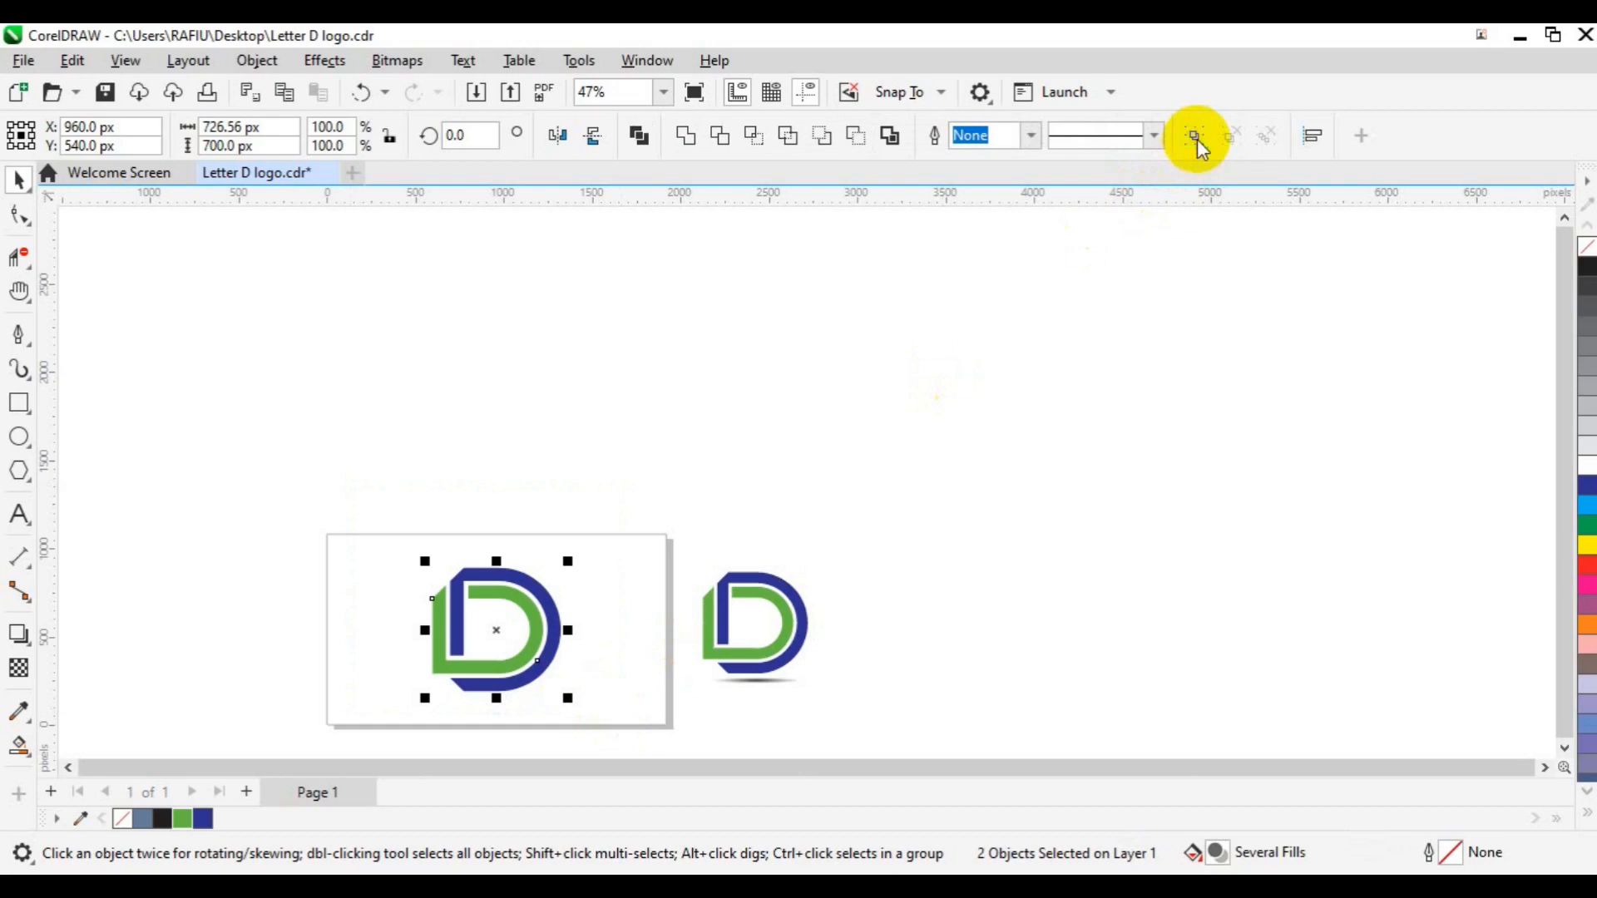
pyautogui.click(1197, 139)
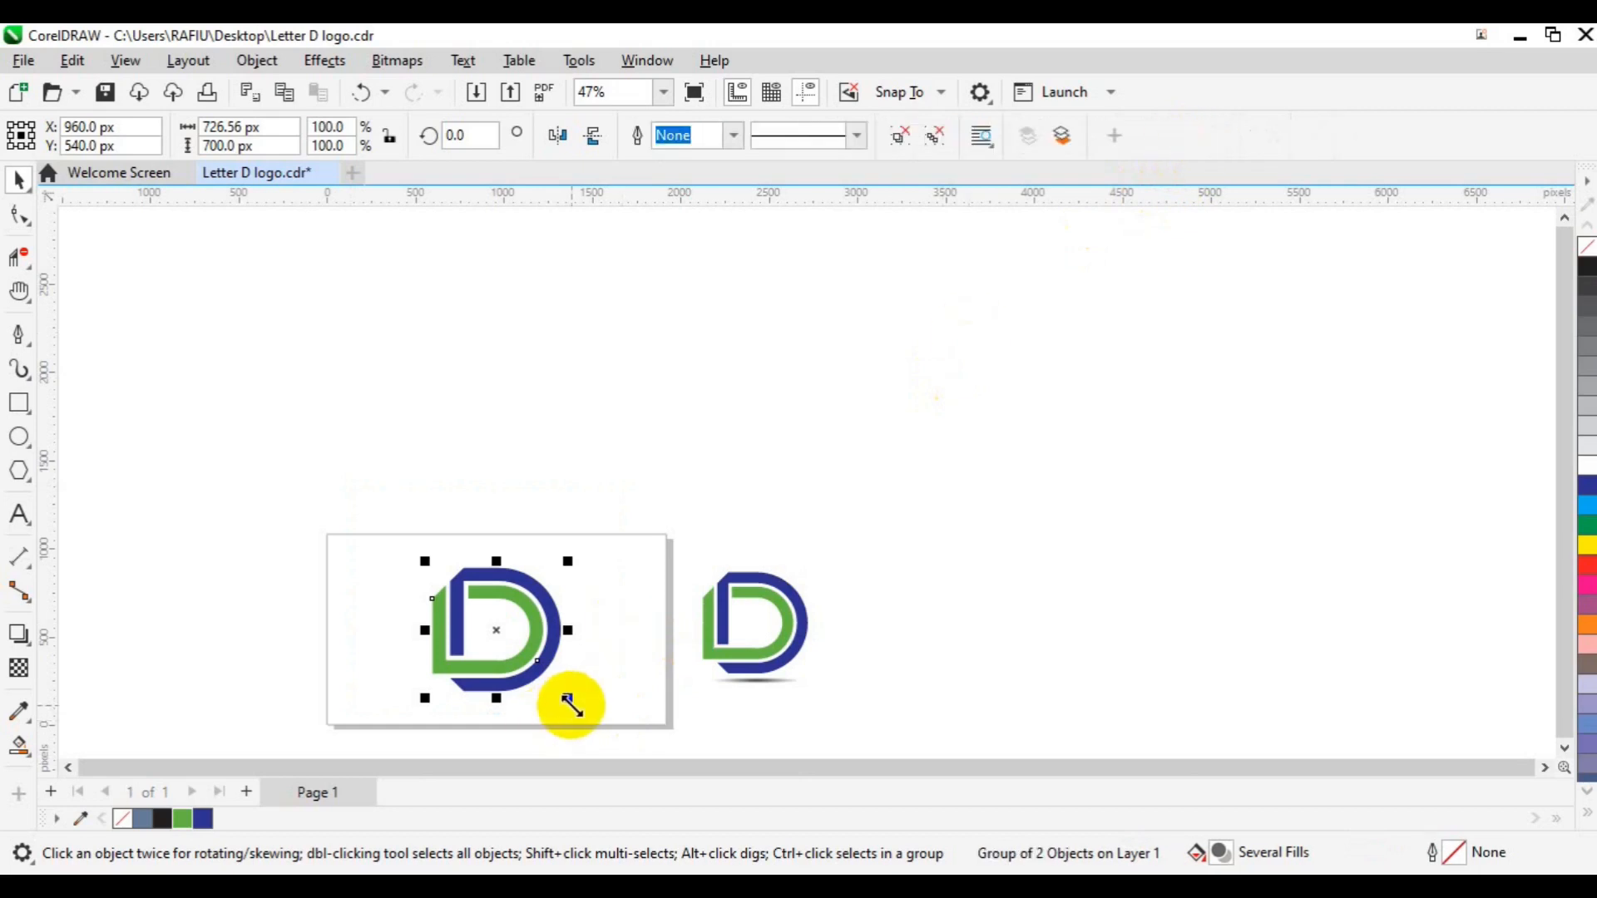
pyautogui.moveTo(561, 693); pyautogui.dragTo(556, 694)
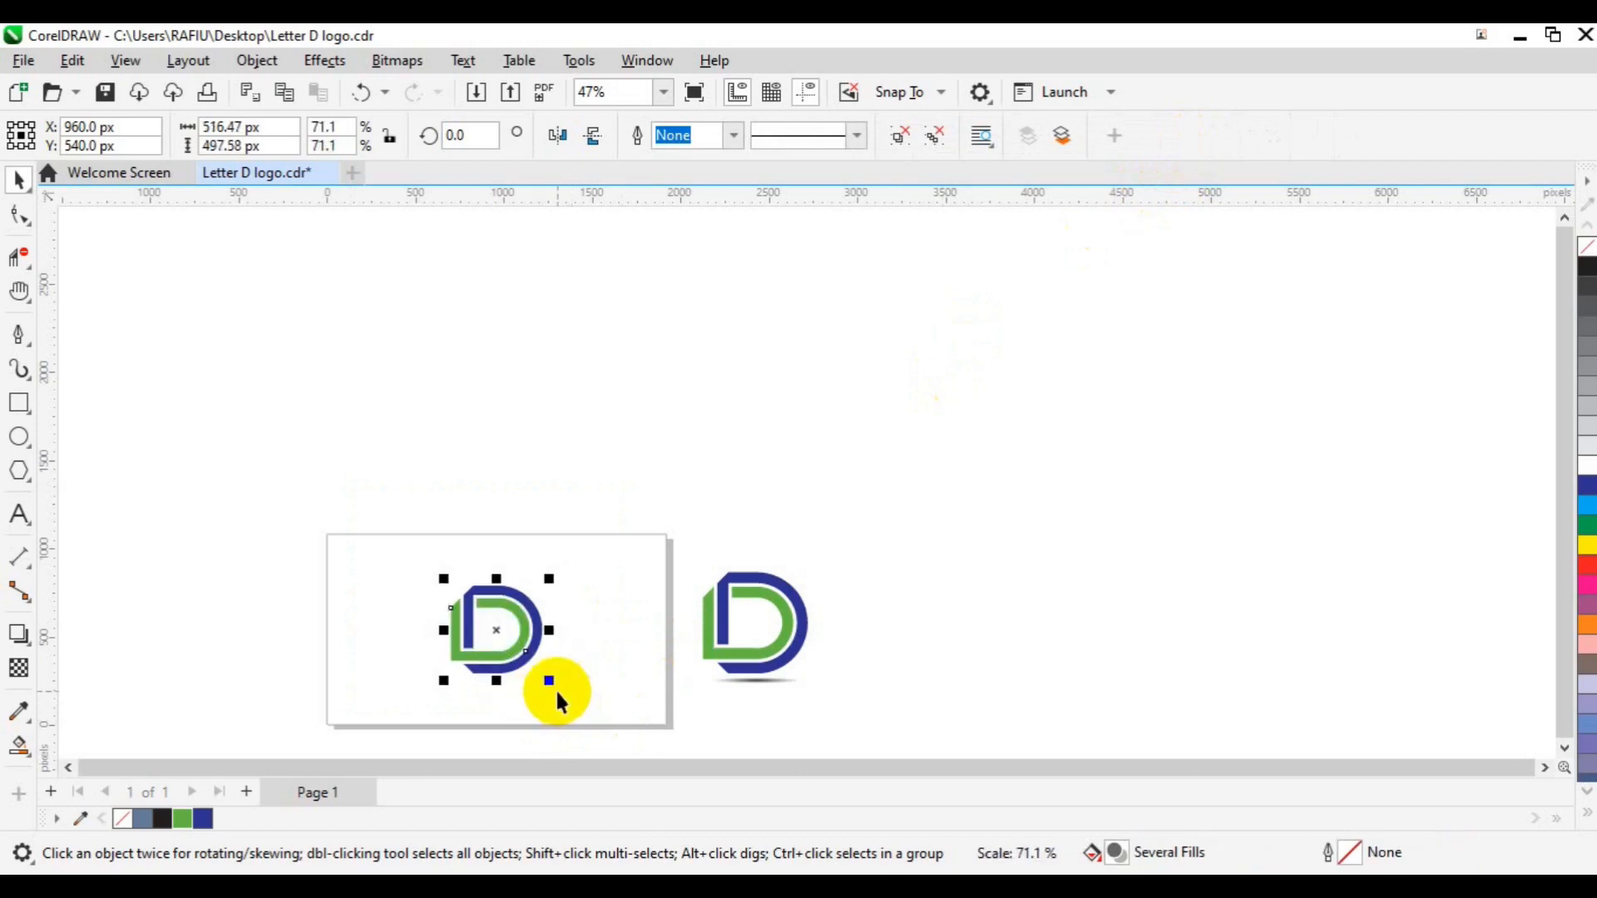
# - Draw a flat ellipse about 402 × 36 px beneath the D logo and fill it black
pyautogui.scroll(2, 556, 687)
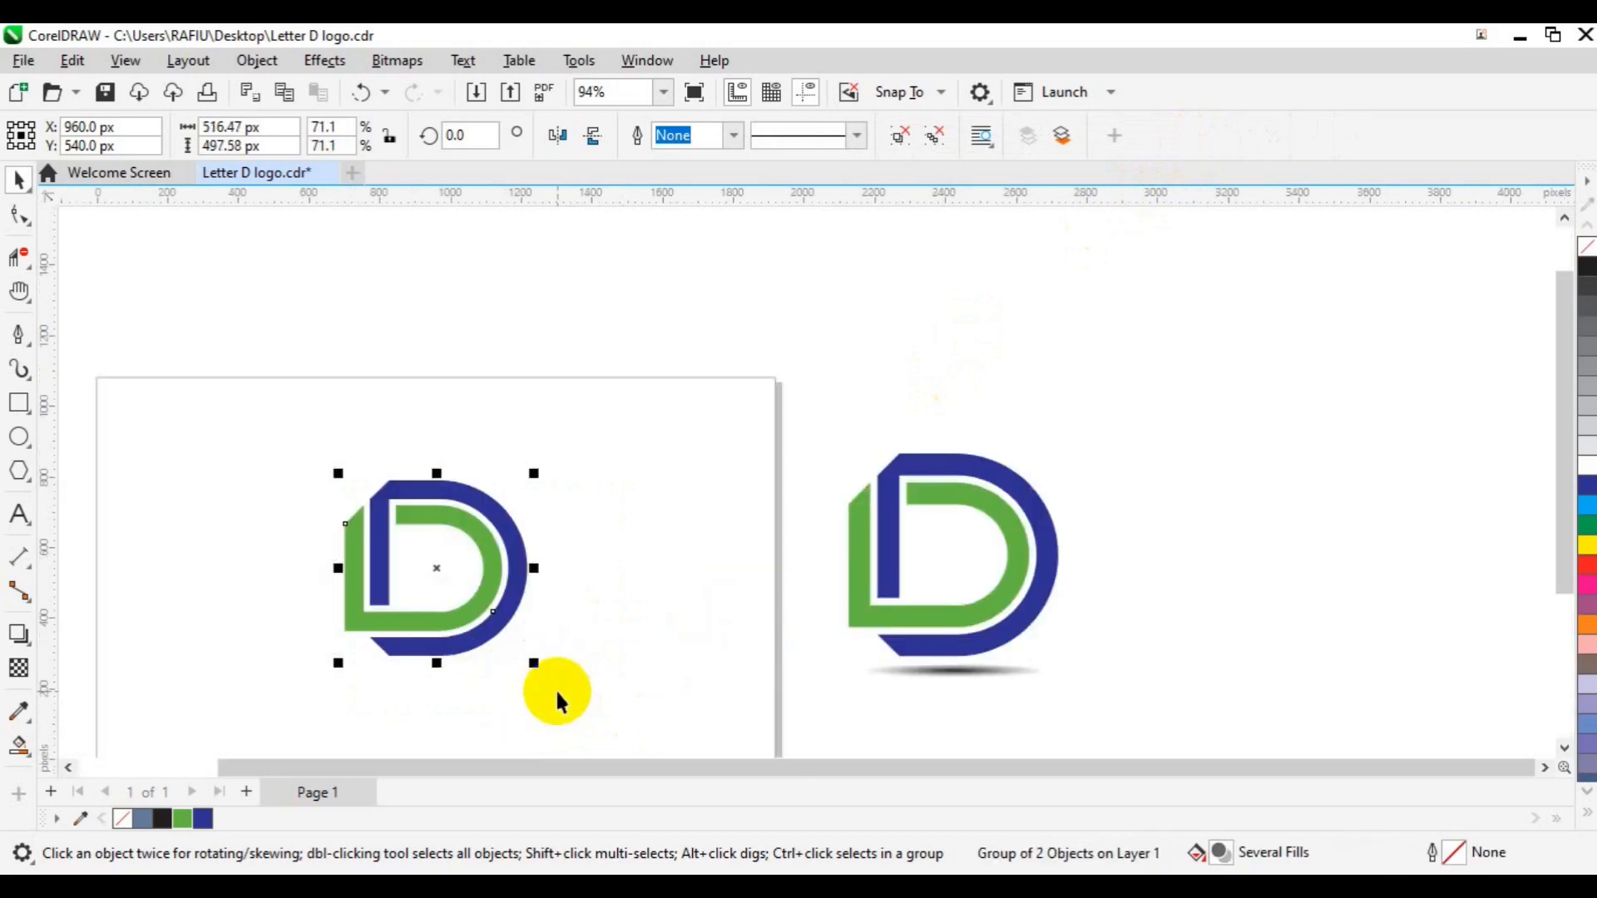
pyautogui.scroll(2, 555, 687)
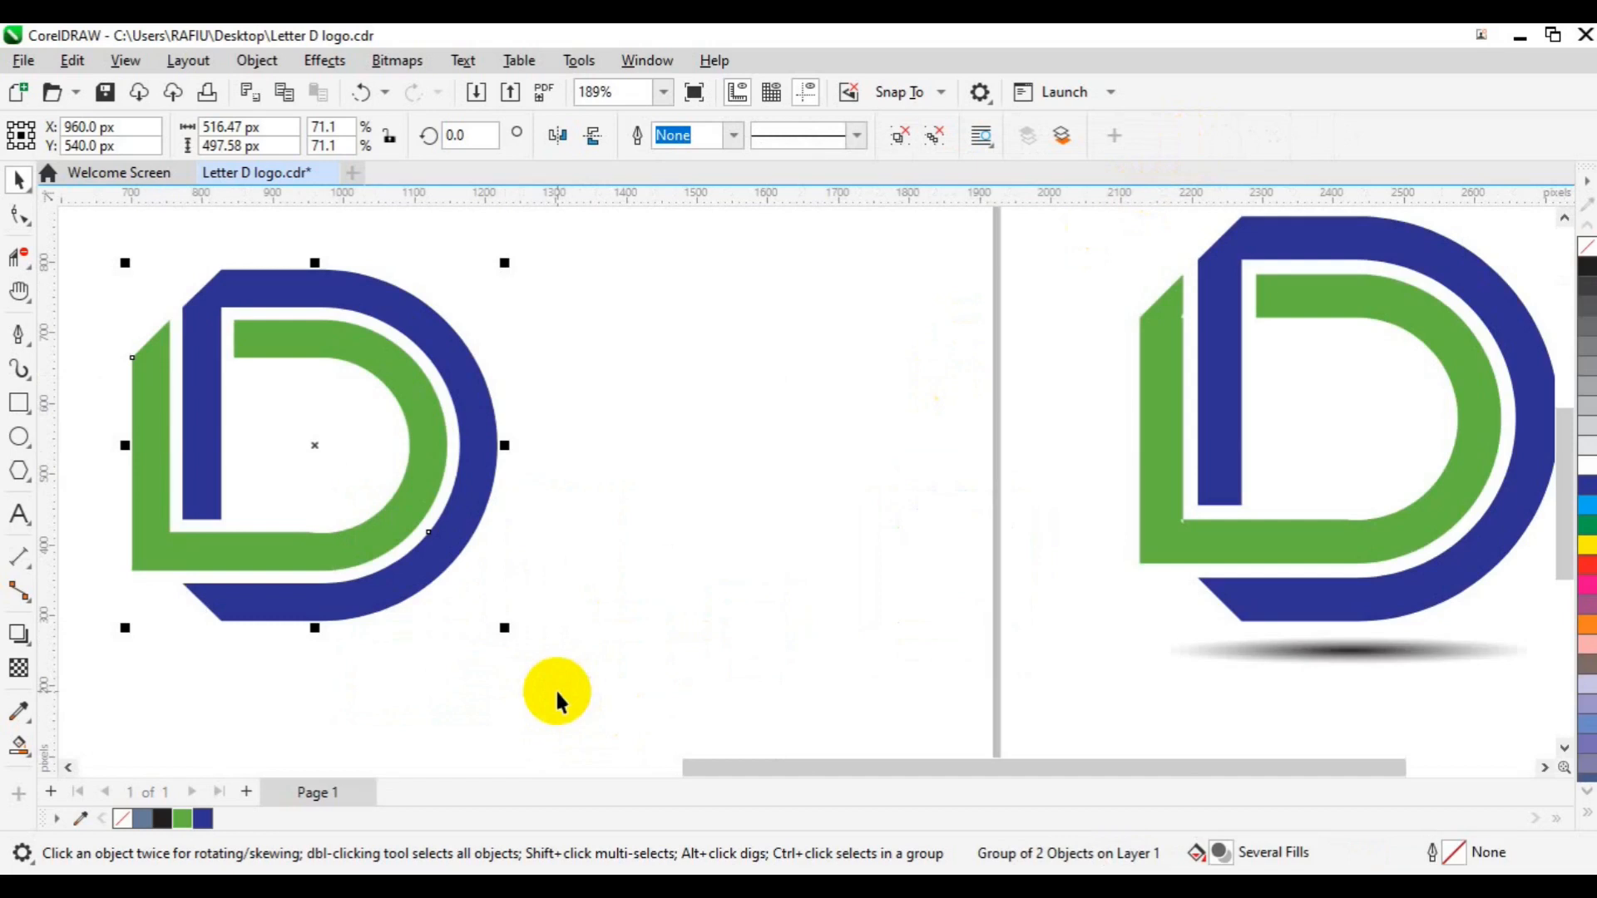
pyautogui.press('h')
pyautogui.moveTo(379, 576); pyautogui.dragTo(636, 531)
pyautogui.press('space')
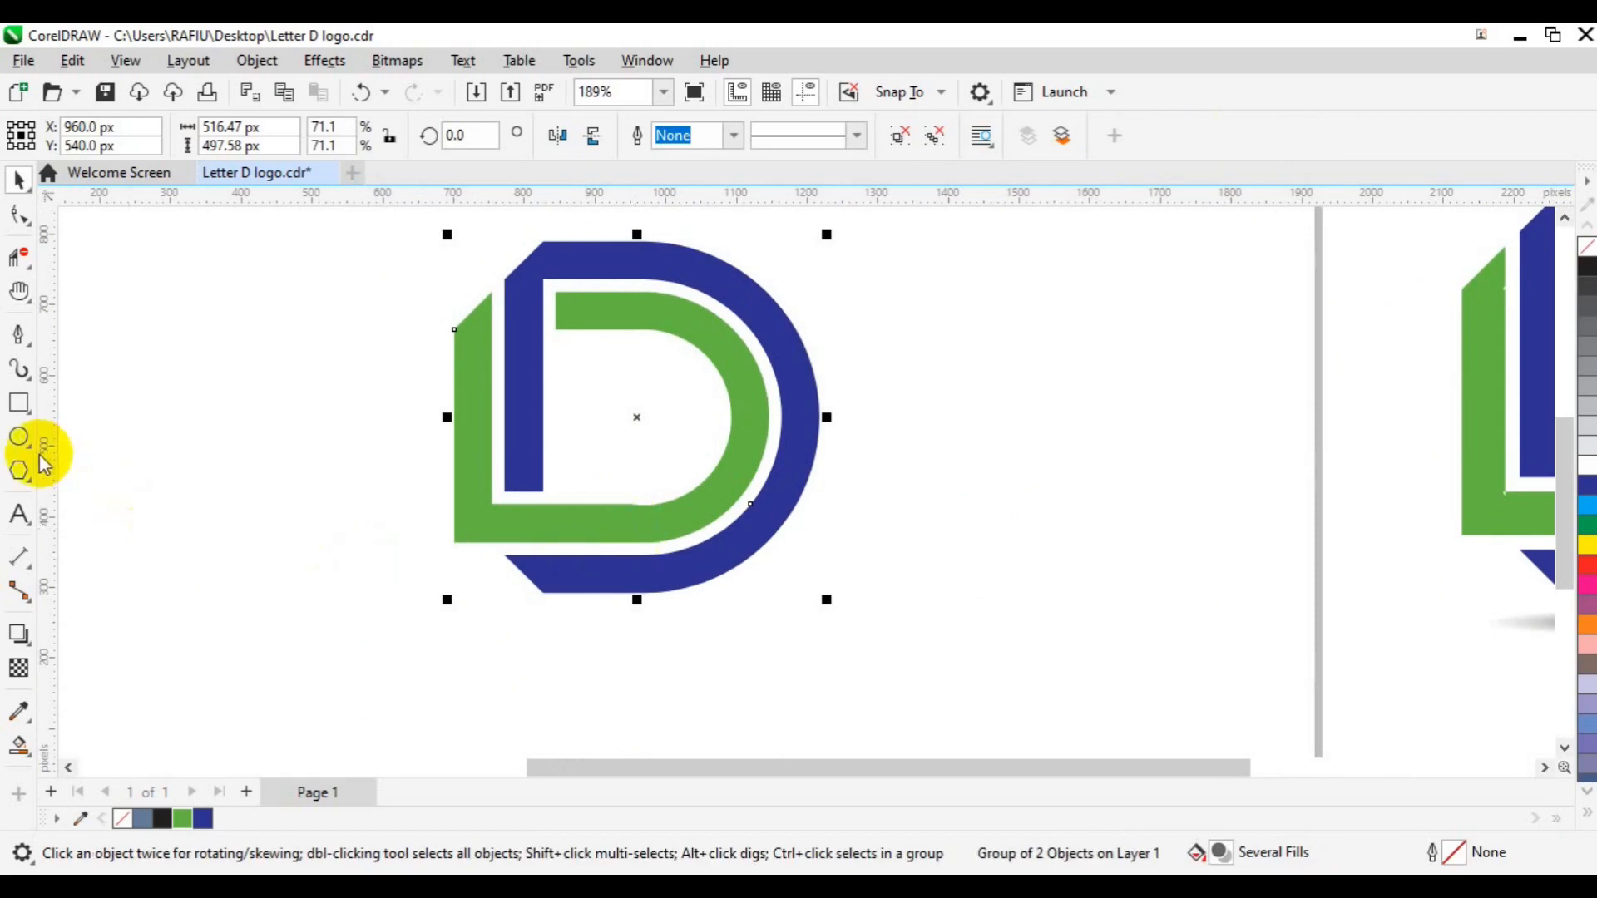
pyautogui.click(19, 441)
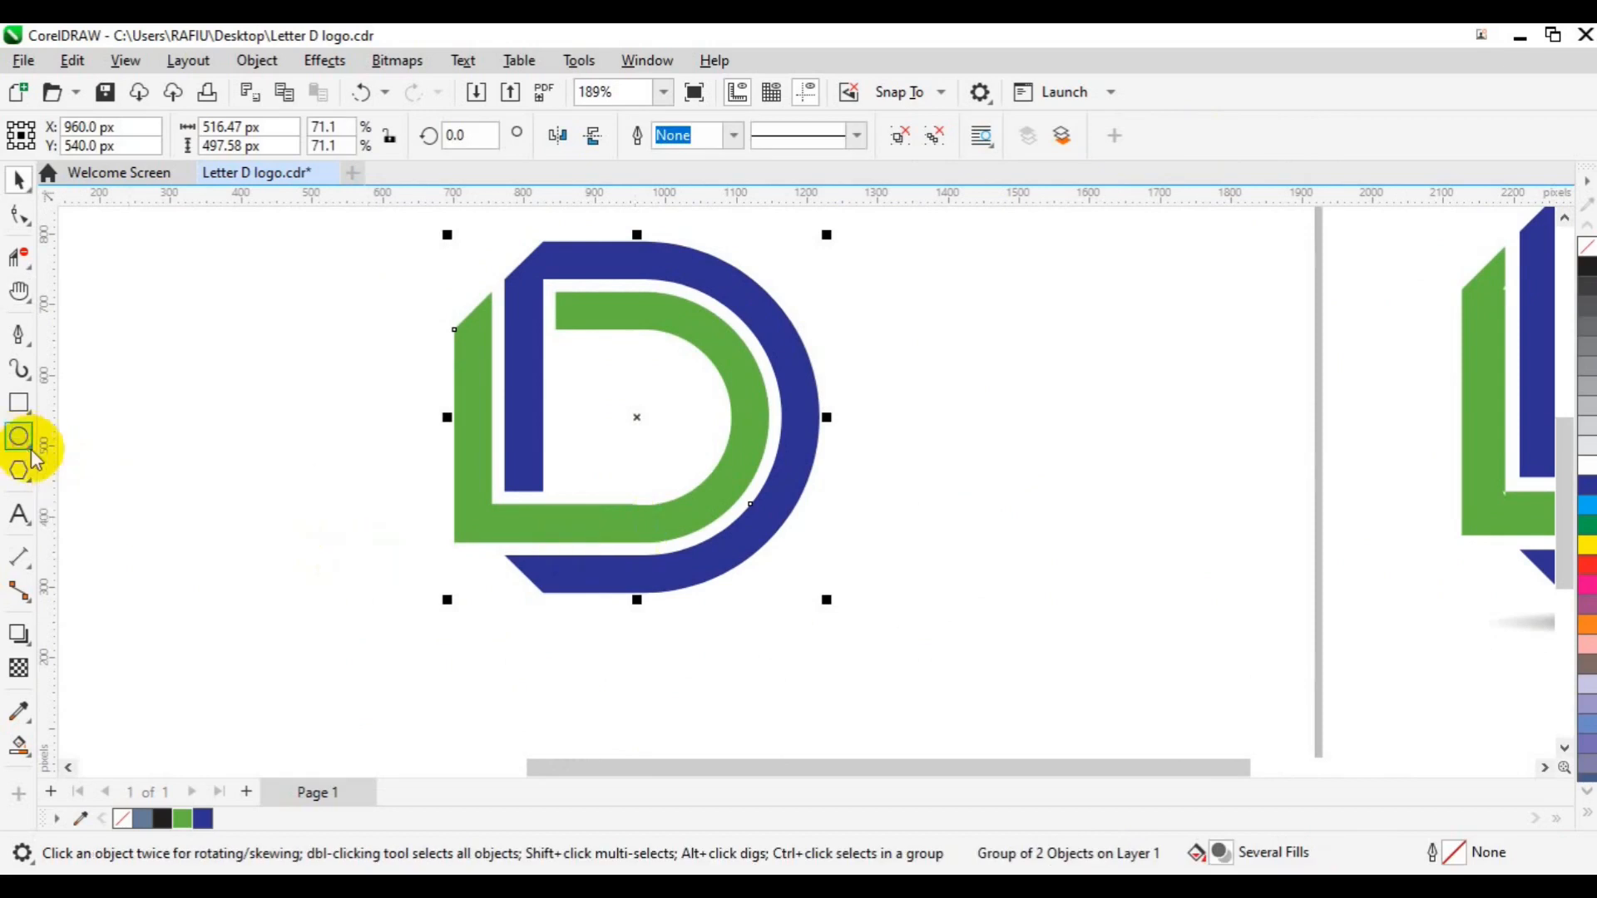
pyautogui.moveTo(489, 630)
pyautogui.mouseDown()
pyautogui.moveTo(702, 666)
pyautogui.moveTo(772, 656)
pyautogui.mouseUp()
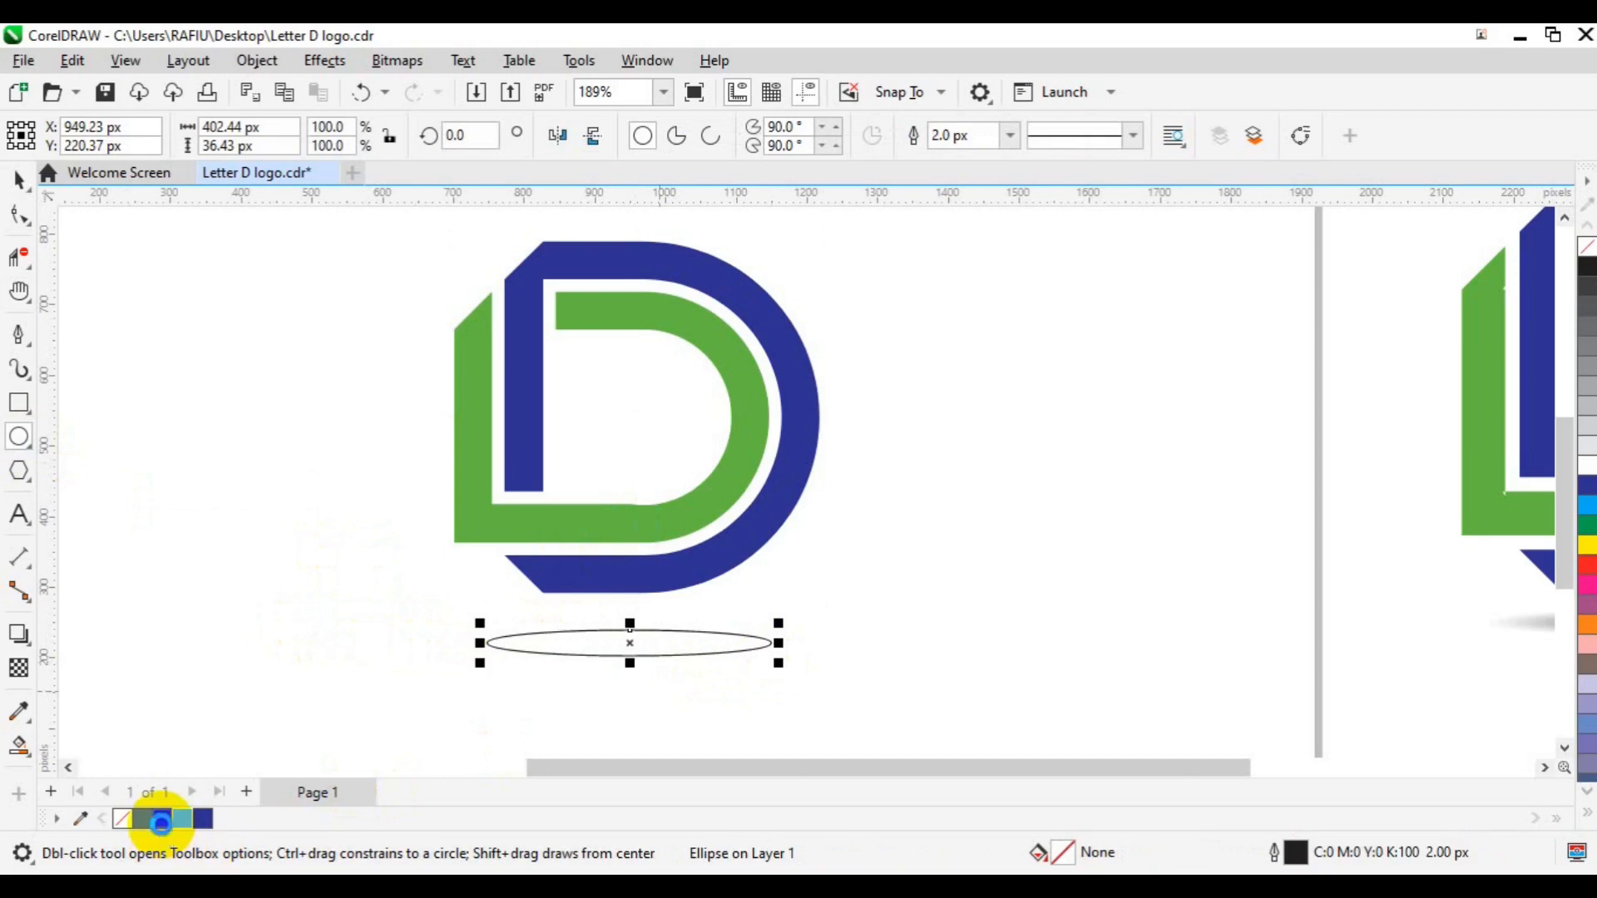
pyautogui.click(161, 820)
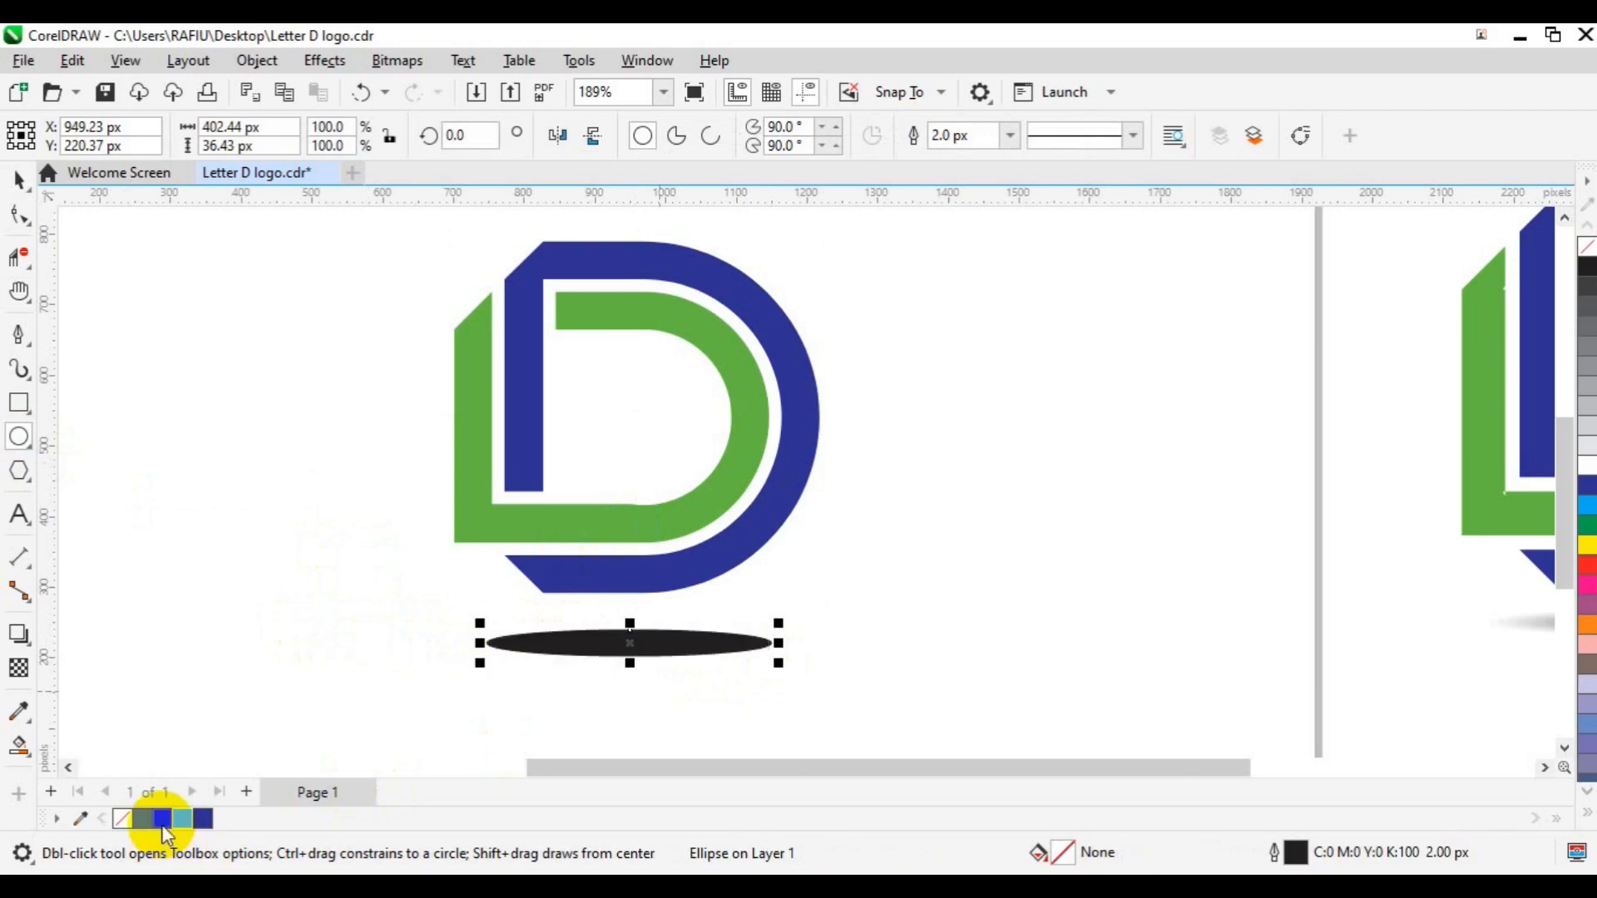
# - Apply an elliptical fountain transparency to the black ellipse beneath the D so it fades out as a soft shadow
pyautogui.click(20, 669)
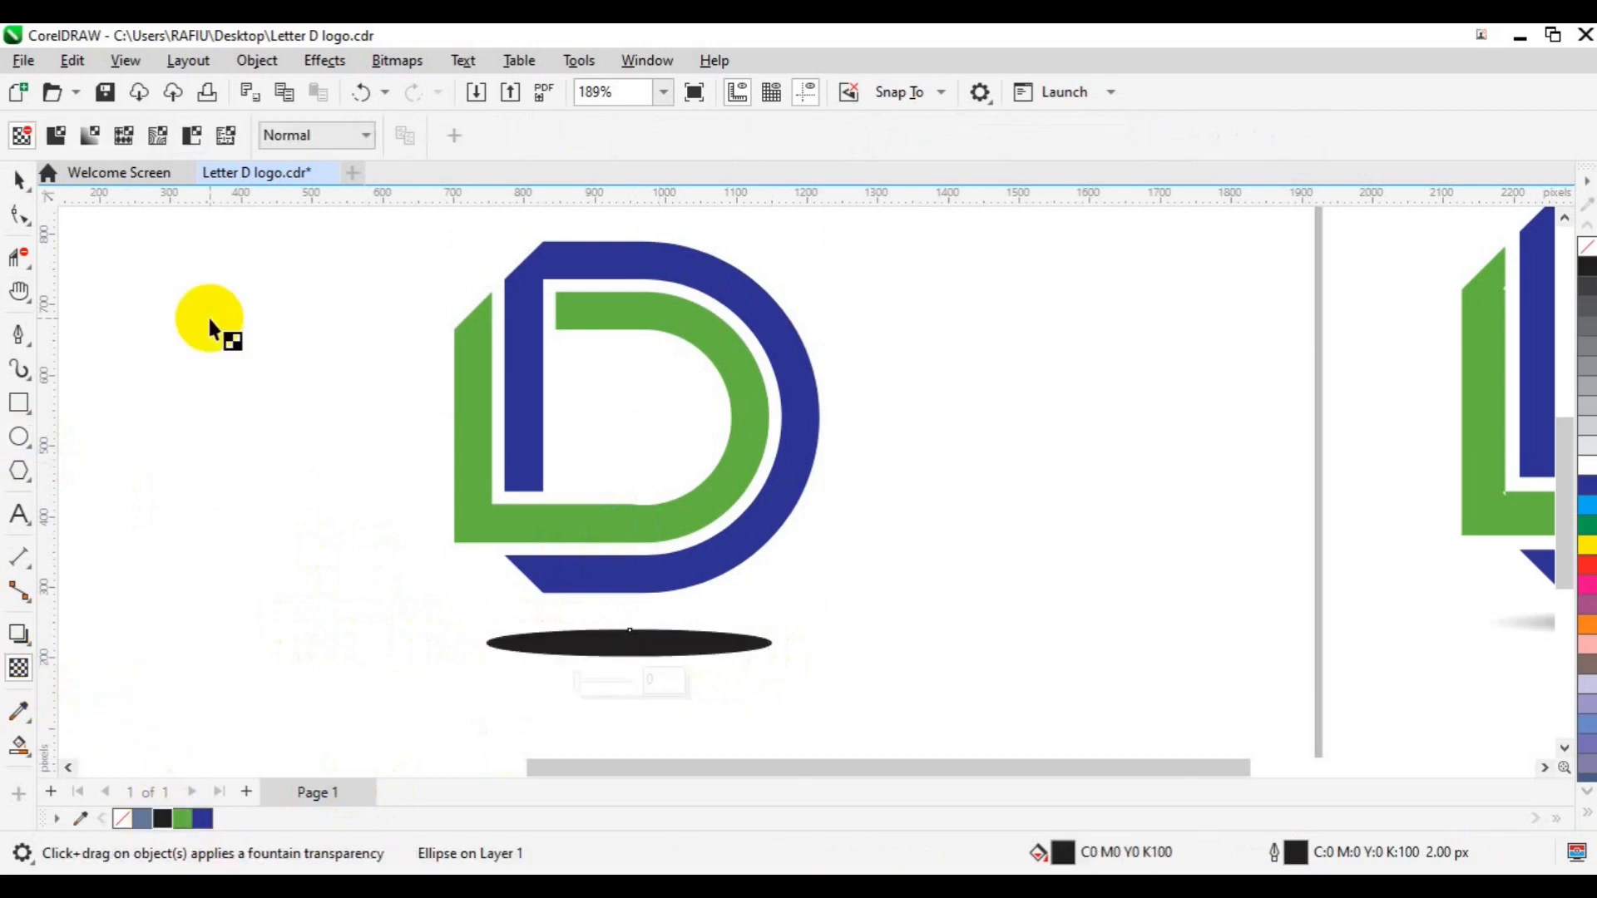
pyautogui.click(91, 136)
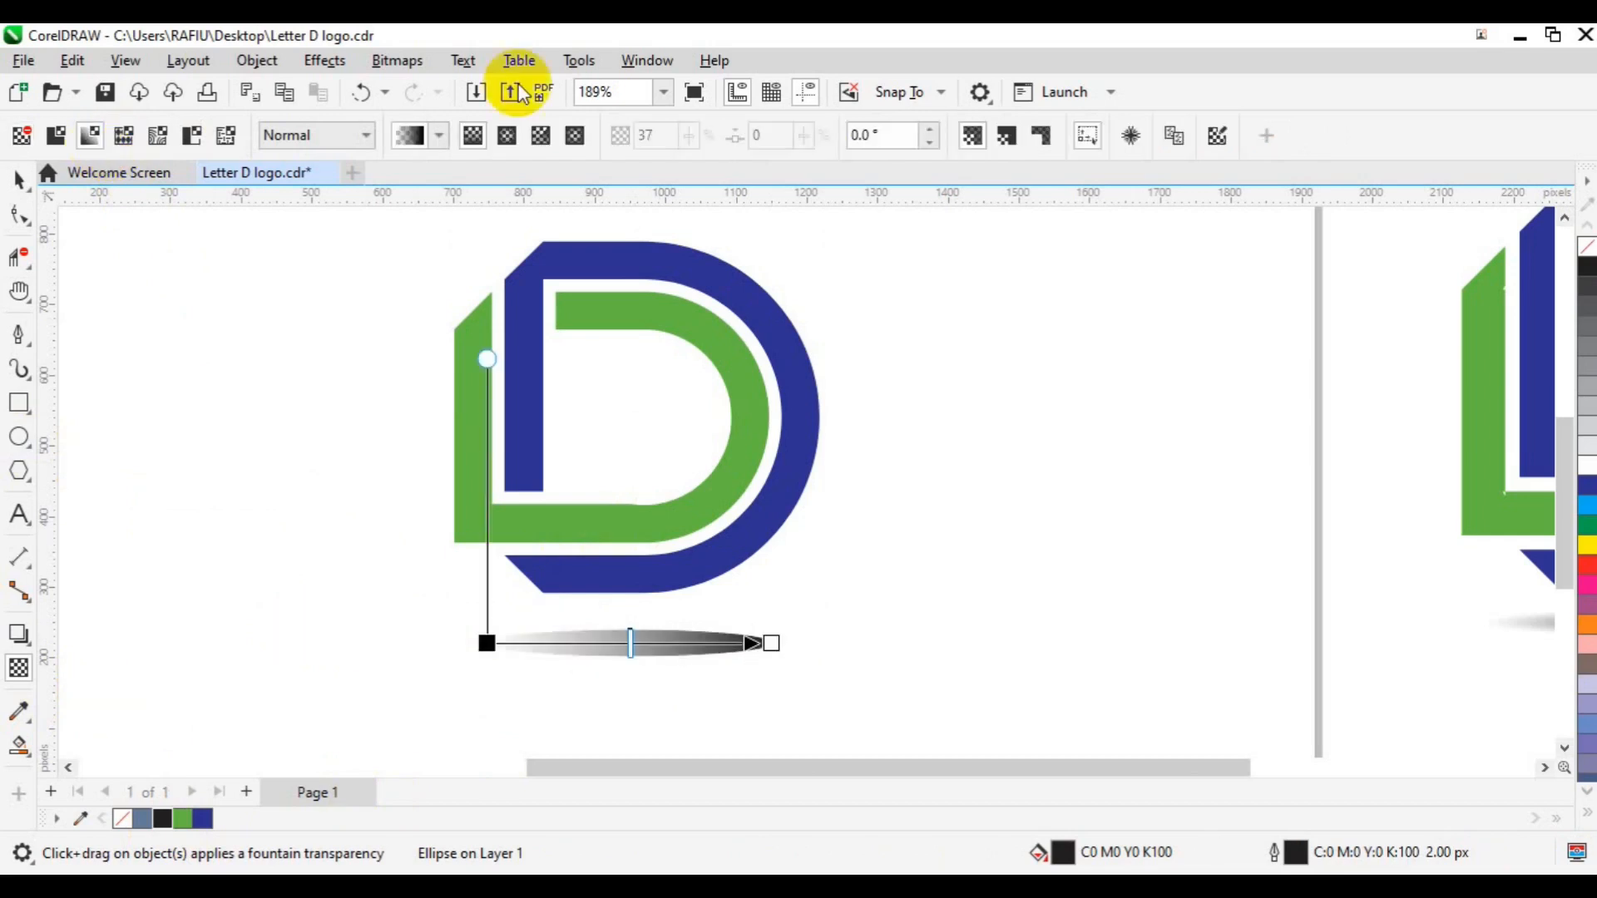
pyautogui.click(507, 136)
pyautogui.press('space')
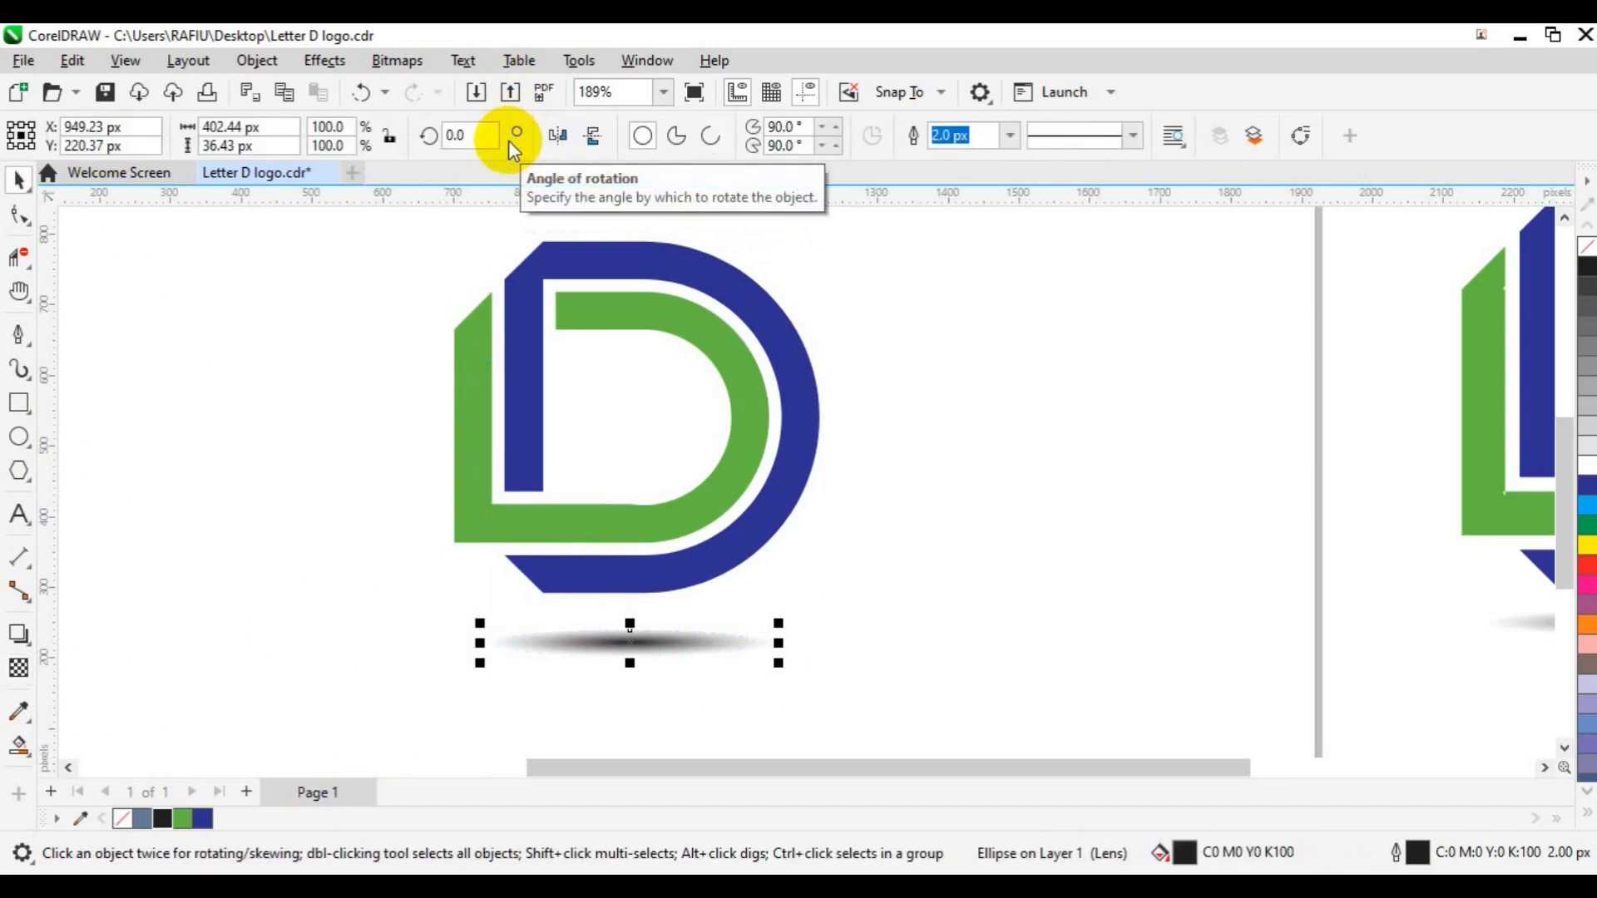
# - Select the D logo together with its shadow ellipse and centre the two horizontally on each other
pyautogui.press('F3')
pyautogui.moveTo(569, 320); pyautogui.dragTo(904, 613)
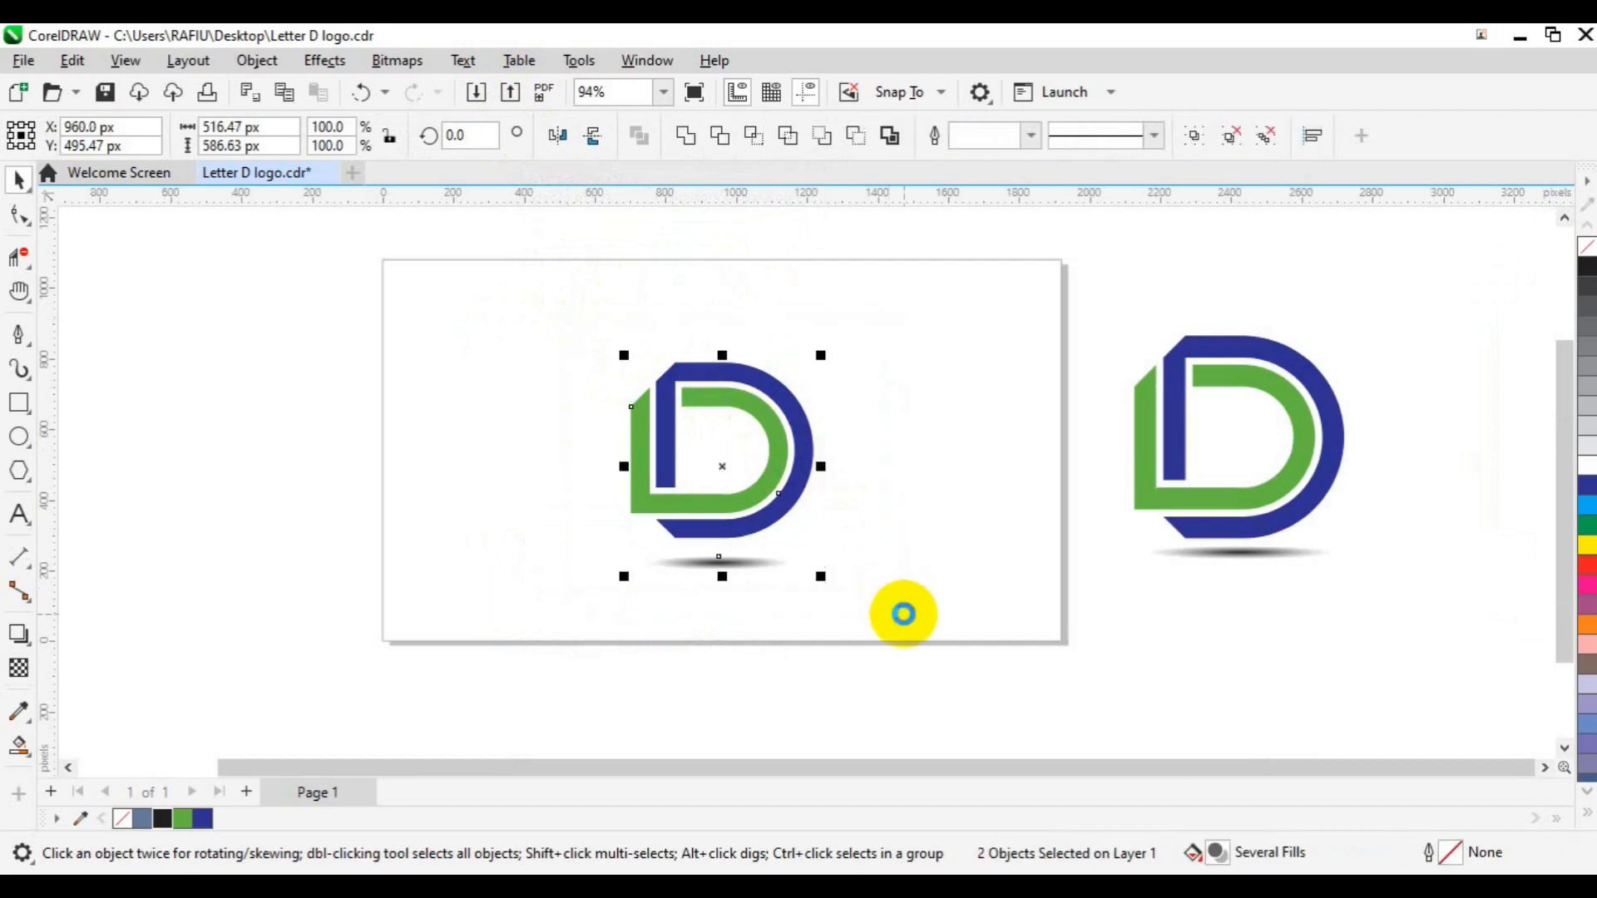
pyautogui.click(920, 659)
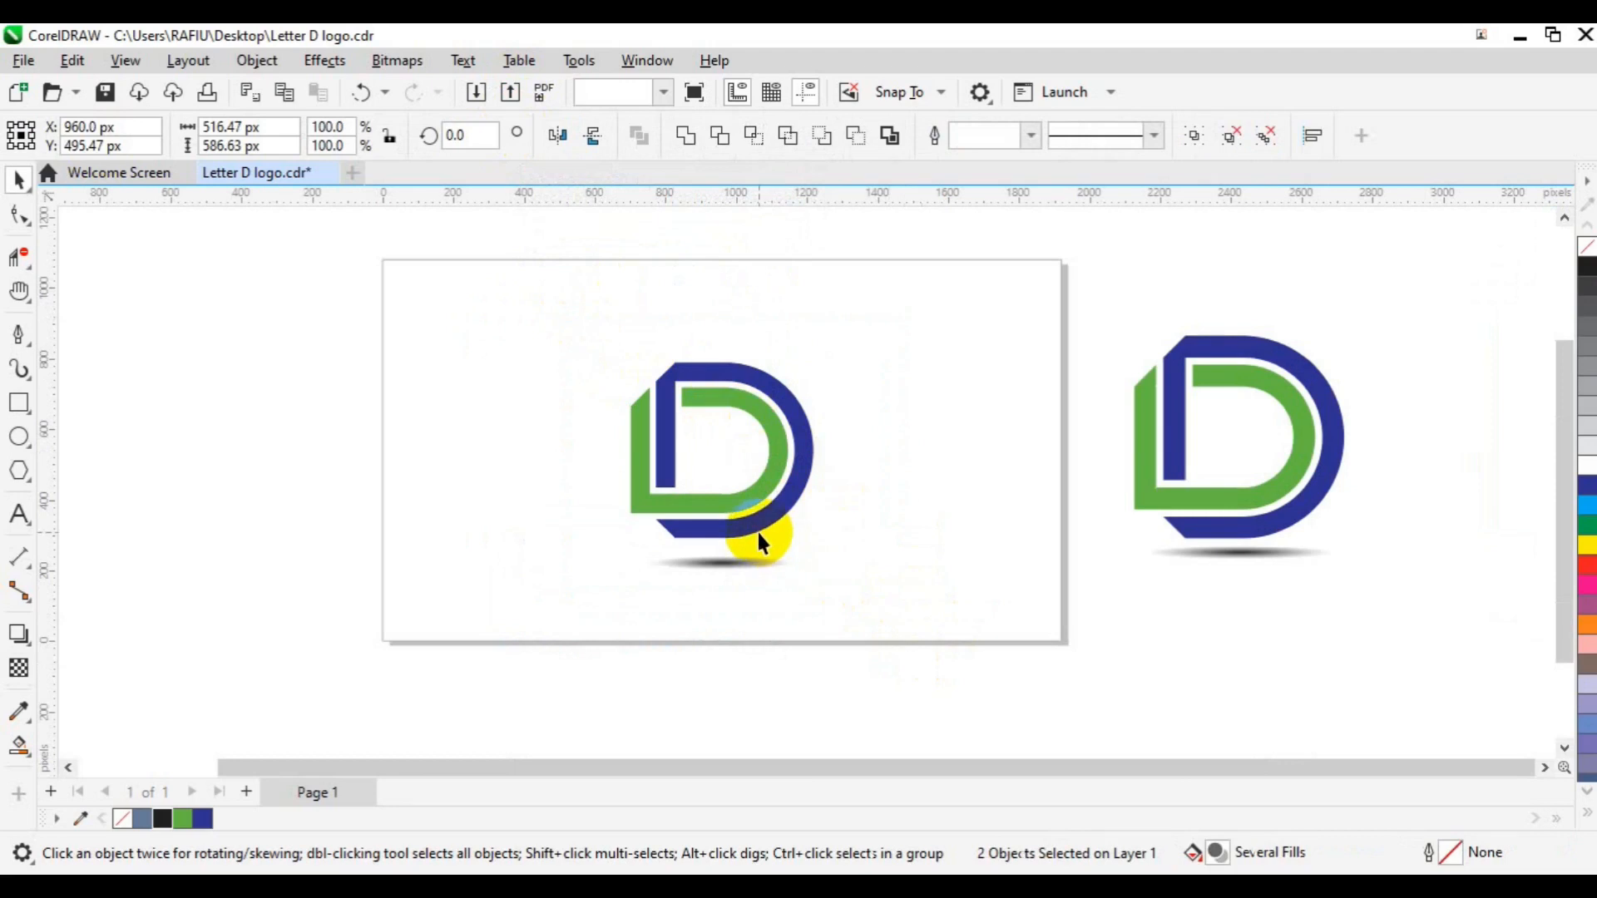
# - Move the D group straight down 40 px, closer to its shadow
pyautogui.click(760, 539)
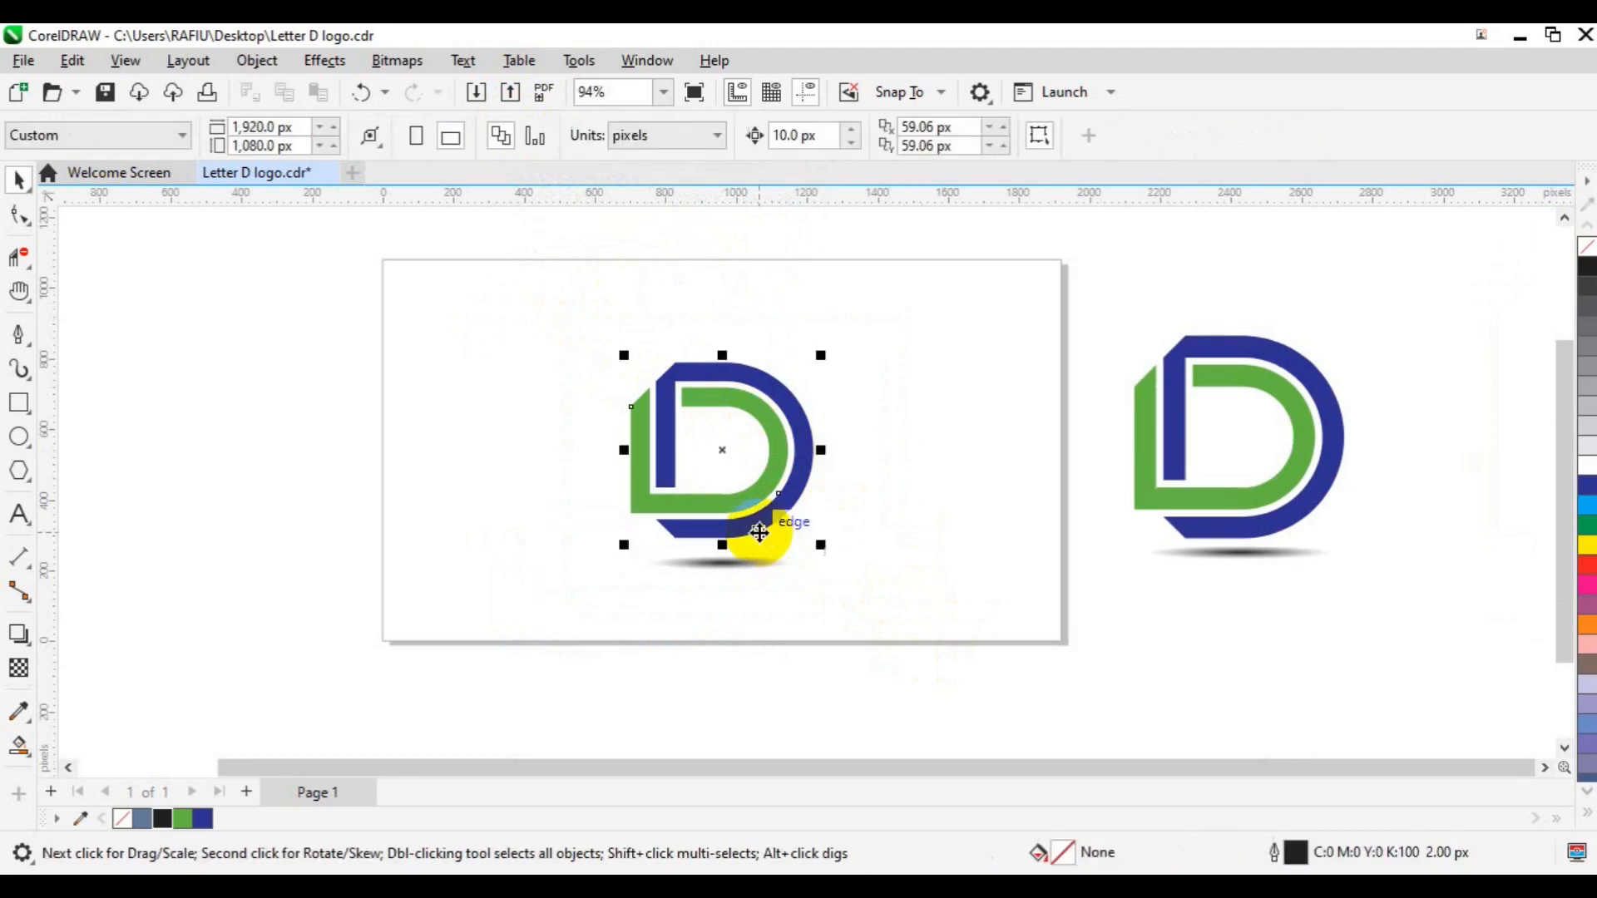
pyautogui.press('Down')
pyautogui.press('Down')
pyautogui.press('Down')
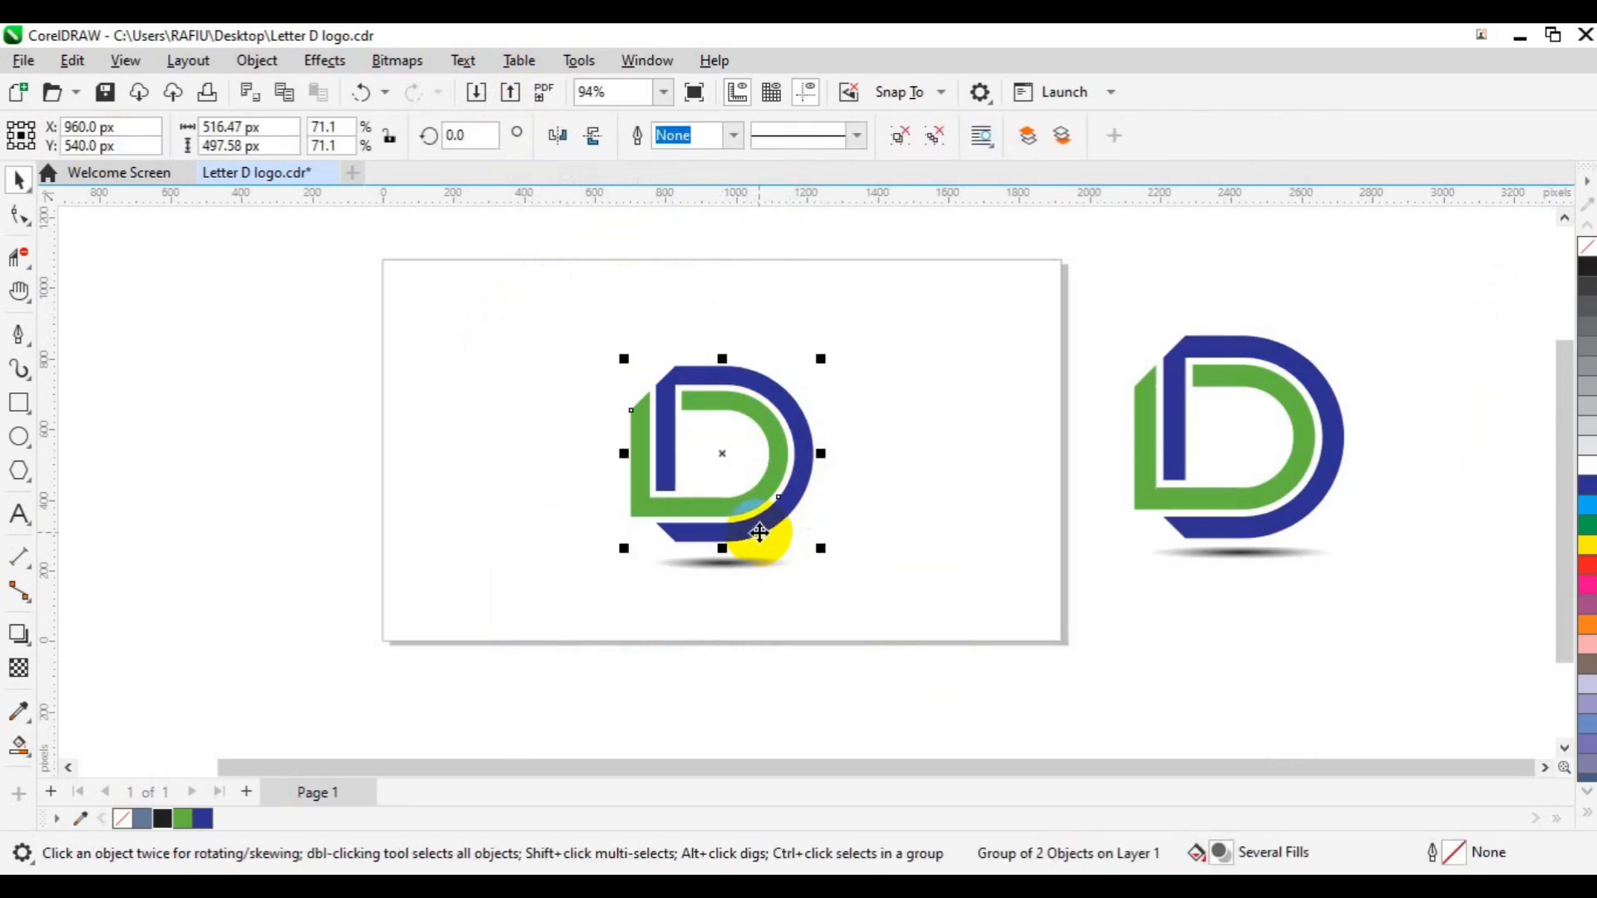
pyautogui.press('Down')
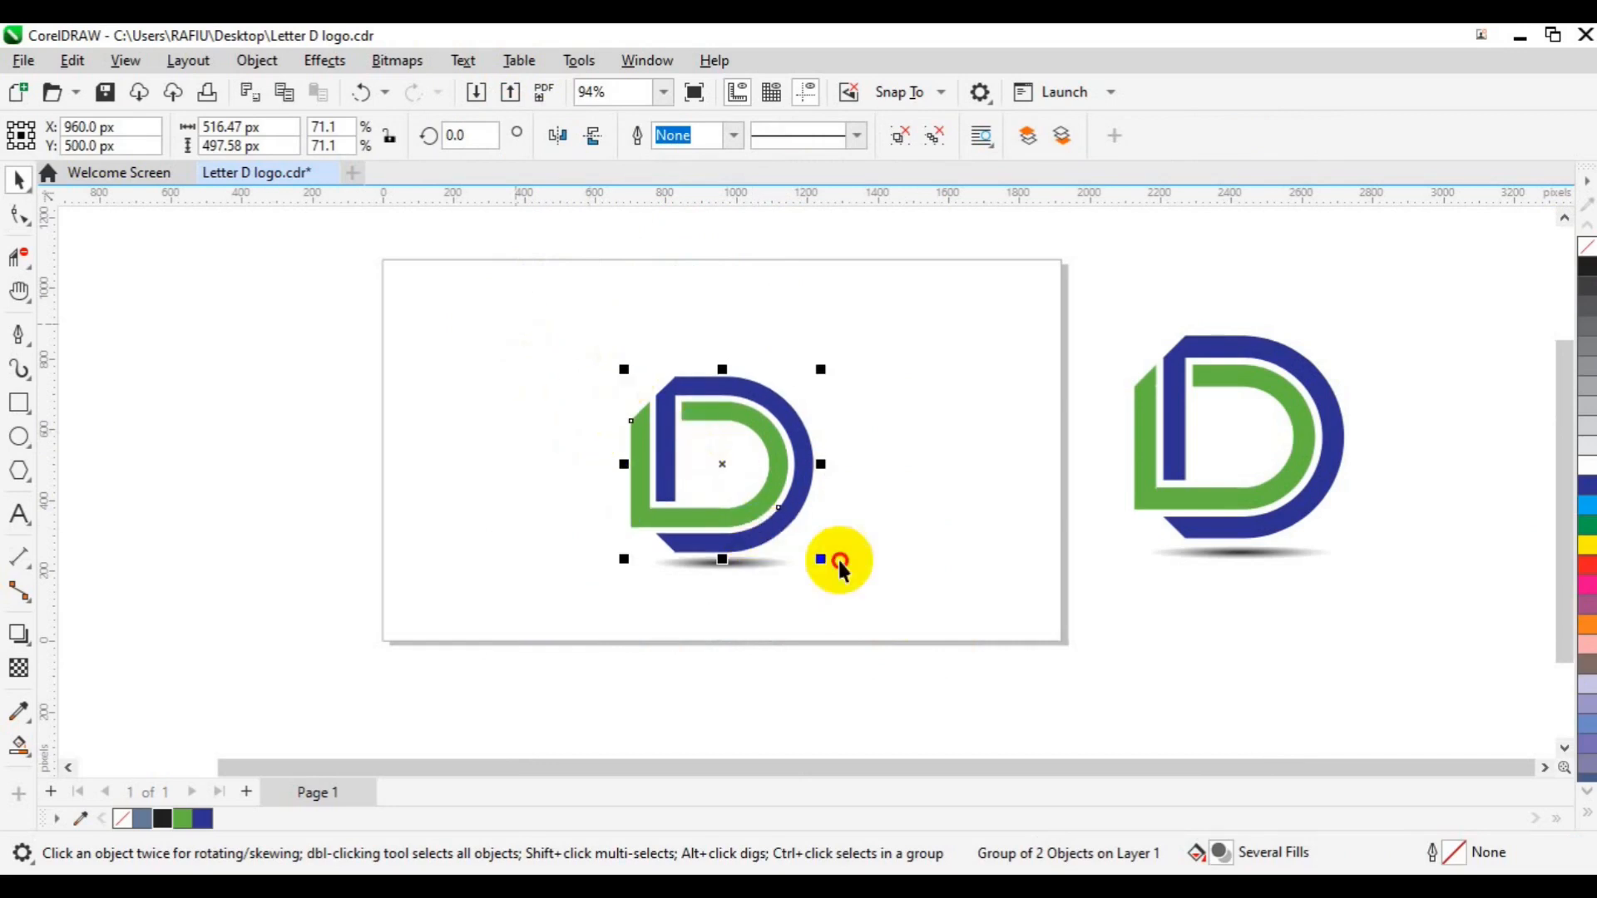
# - Scale the D and its shadow together to about 590 × 624 px and centre them on the page as one group
pyautogui.moveTo(893, 597); pyautogui.dragTo(851, 591)
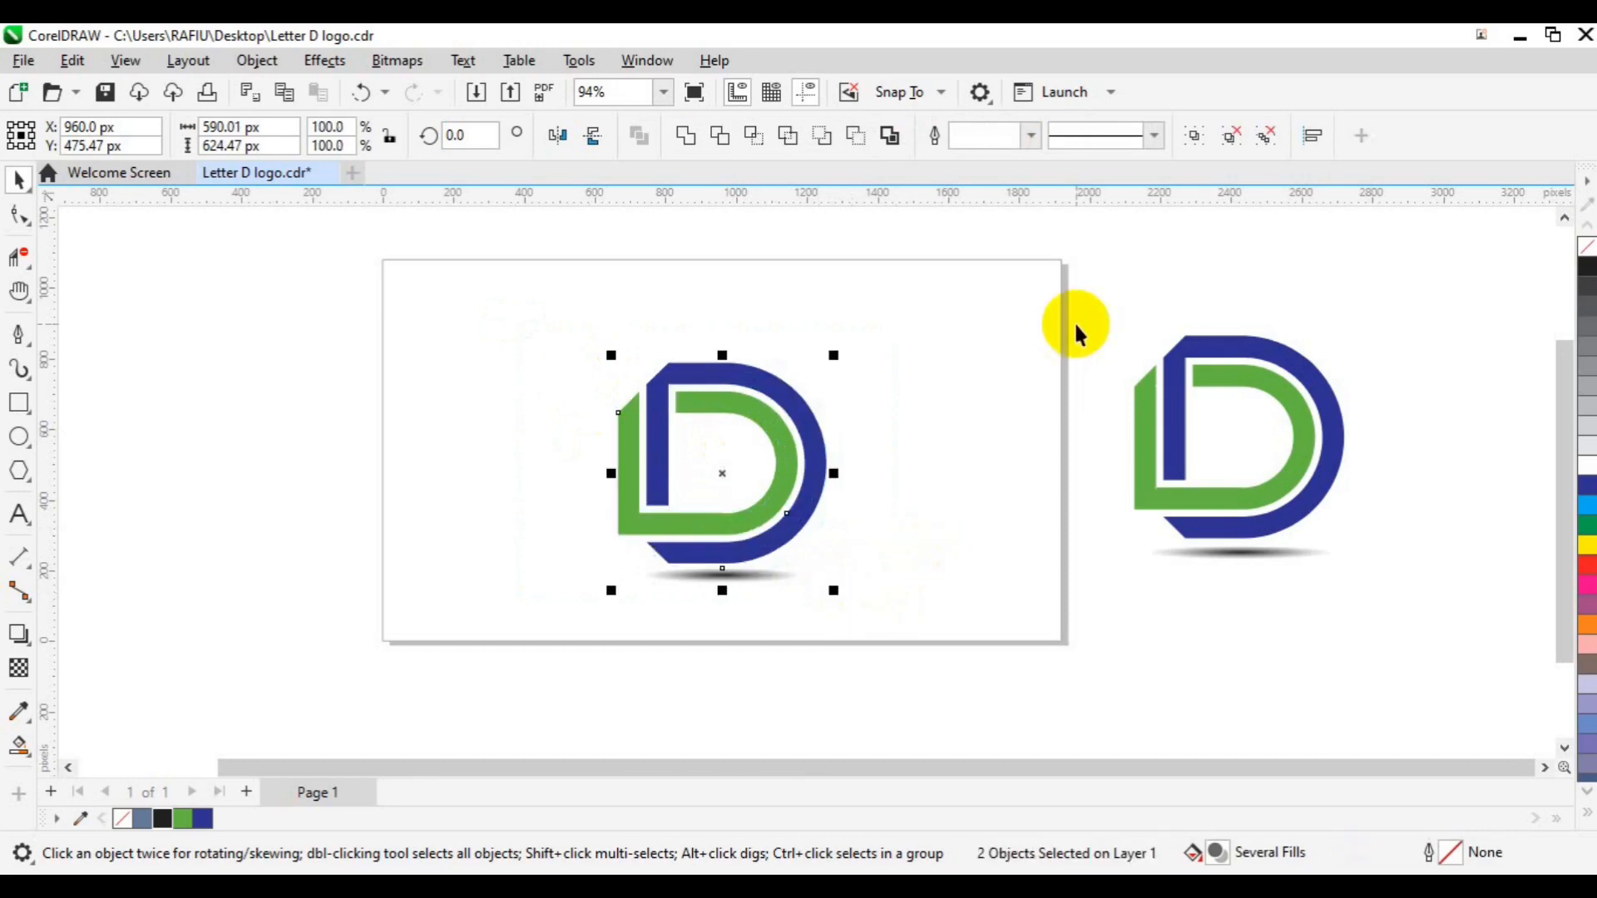
pyautogui.click(1191, 137)
pyautogui.press('p')
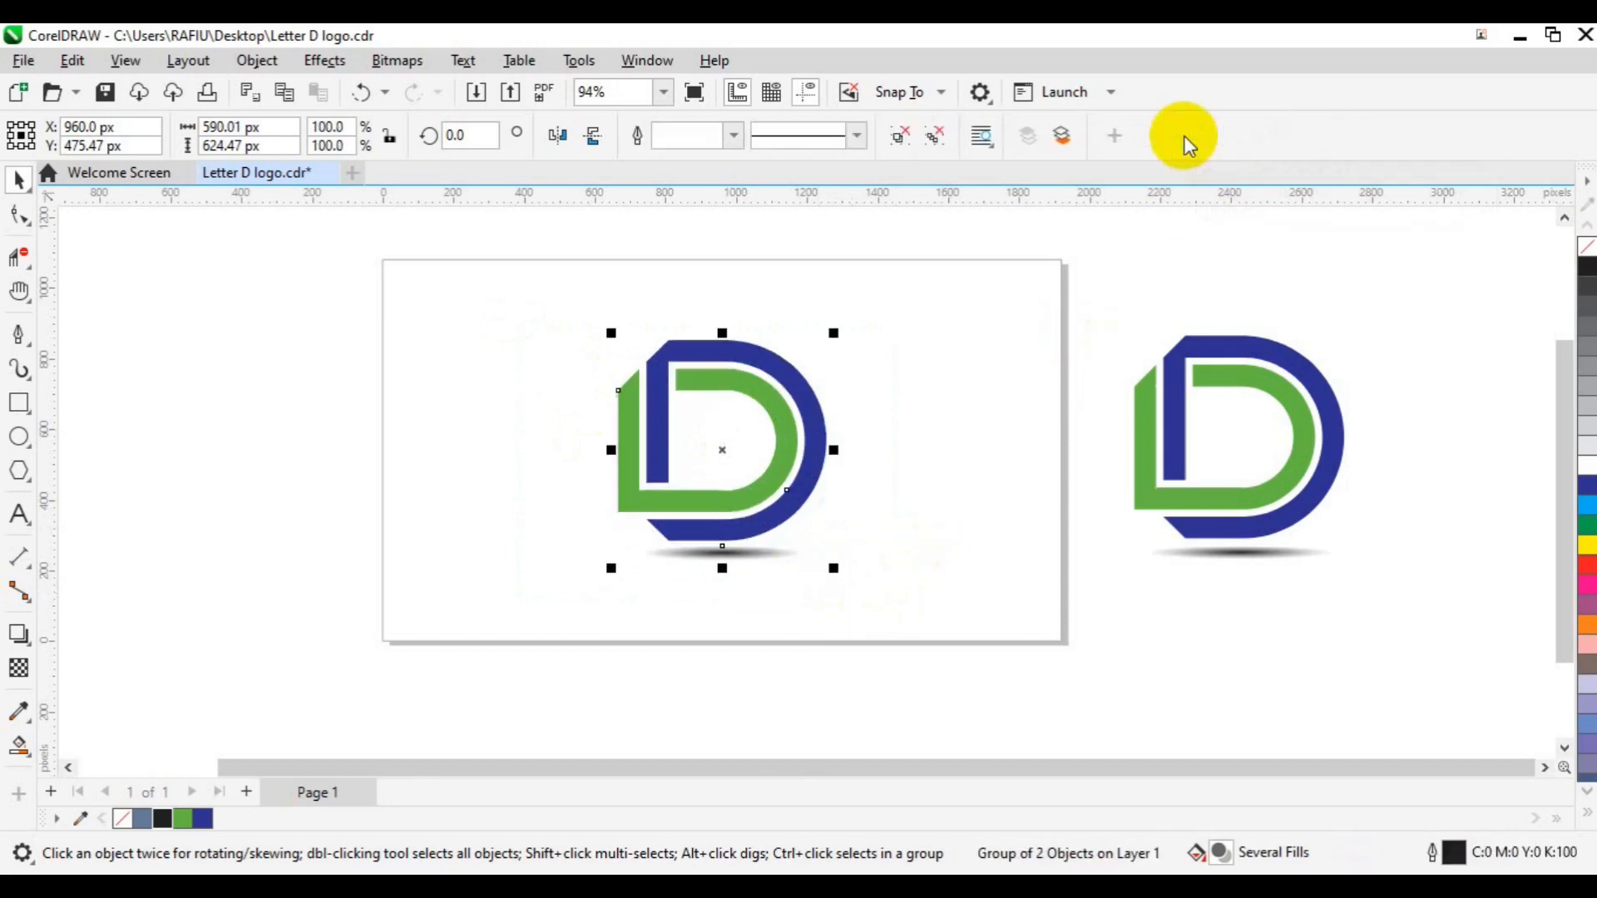
pyautogui.click(1054, 592)
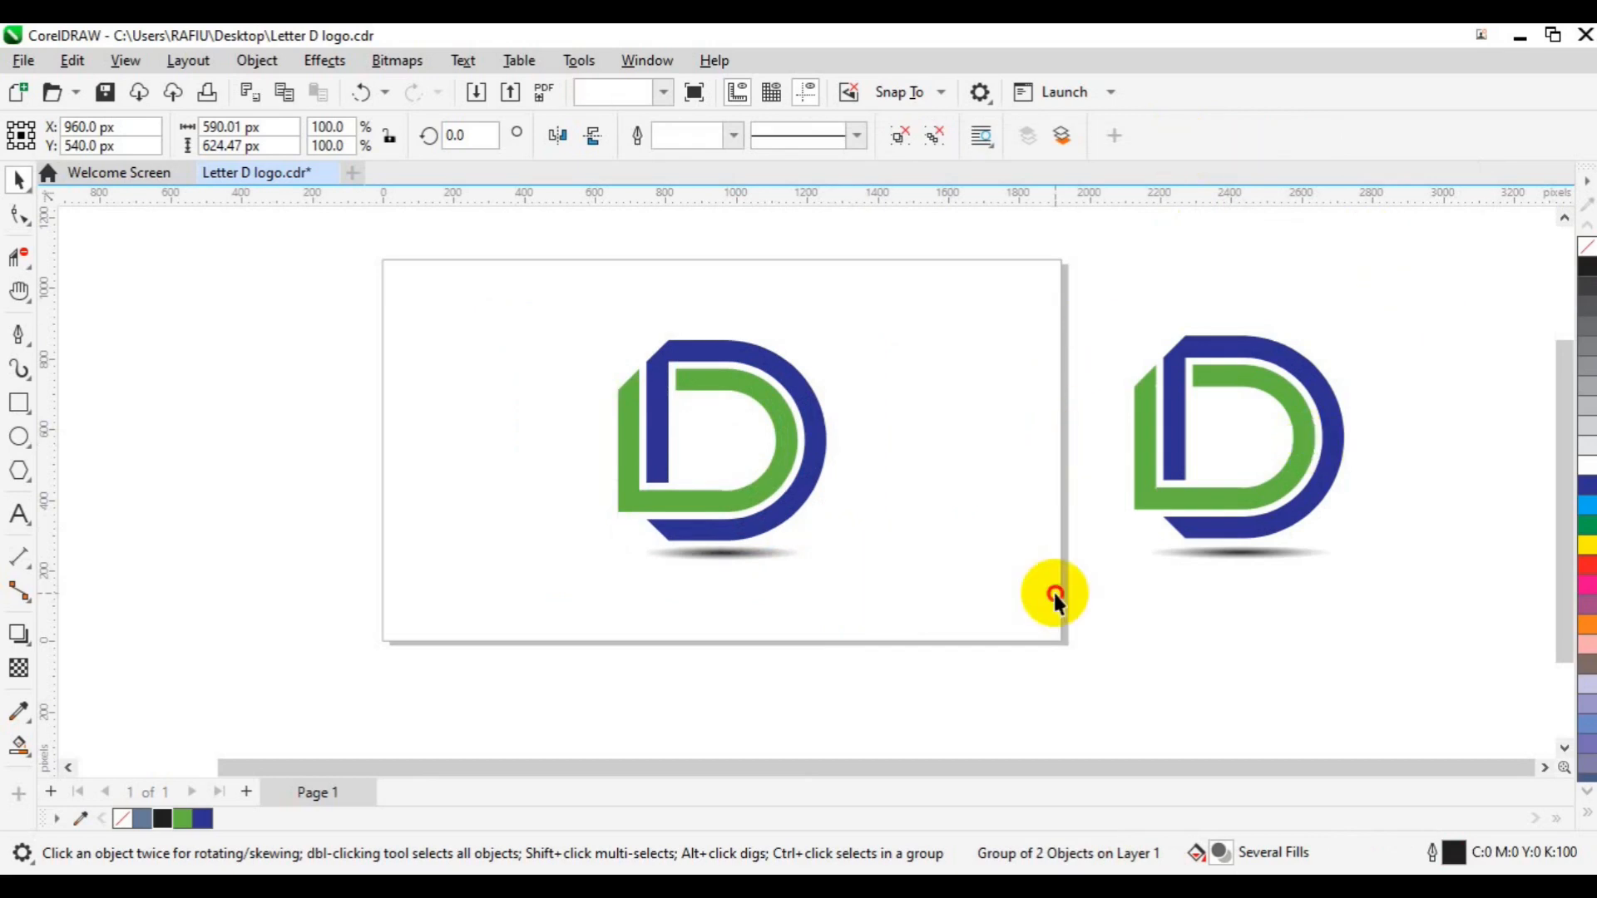